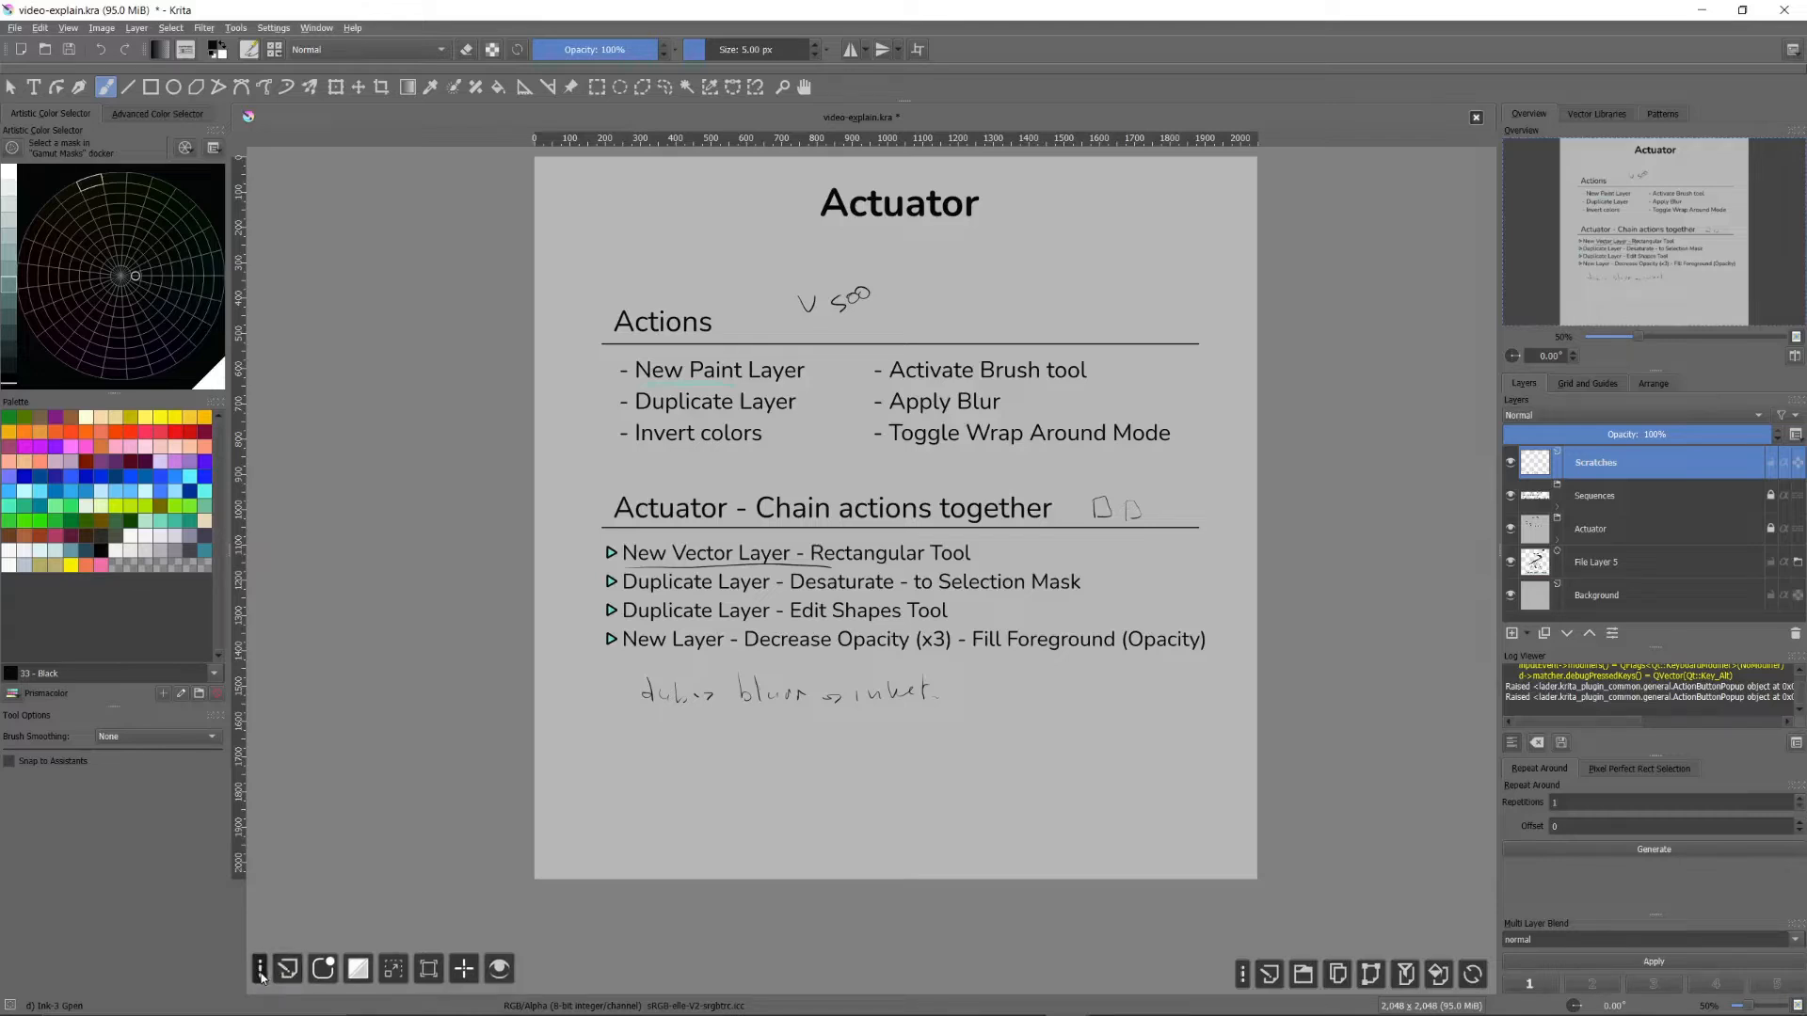
# Step: Open the Actuator configuration and its sequence manager, arranging the windows so the notes on the canvas stay readable
pyautogui.moveTo(263, 979); pyautogui.dragTo(256, 984)
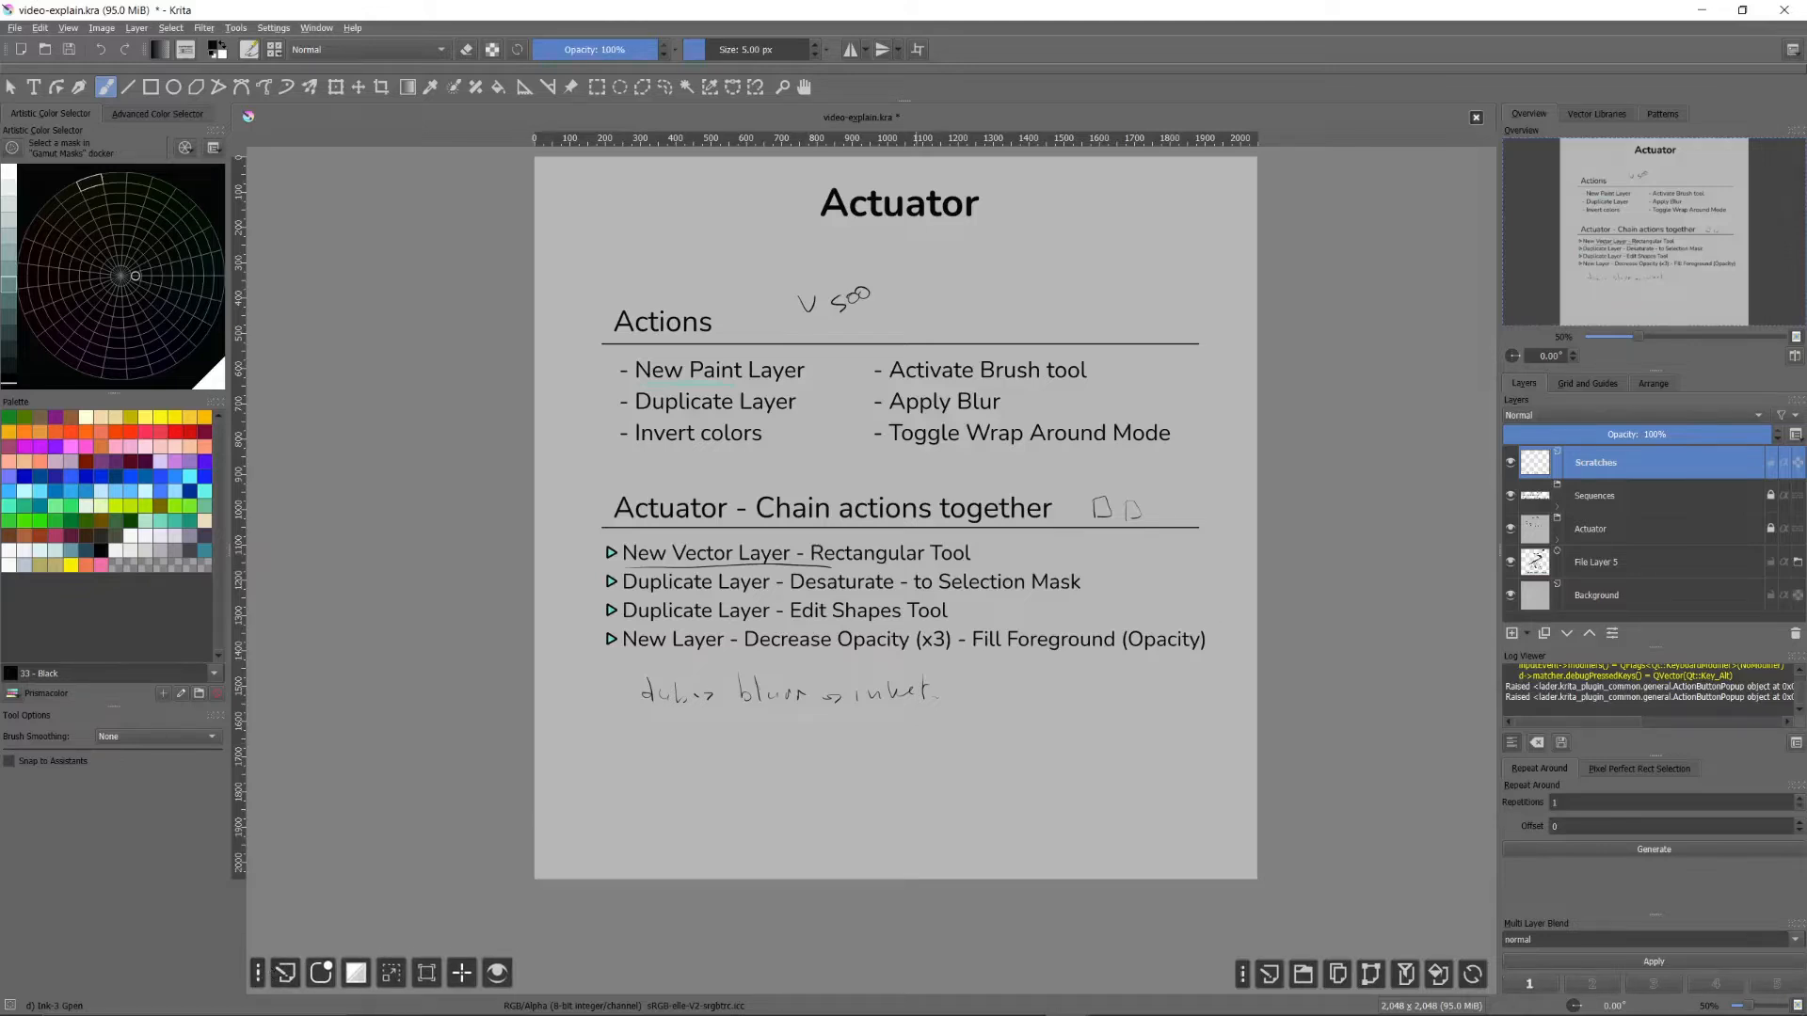
pyautogui.hotkey('alt', 'a')
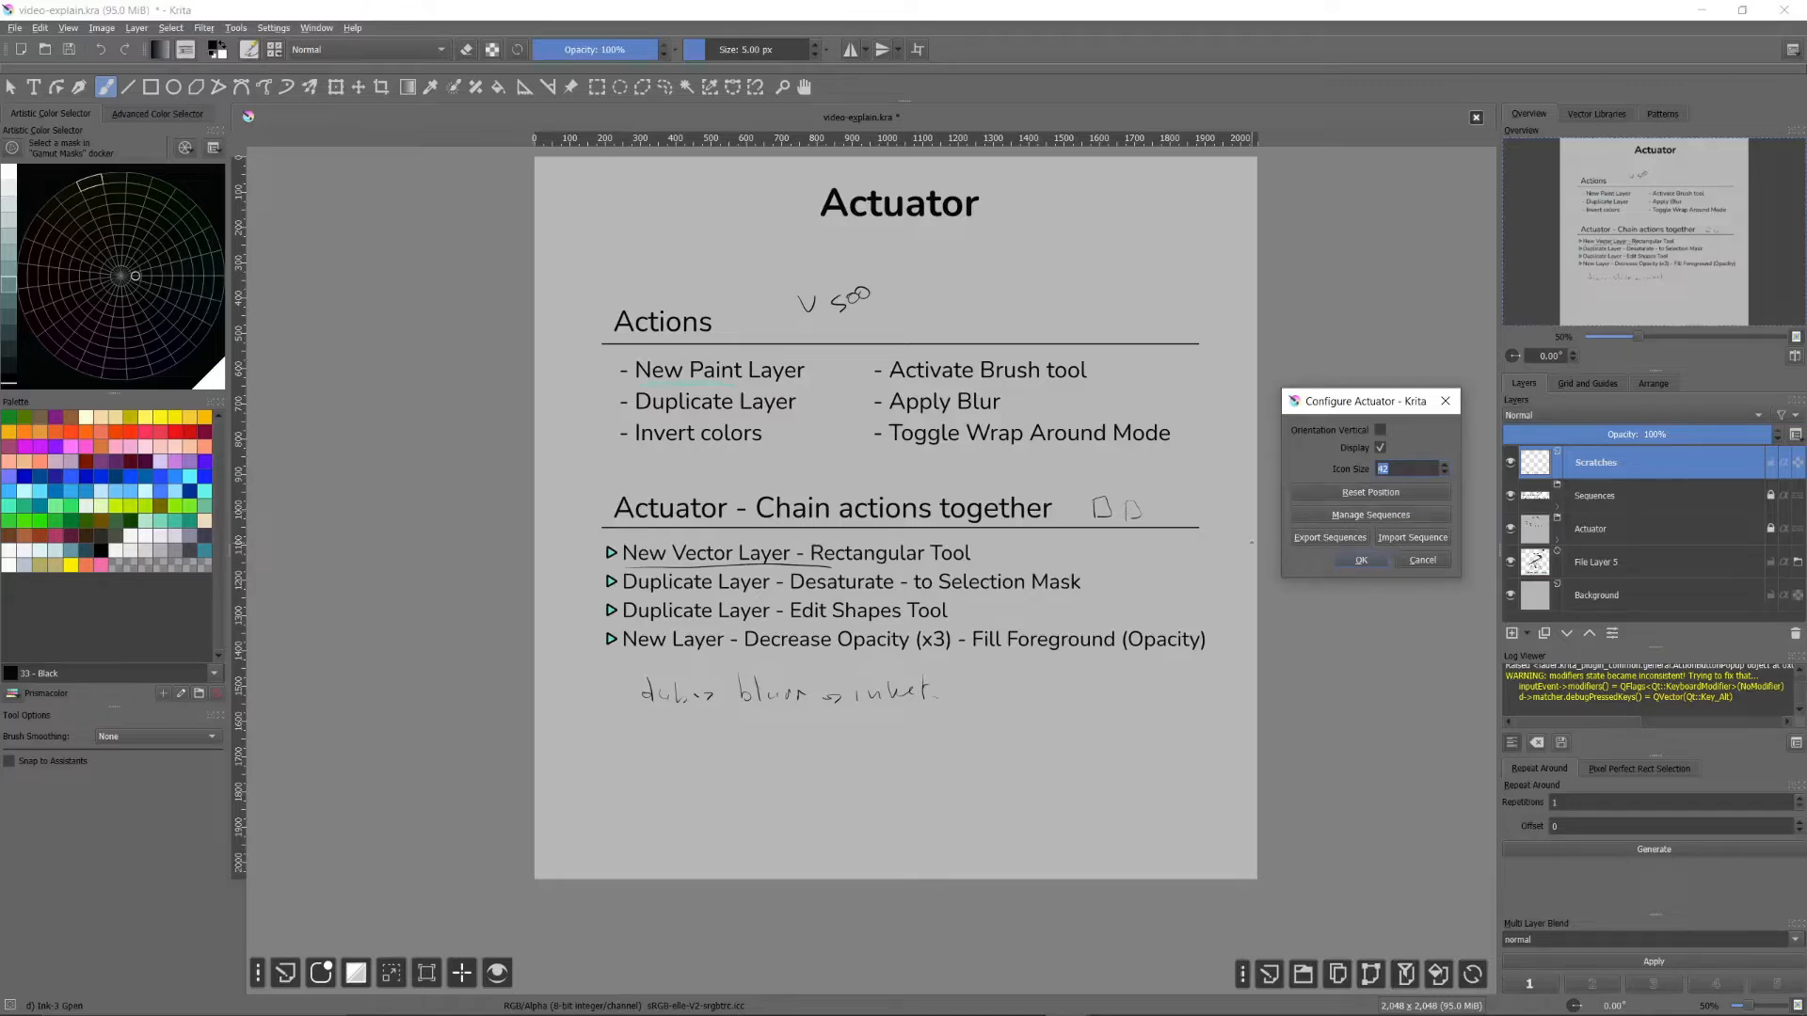
pyautogui.moveTo(1355, 415); pyautogui.dragTo(1365, 398)
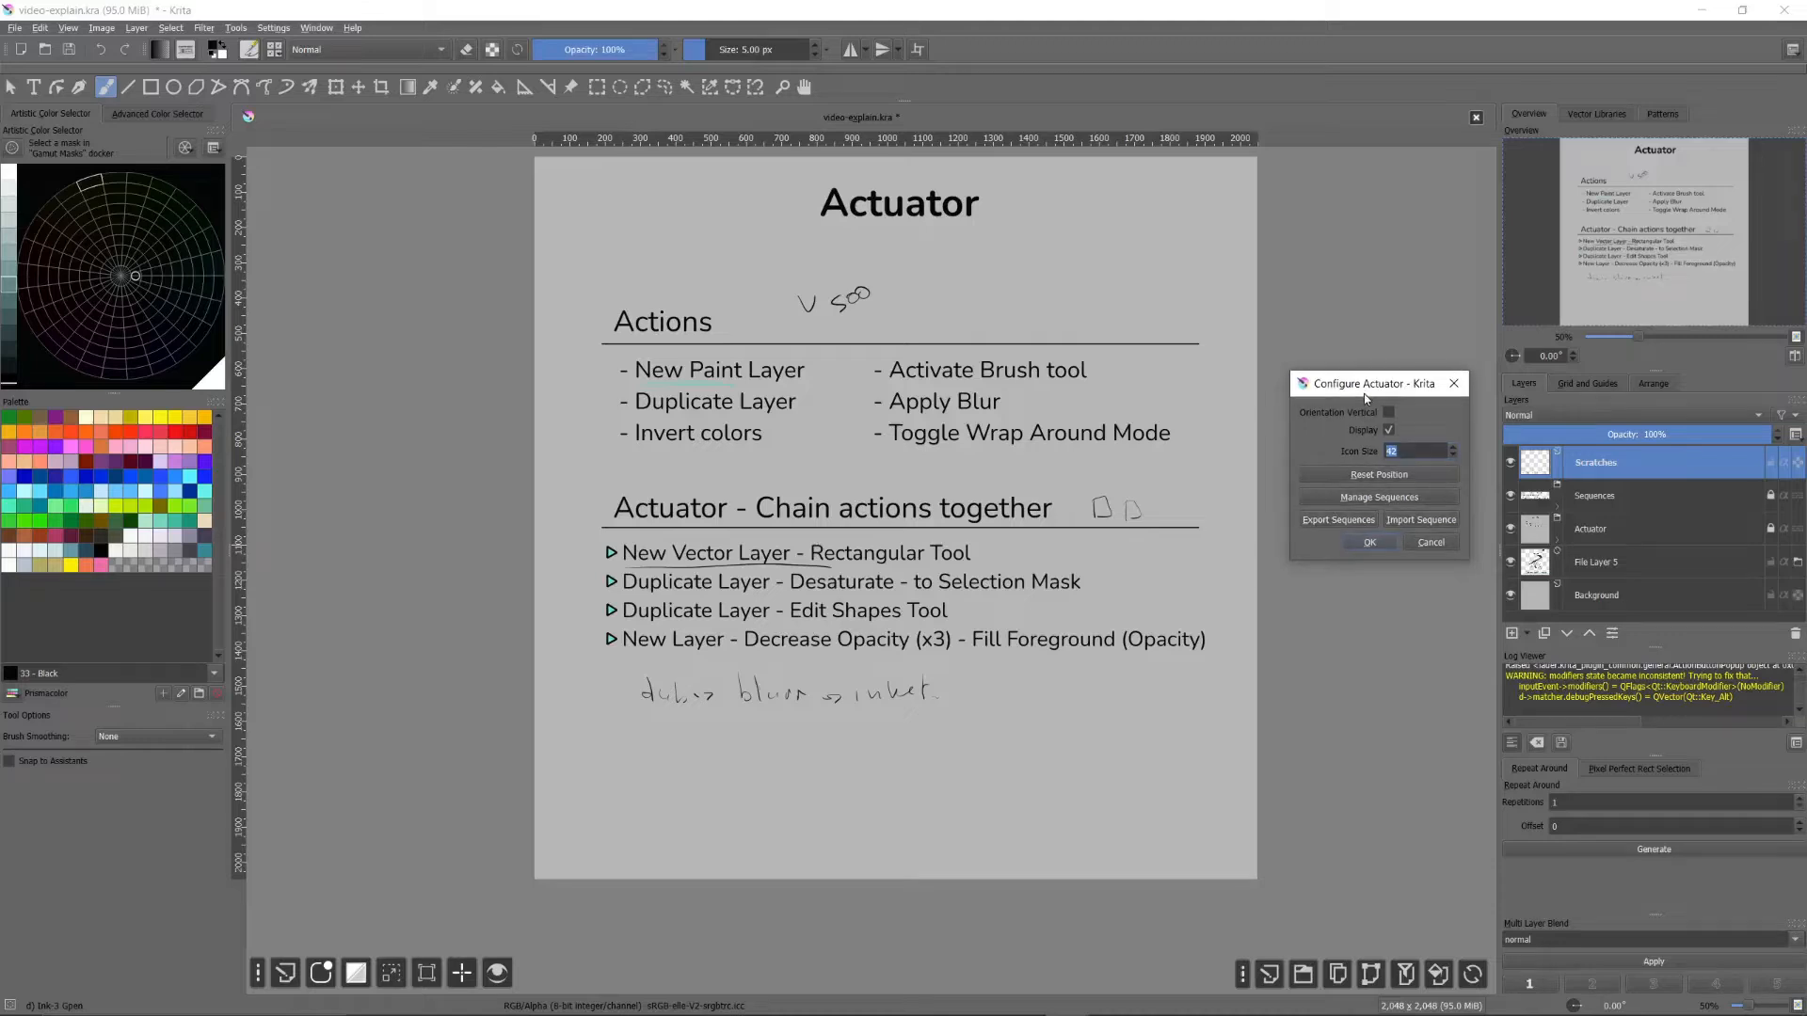
pyautogui.click(1368, 499)
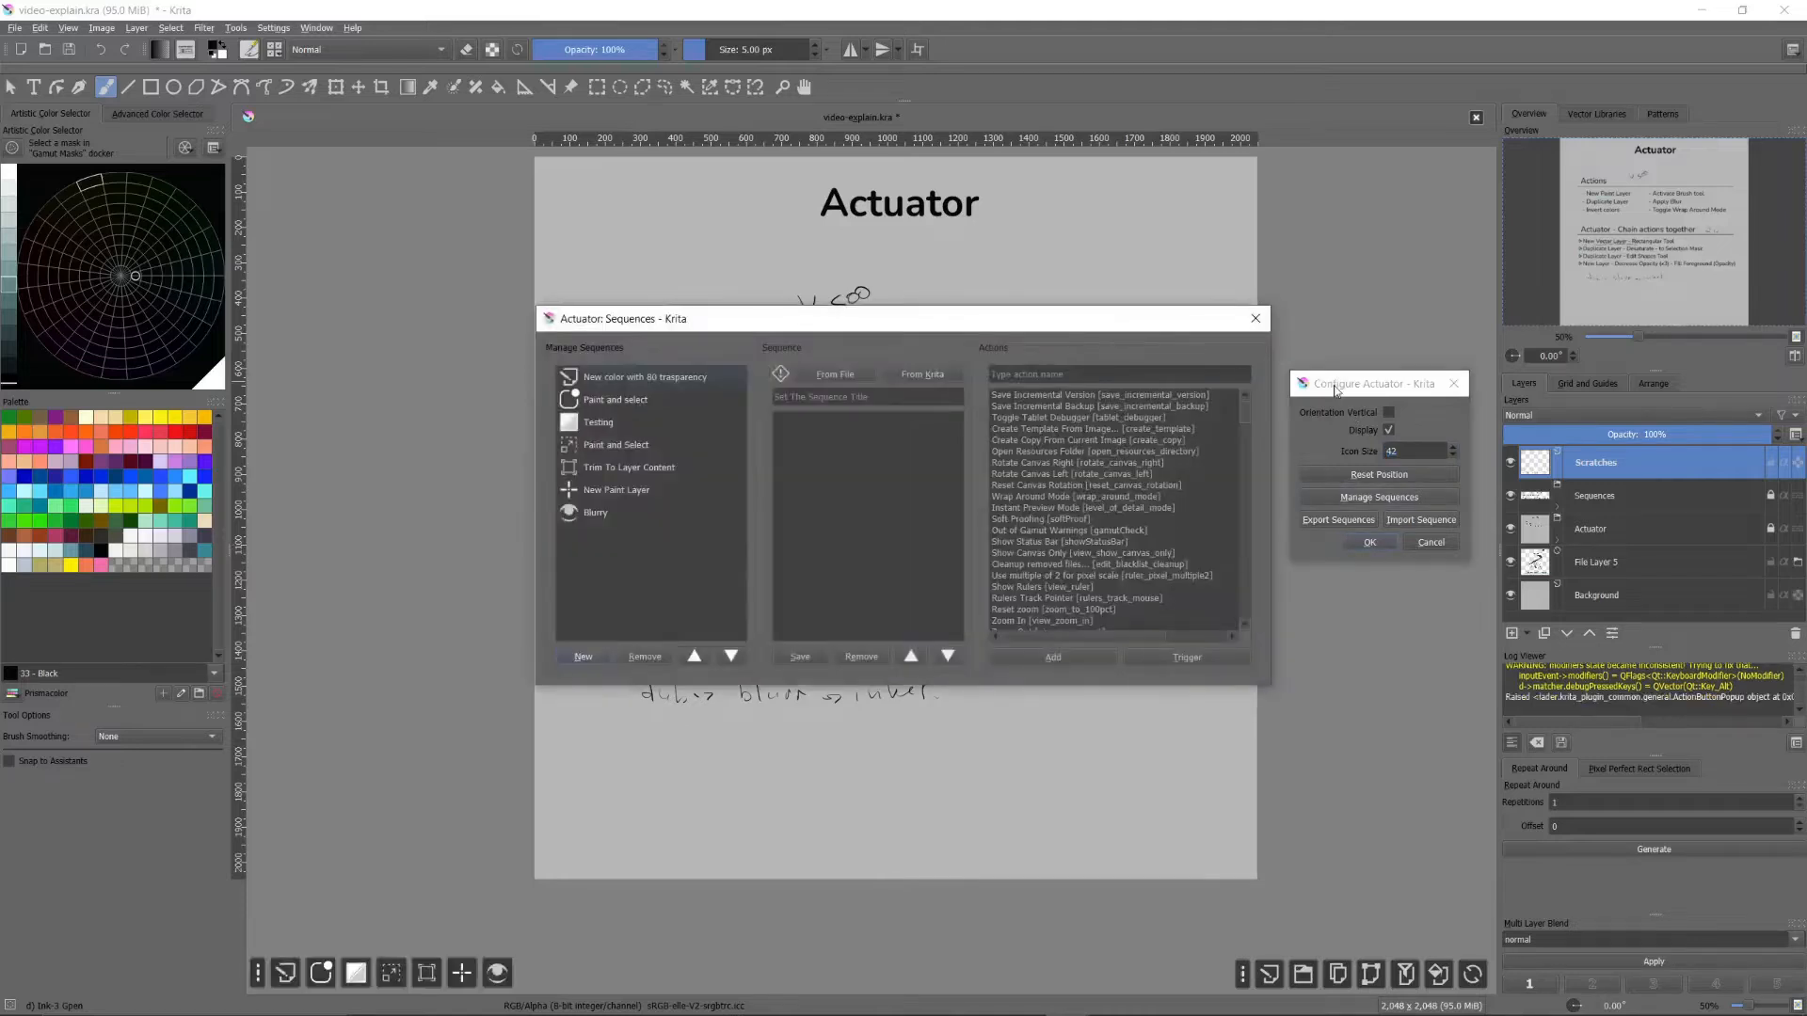
pyautogui.moveTo(1335, 385); pyautogui.dragTo(1806, 424)
pyautogui.moveTo(1125, 325); pyautogui.dragTo(1395, 262)
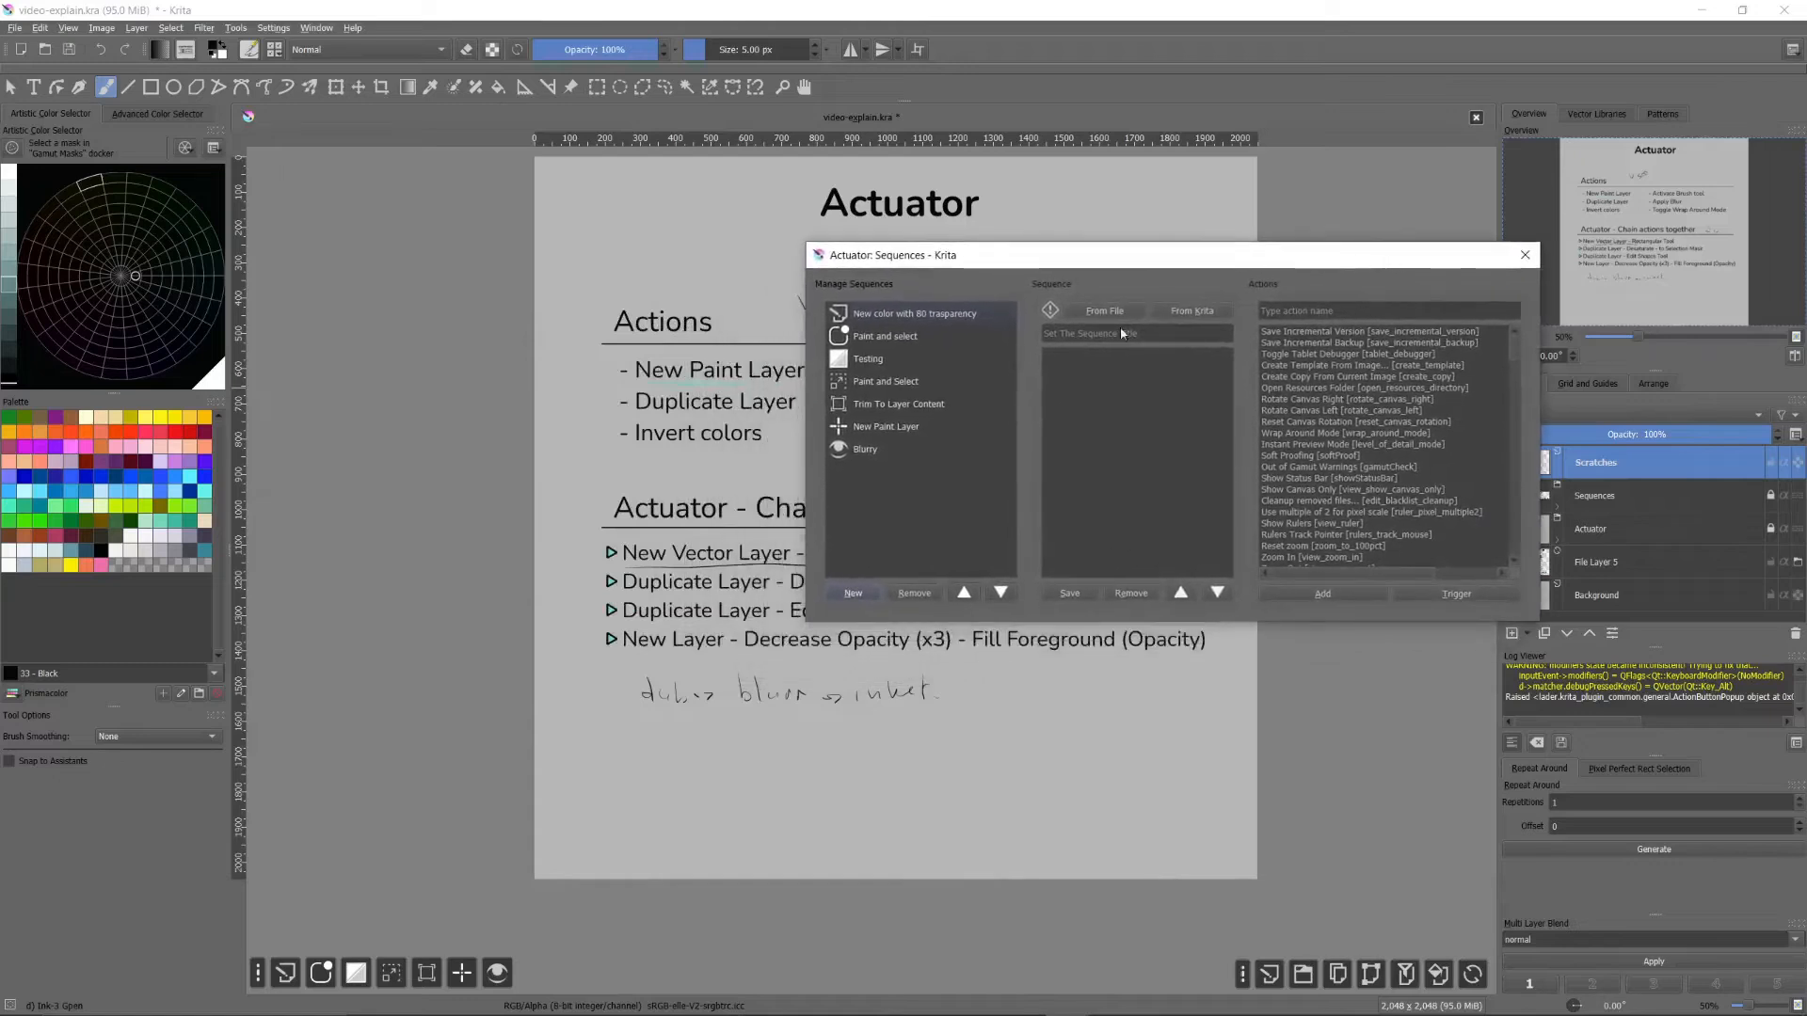
pyautogui.moveTo(1224, 258); pyautogui.dragTo(1183, 248)
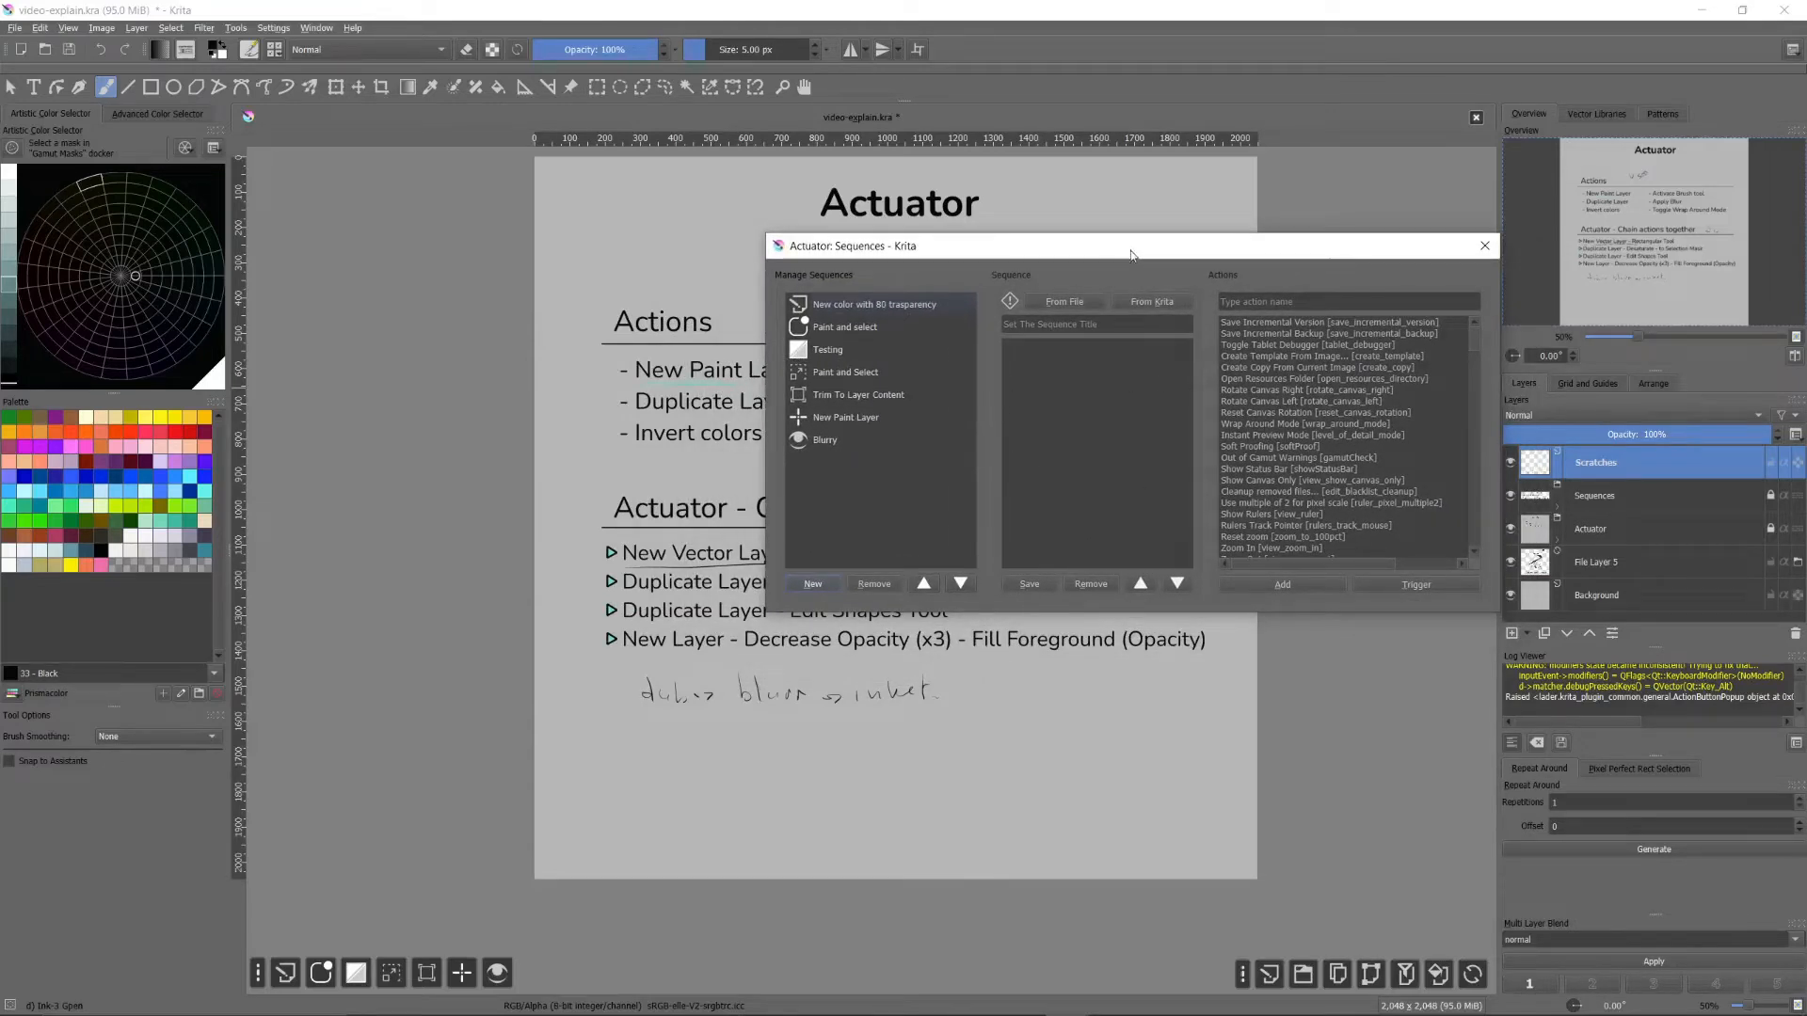
pyautogui.moveTo(1133, 255); pyautogui.dragTo(1152, 256)
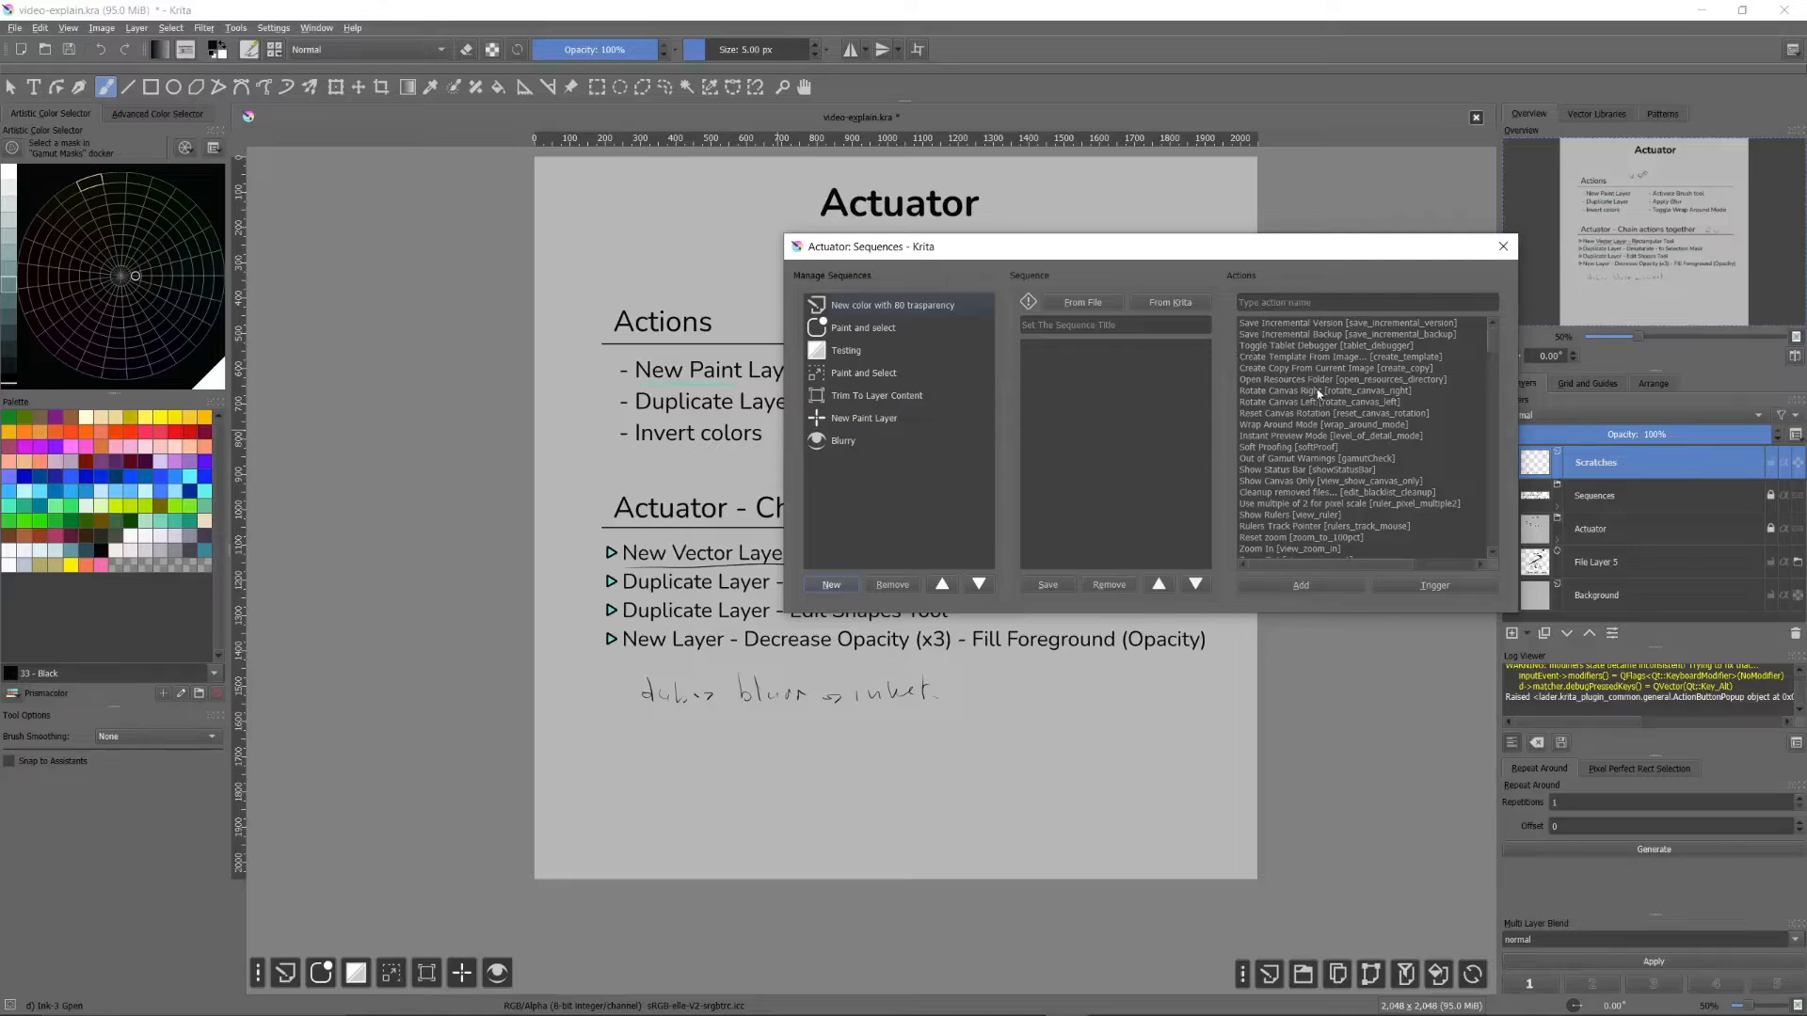
pyautogui.moveTo(1228, 254); pyautogui.dragTo(1517, 196)
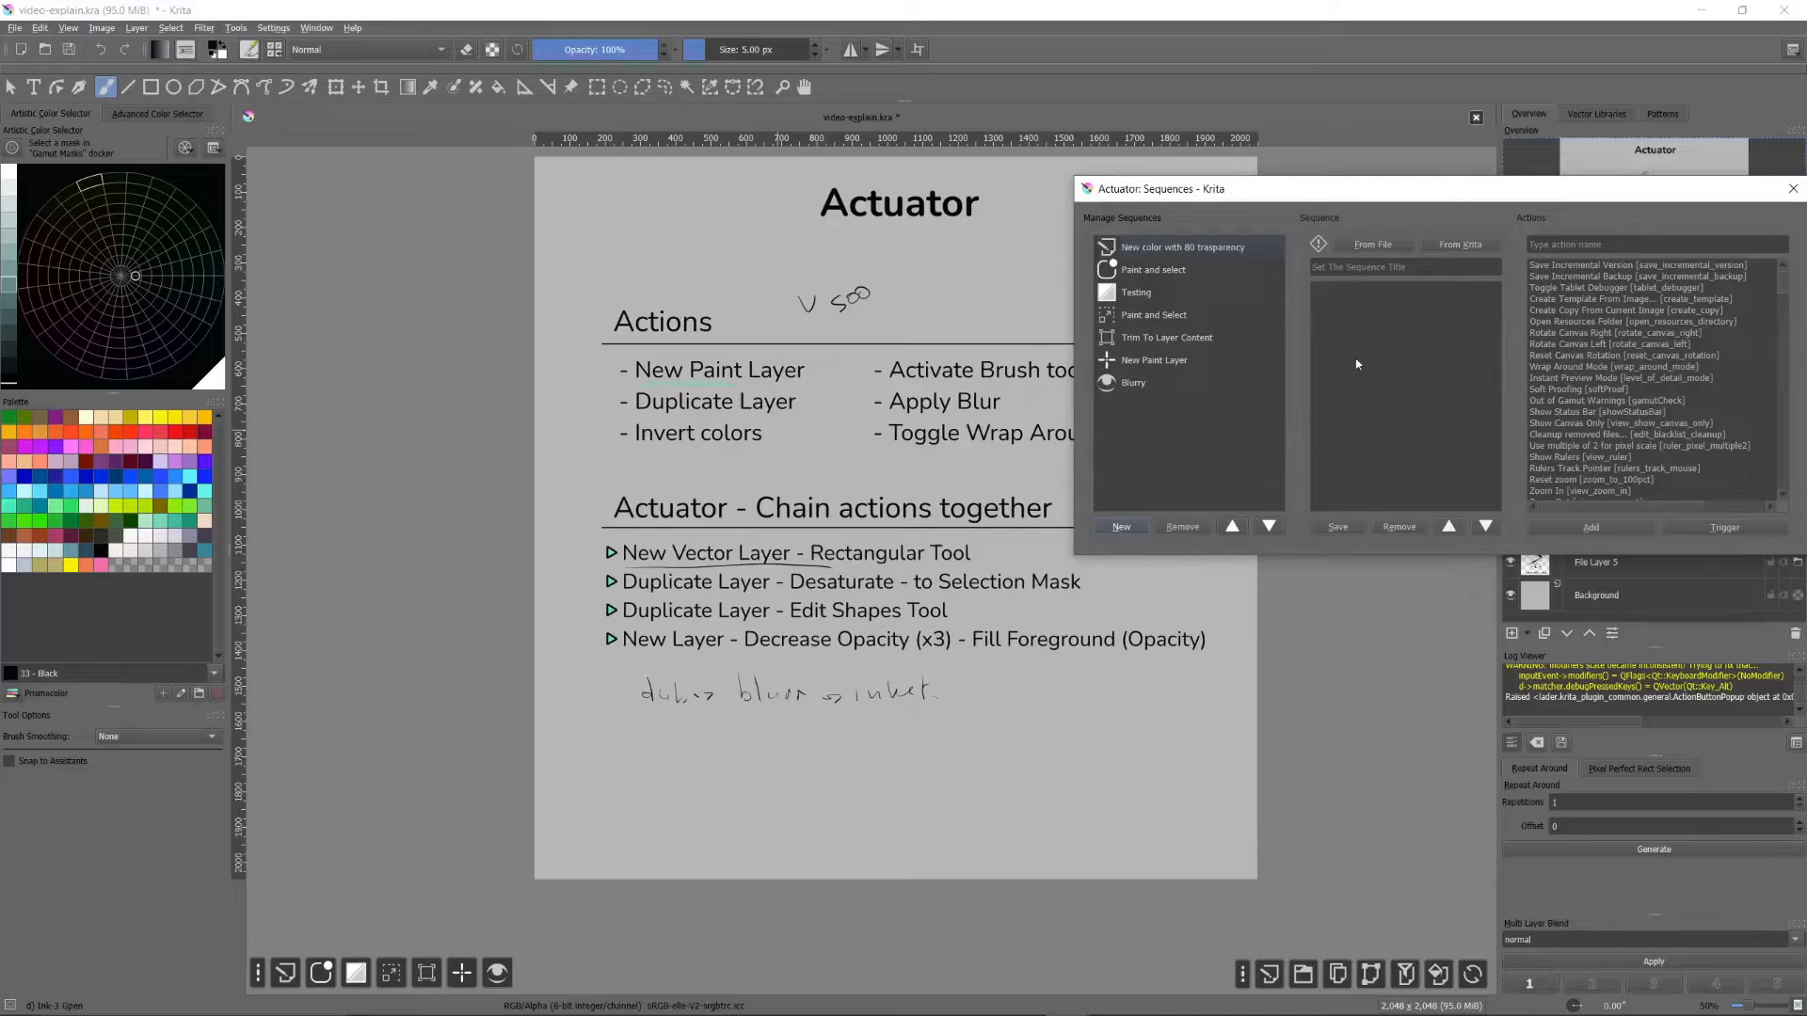
pyautogui.moveTo(1401, 199); pyautogui.dragTo(1388, 200)
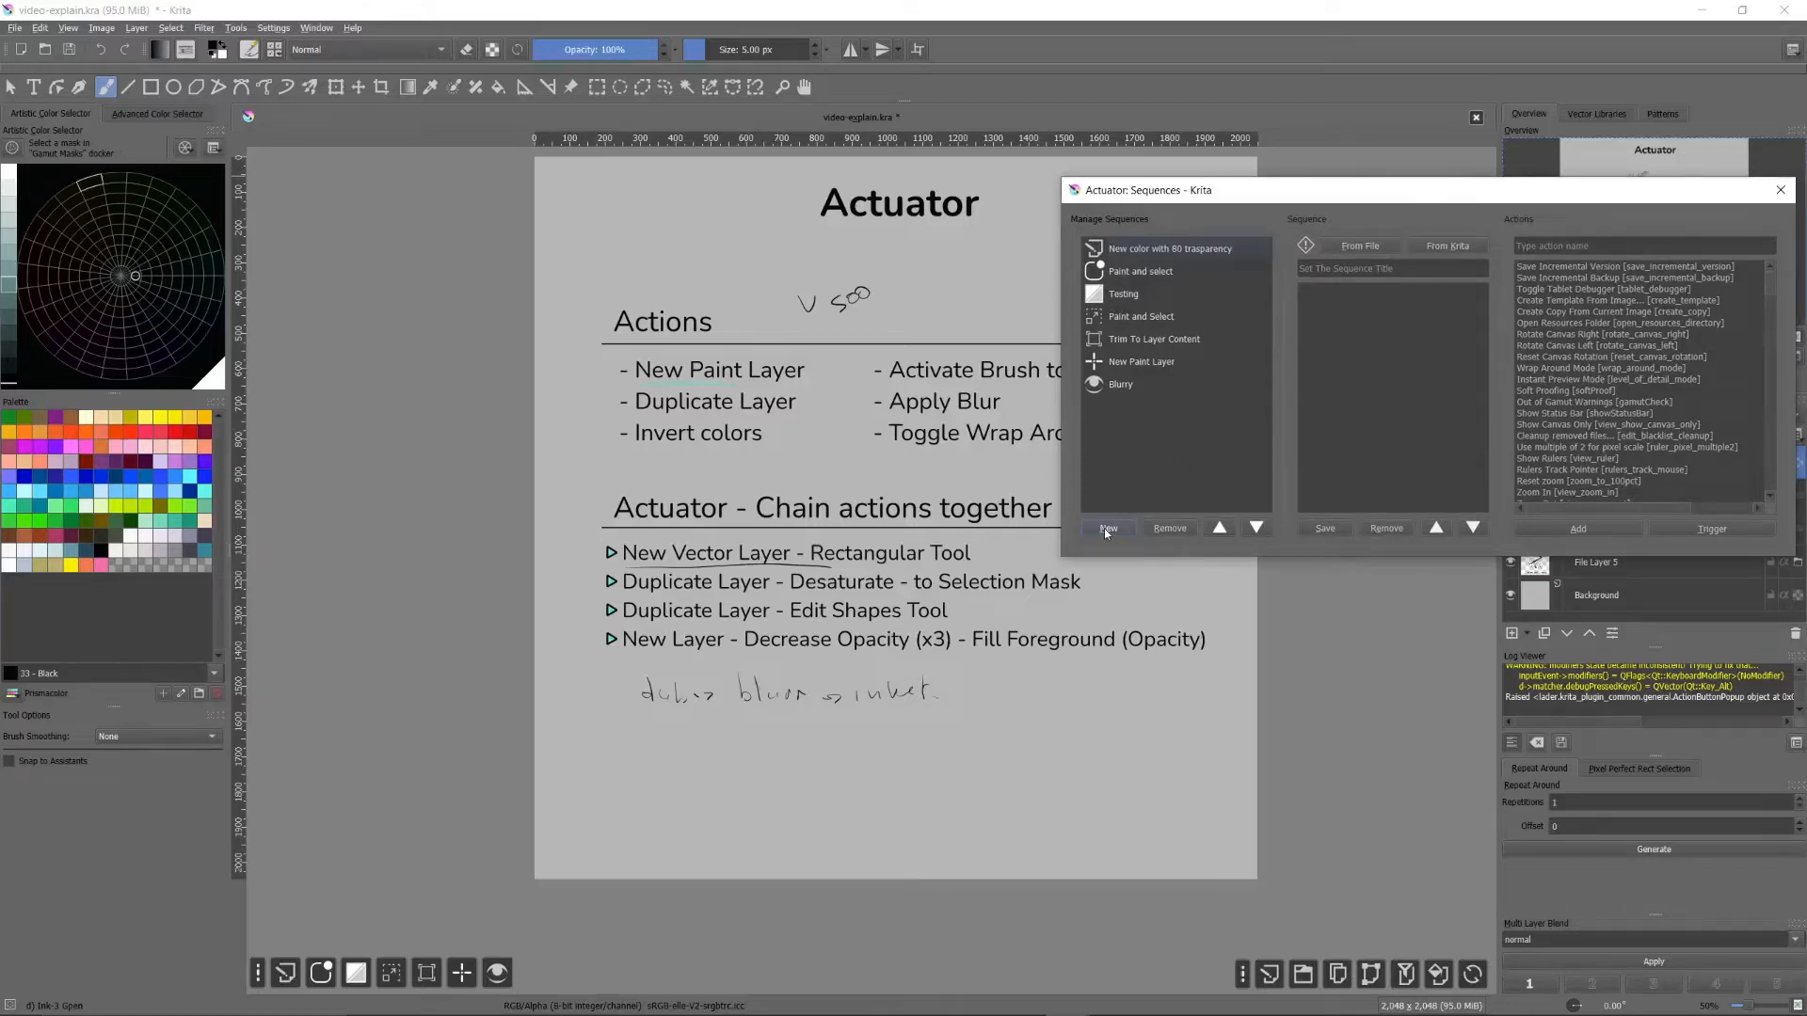
# Step: Title the unsaved sequence "New Blurry", clear the title and paste it back in
pyautogui.click(1334, 270)
pyautogui.write('New Blurry')
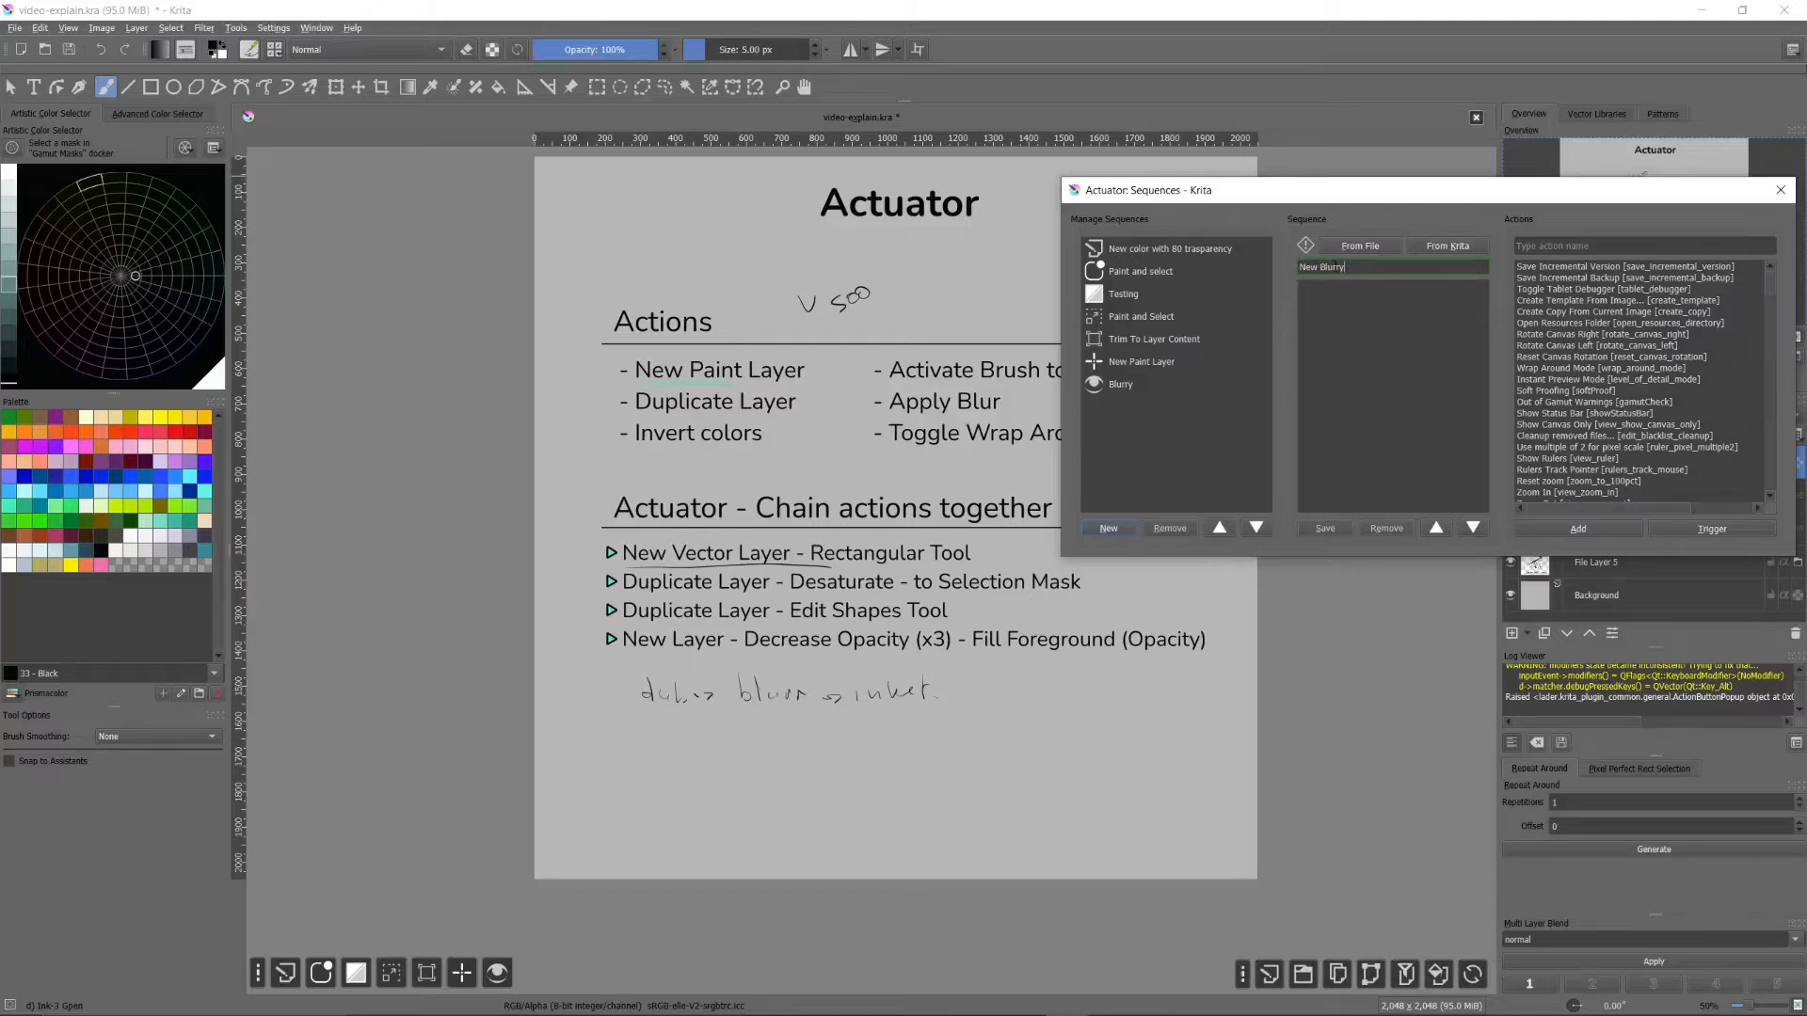
pyautogui.moveTo(1356, 266); pyautogui.dragTo(1289, 266)
pyautogui.hotkey('ctrl', 'c')
pyautogui.press('BackSpace')
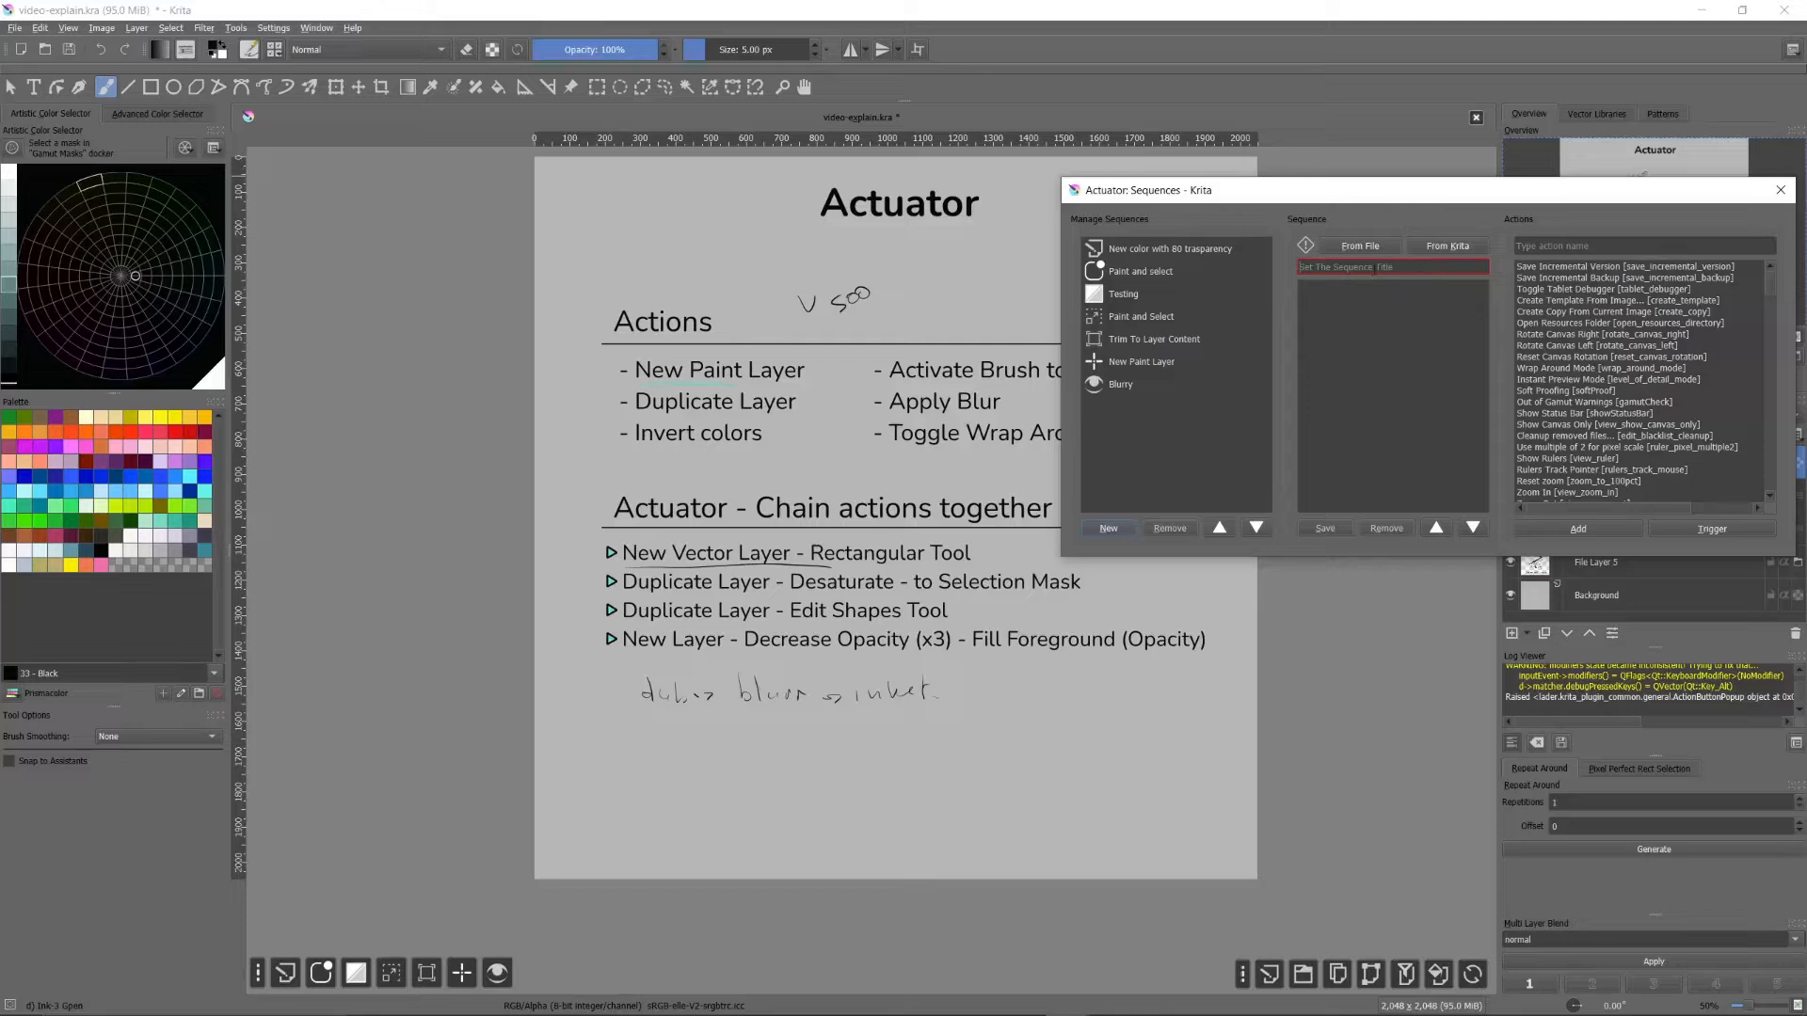
pyautogui.hotkey('ctrl', 'v')
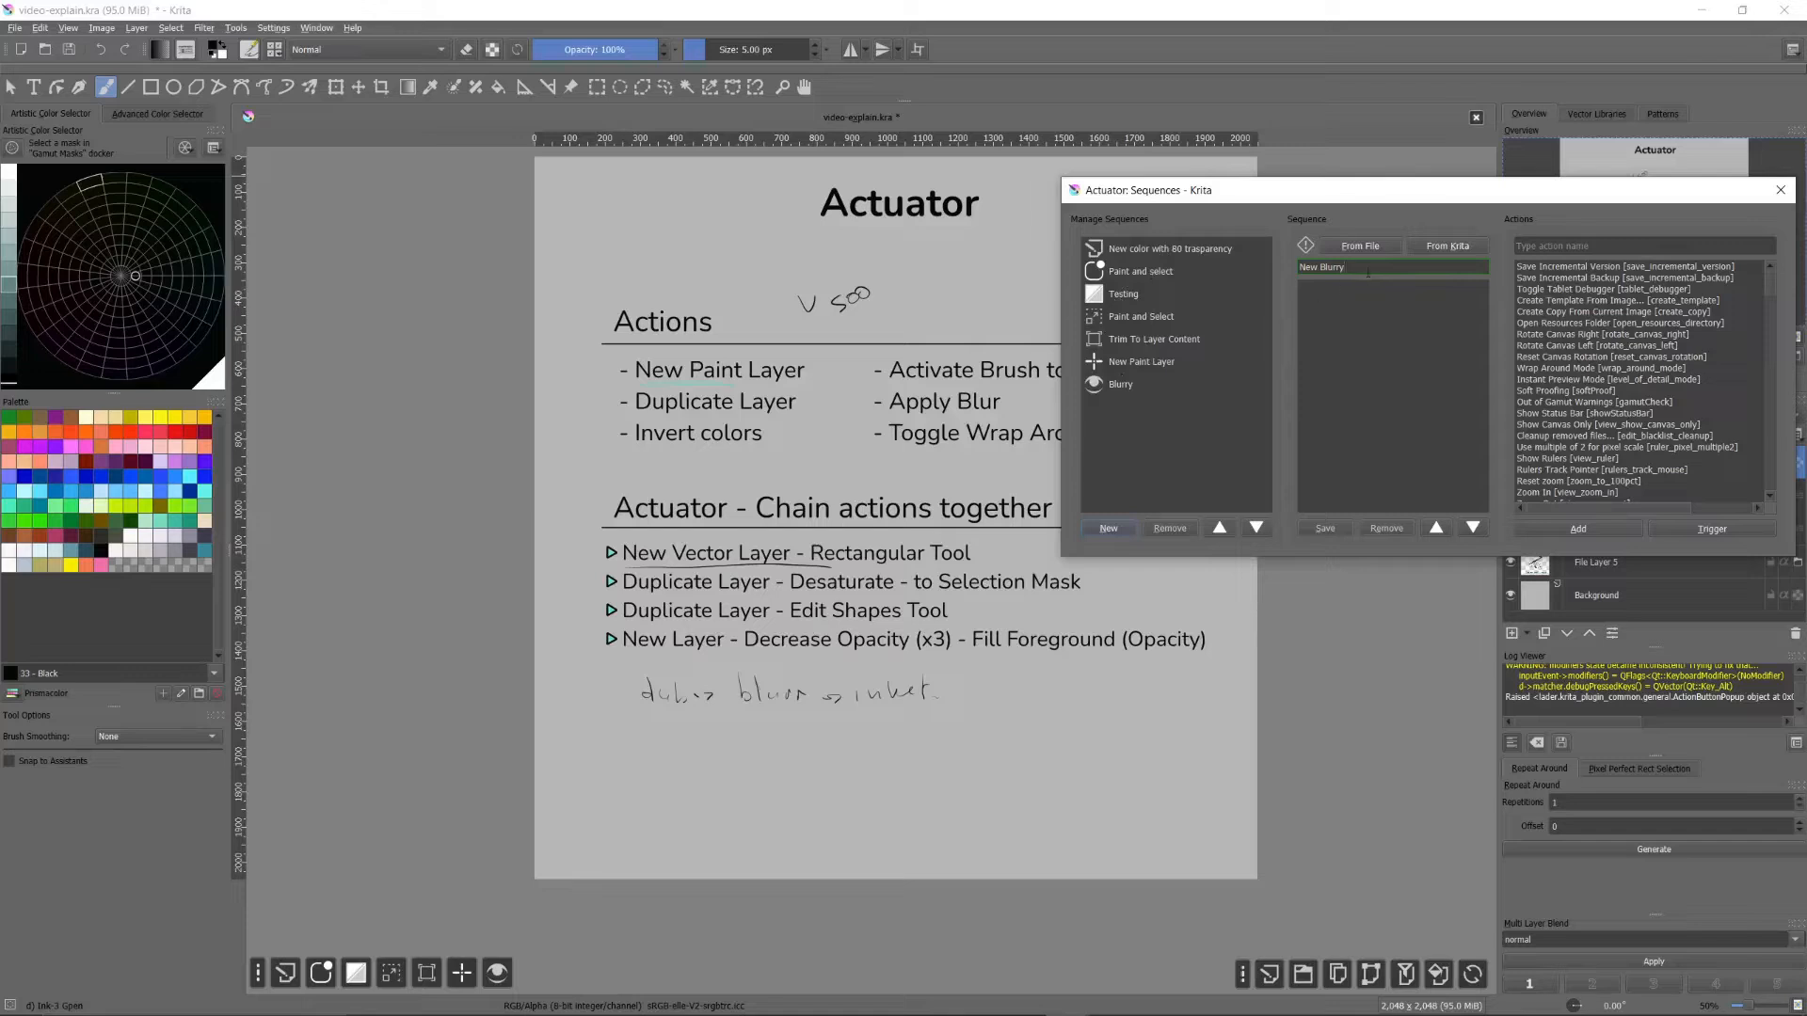
# Step: Try "Testing" as the sequence title and restore "New Blurry"
pyautogui.moveTo(1367, 272); pyautogui.dragTo(1275, 271)
pyautogui.press('BackSpace')
pyautogui.write('Testing')
pyautogui.doubleClick(1331, 269)
pyautogui.write('New Blurry')
pyautogui.moveTo(1310, 261)
# Step: Add the Rotate Canvas Right action to the New Blurry sequence
pyautogui.moveTo(1423, 200); pyautogui.dragTo(1419, 208)
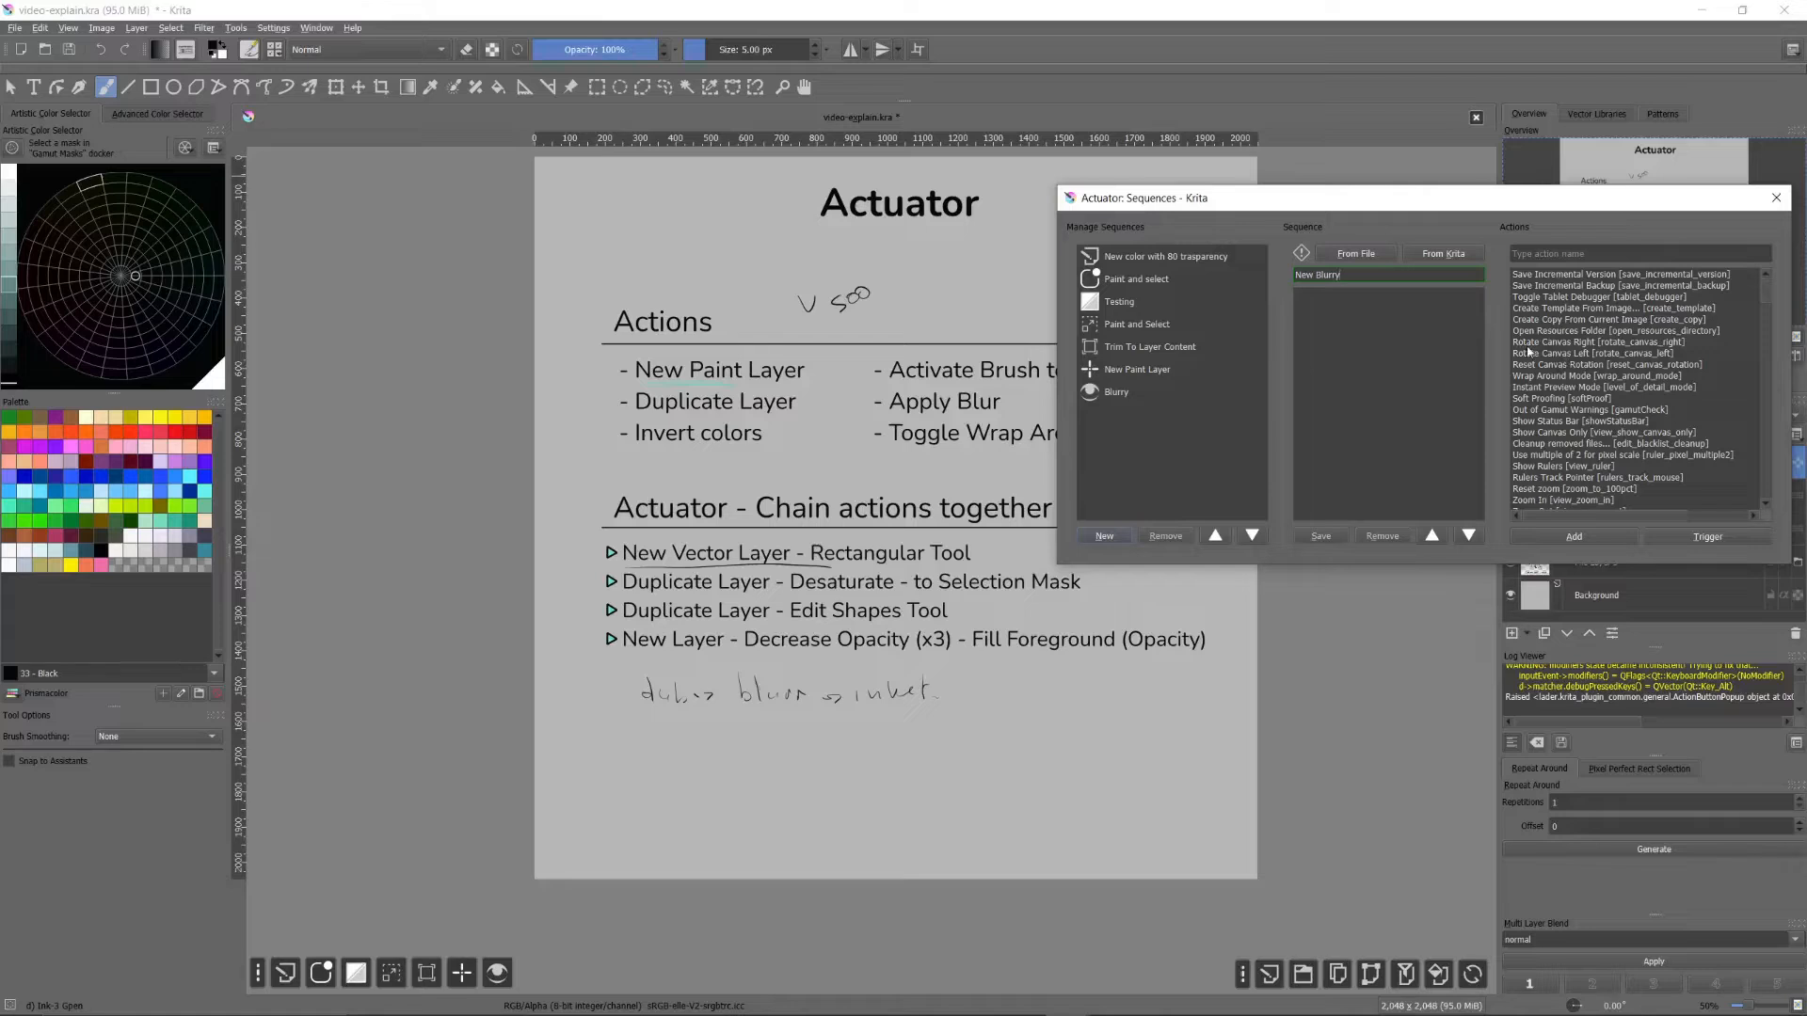
pyautogui.click(1562, 342)
pyautogui.moveTo(1566, 344); pyautogui.dragTo(1415, 290)
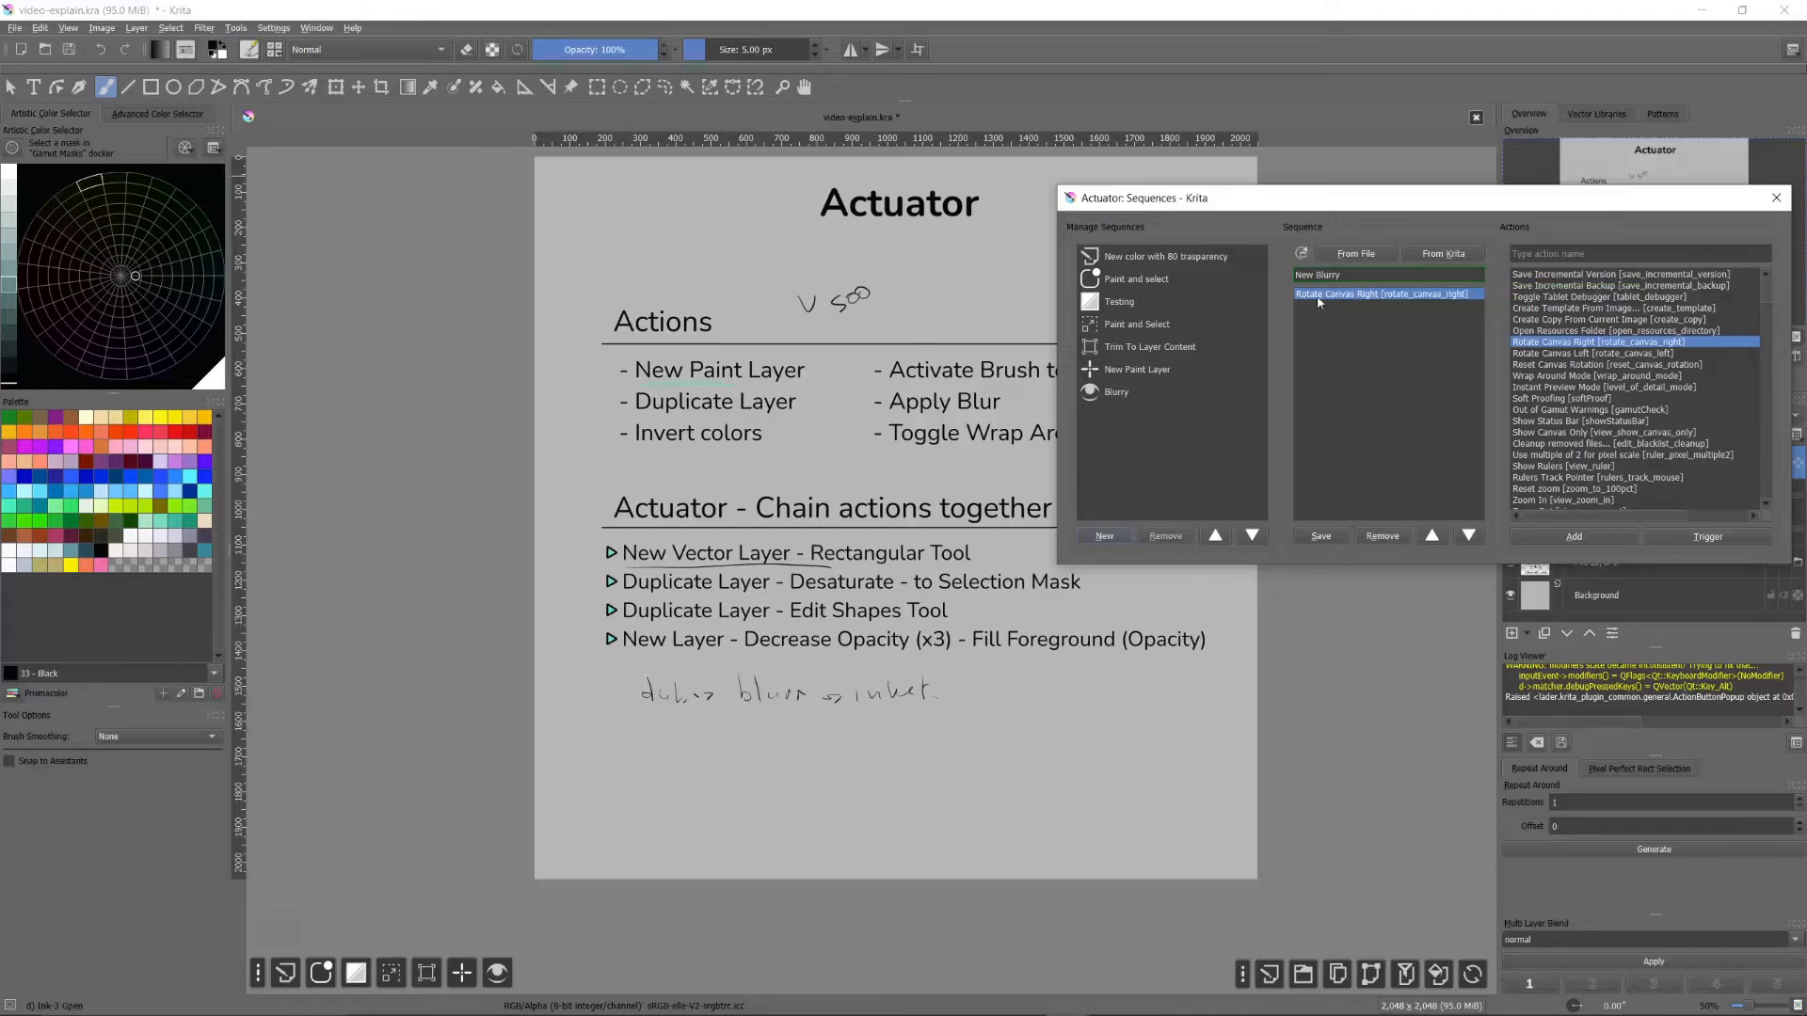
# Step: Browse the built-in Krita icons for the sequence, filter them by "rota" and clear the filter
pyautogui.click(1427, 252)
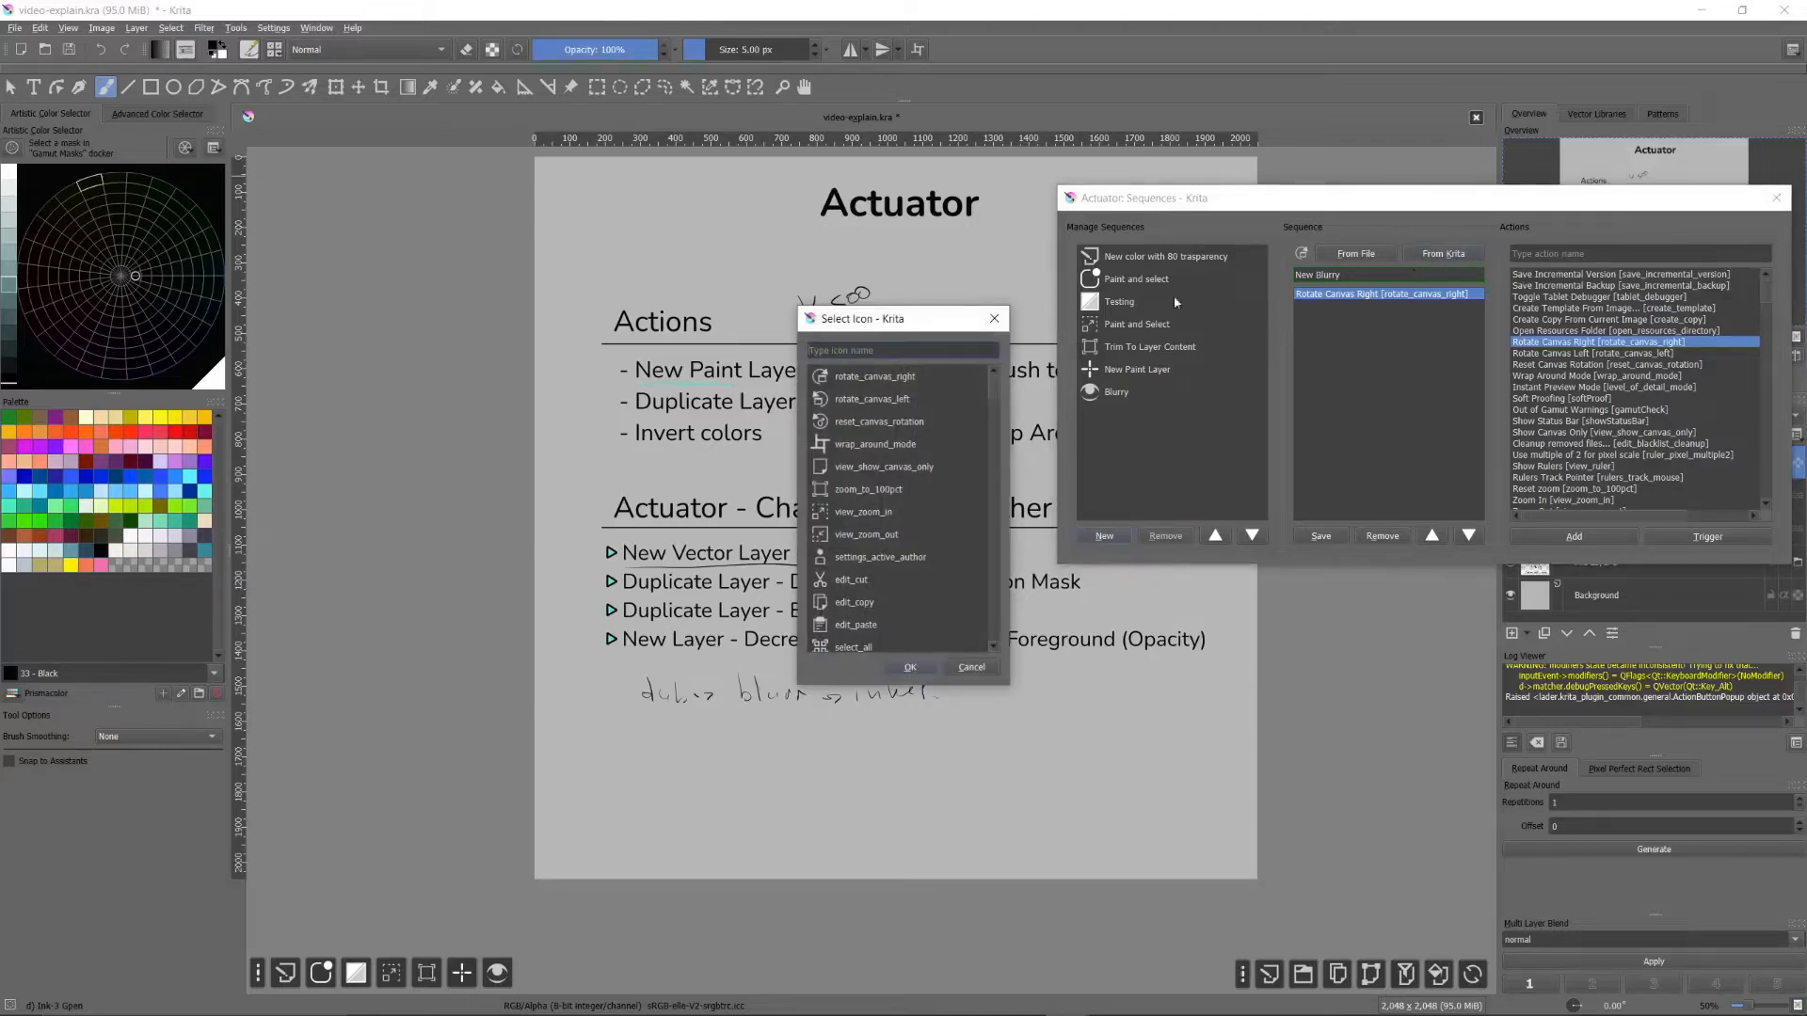
pyautogui.scroll(-10, 926, 432)
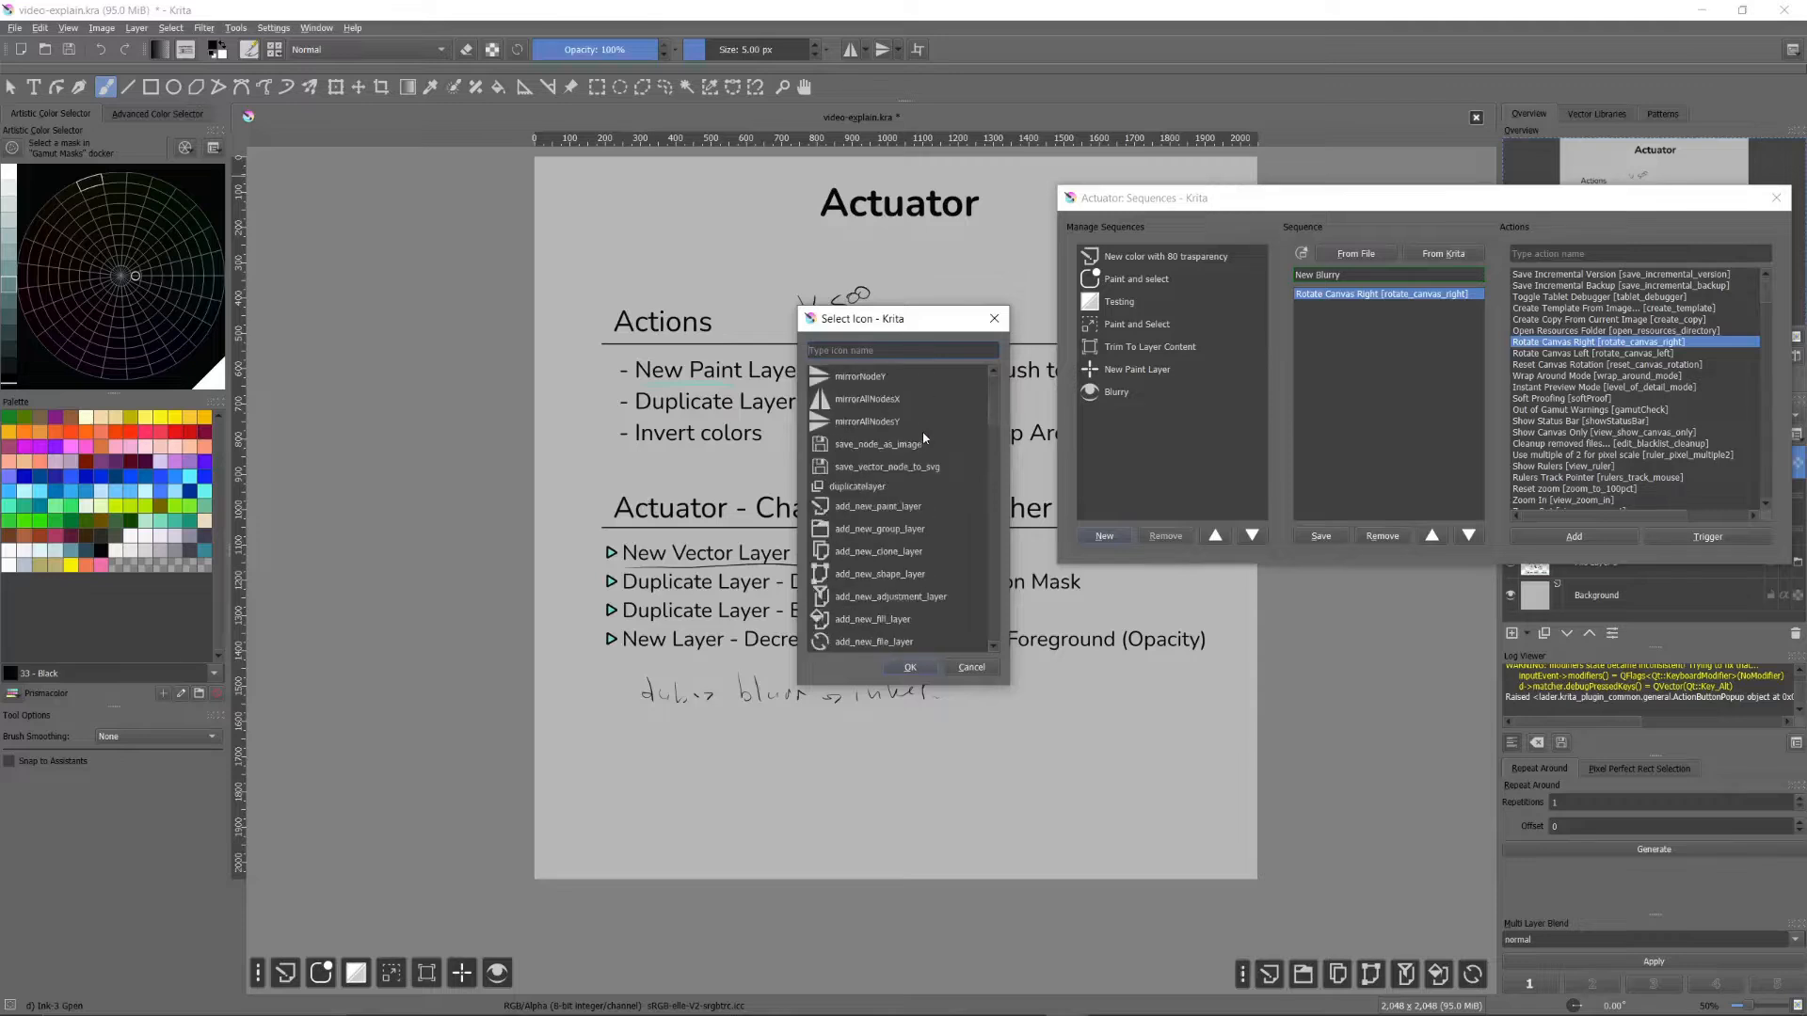
pyautogui.scroll(-10, 899, 445)
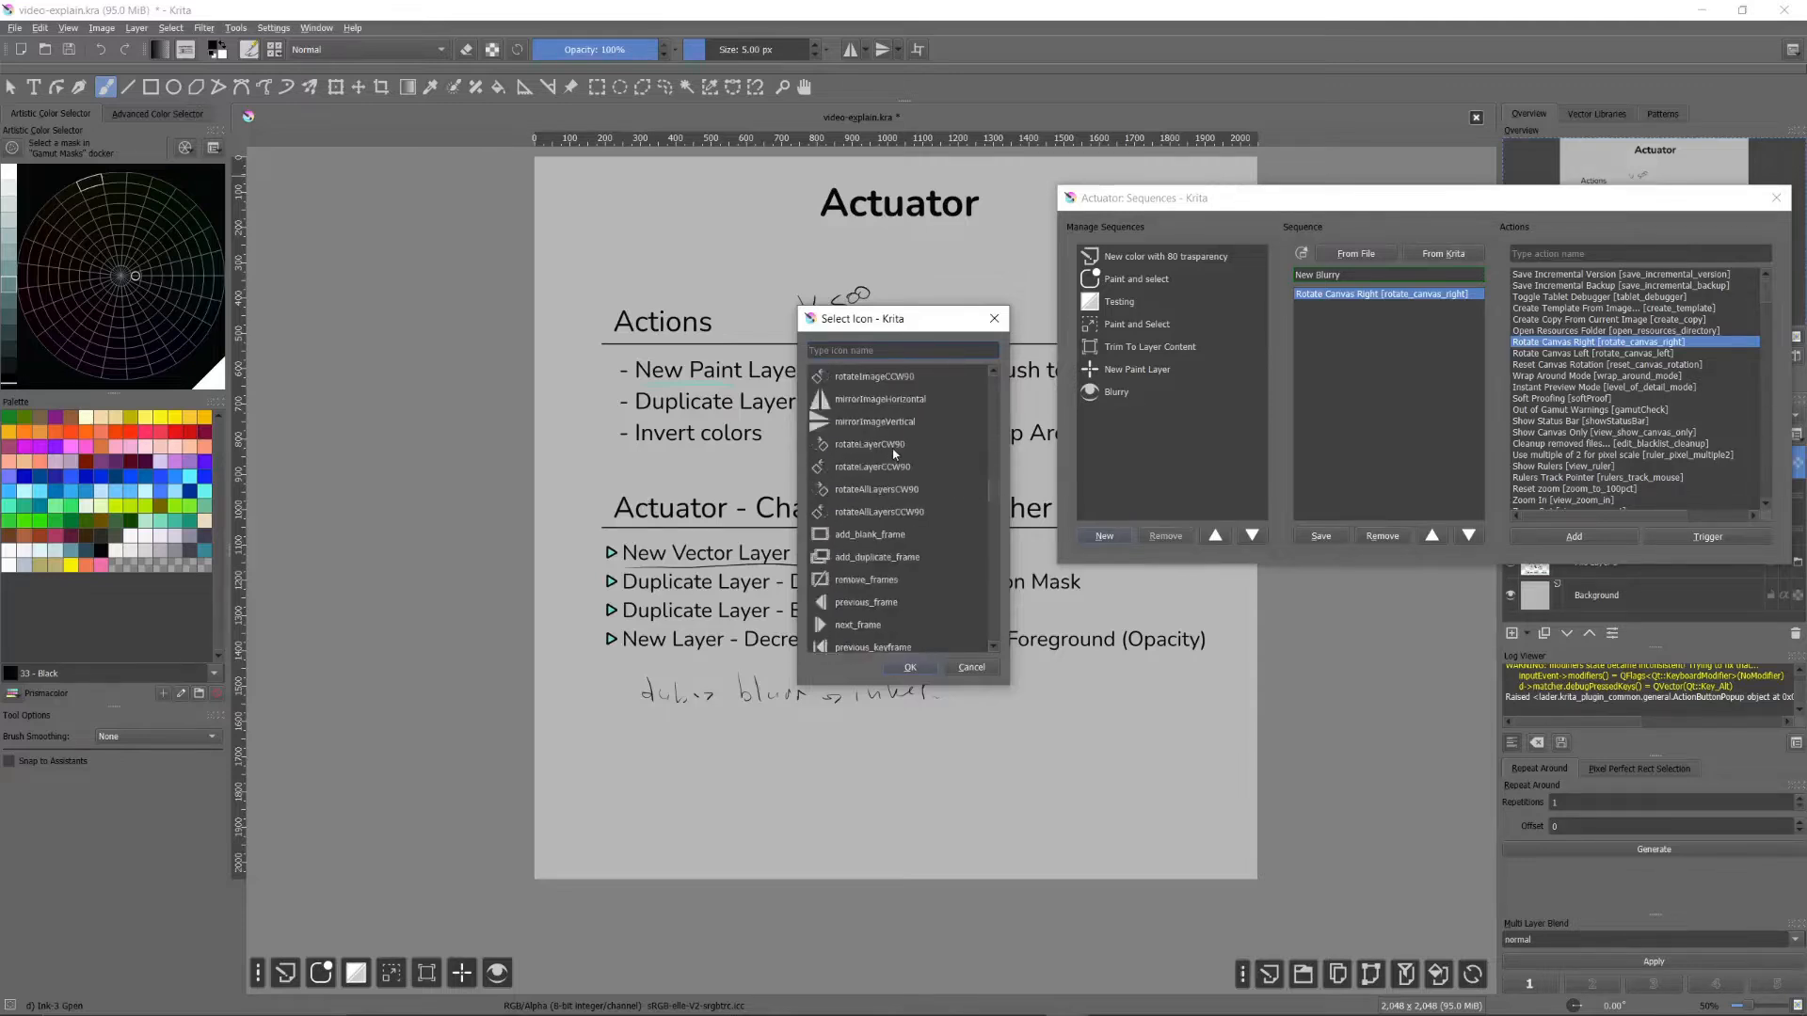
pyautogui.scroll(-10, 885, 454)
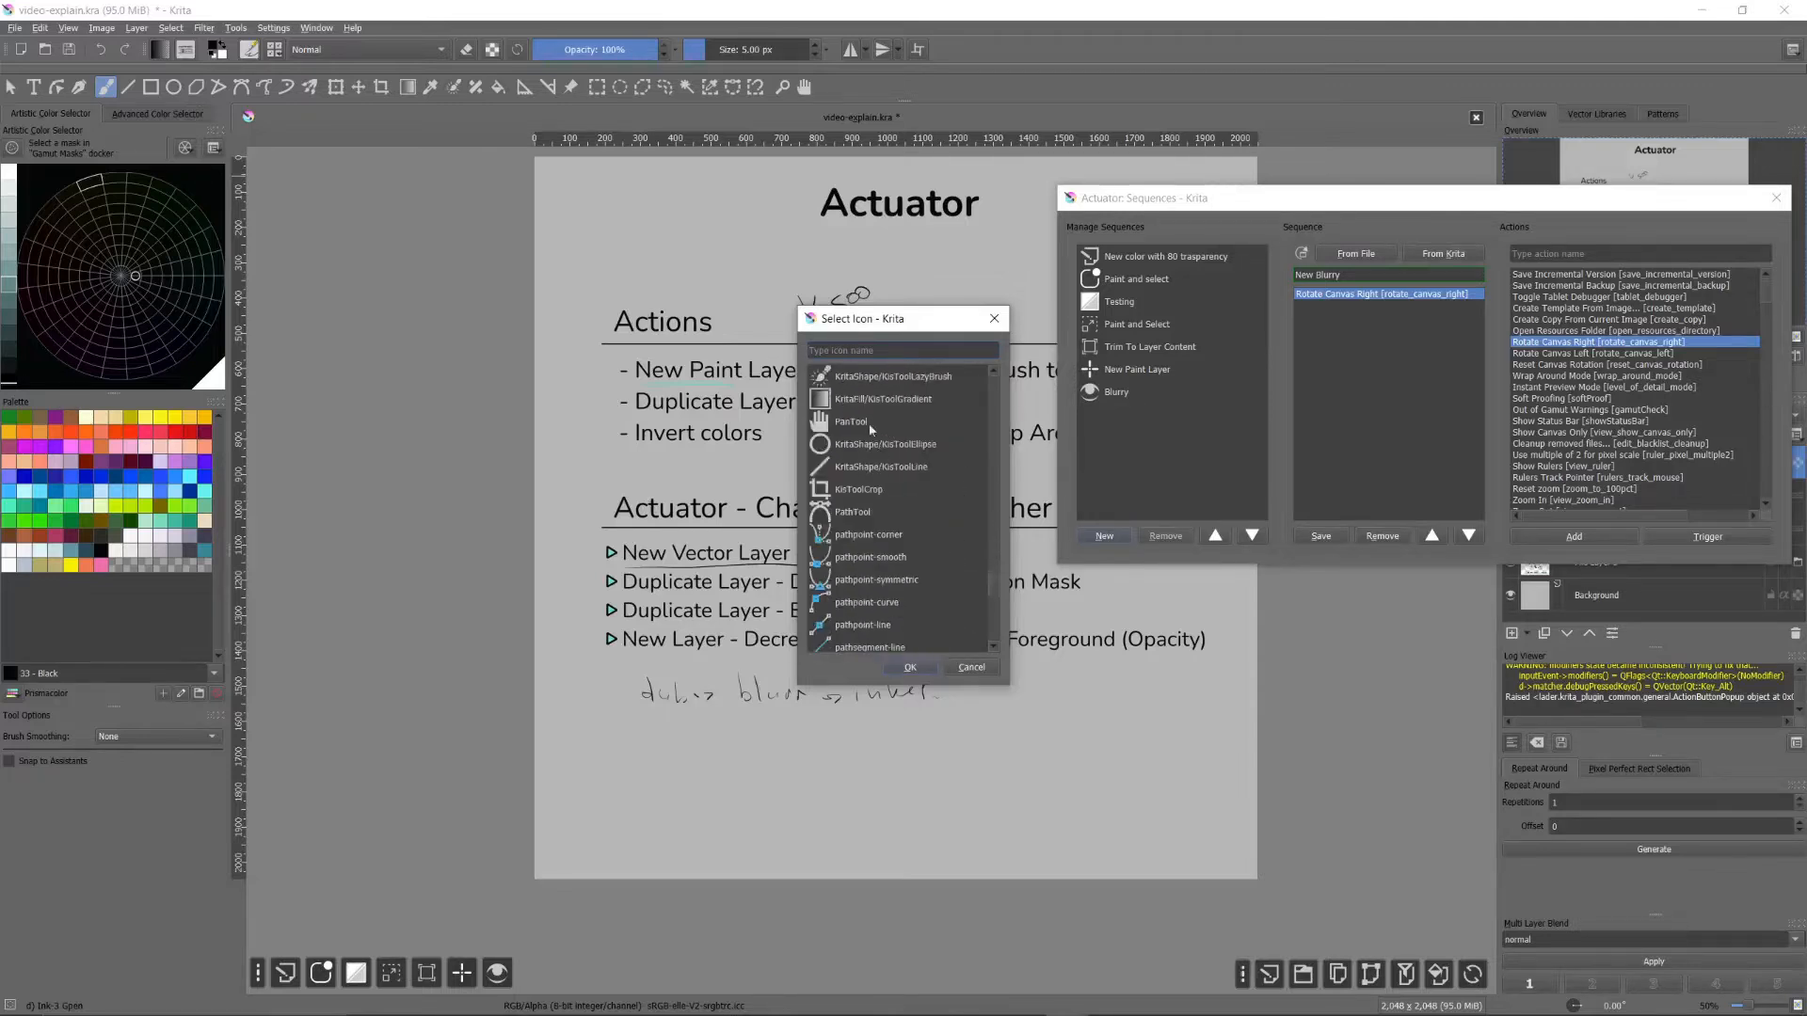
pyautogui.click(987, 533)
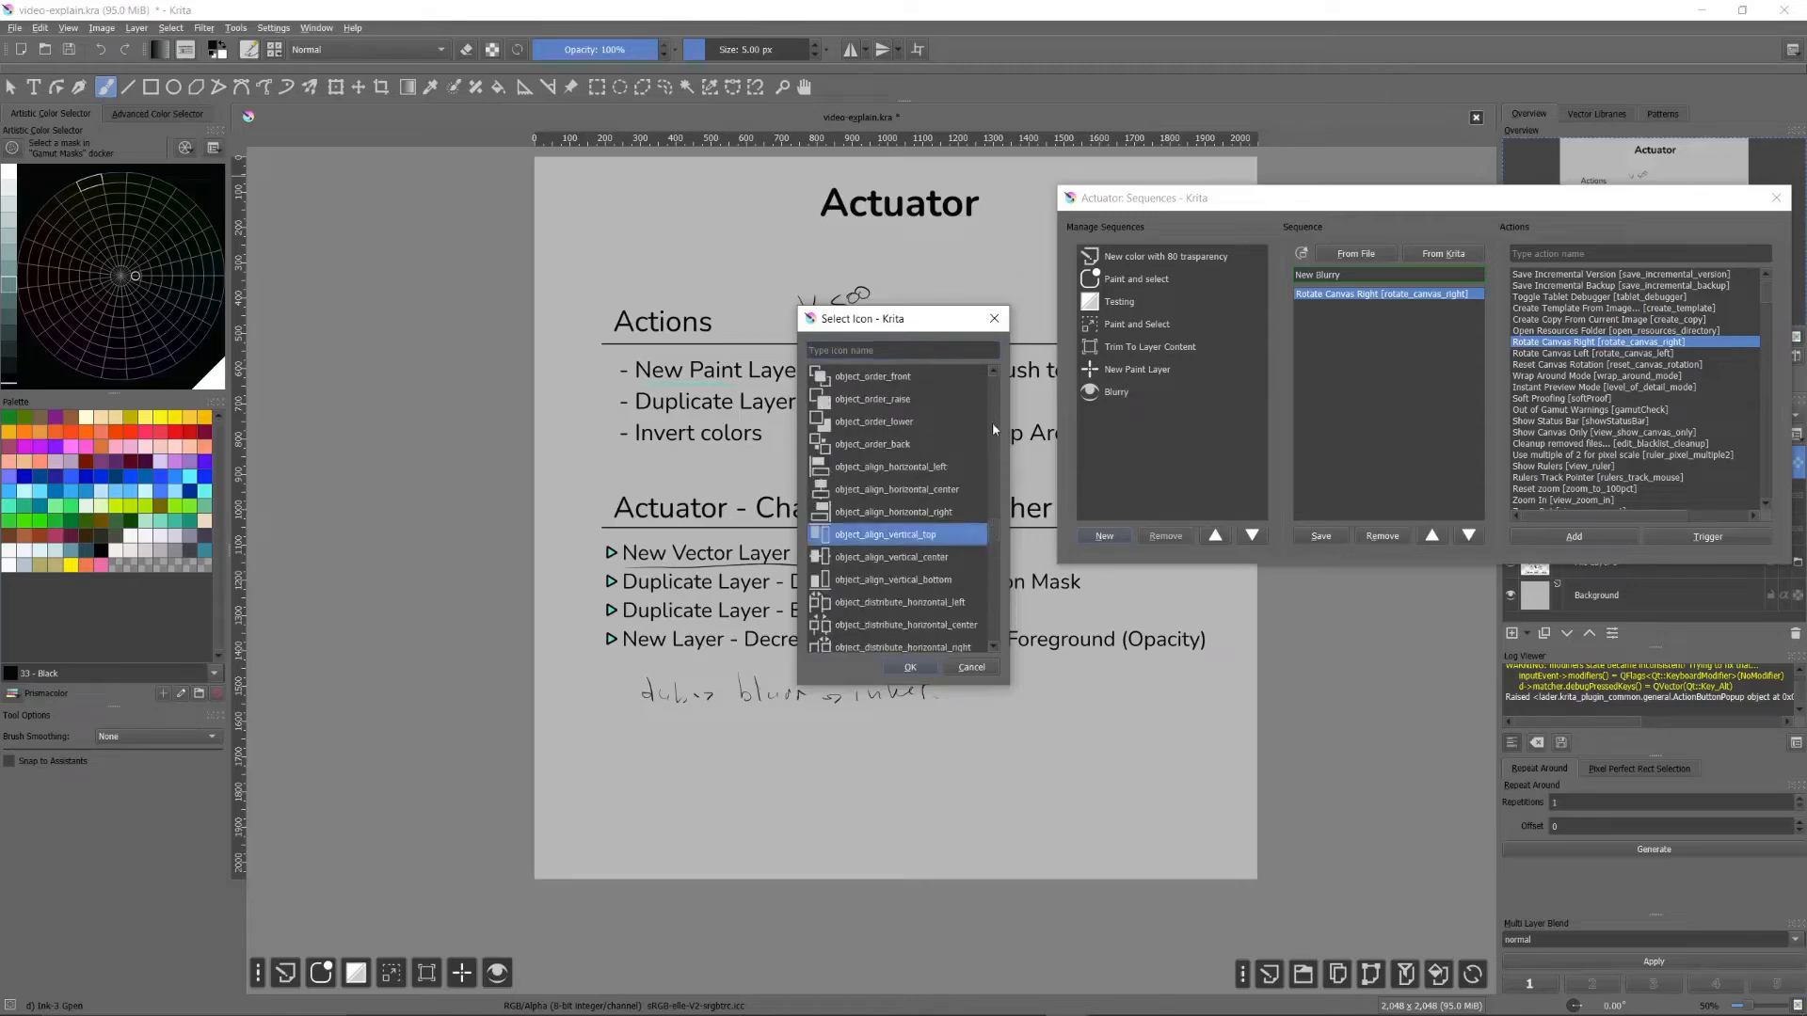
pyautogui.moveTo(992, 531); pyautogui.dragTo(988, 367)
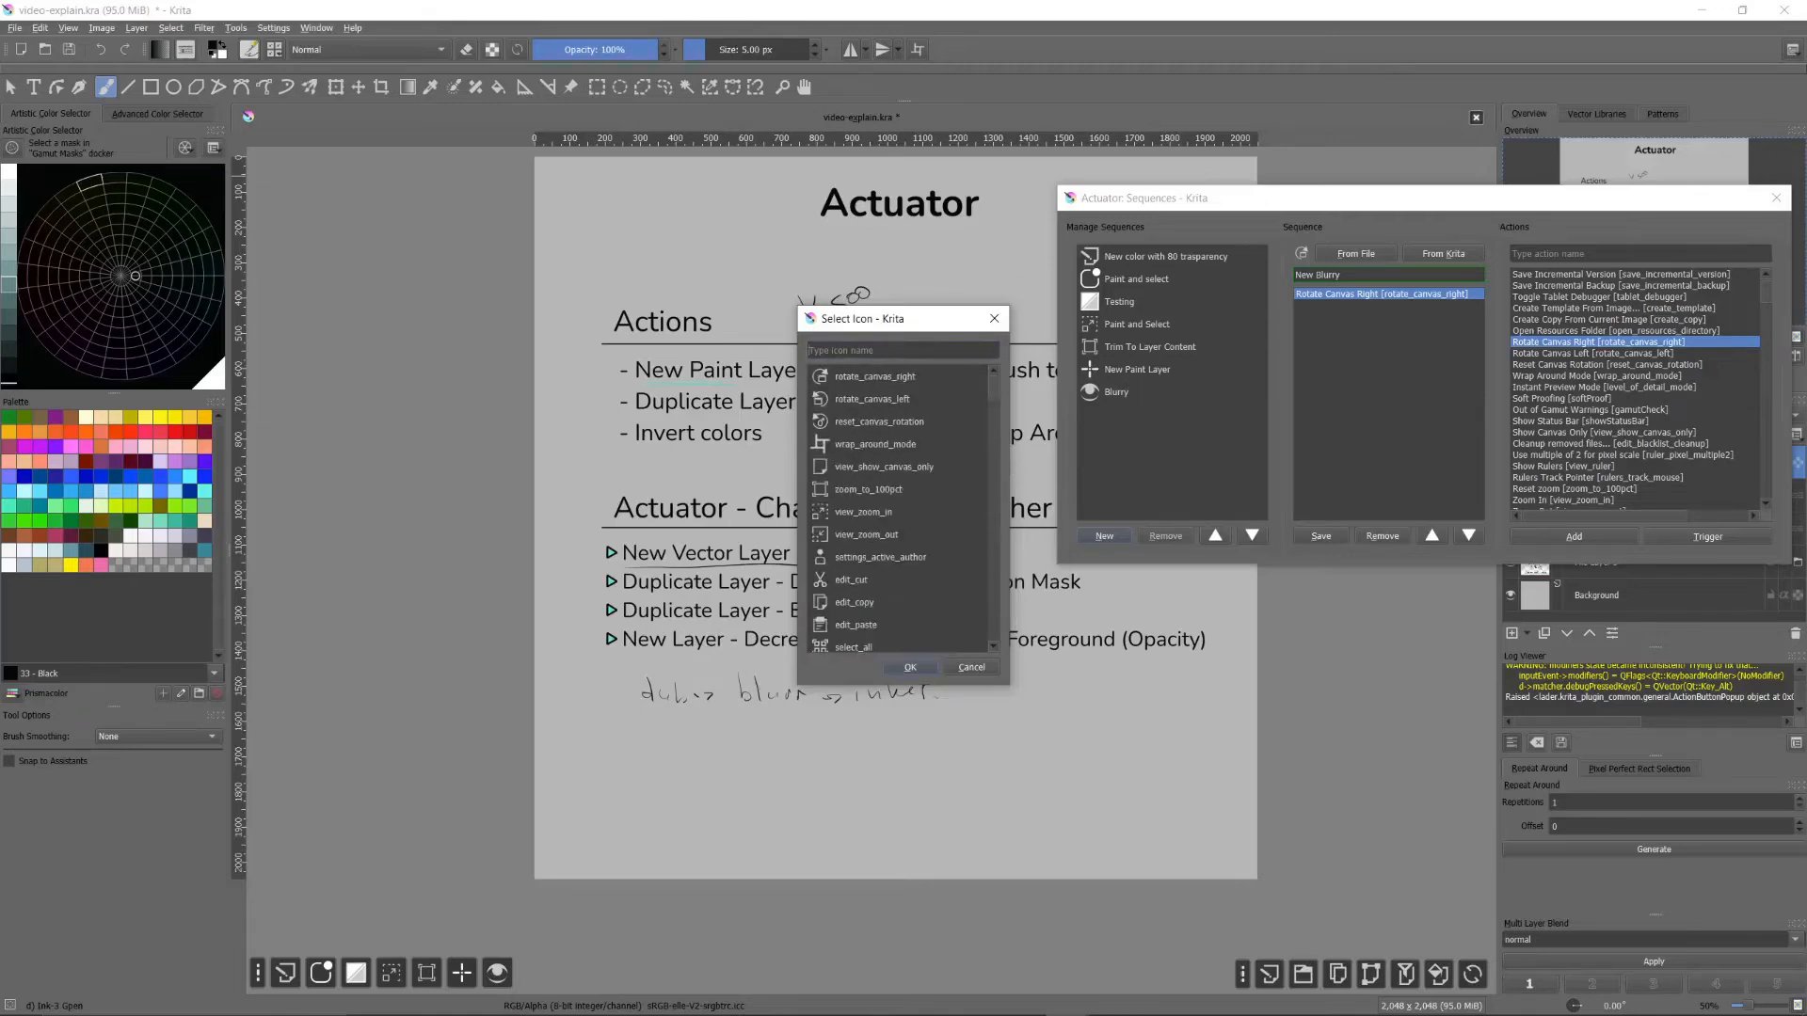
pyautogui.click(867, 349)
pyautogui.write('rota')
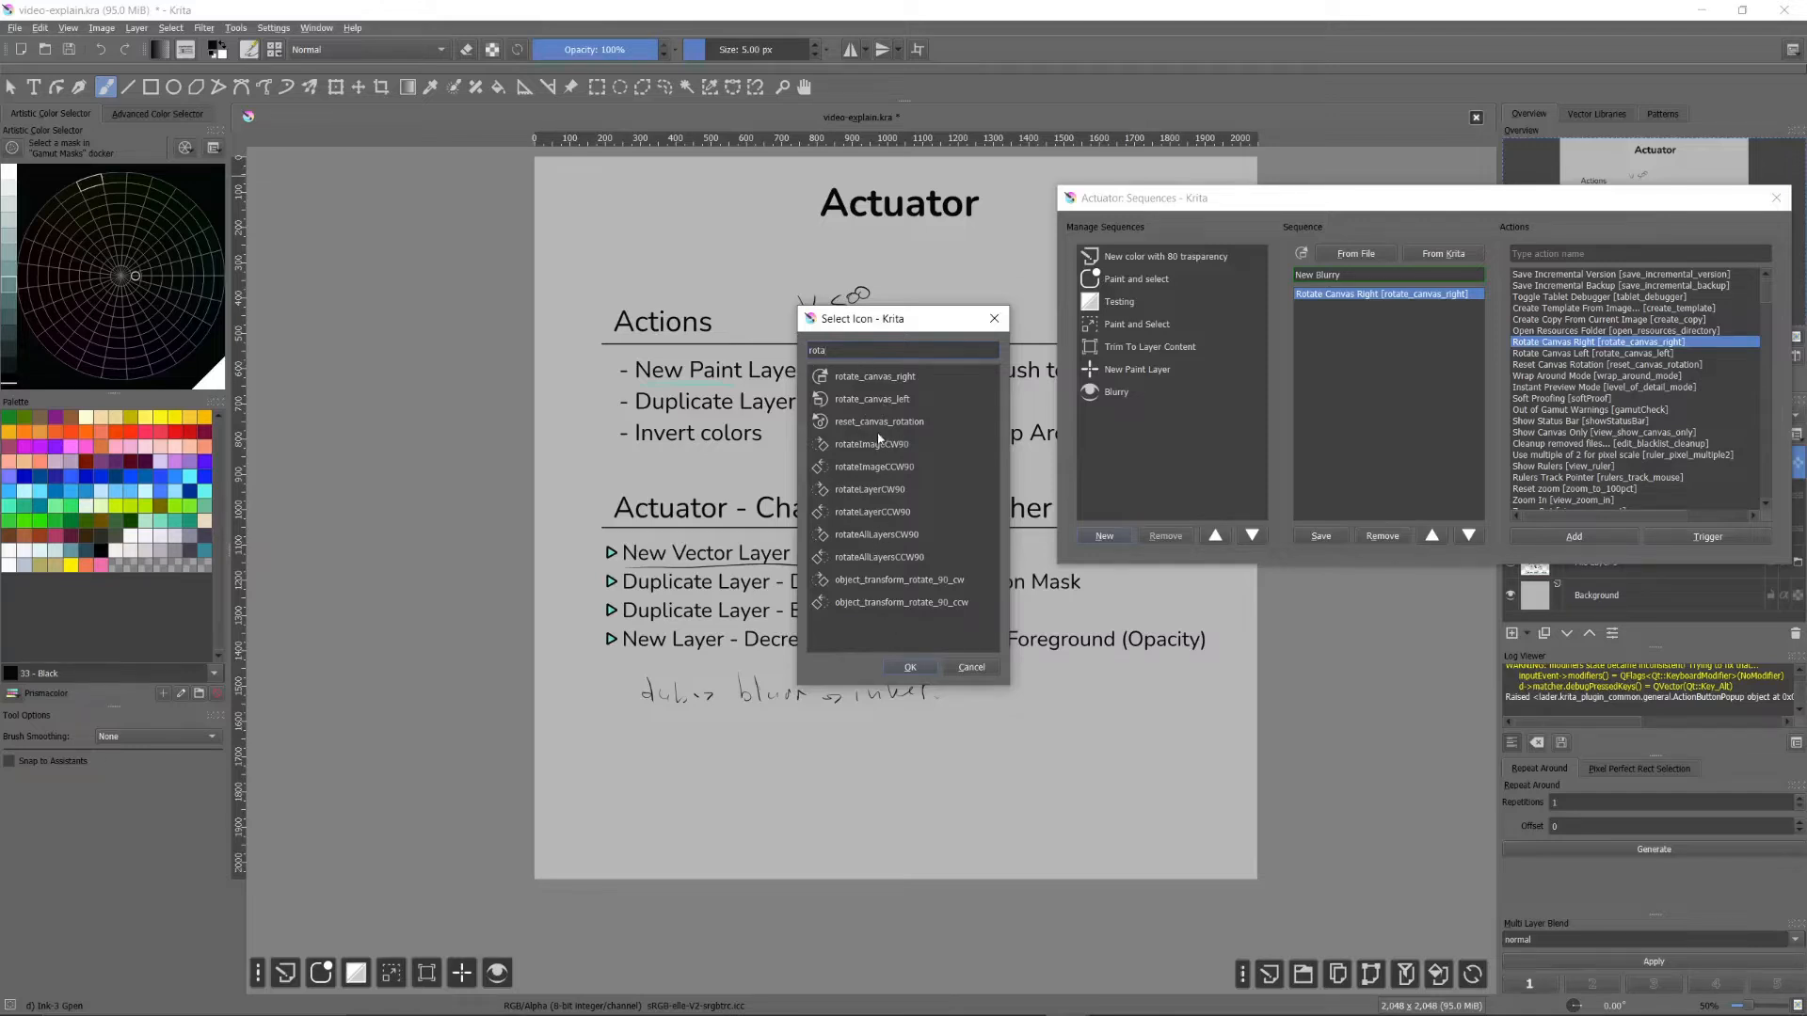
pyautogui.doubleClick(957, 353)
pyautogui.press('BackSpace')
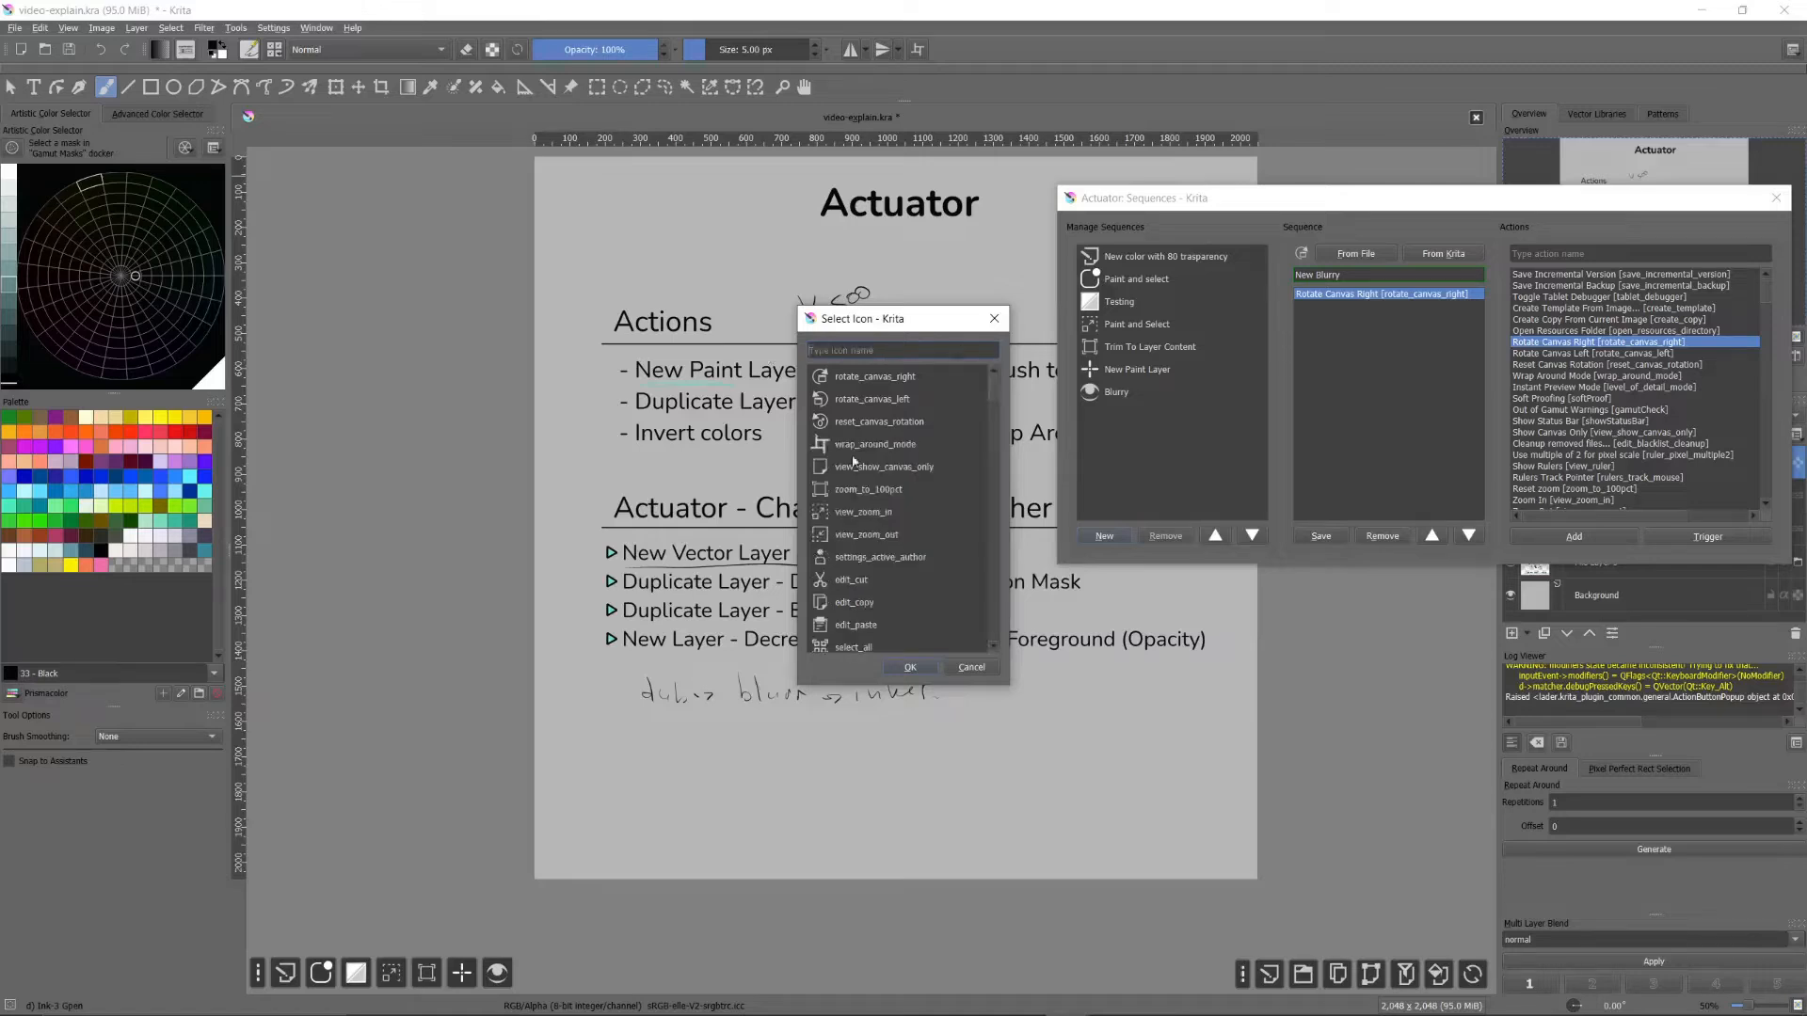
# Step: Assign the settings_active_author icon to the sequence being edited
pyautogui.click(880, 557)
pyautogui.click(910, 666)
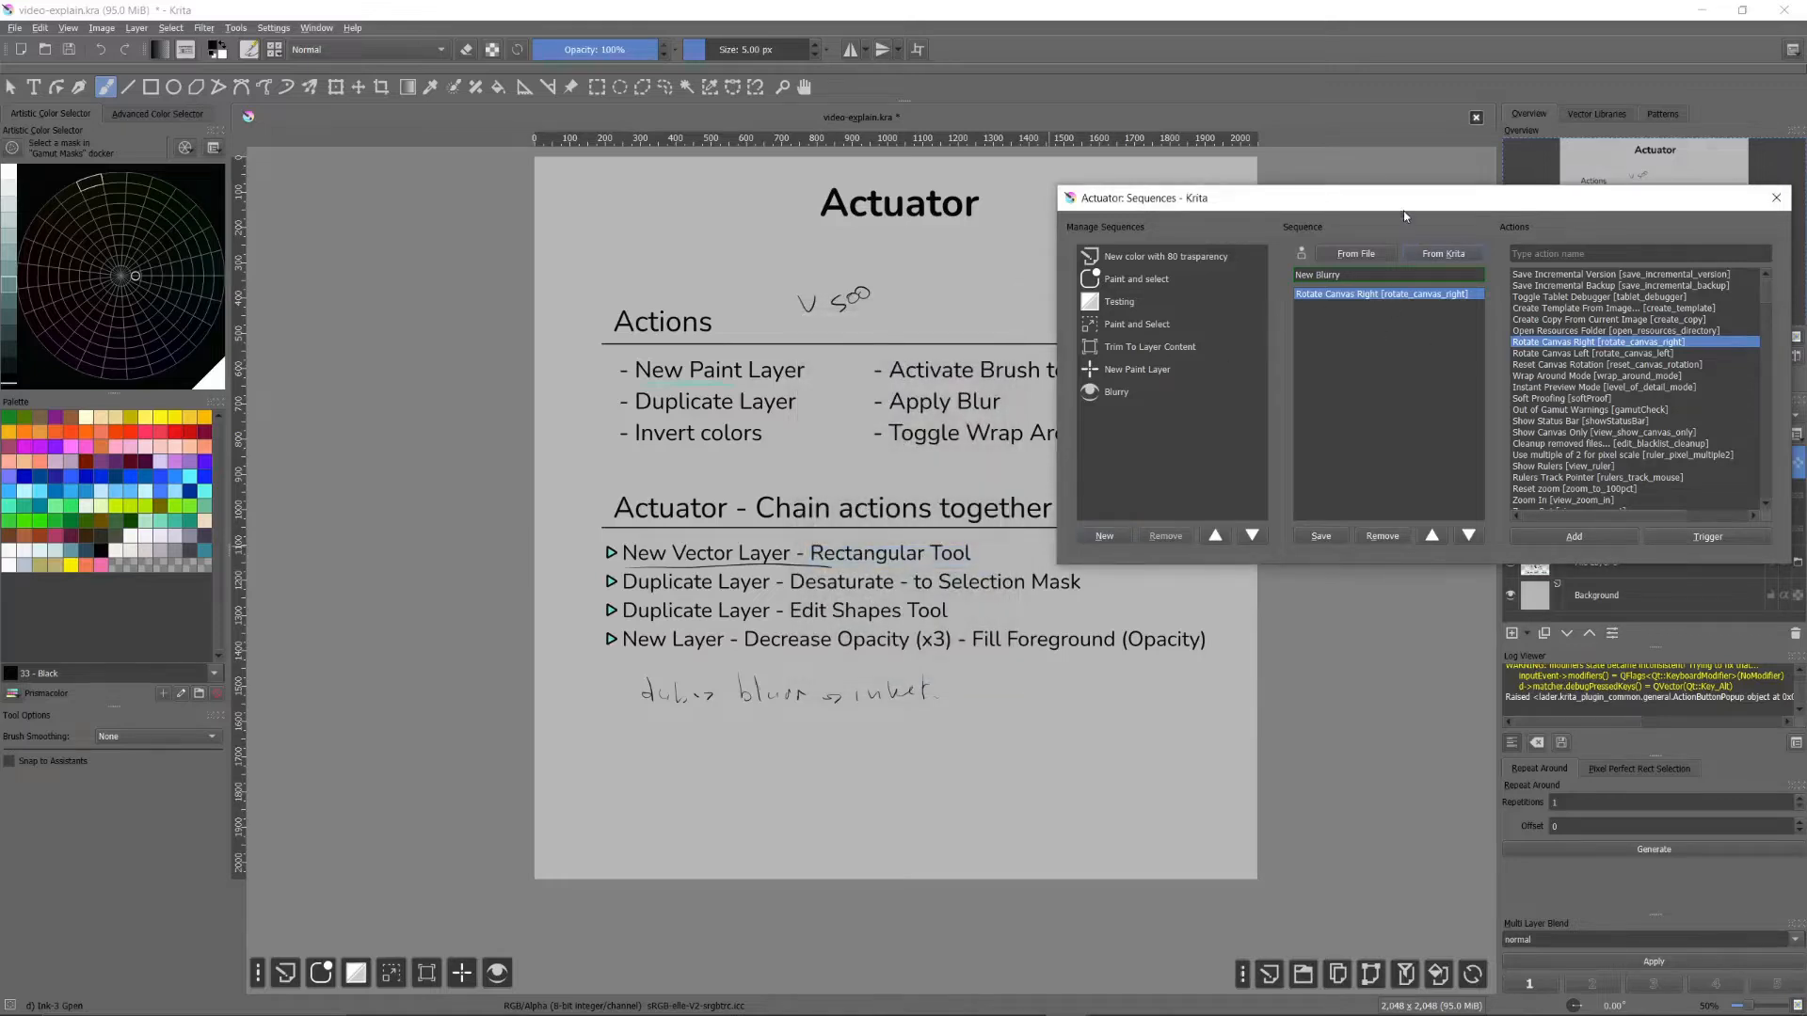
pyautogui.moveTo(1403, 211); pyautogui.dragTo(1382, 214)
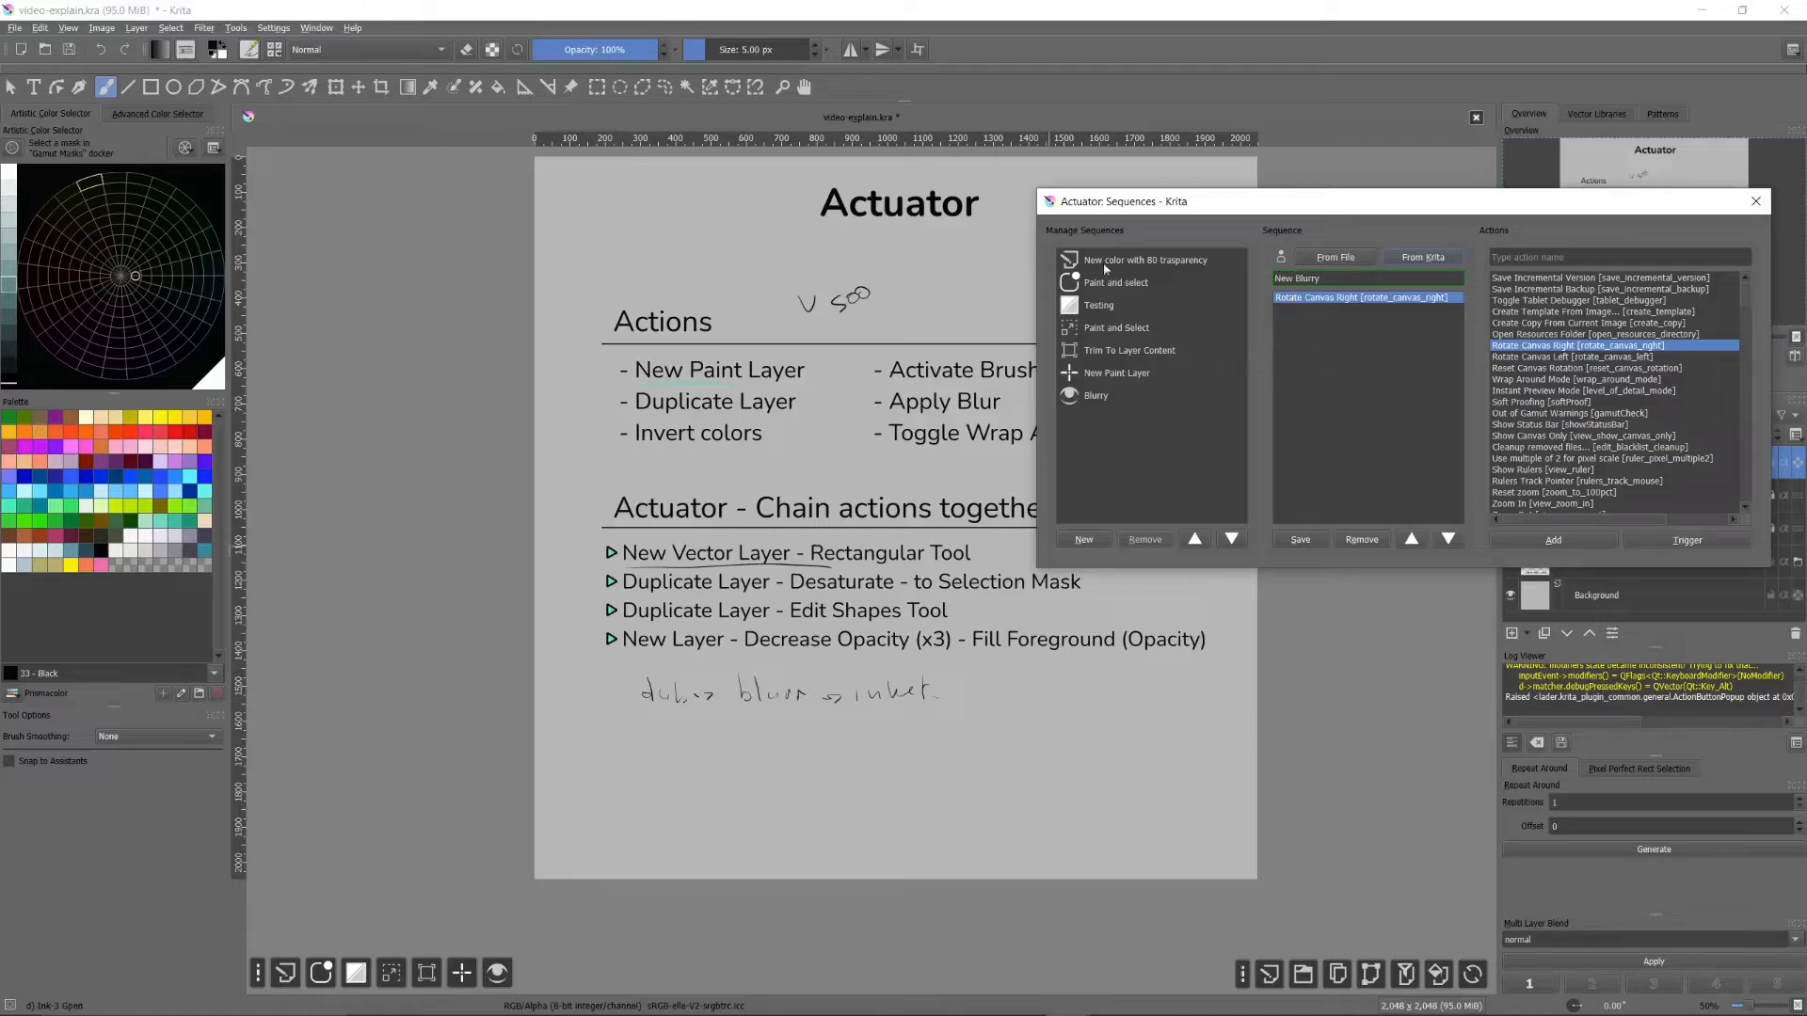
# Step: Examine the actions stored in the existing Paint and select, Testing and New Paint Layer sequences
pyautogui.click(1109, 286)
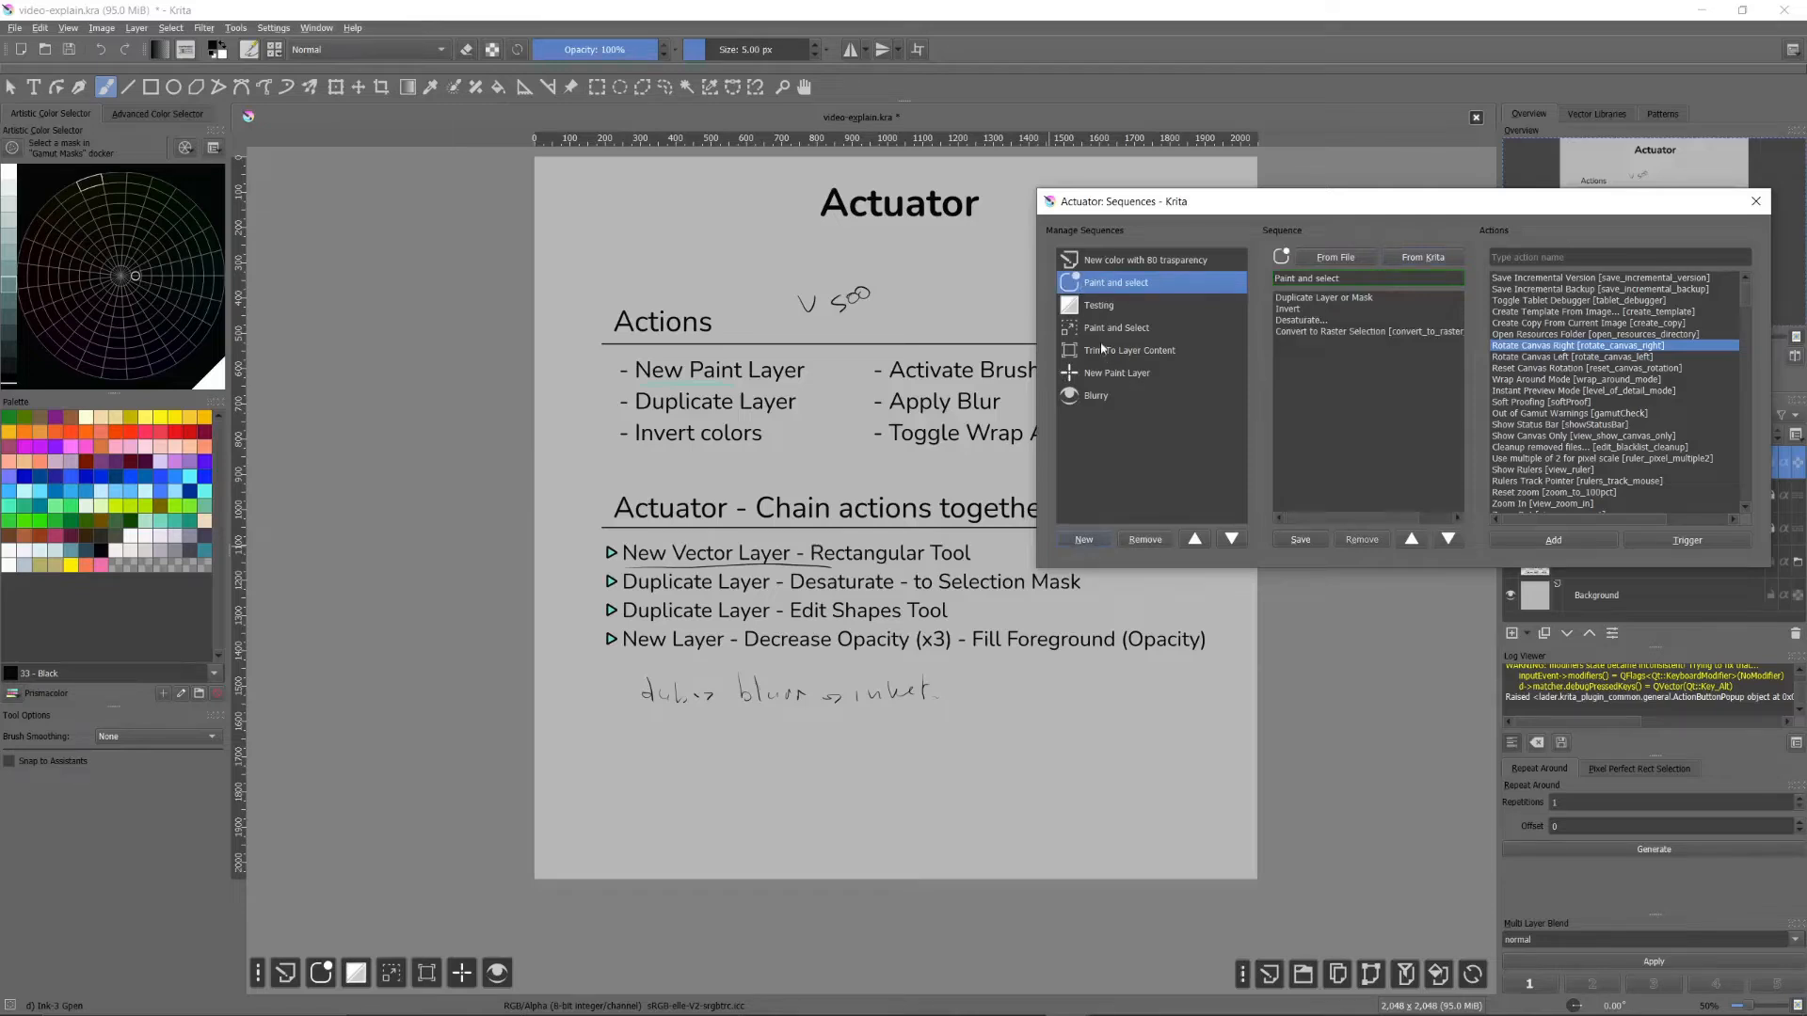
pyautogui.click(1106, 309)
pyautogui.click(1107, 379)
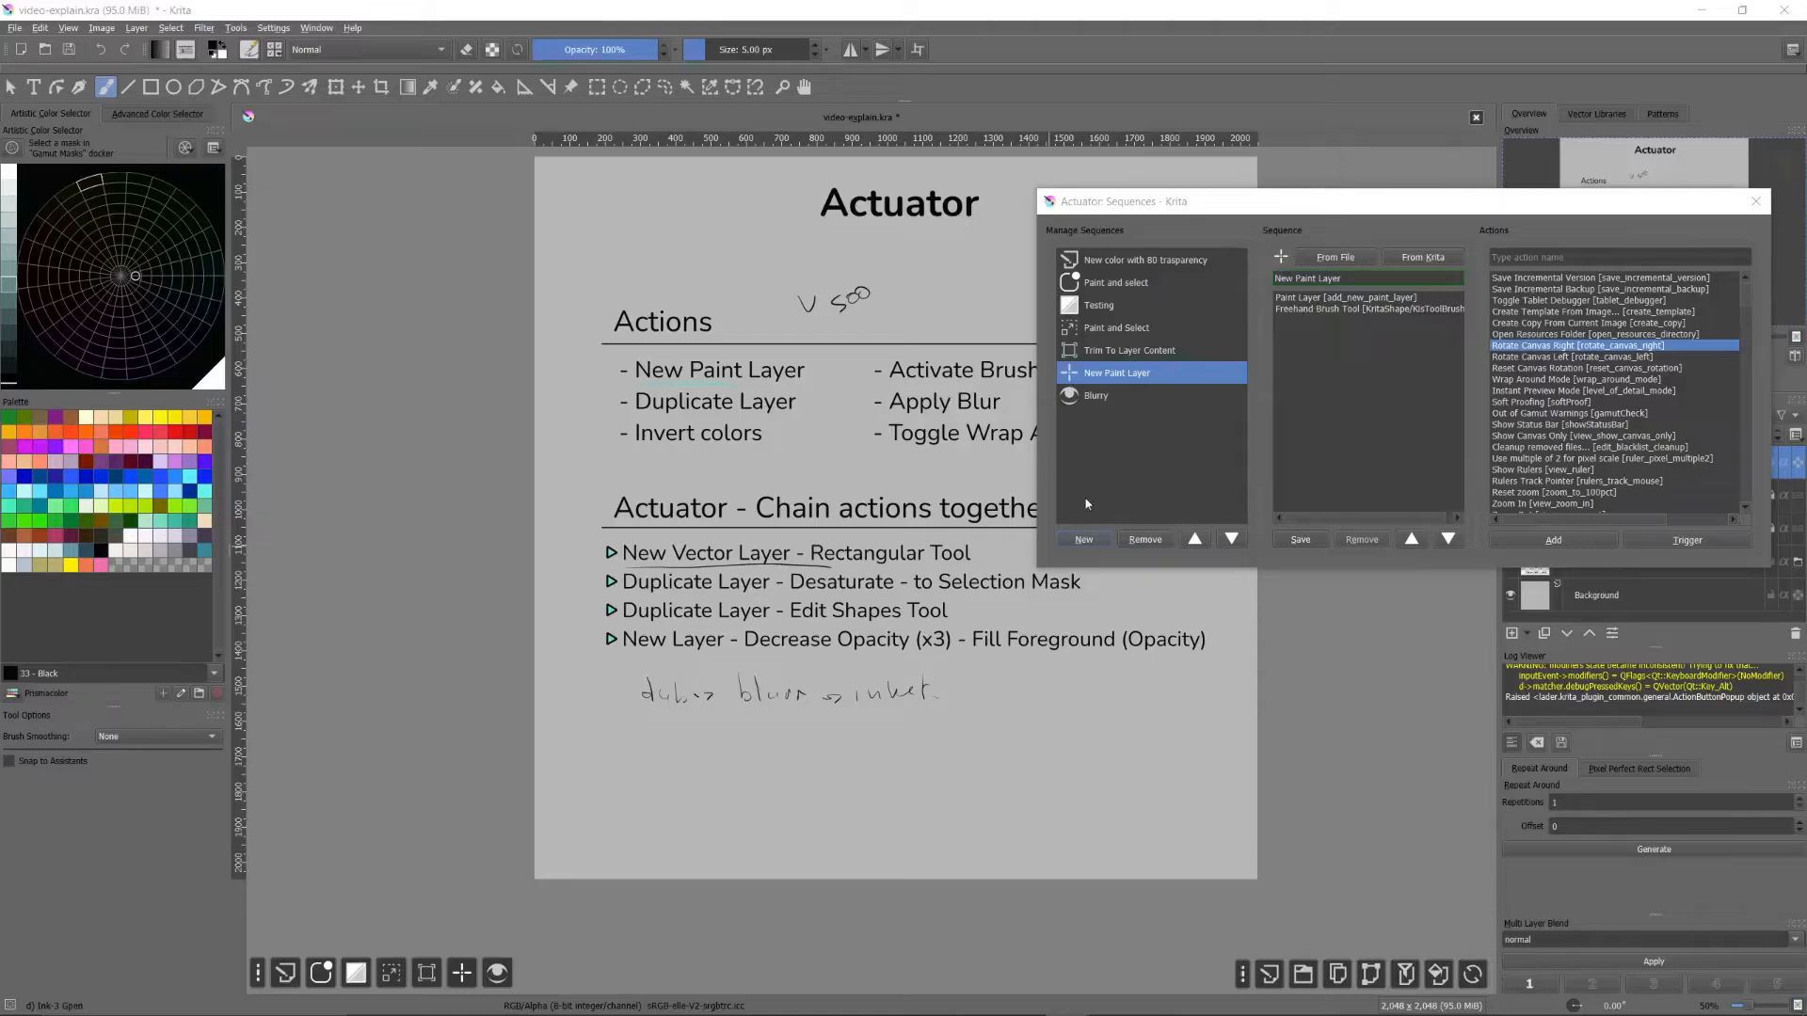
# Step: Start a new sequence titled "New Blurry" and give it the built-in settings_active_author icon
pyautogui.click(1084, 539)
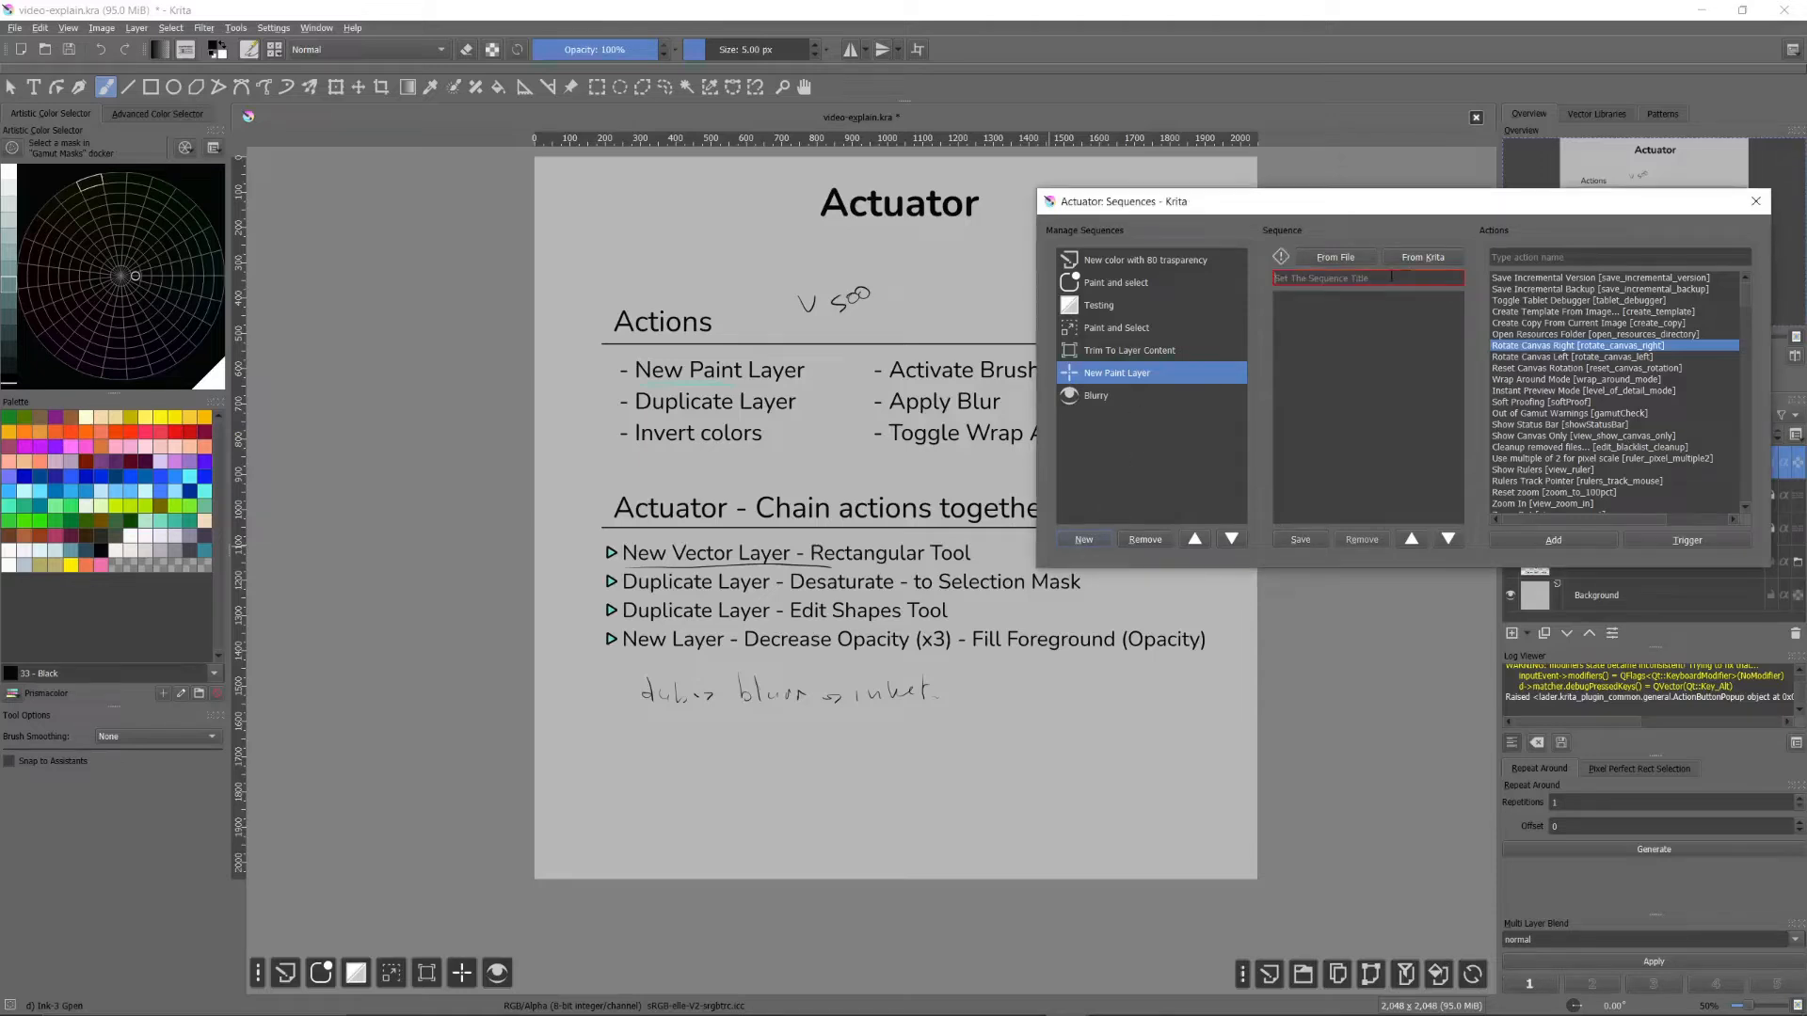
pyautogui.write('New Blr')
pyautogui.press('BackSpace')
pyautogui.press('BackSpace')
pyautogui.press('BackSpace')
pyautogui.write('urry')
pyautogui.click(1441, 265)
pyautogui.doubleClick(859, 555)
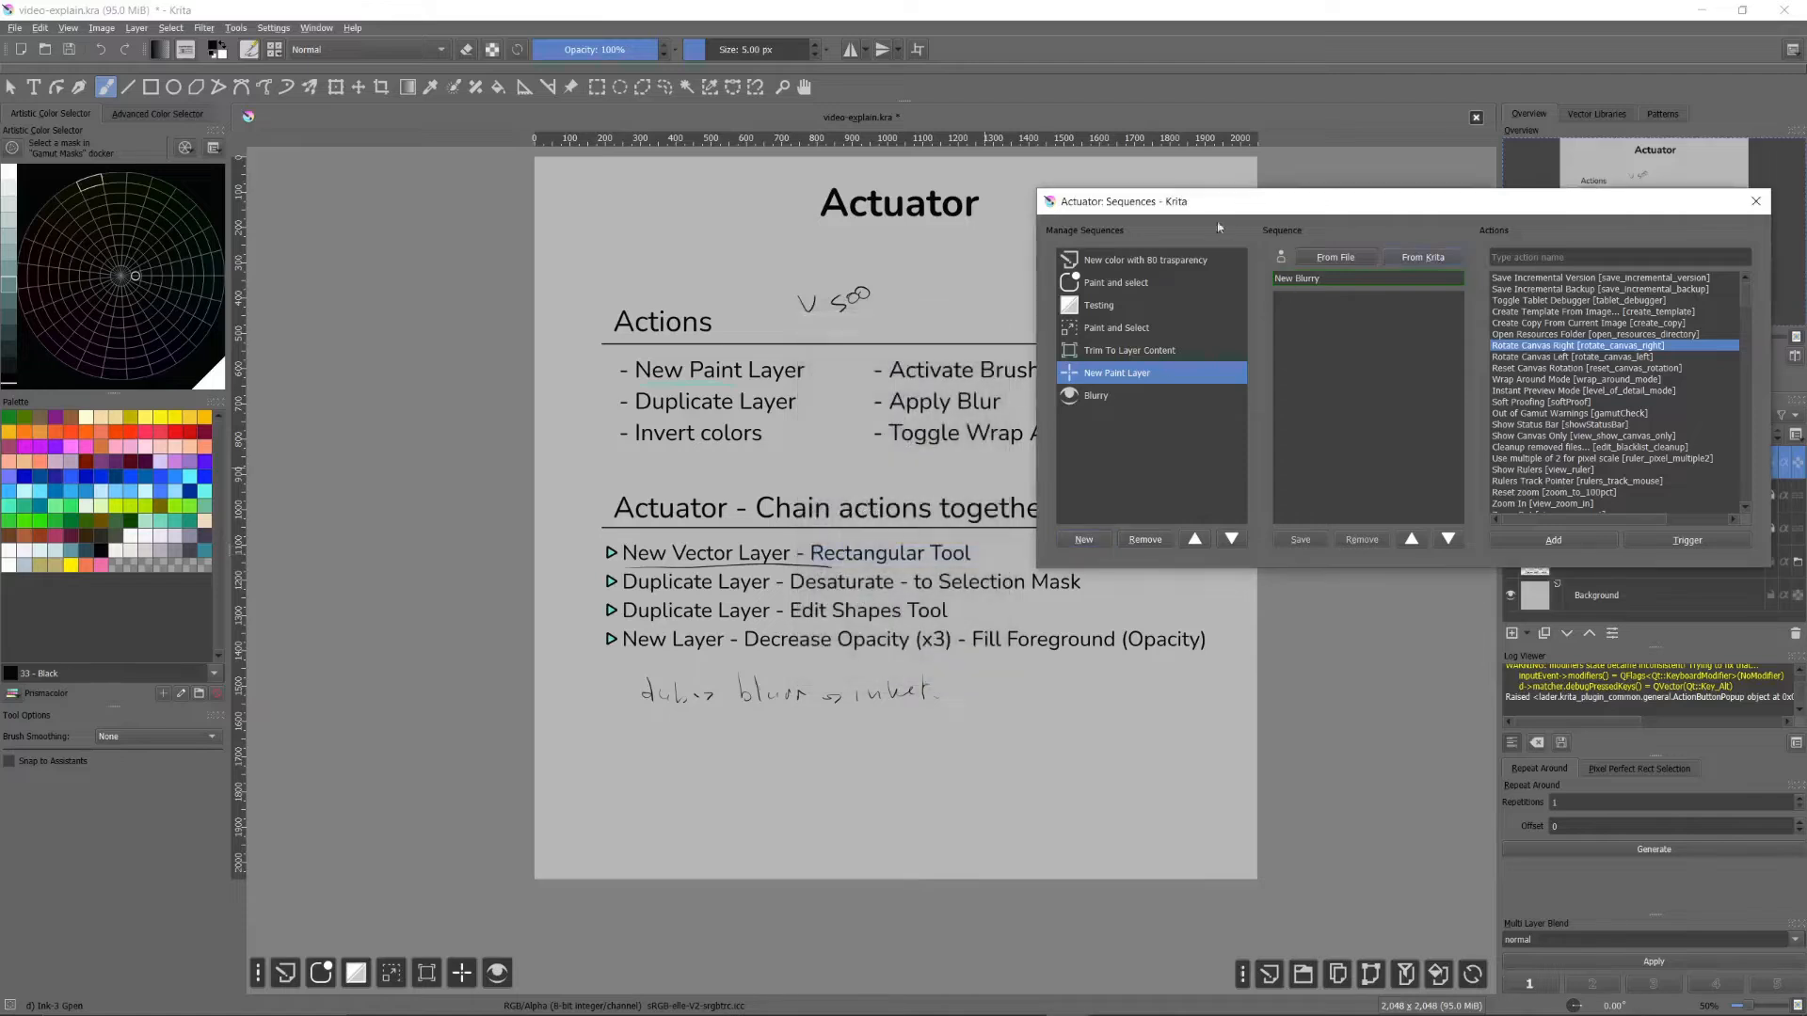
pyautogui.moveTo(1412, 215); pyautogui.dragTo(1414, 202)
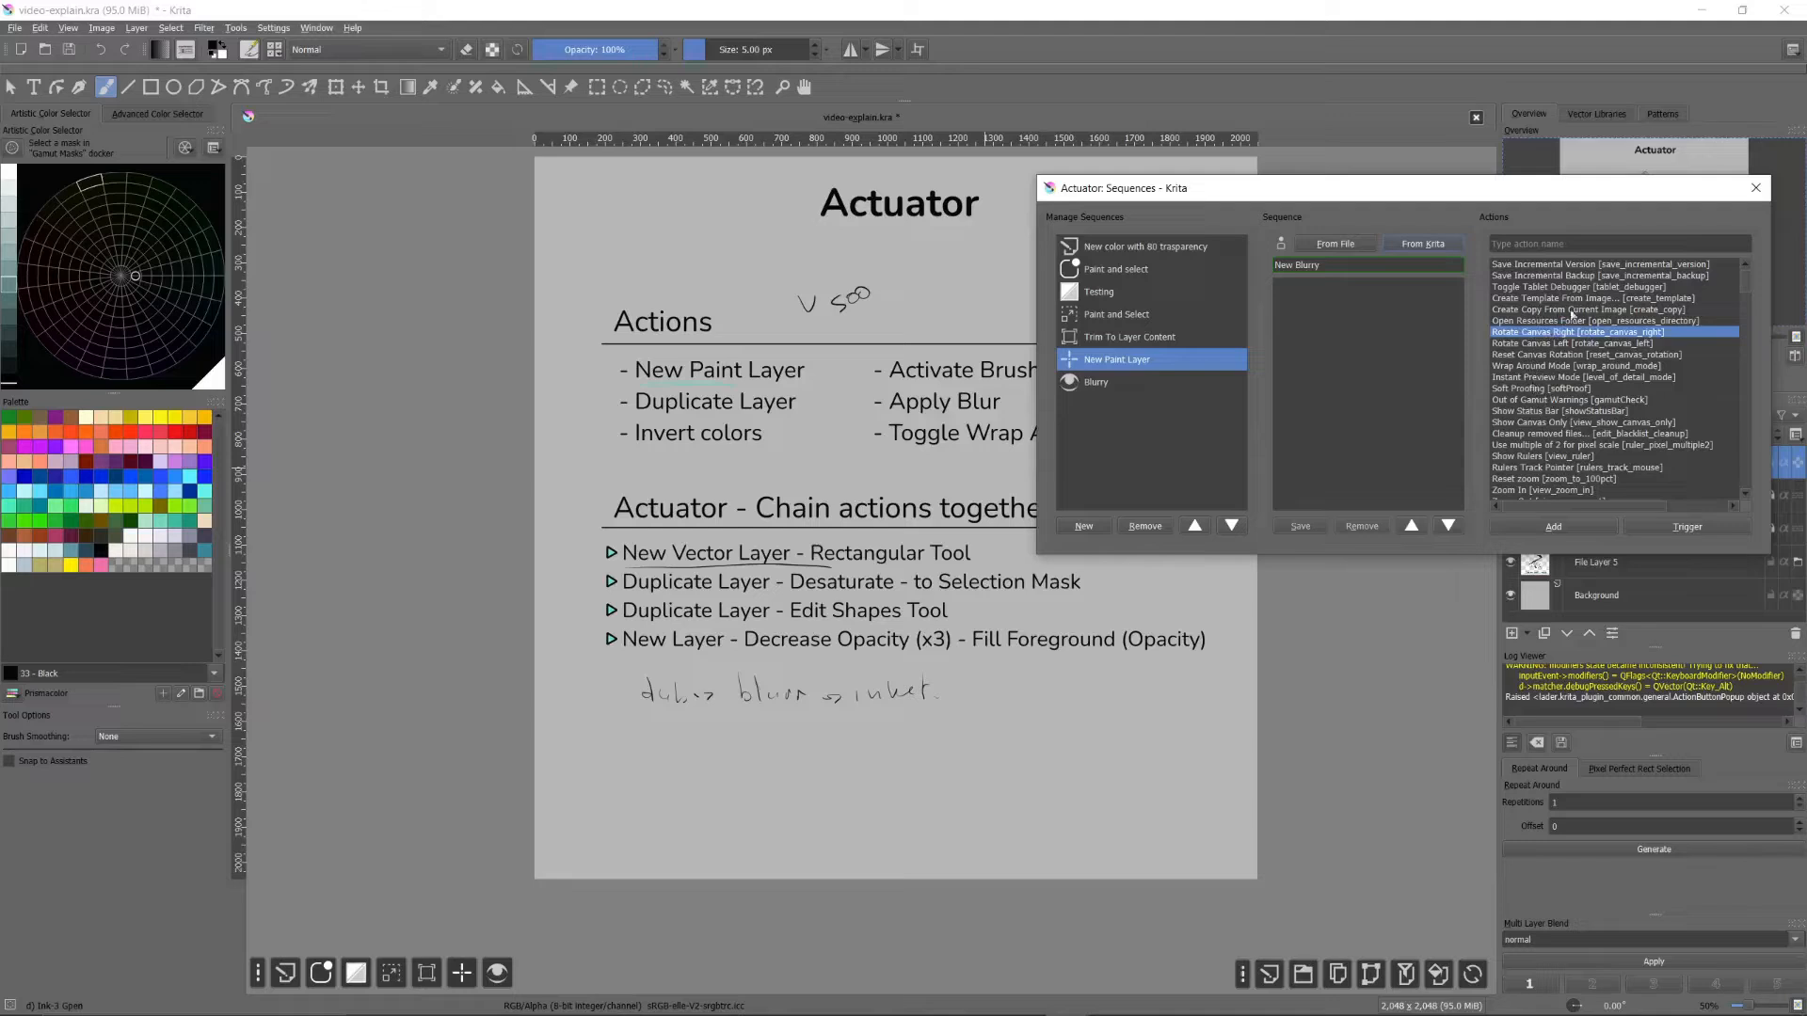
# Step: Browse the list of available actions, including the plugin-provided ones, and highlight Mirror Copy
pyautogui.scroll(-1, 1539, 414)
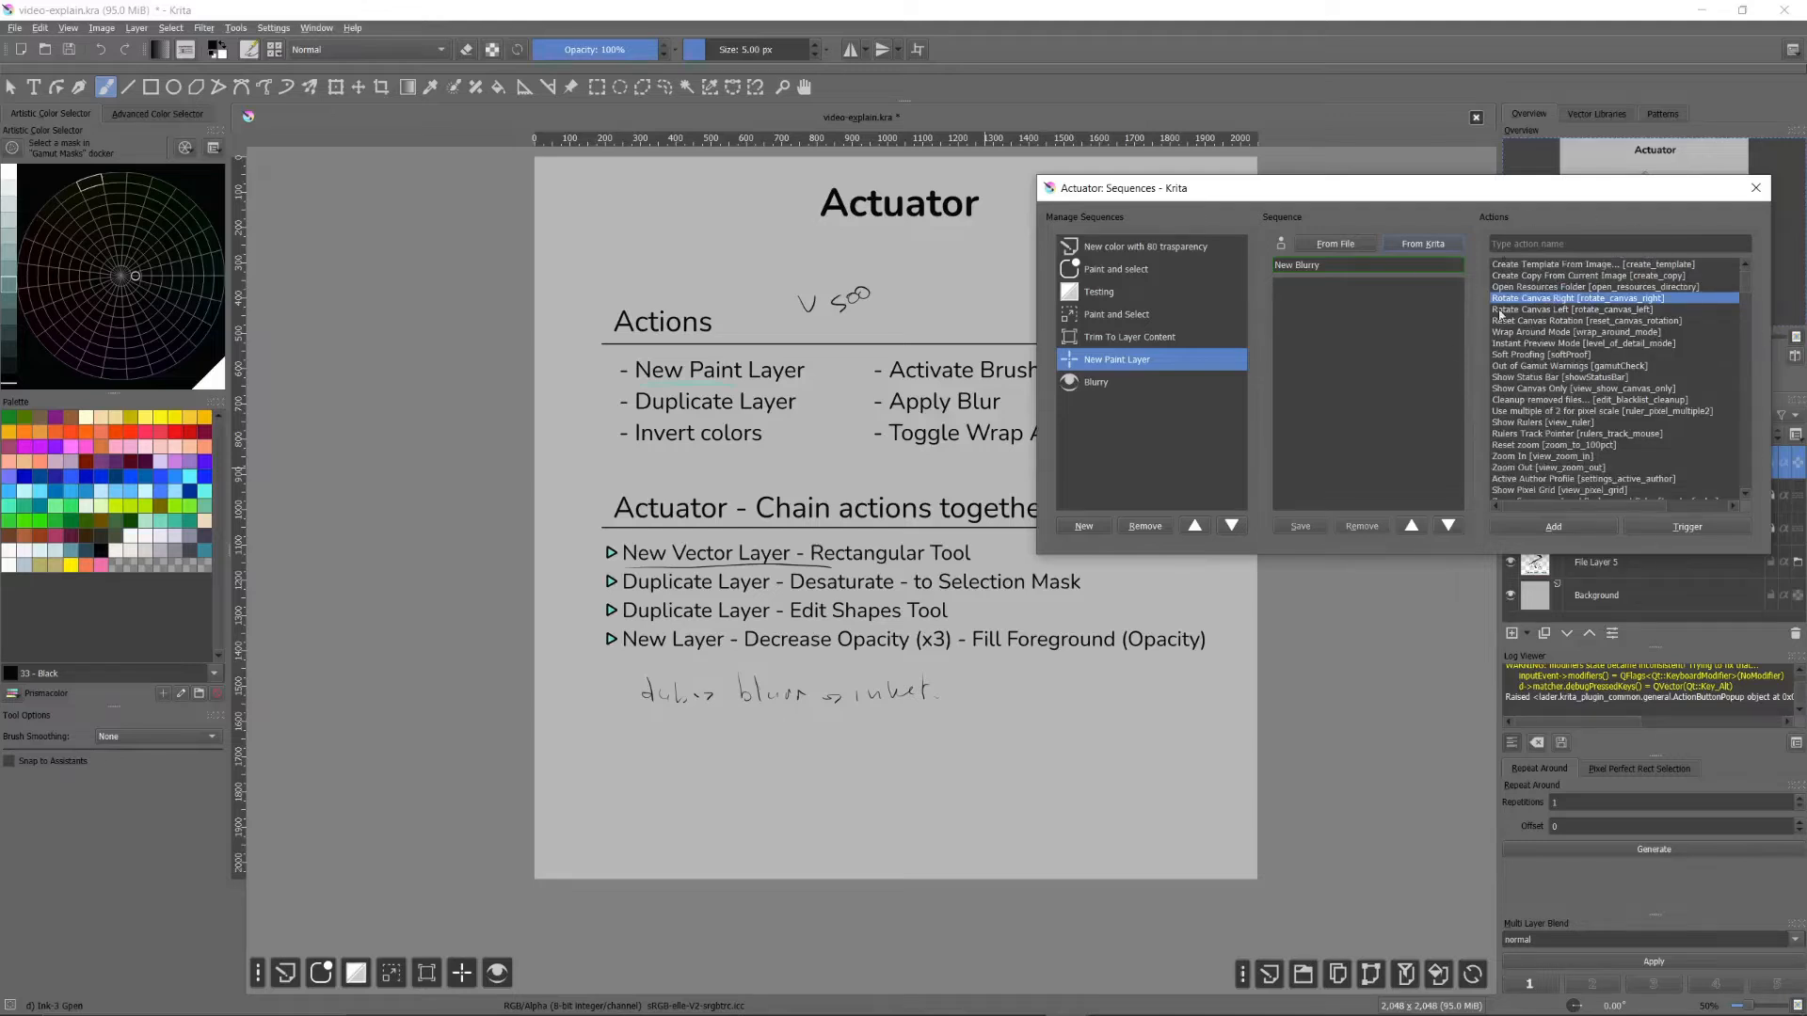
pyautogui.moveTo(1747, 279); pyautogui.dragTo(1748, 482)
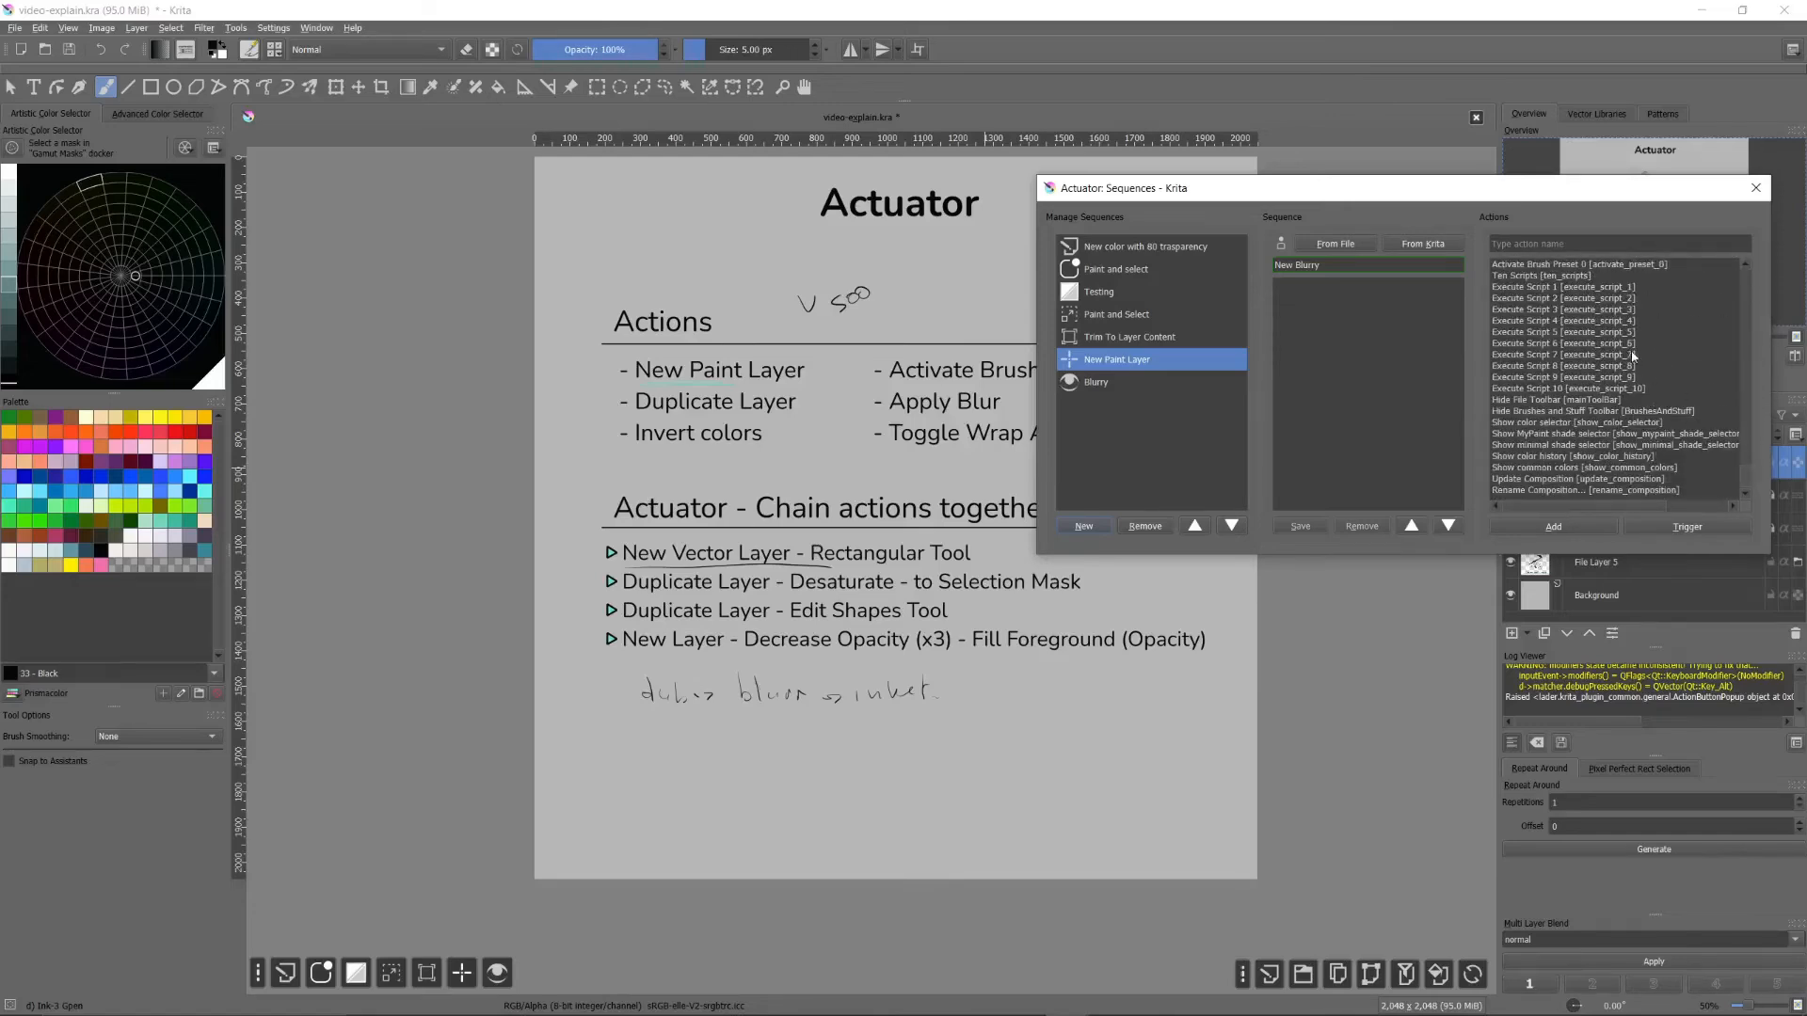
pyautogui.scroll(6, 1638, 358)
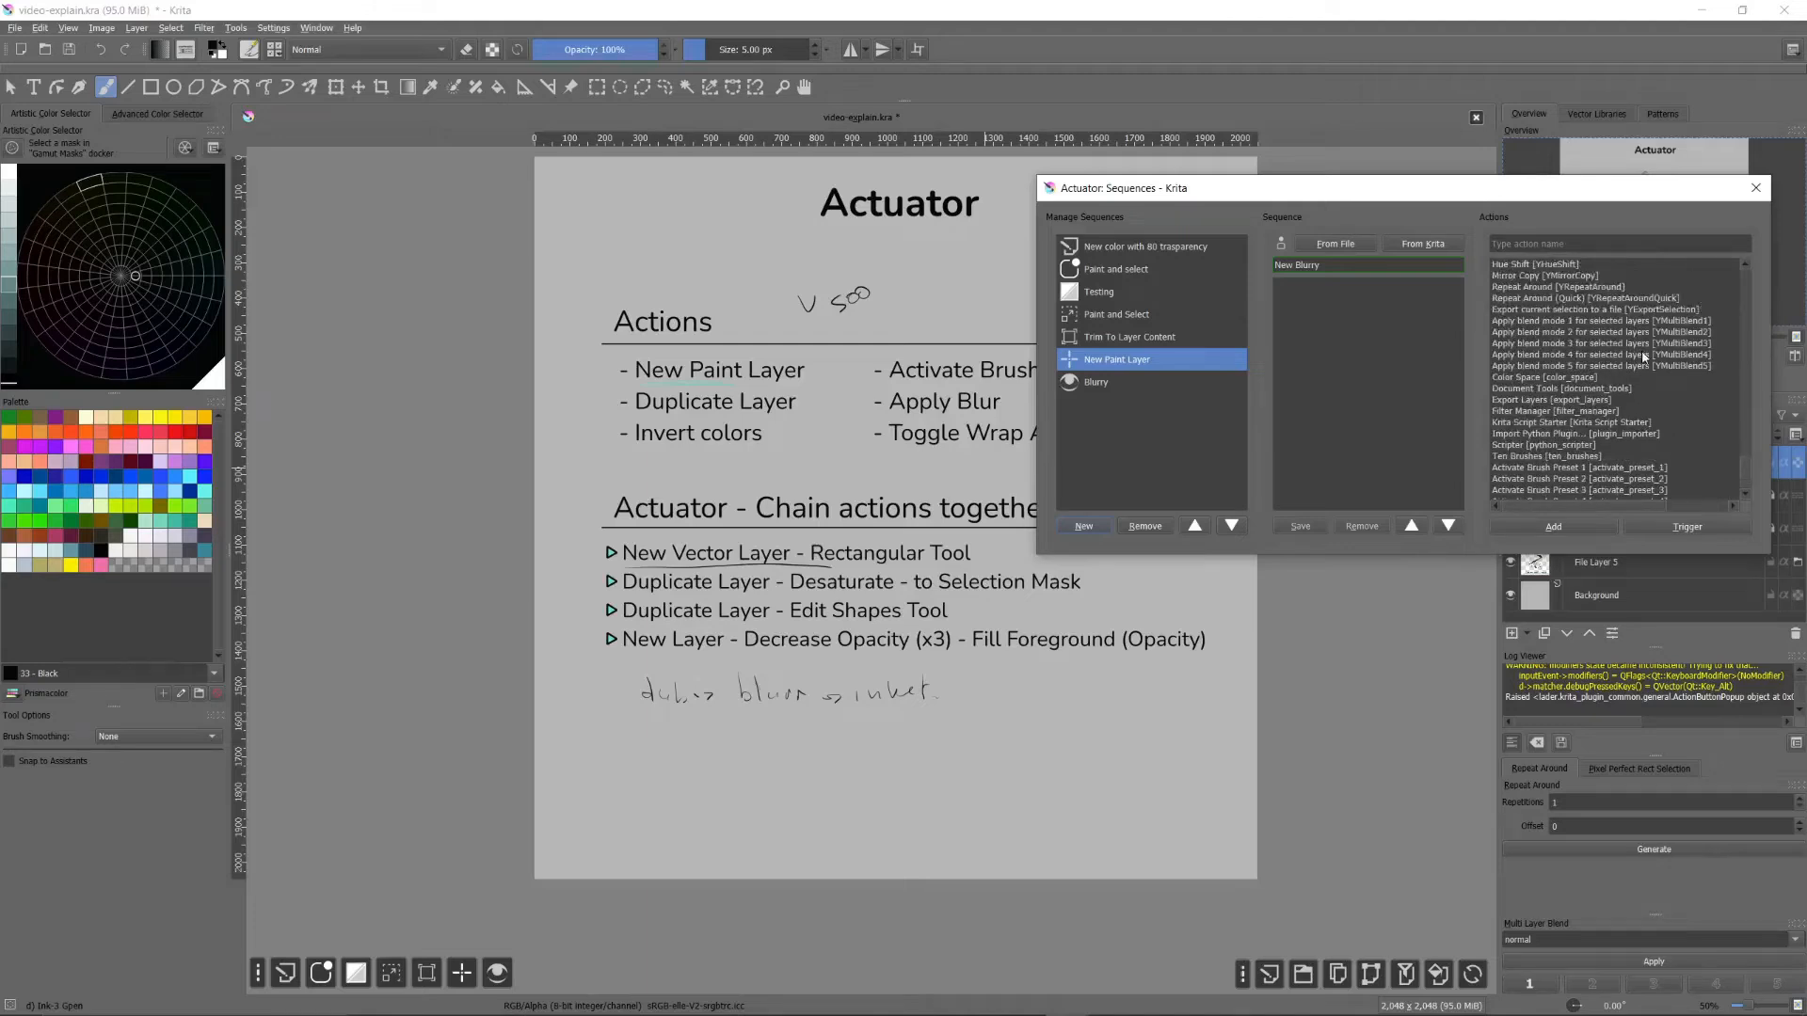
pyautogui.scroll(3, 1647, 353)
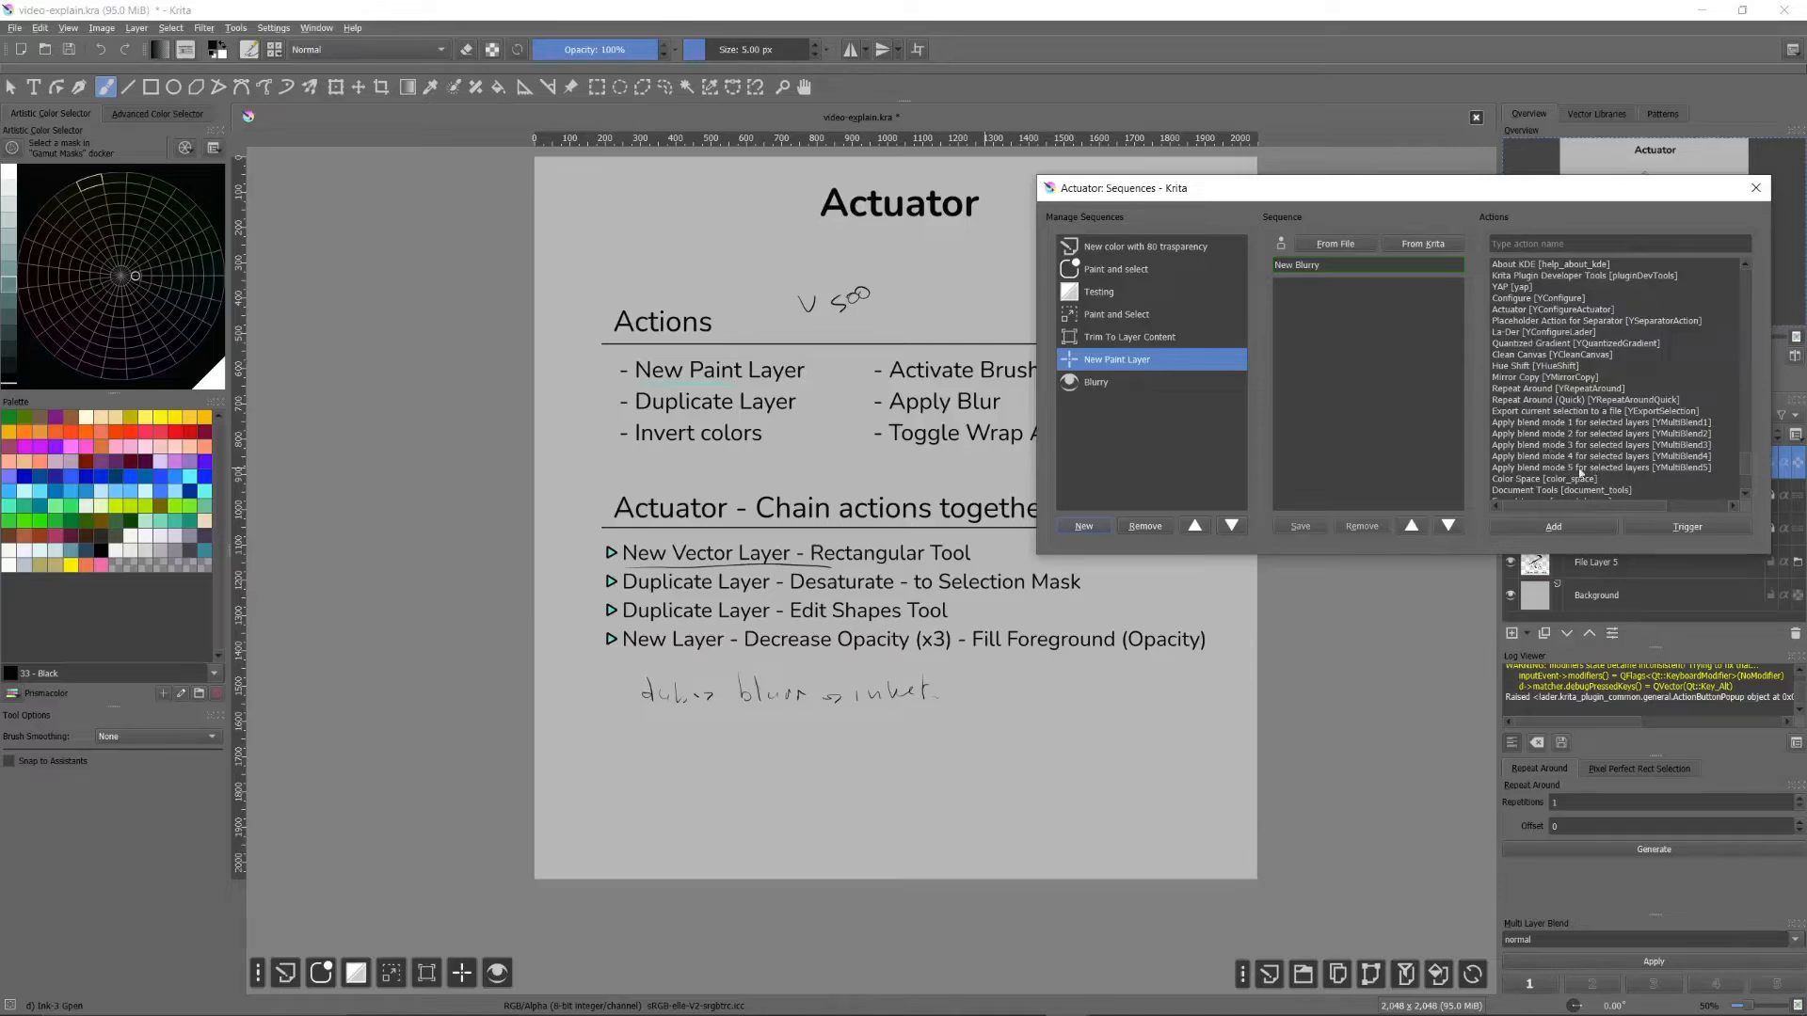
pyautogui.click(1548, 378)
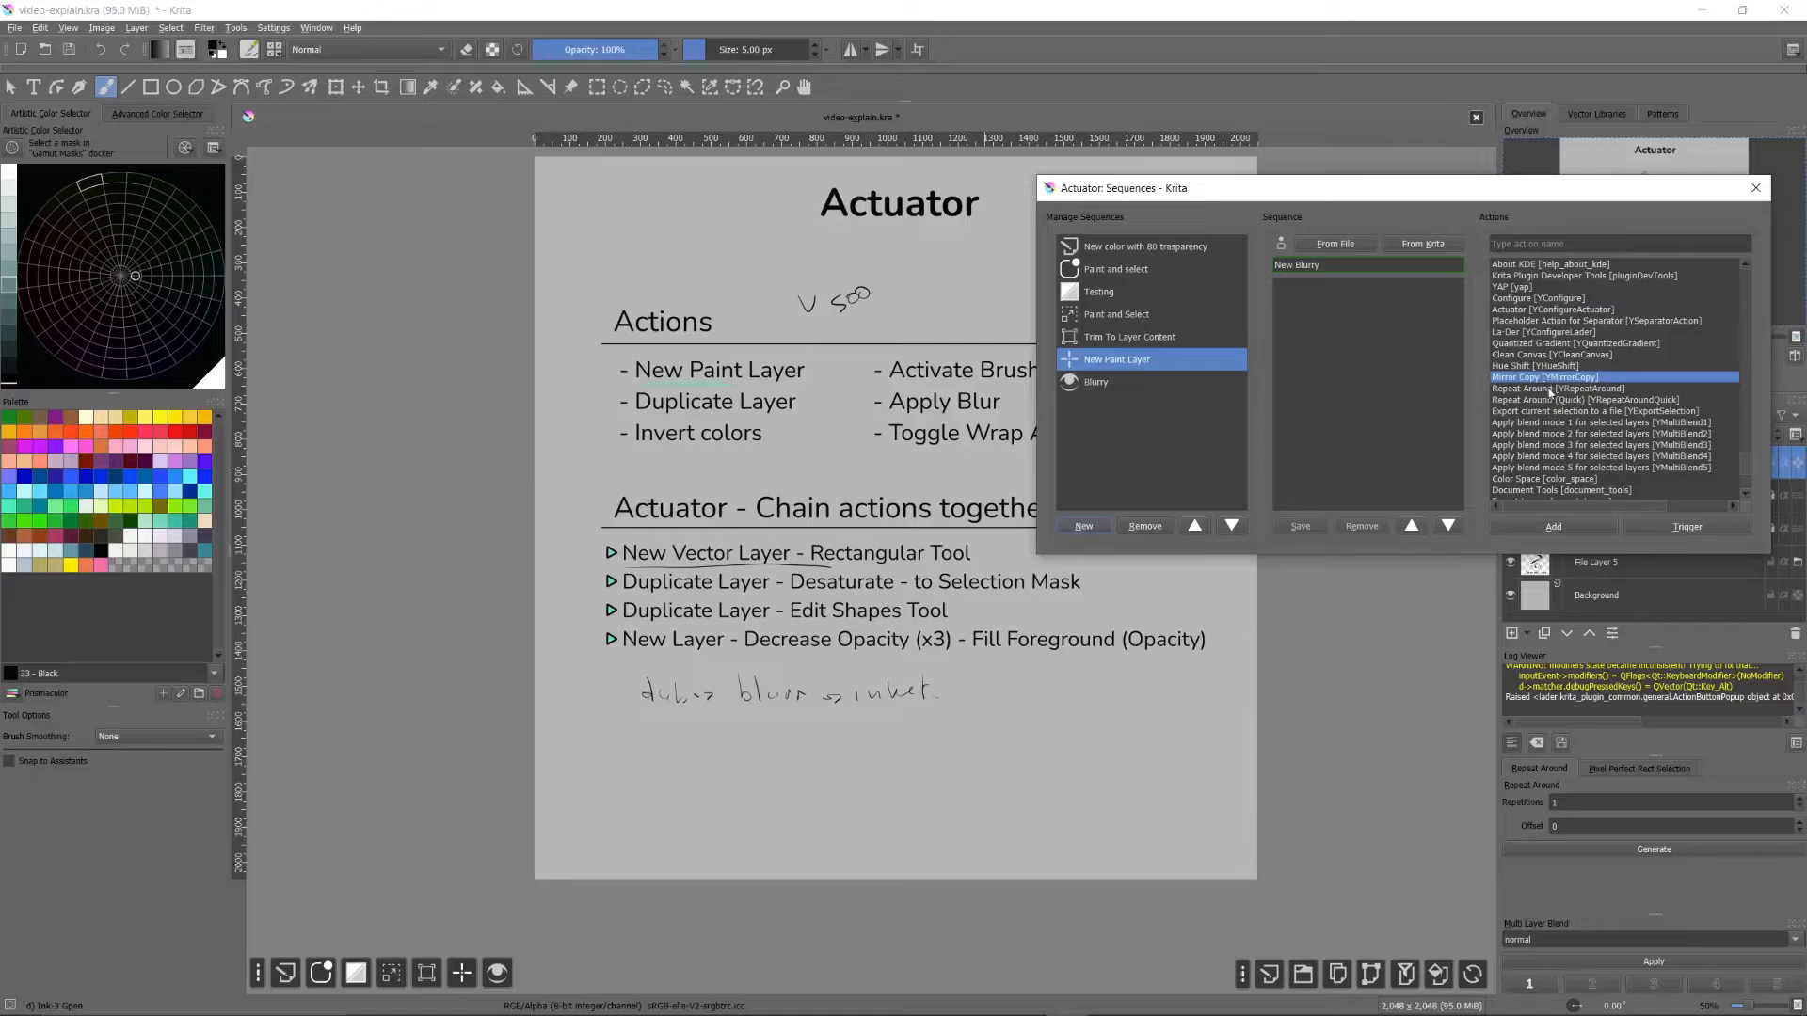
pyautogui.scroll(1, 1604, 393)
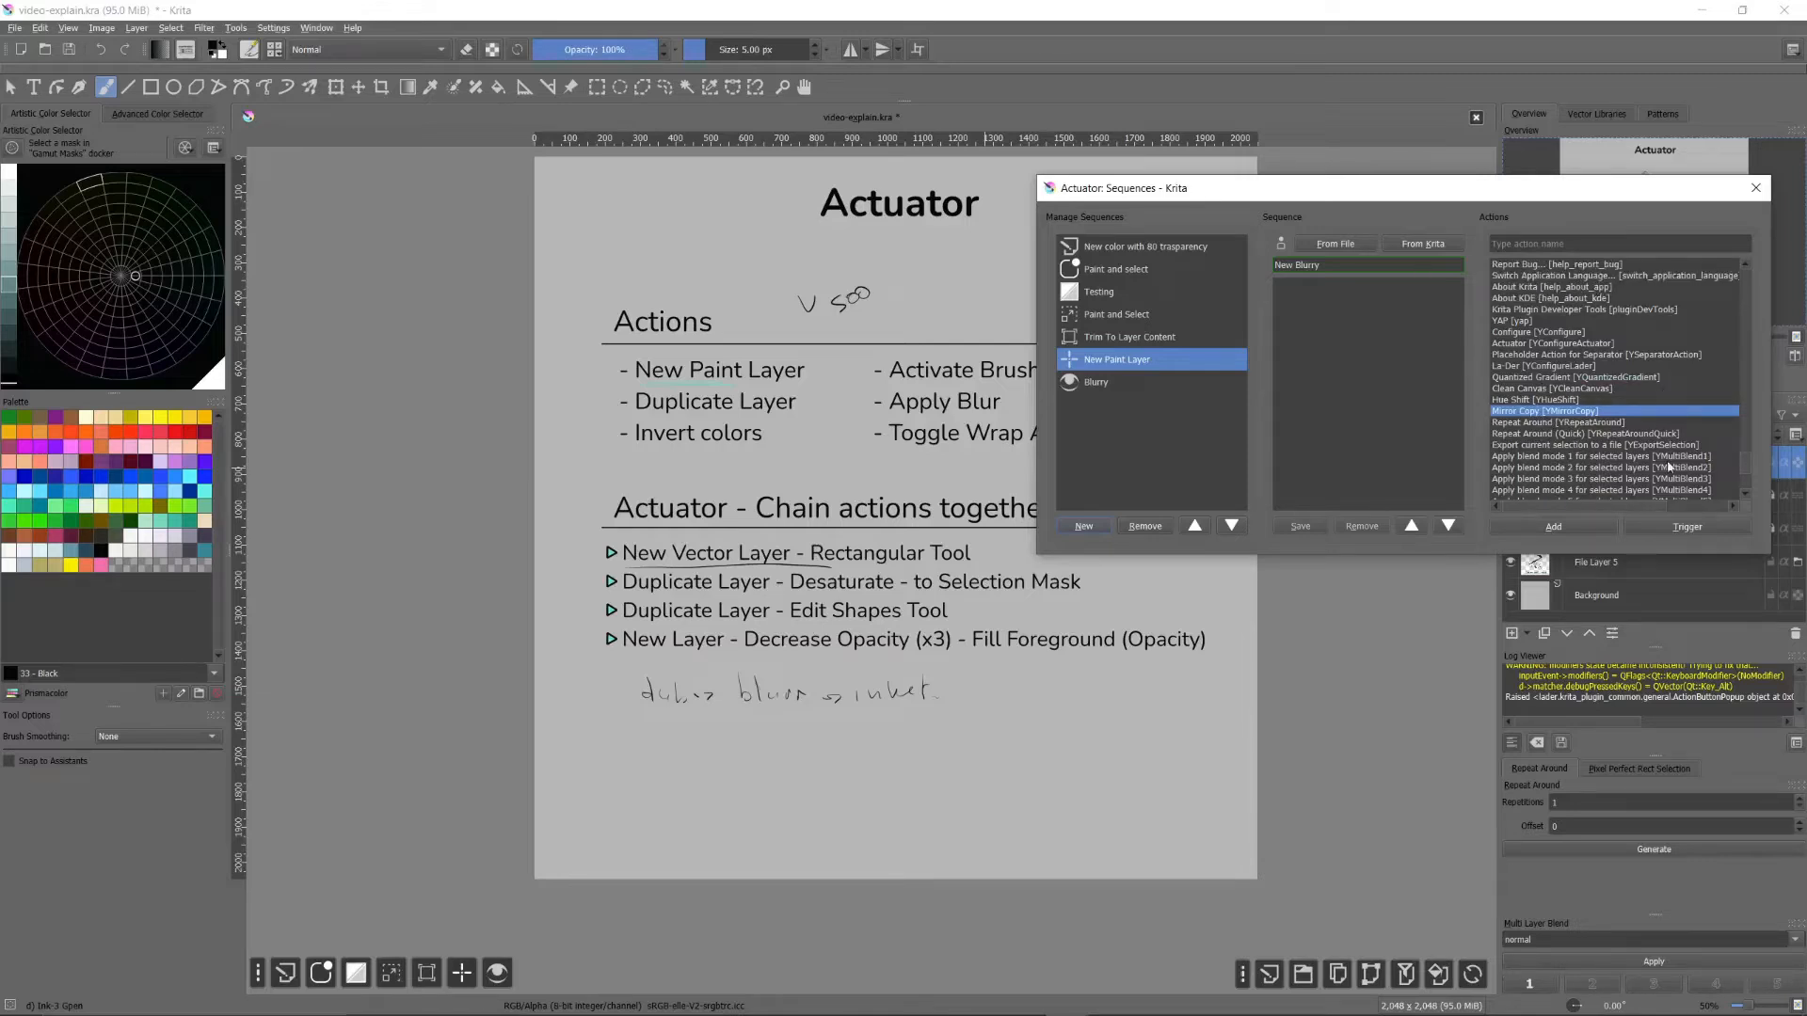
# Step: Examine the available actions across the list, comparing the built-in Krita entries with plugin ones such as Repeat Around, Mirror Copy and the blend modes
pyautogui.moveTo(1747, 457); pyautogui.dragTo(1743, 277)
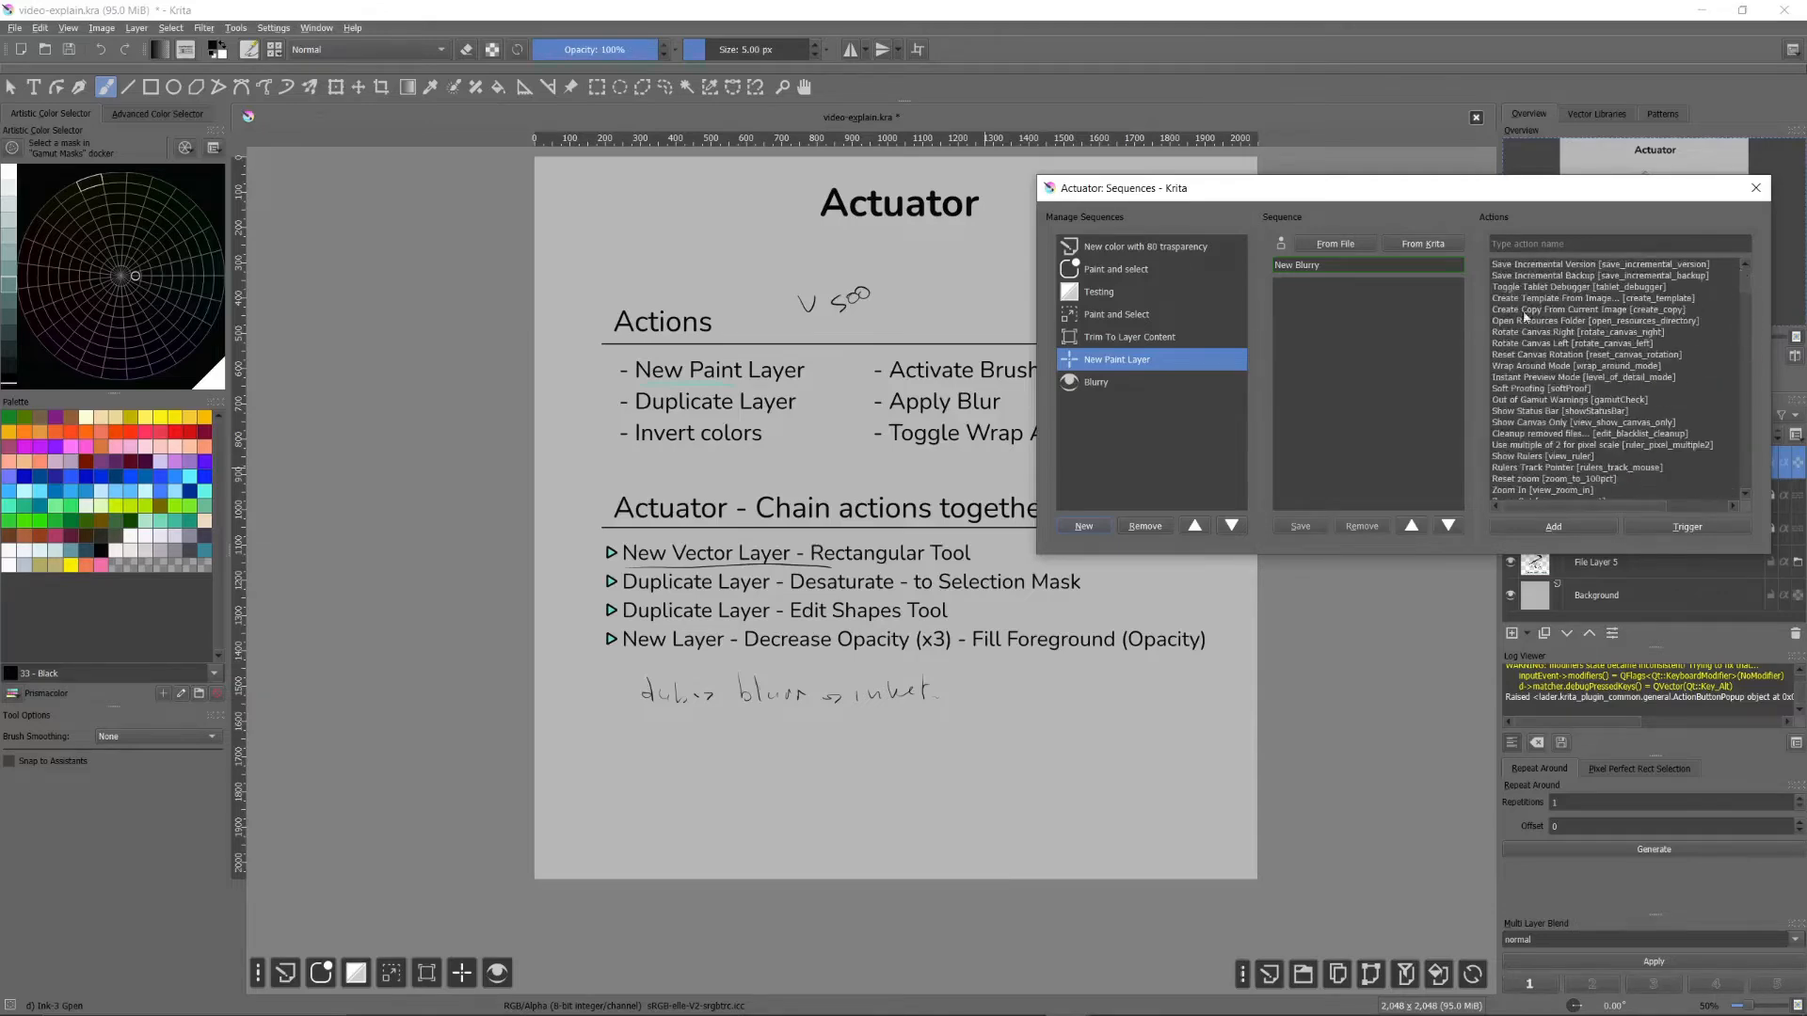
pyautogui.click(1598, 300)
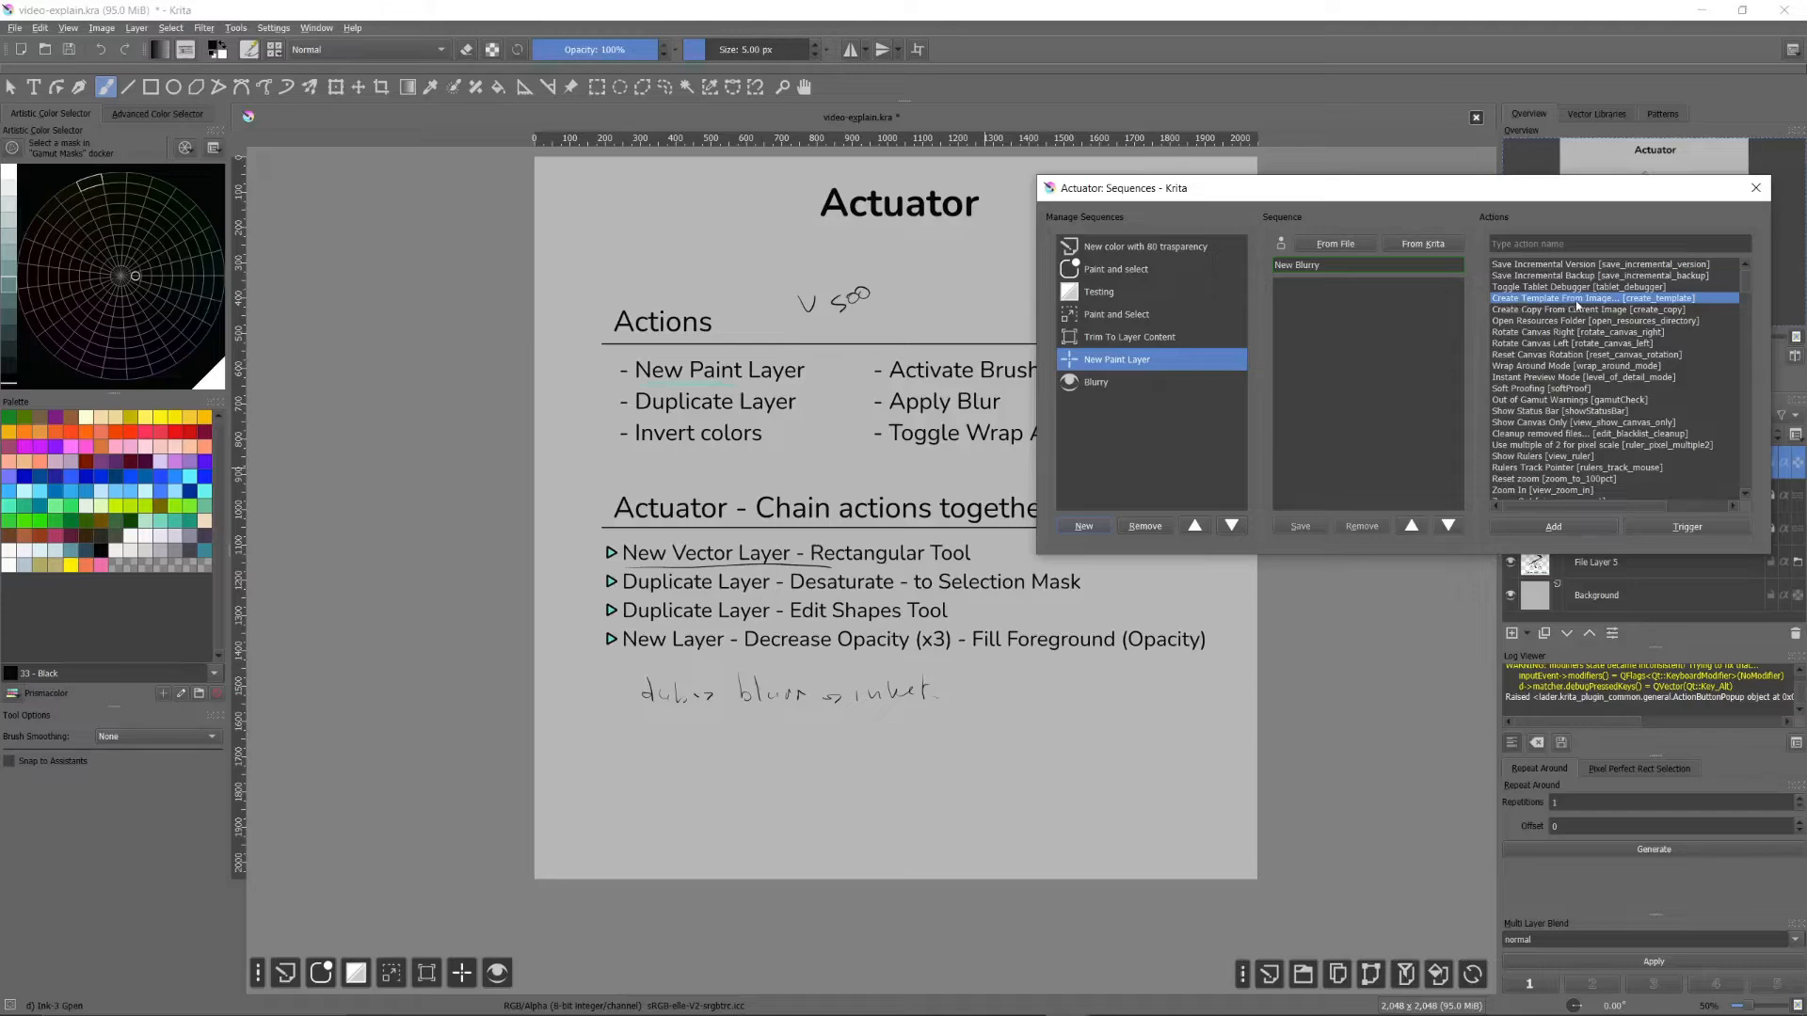
pyautogui.moveTo(1743, 287); pyautogui.dragTo(1743, 470)
pyautogui.click(1627, 345)
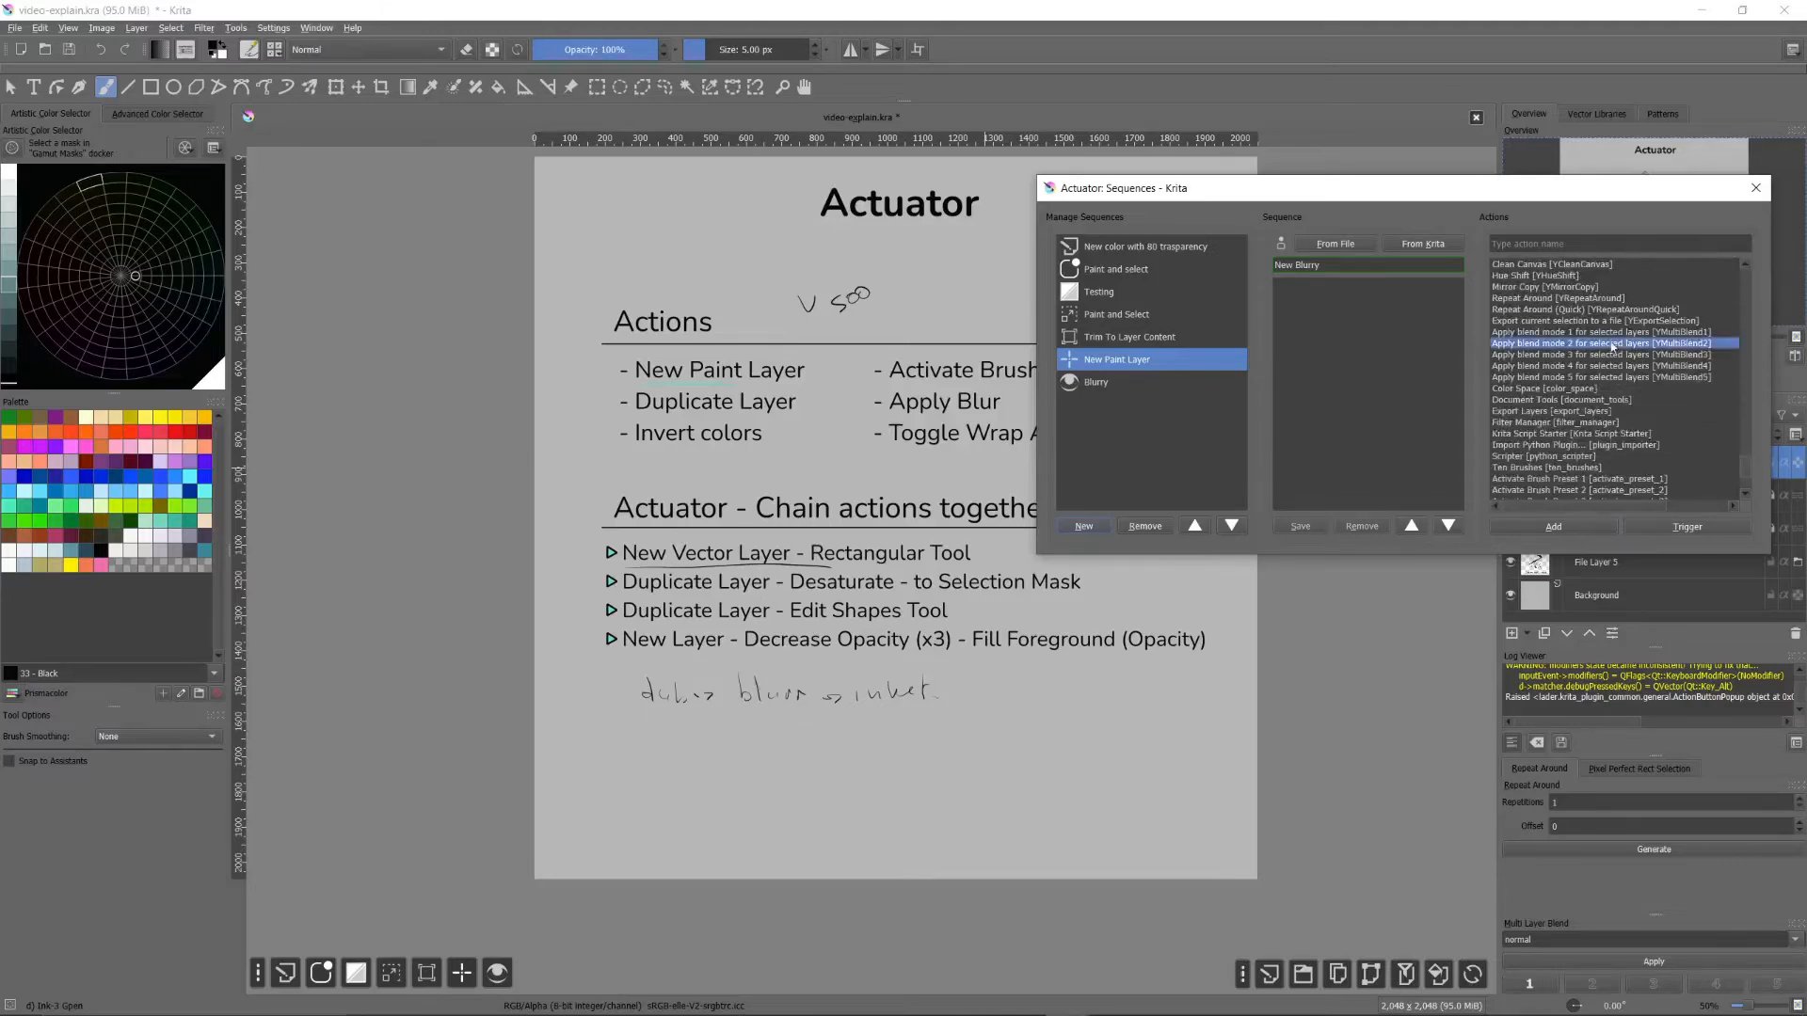
pyautogui.scroll(1, 1600, 358)
pyautogui.click(1596, 344)
pyautogui.scroll(2, 1605, 353)
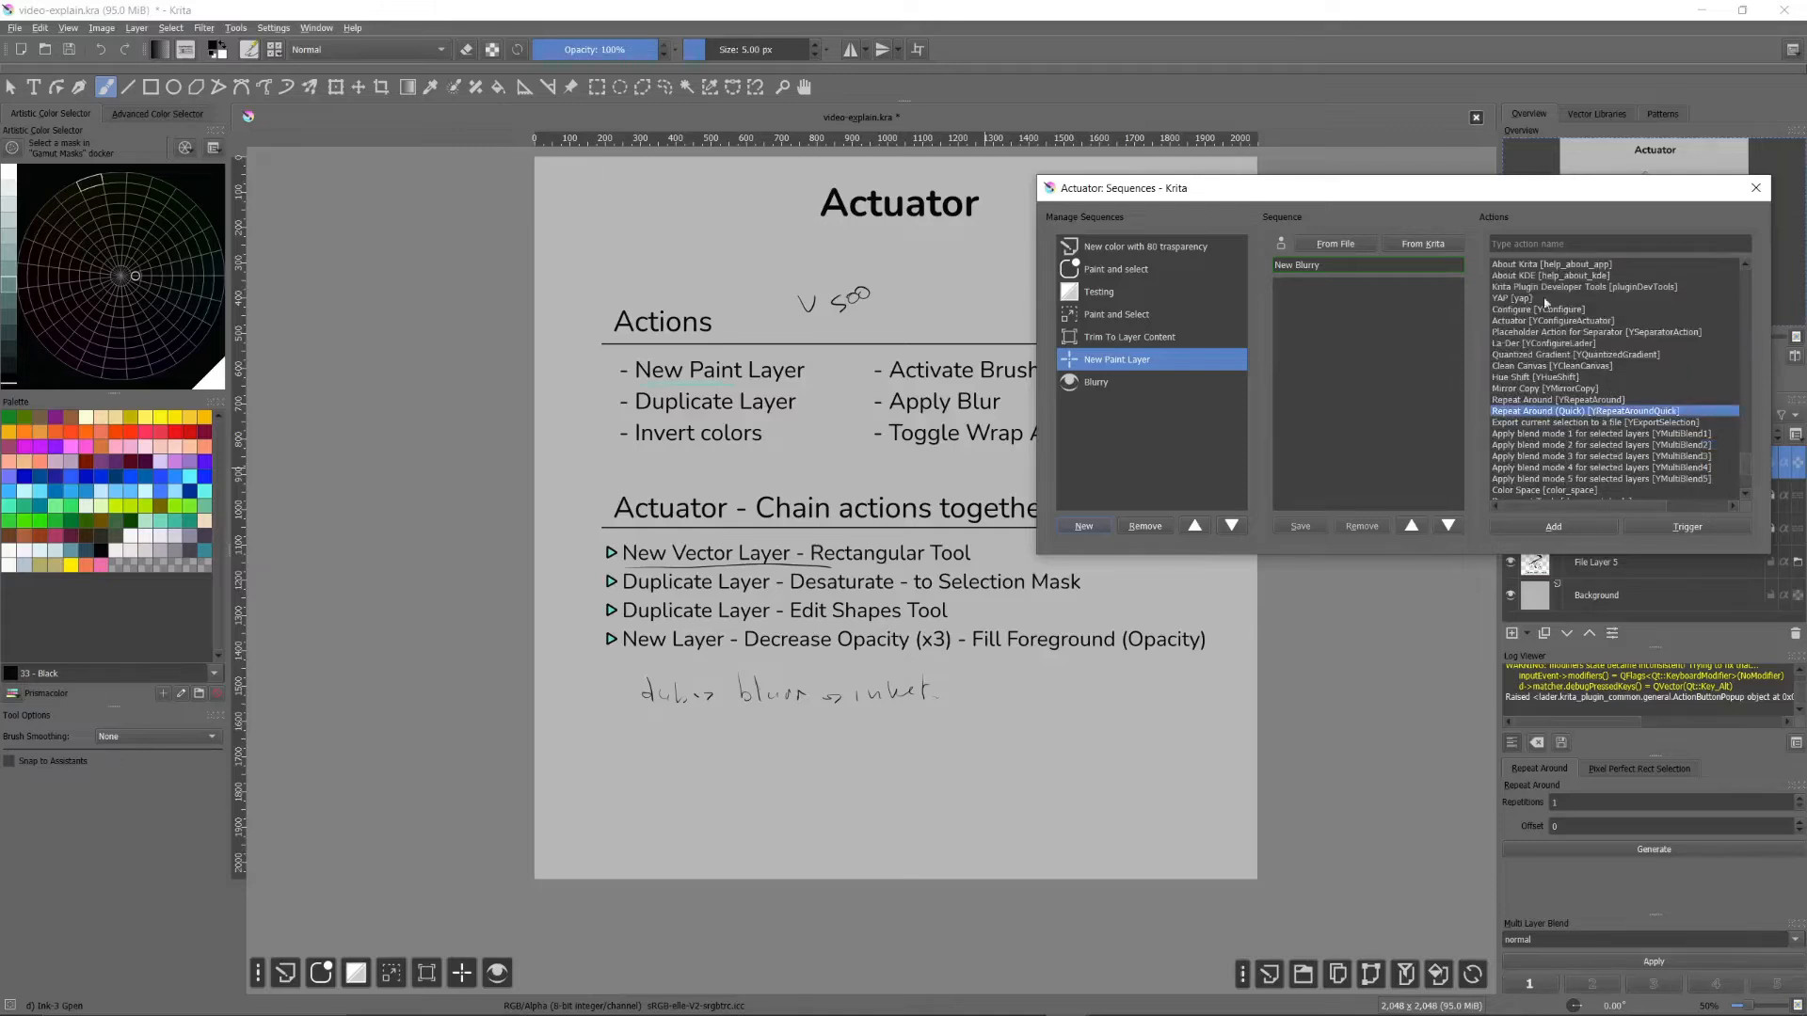
pyautogui.click(1523, 392)
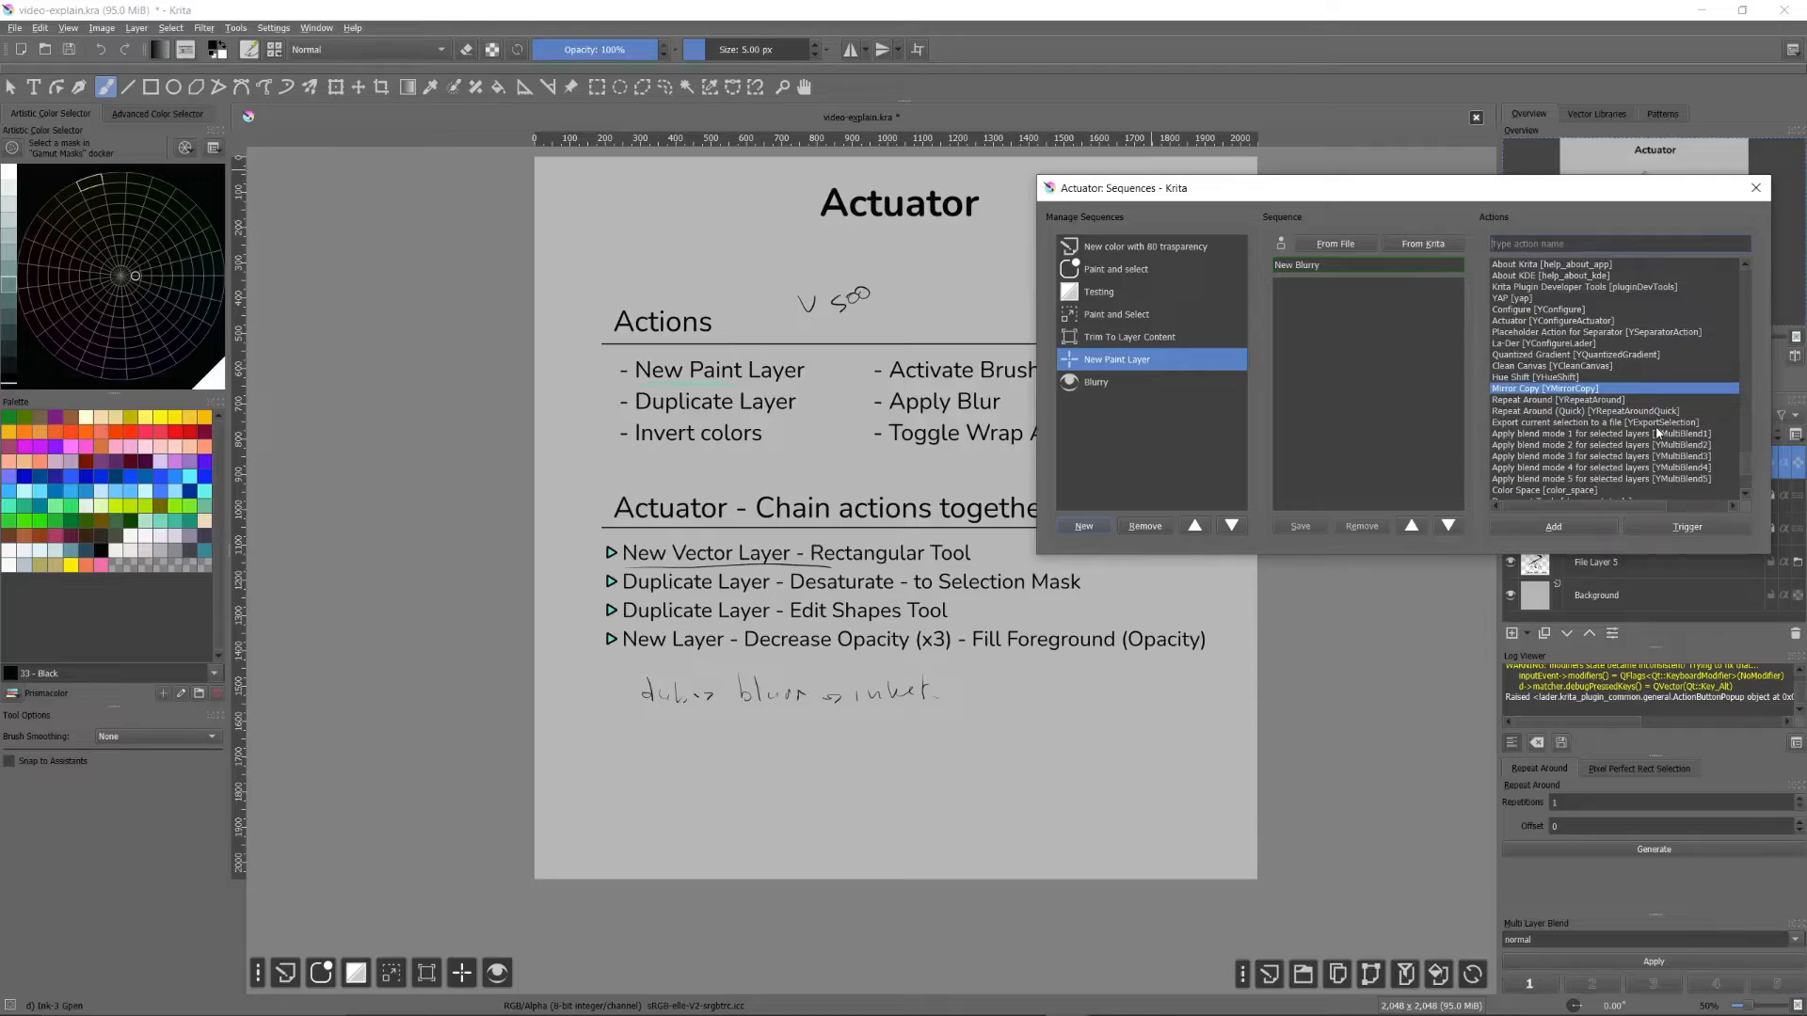
pyautogui.moveTo(1748, 465); pyautogui.dragTo(1736, 278)
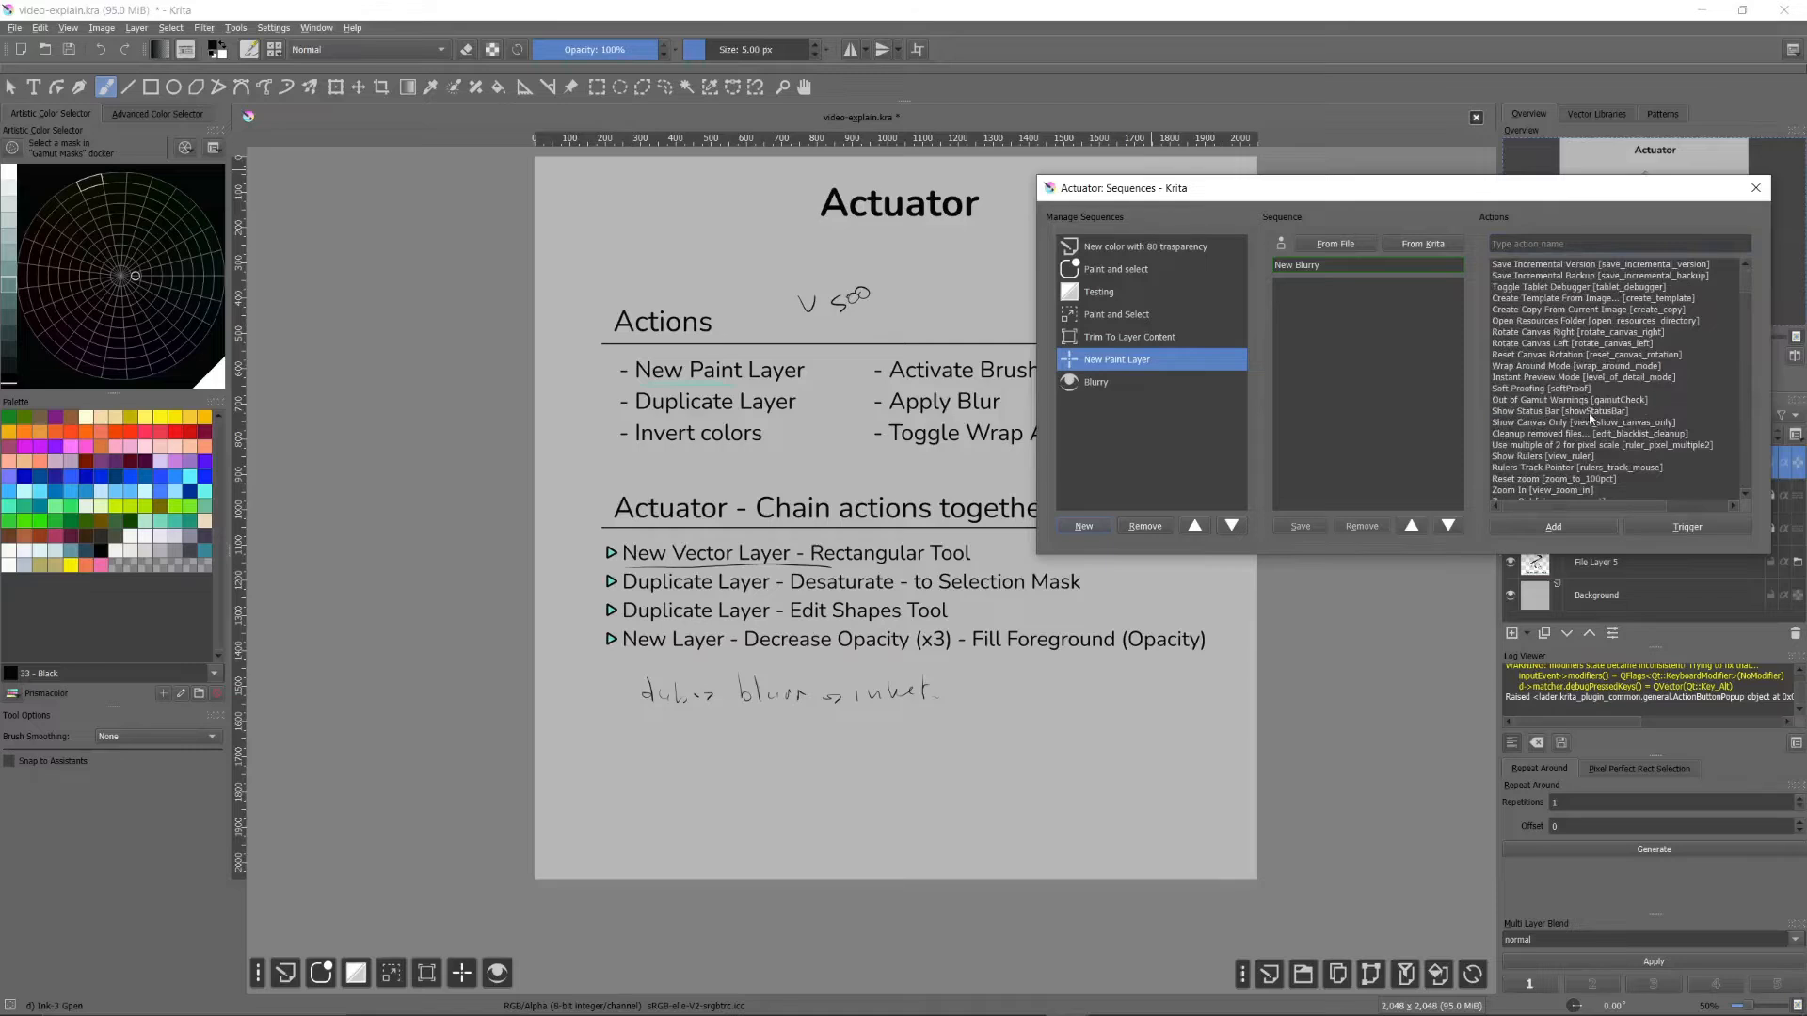
pyautogui.scroll(-5, 1595, 421)
pyautogui.click(1568, 369)
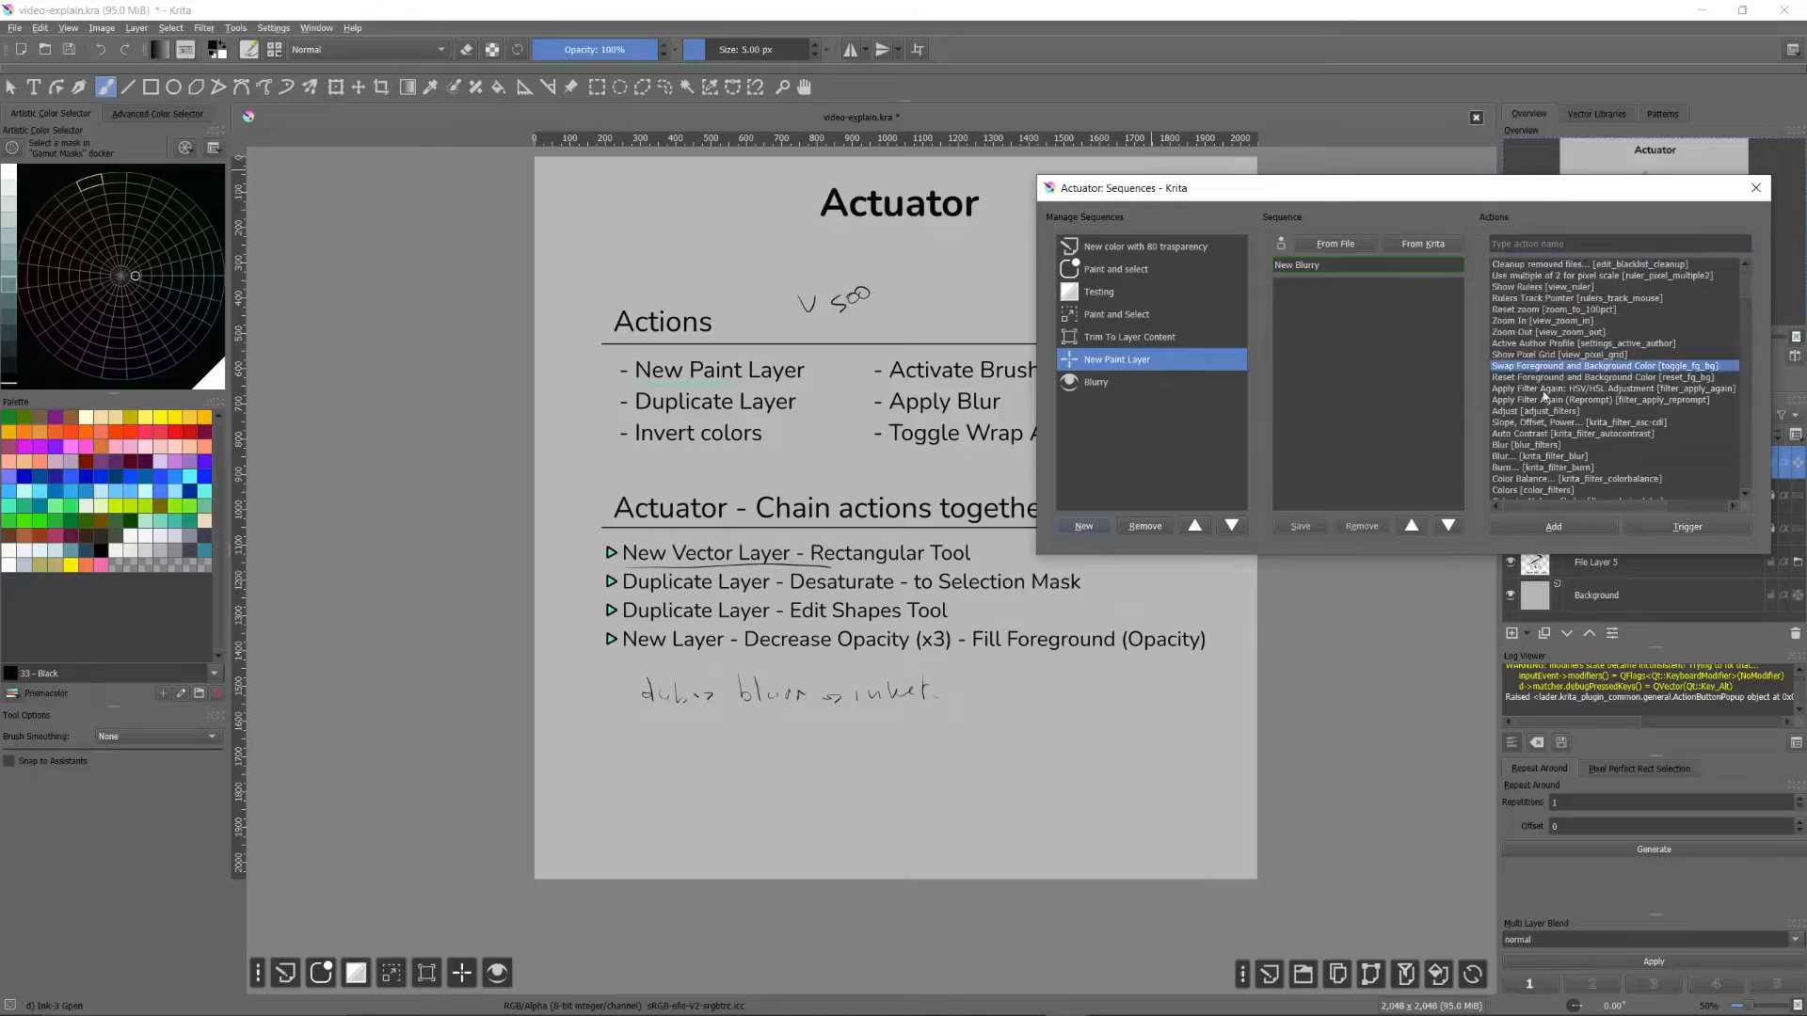
pyautogui.click(1581, 423)
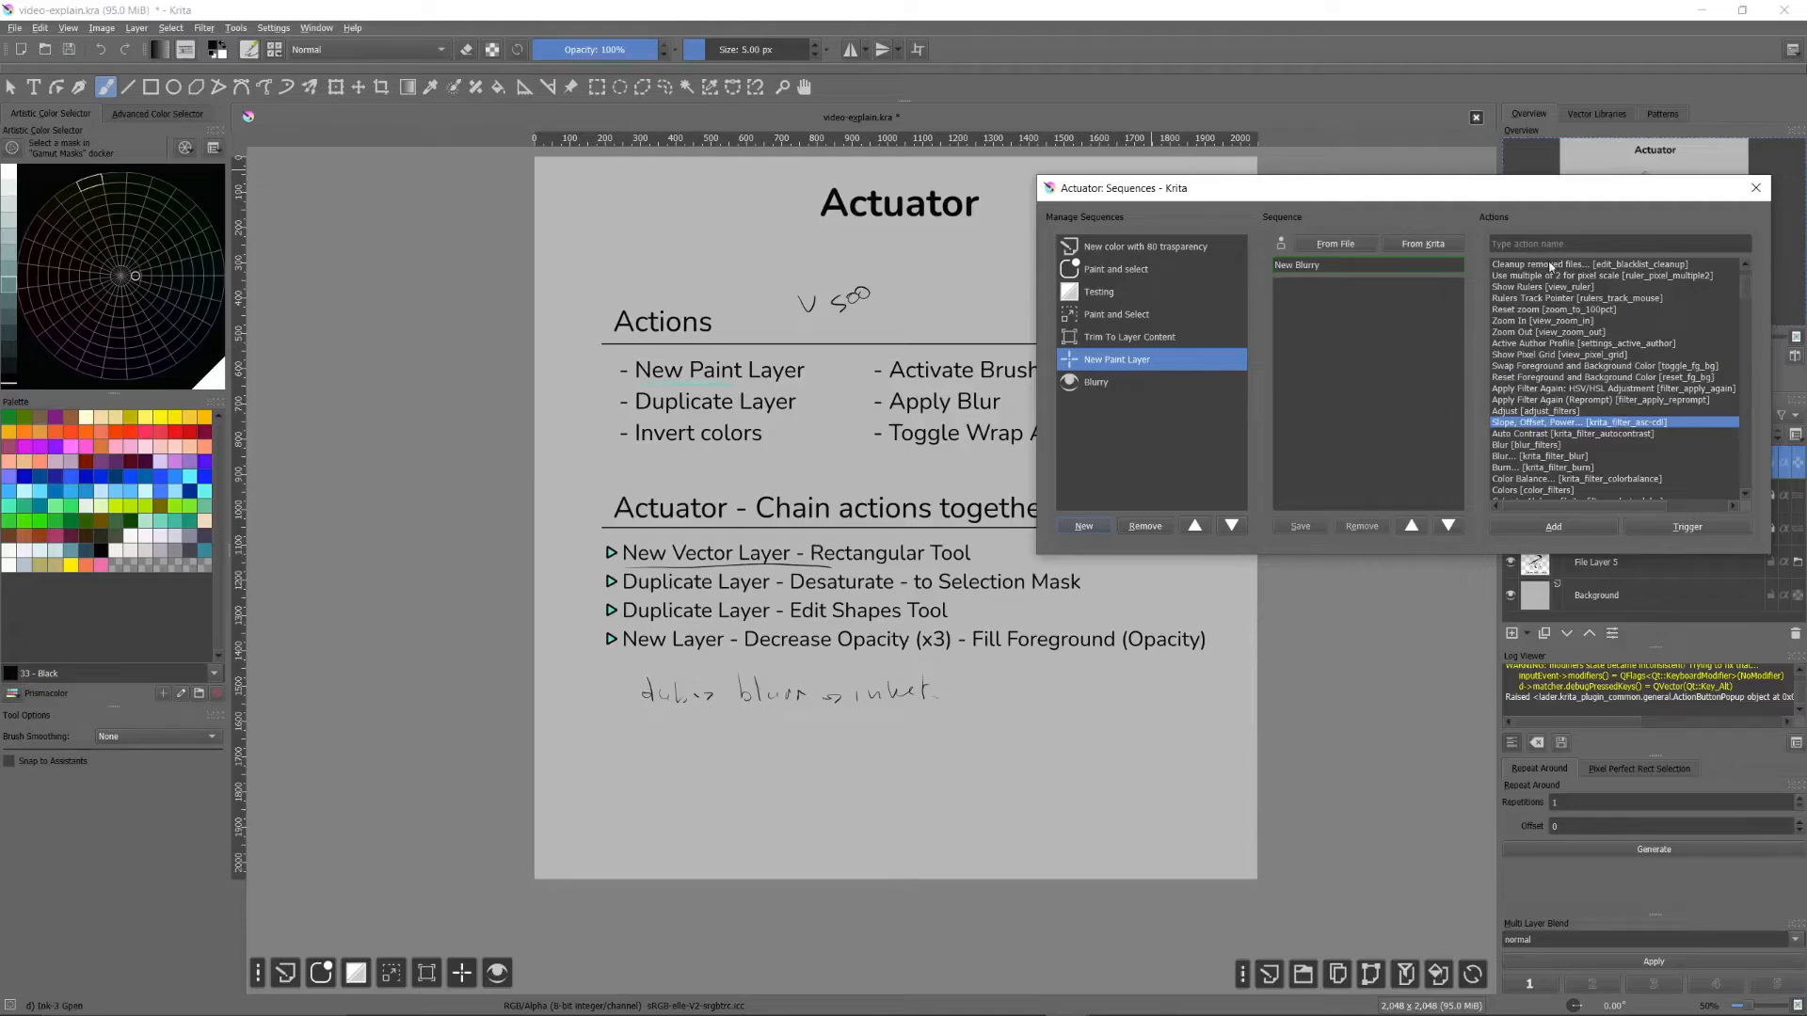
# Step: Find the "Duplicate Layer or Mask" action by filtering for "dupli" and add it to the New Blurry sequence
pyautogui.moveTo(1469, 189); pyautogui.dragTo(1481, 192)
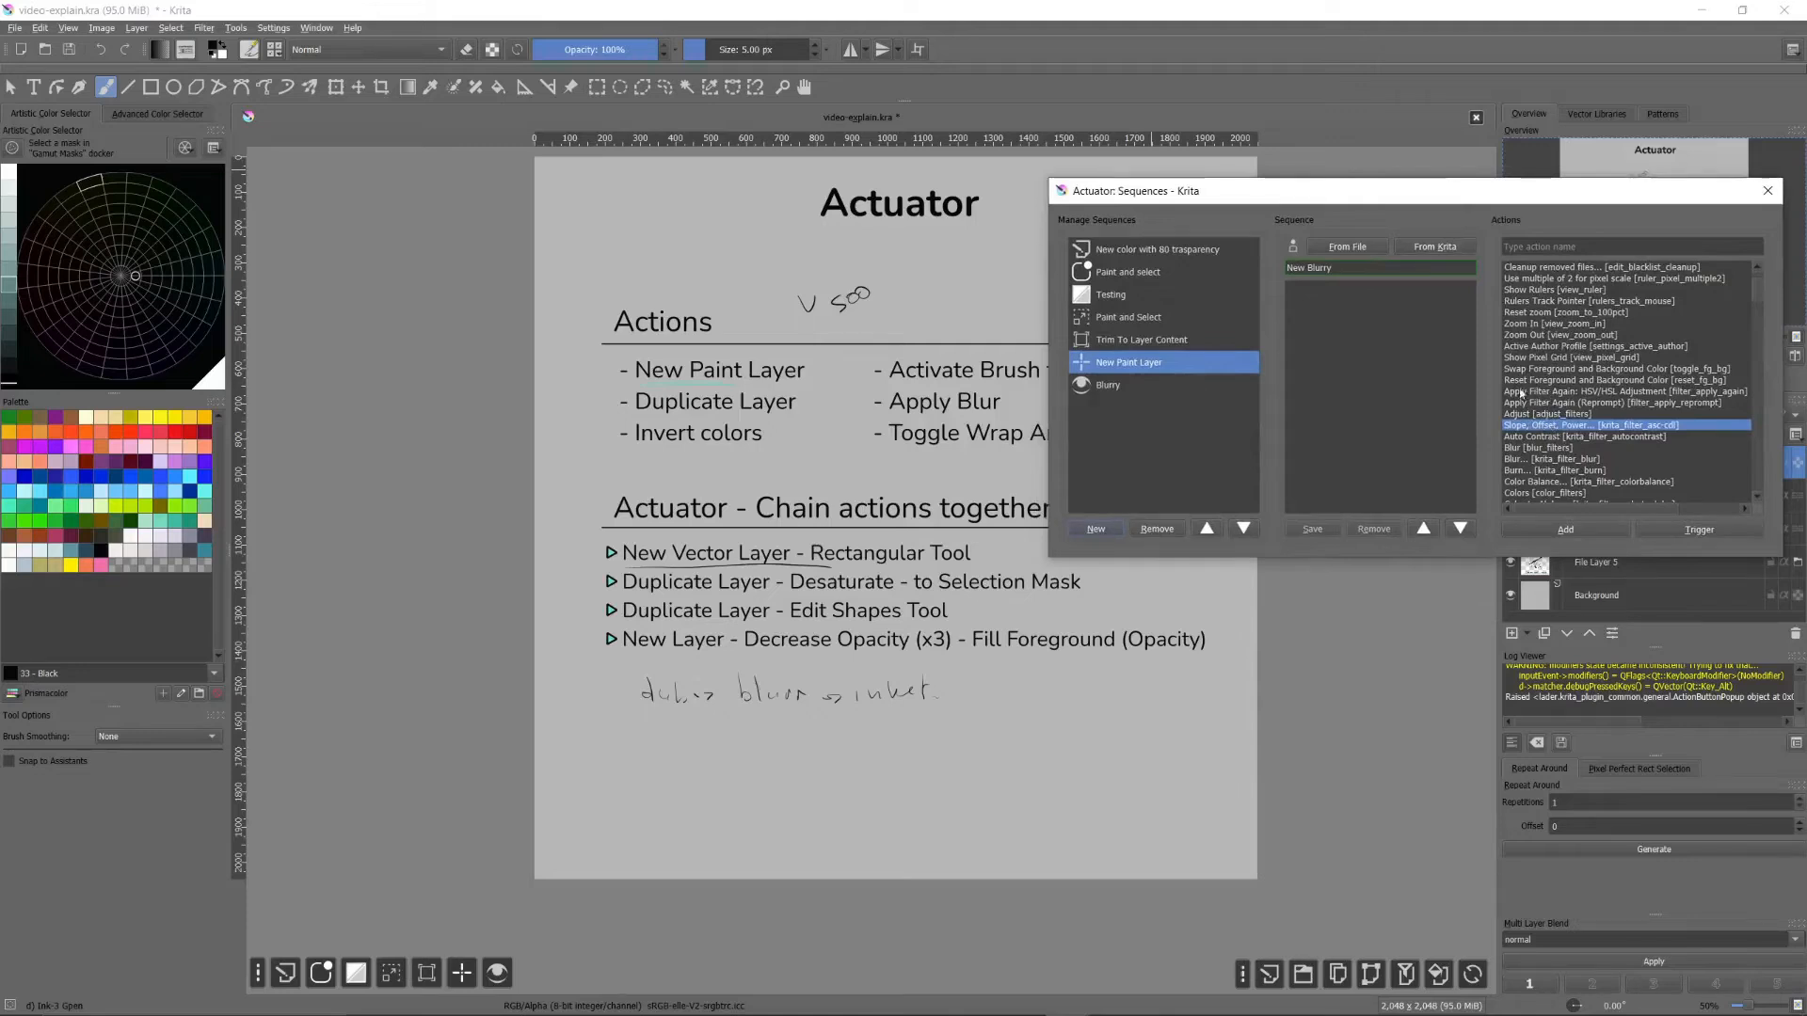
pyautogui.click(1506, 246)
pyautogui.write('dupli')
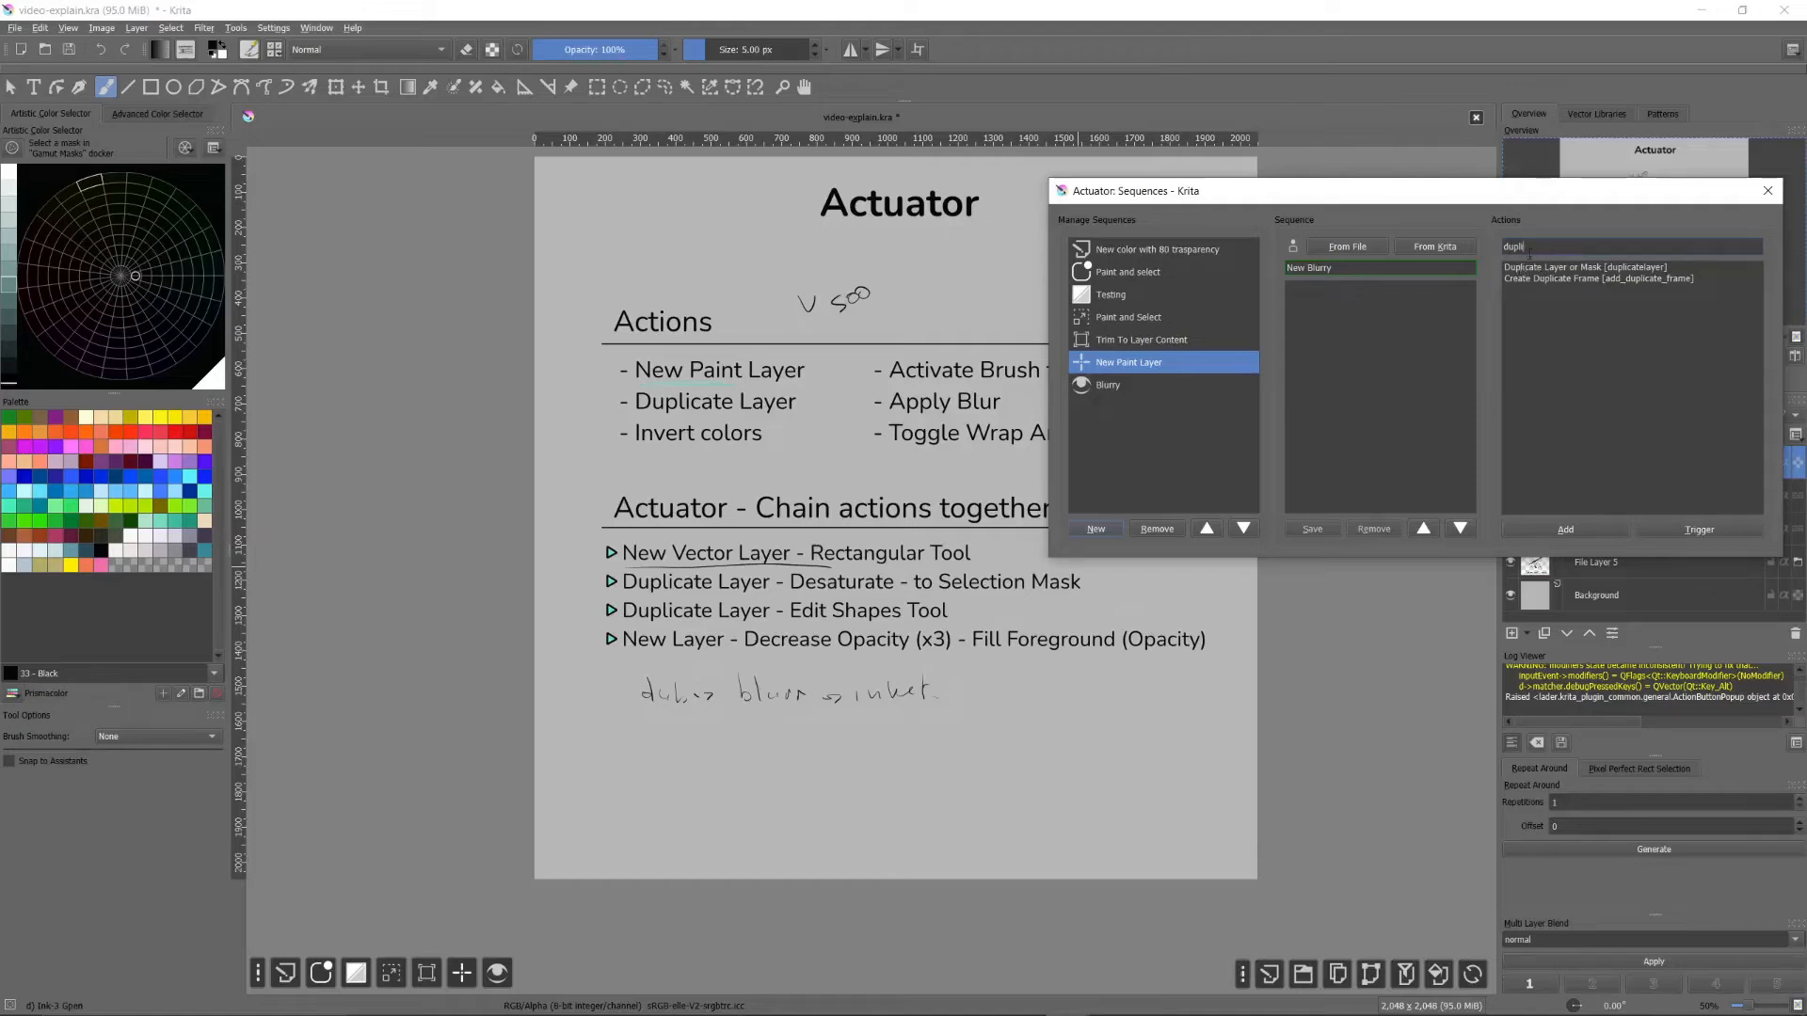
pyautogui.click(1534, 271)
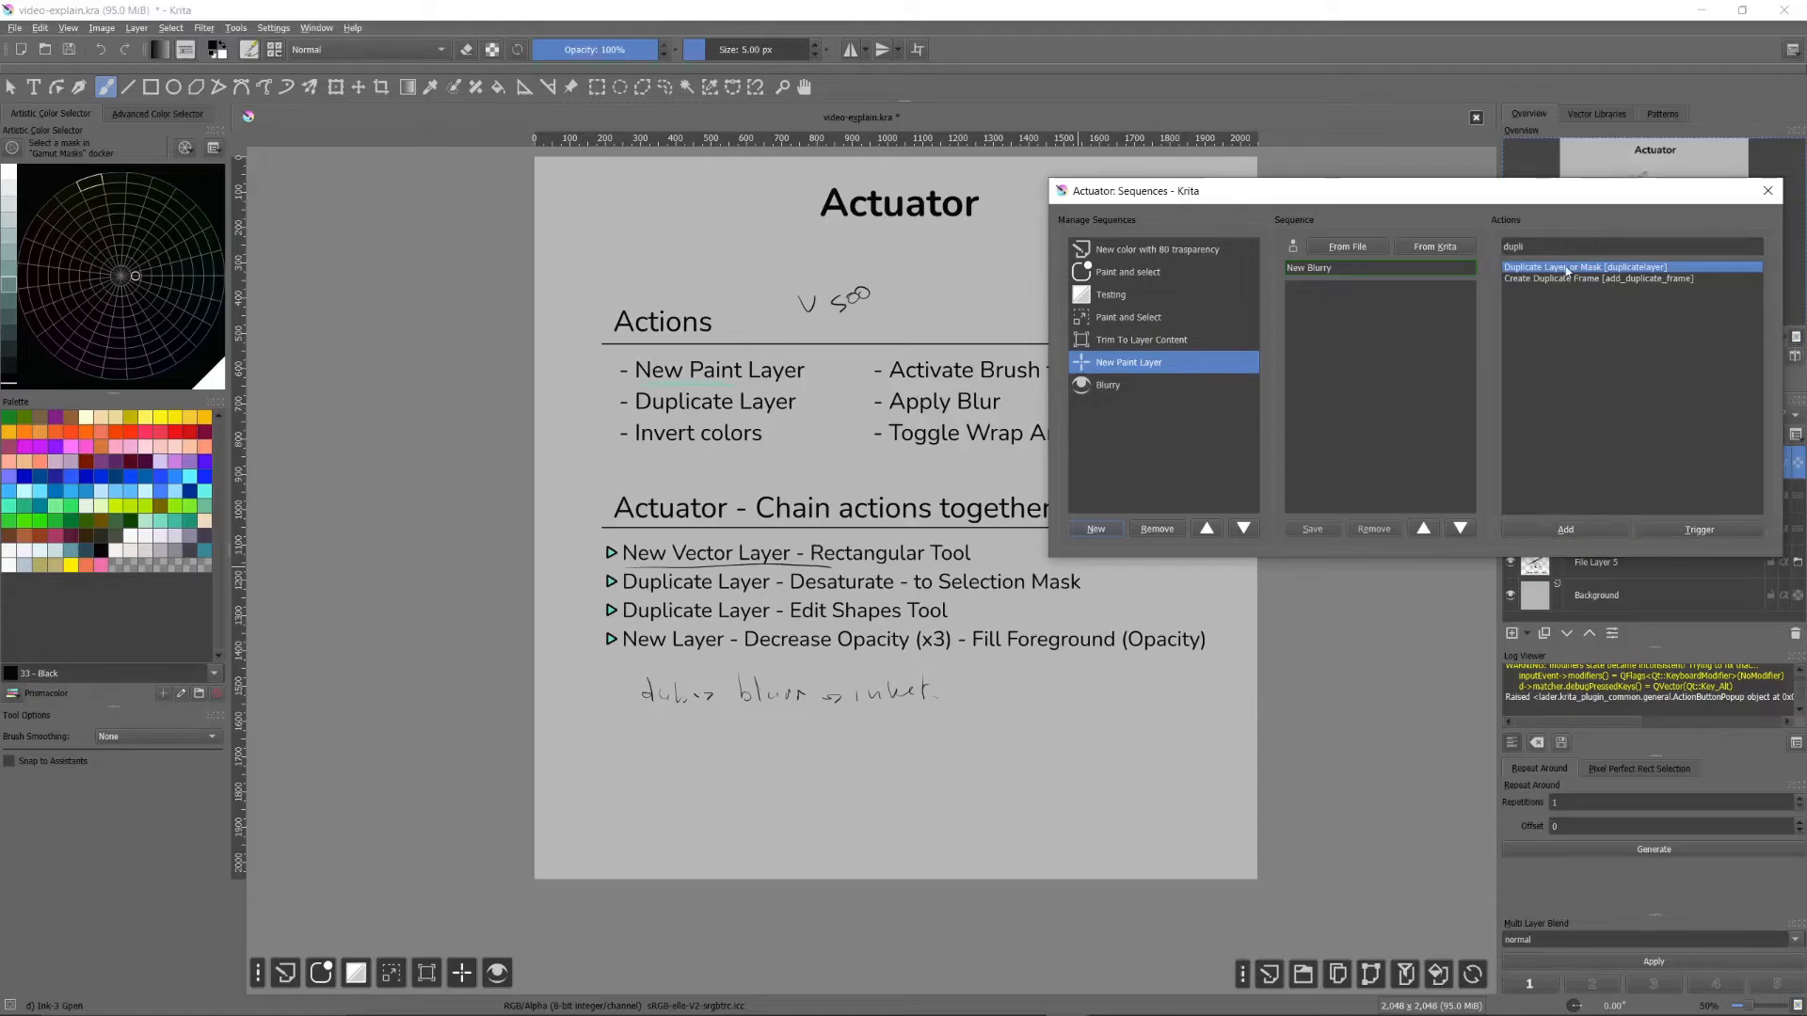
pyautogui.click(1550, 533)
# Step: Filter the actions for "inver" and add the Invert filter action (krita_filter_invert) to the sequence
pyautogui.moveTo(1534, 247); pyautogui.dragTo(1454, 252)
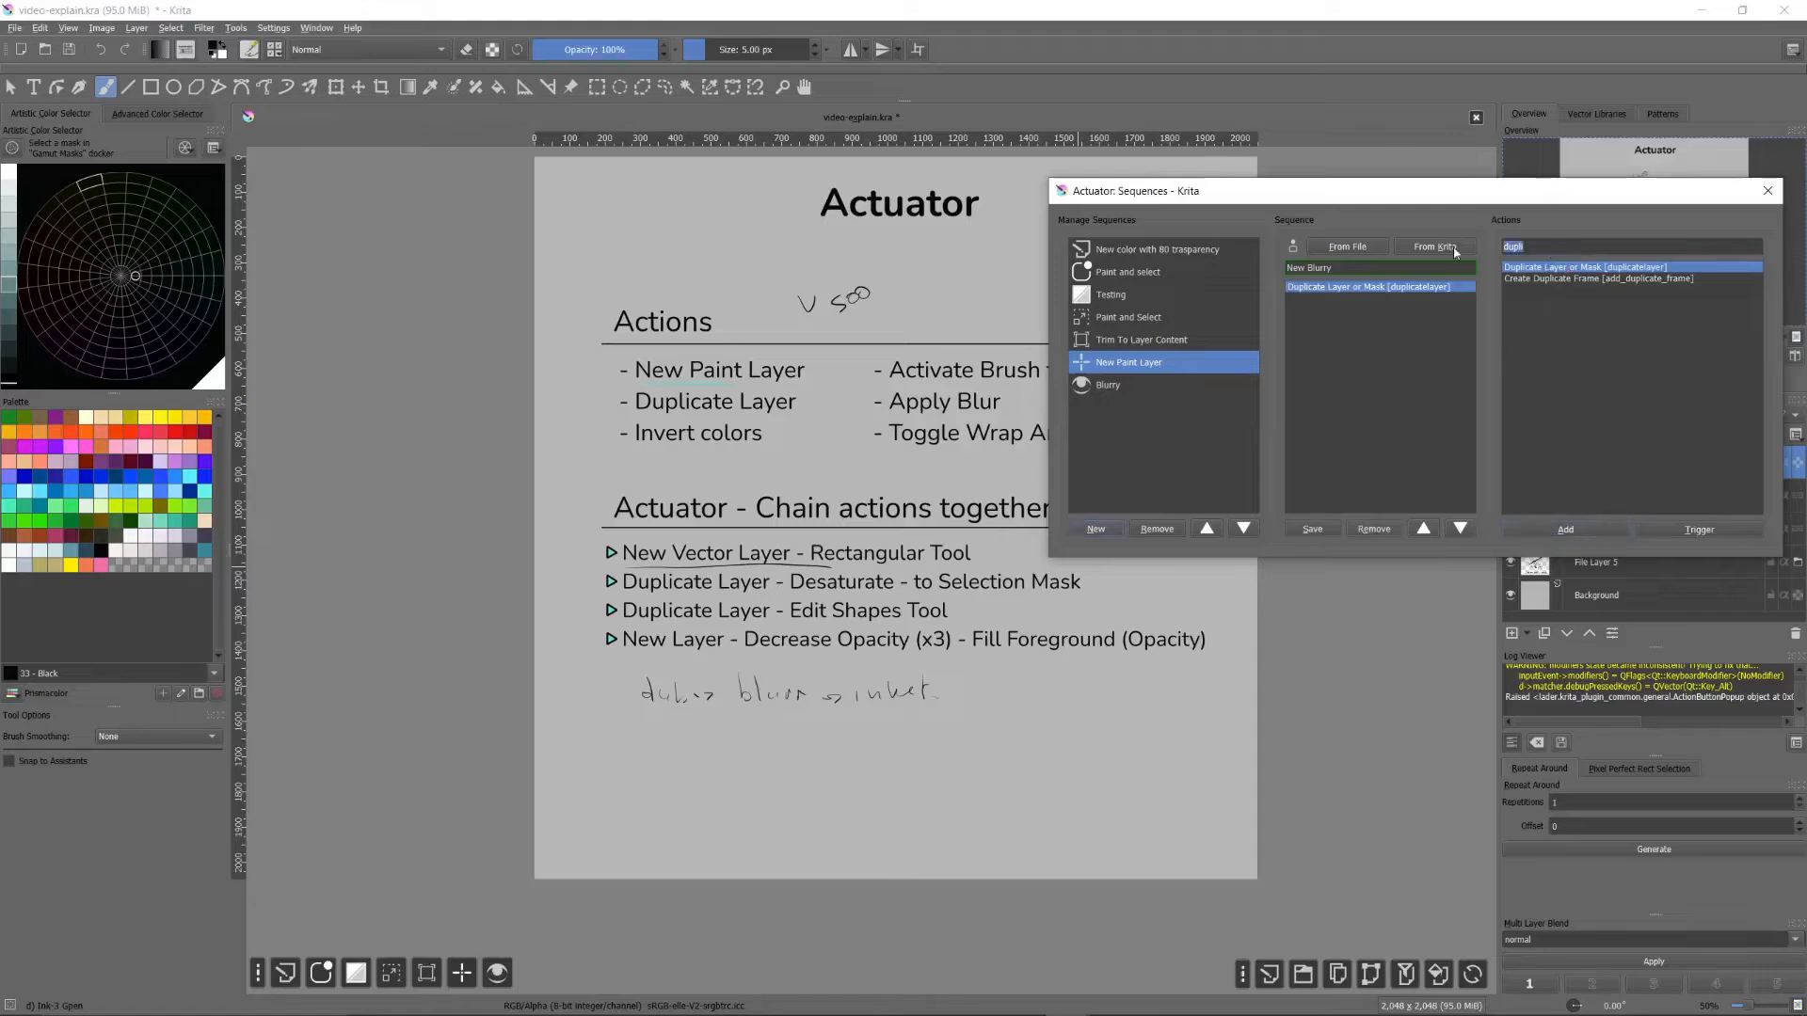
pyautogui.write('inver')
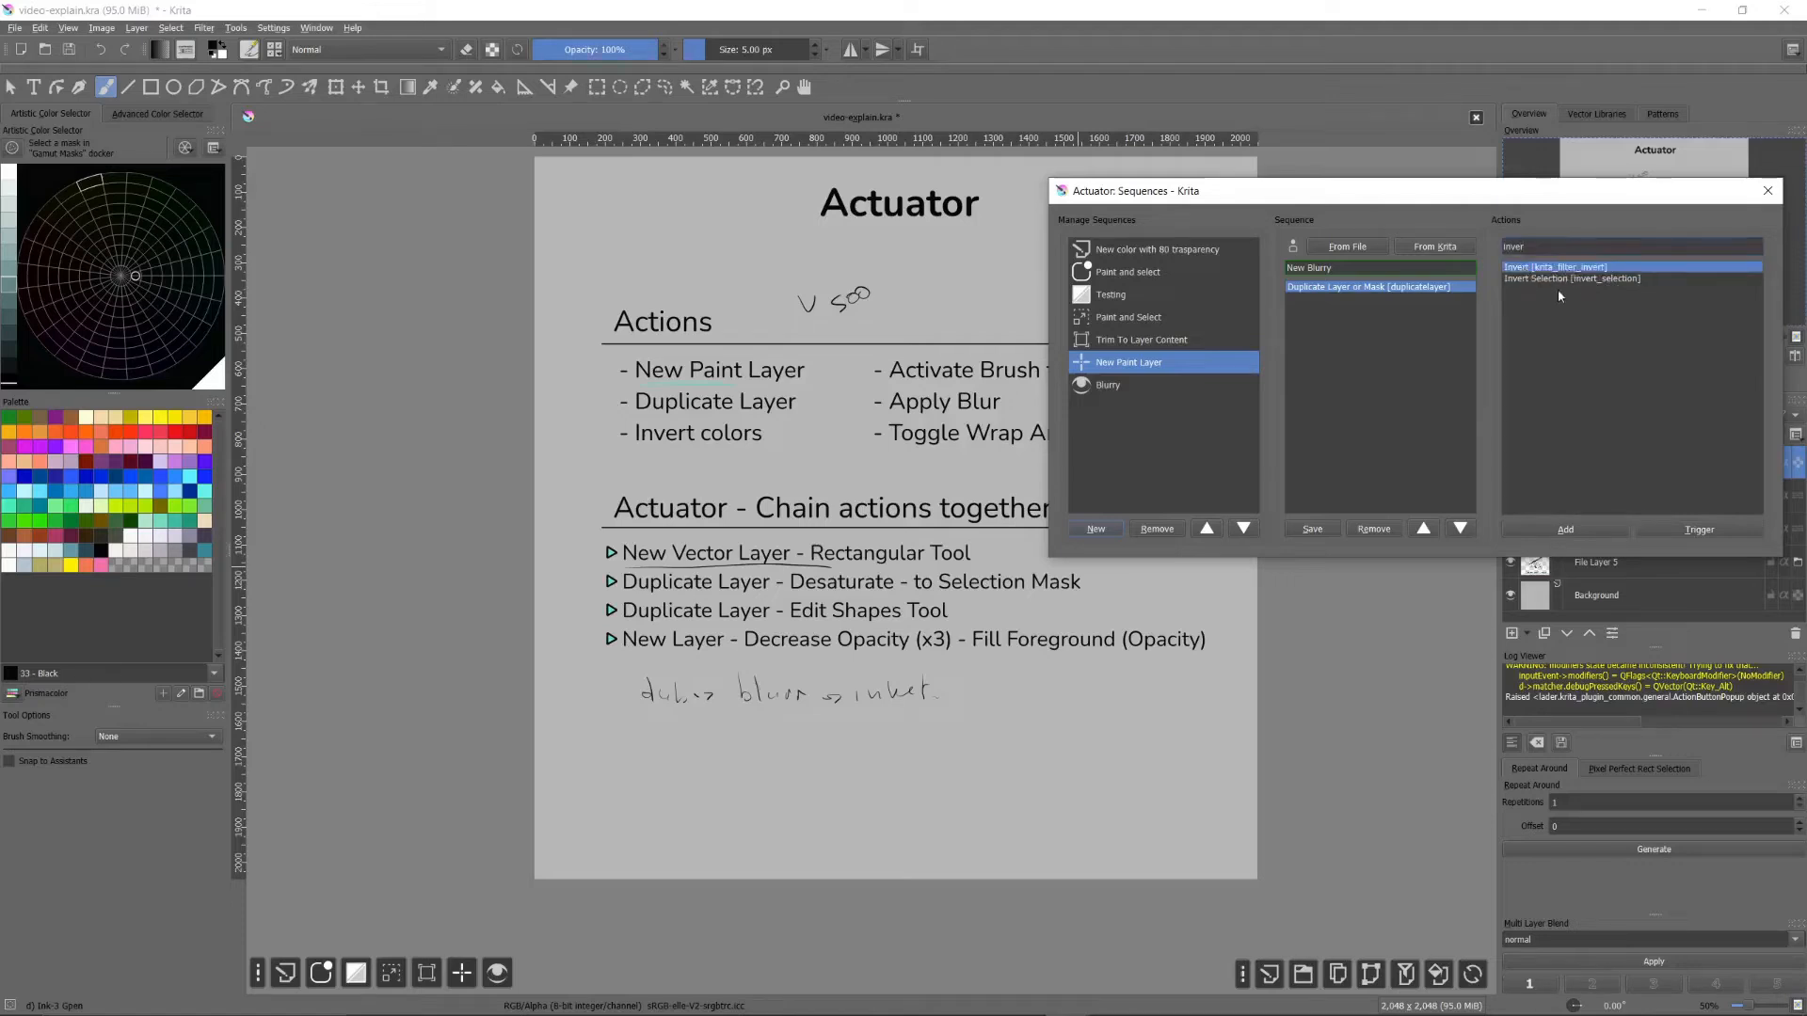
pyautogui.click(1557, 282)
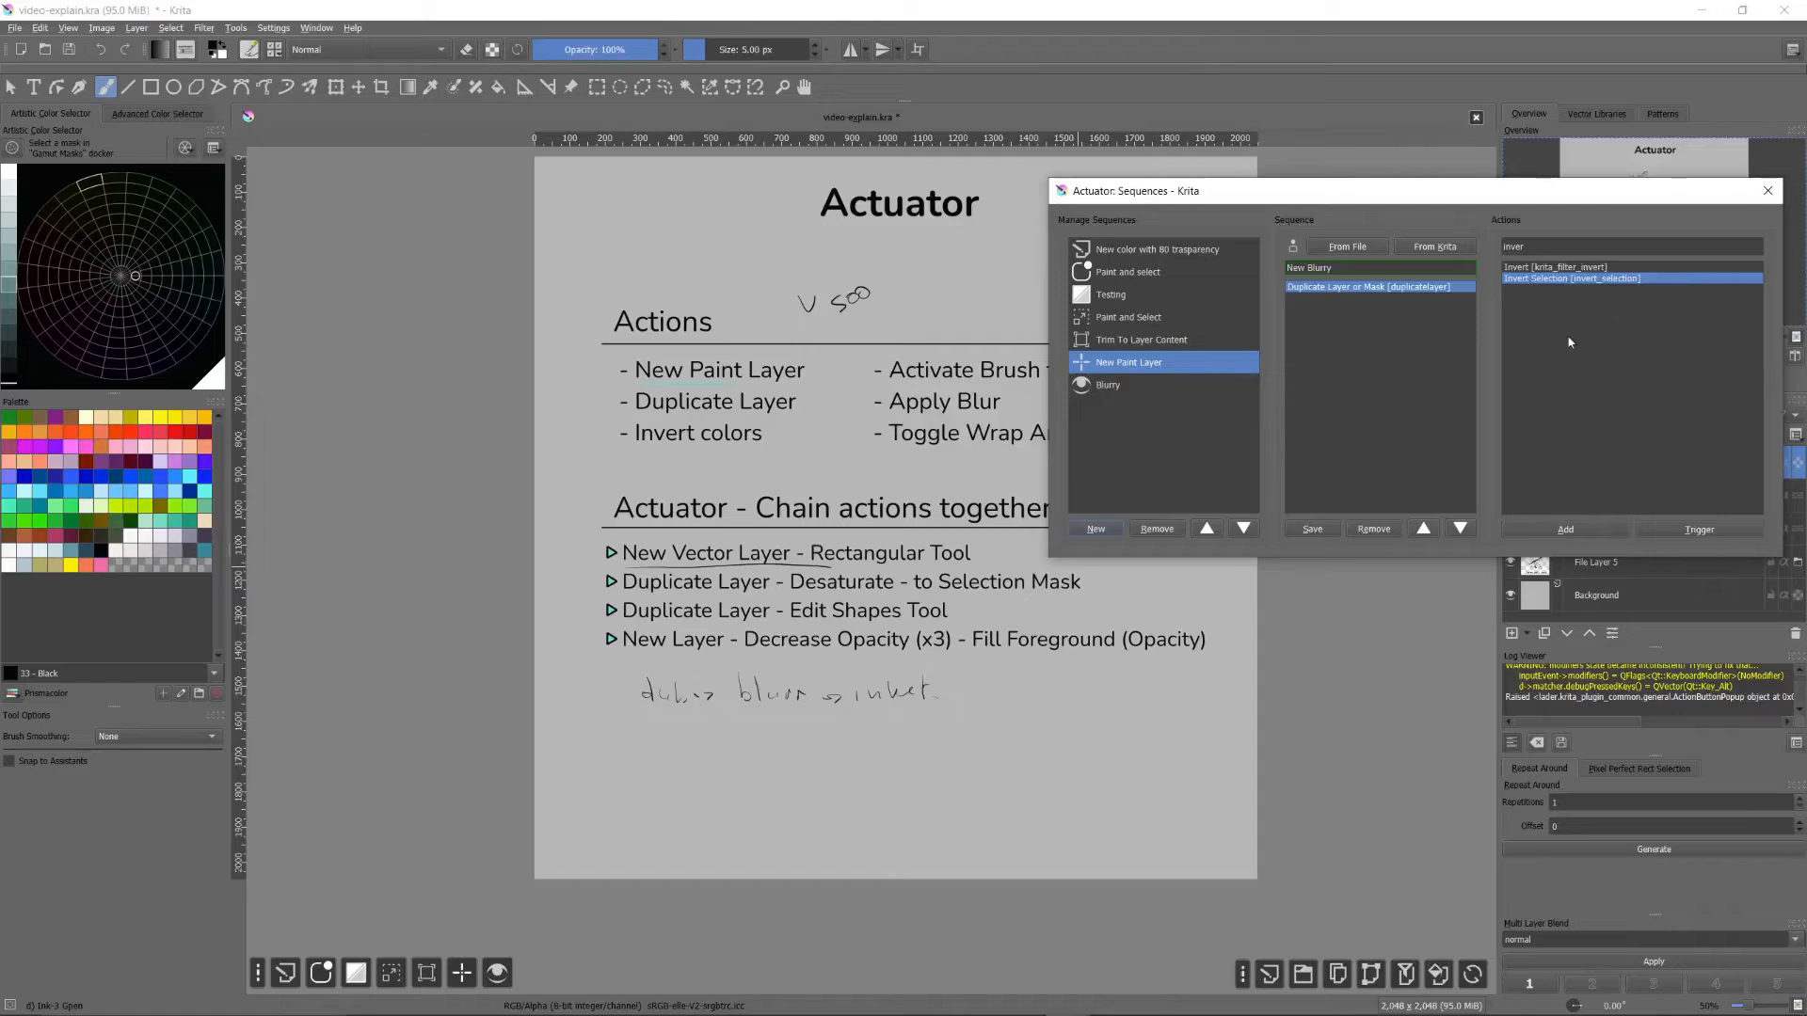
pyautogui.click(1551, 269)
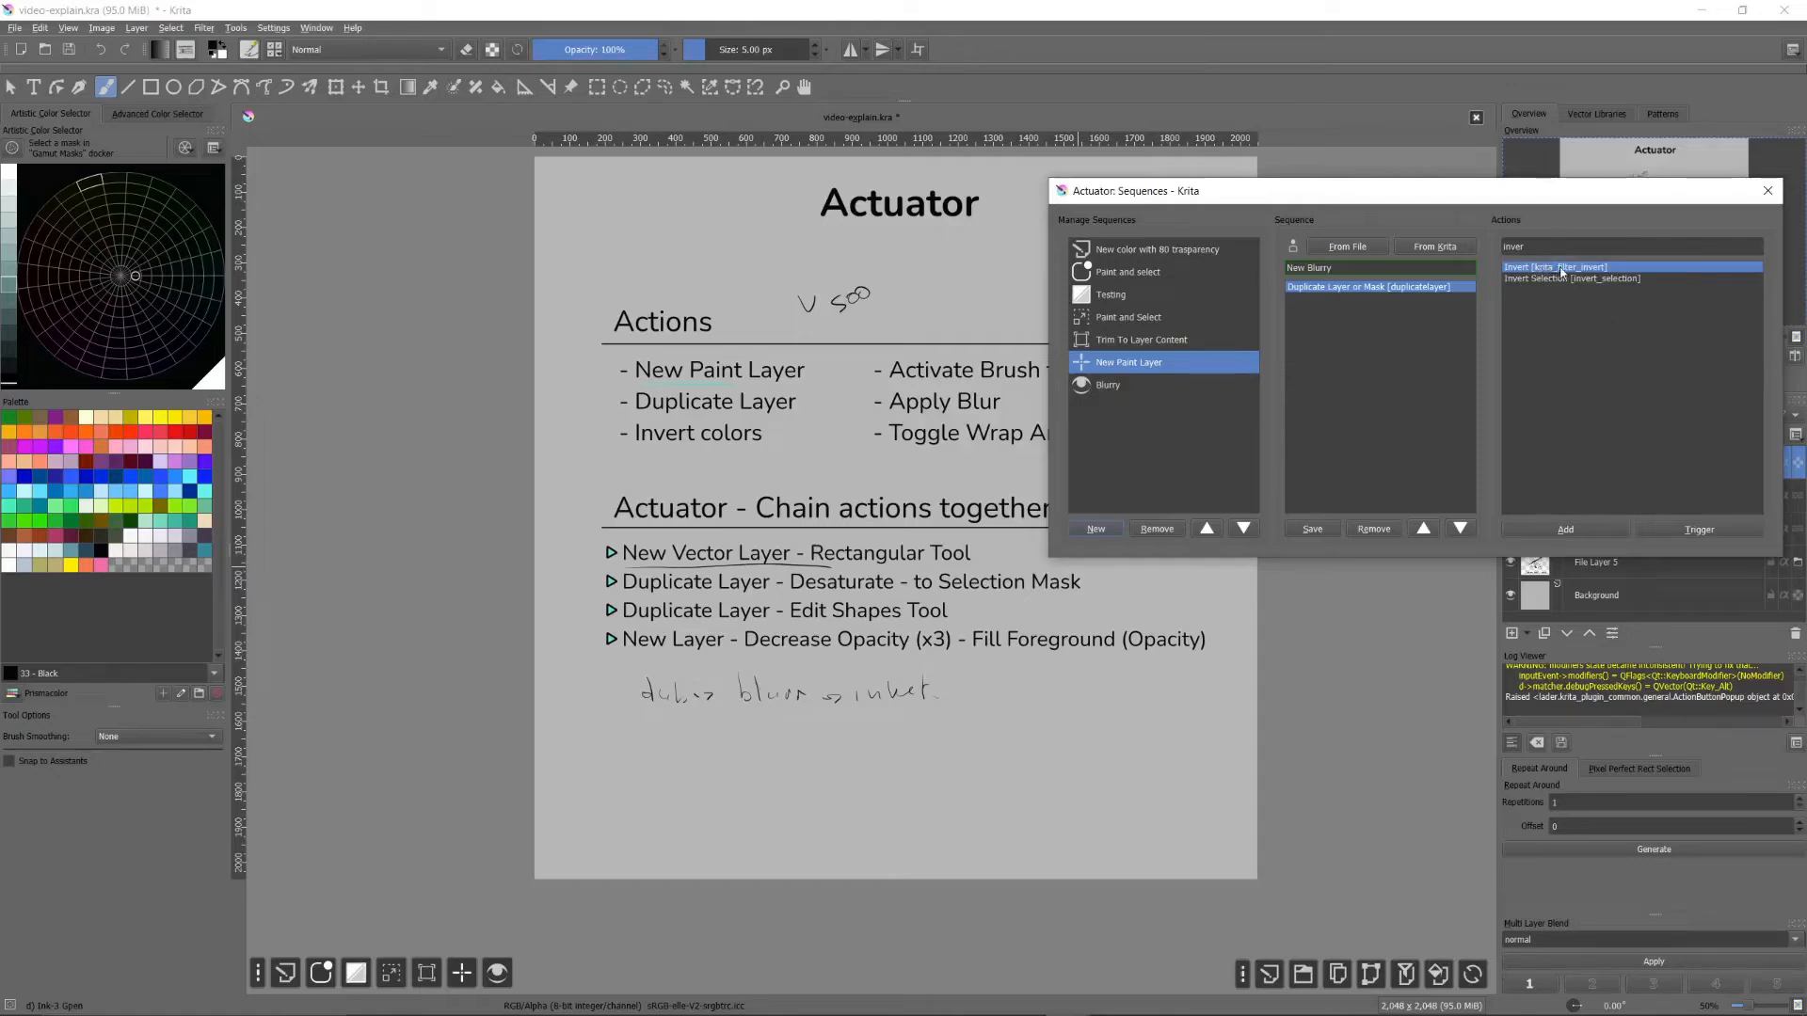
pyautogui.doubleClick(1562, 270)
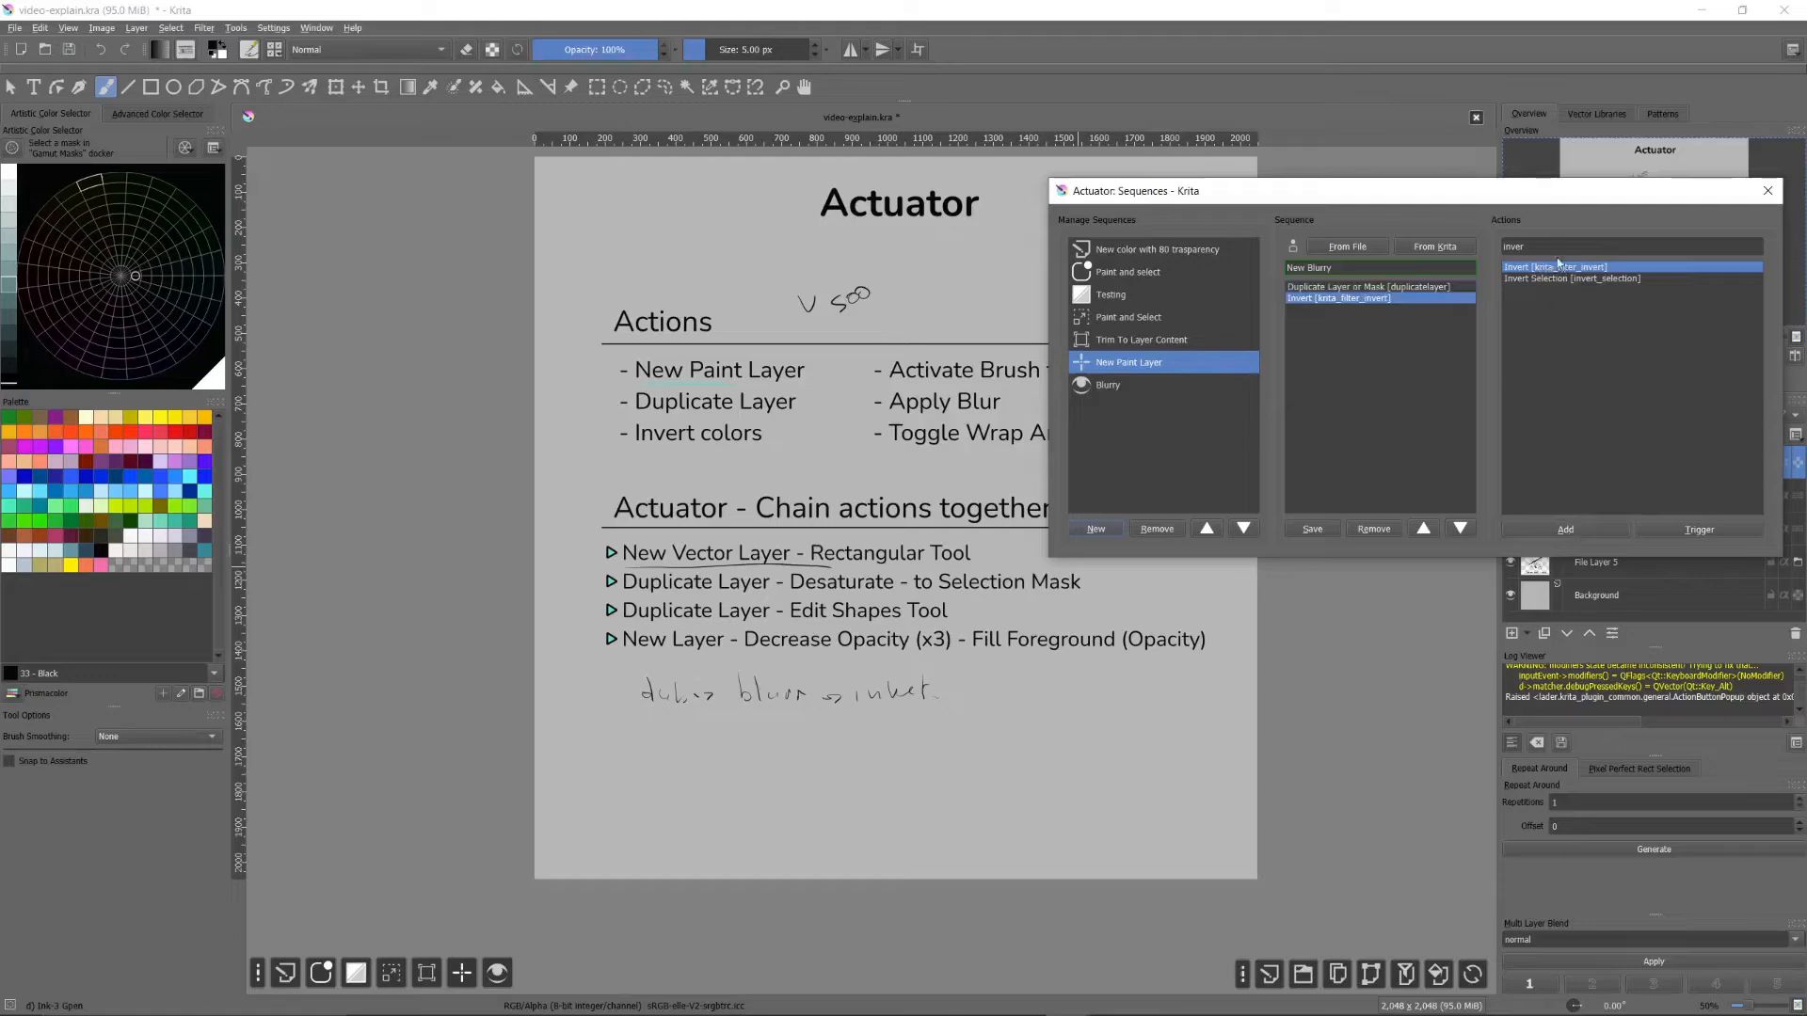
# Step: Filter the actions for "blur" and add the Gaussian Blur filter action to the end of the sequence
pyautogui.moveTo(1558, 248); pyautogui.dragTo(1456, 251)
pyautogui.write('blur')
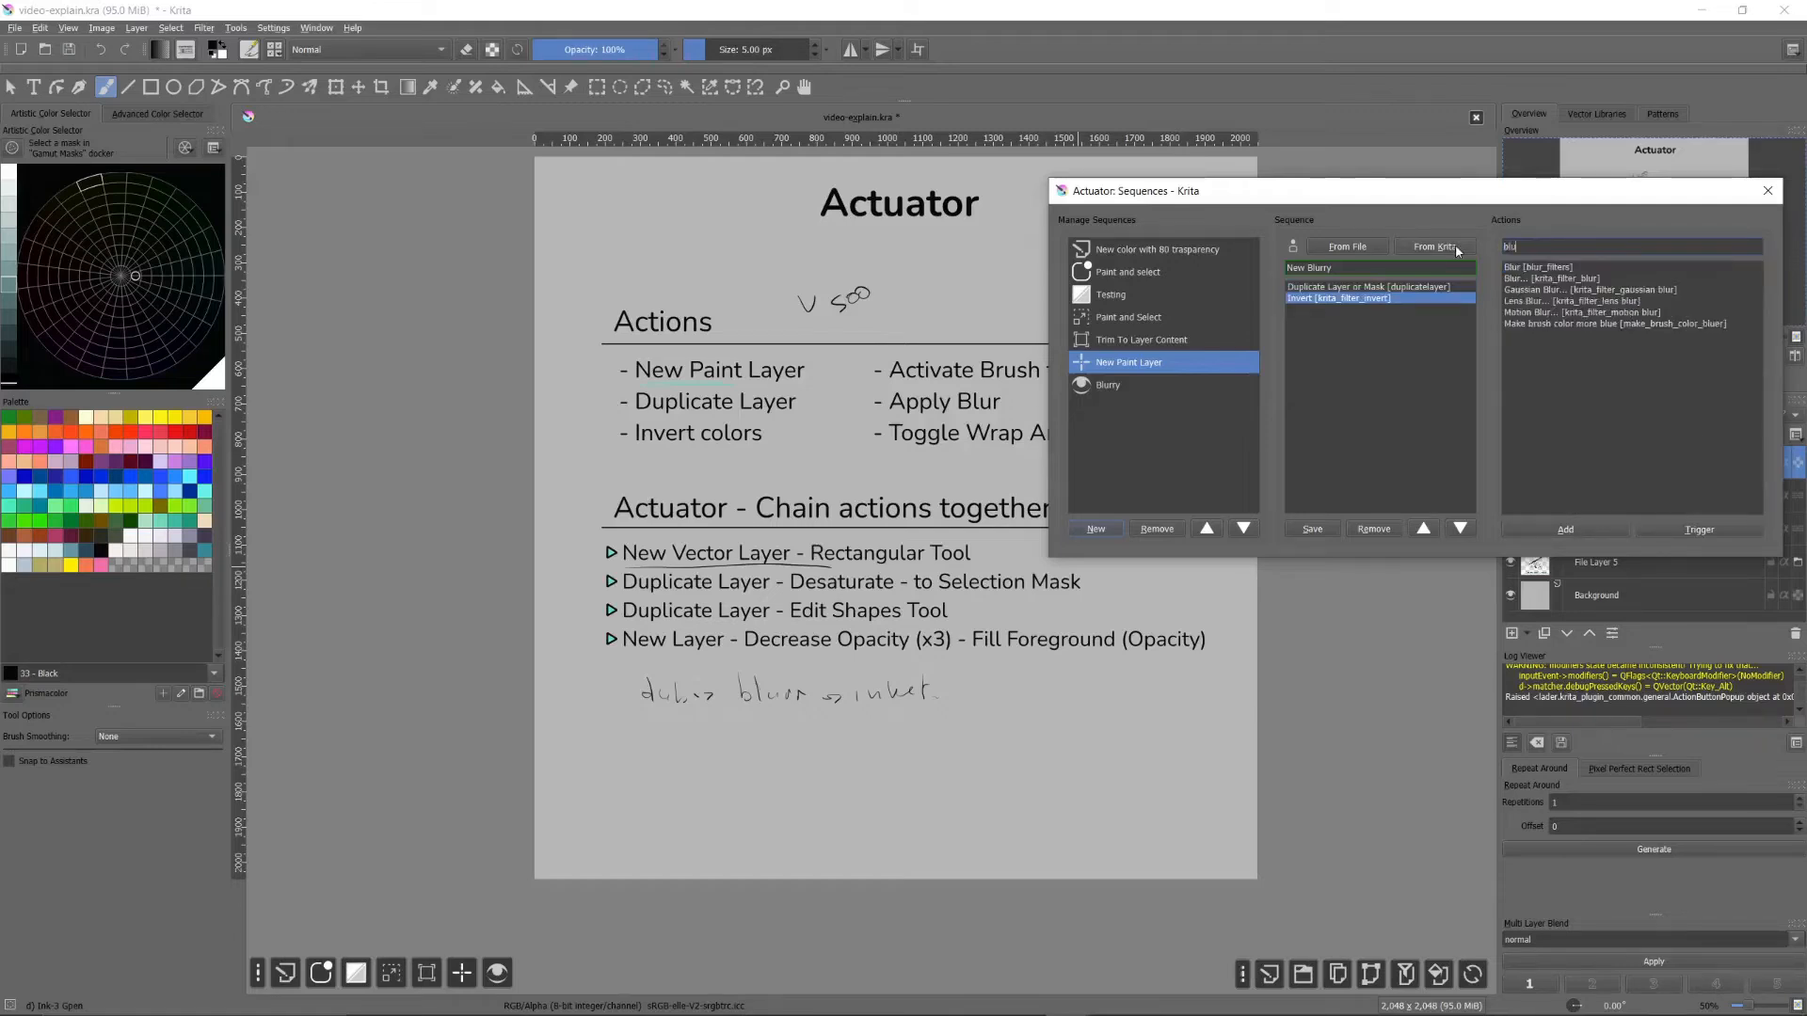
pyautogui.click(1523, 293)
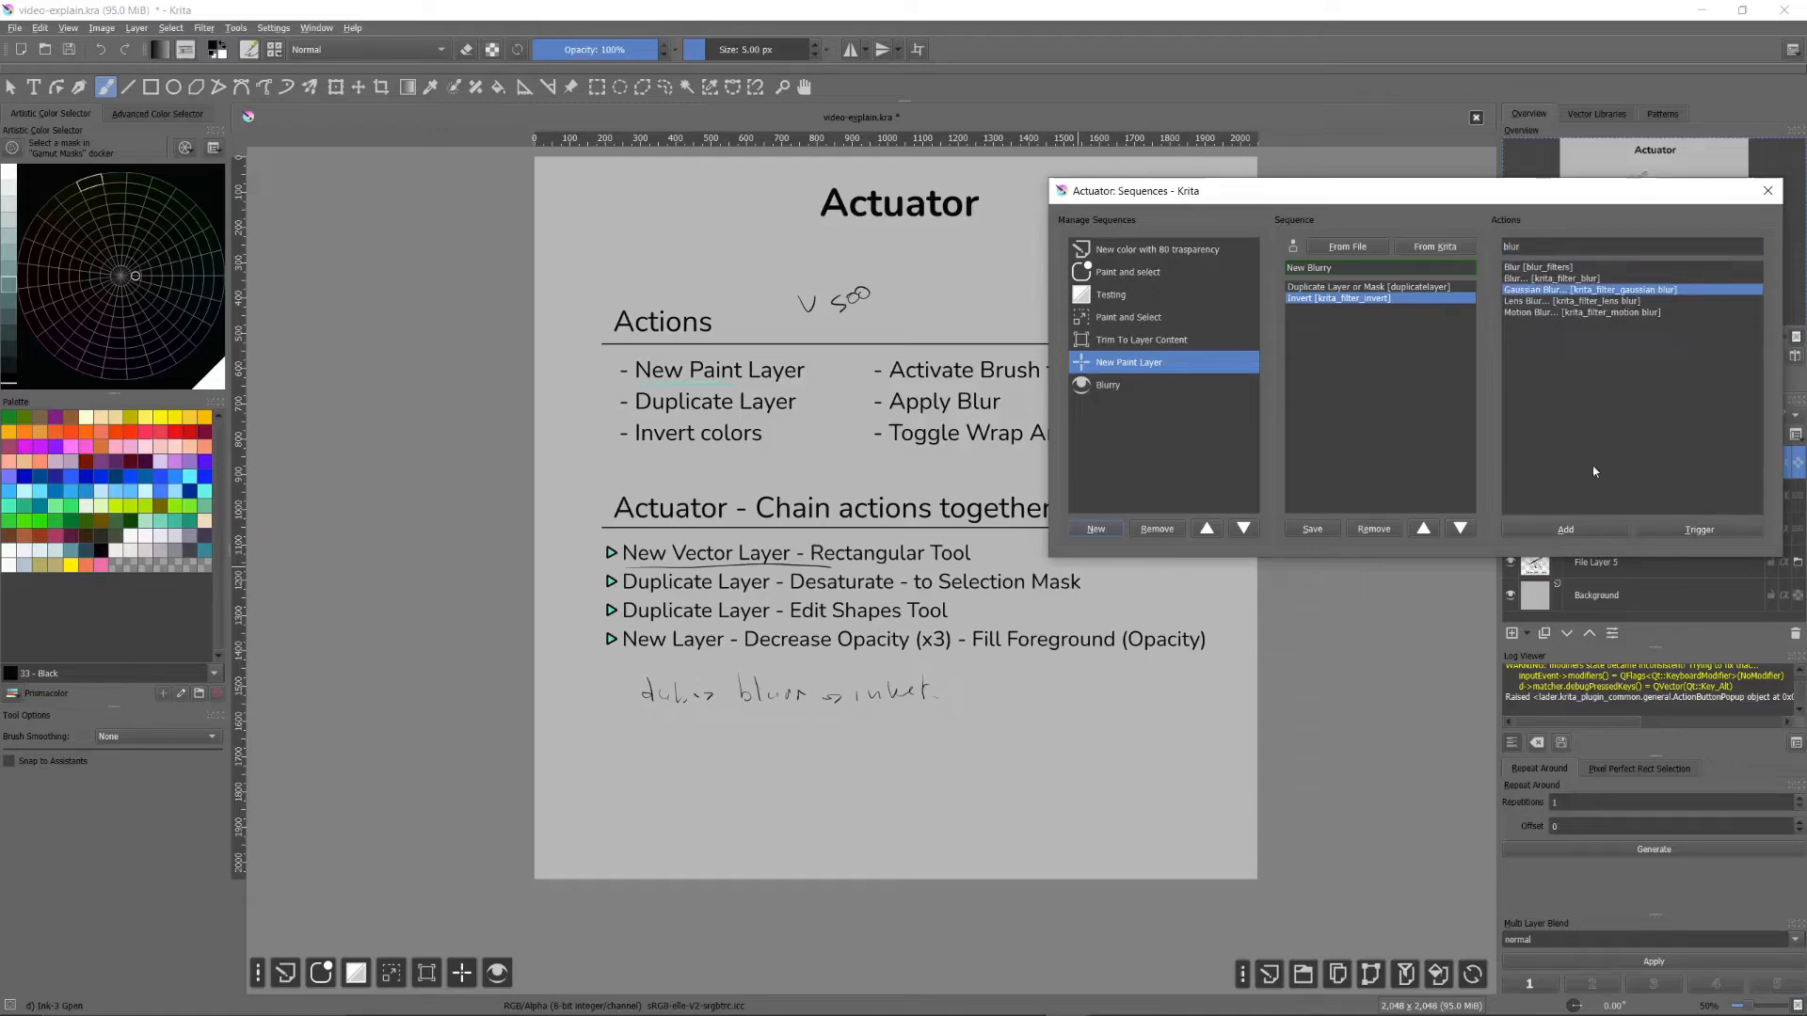
pyautogui.click(1577, 529)
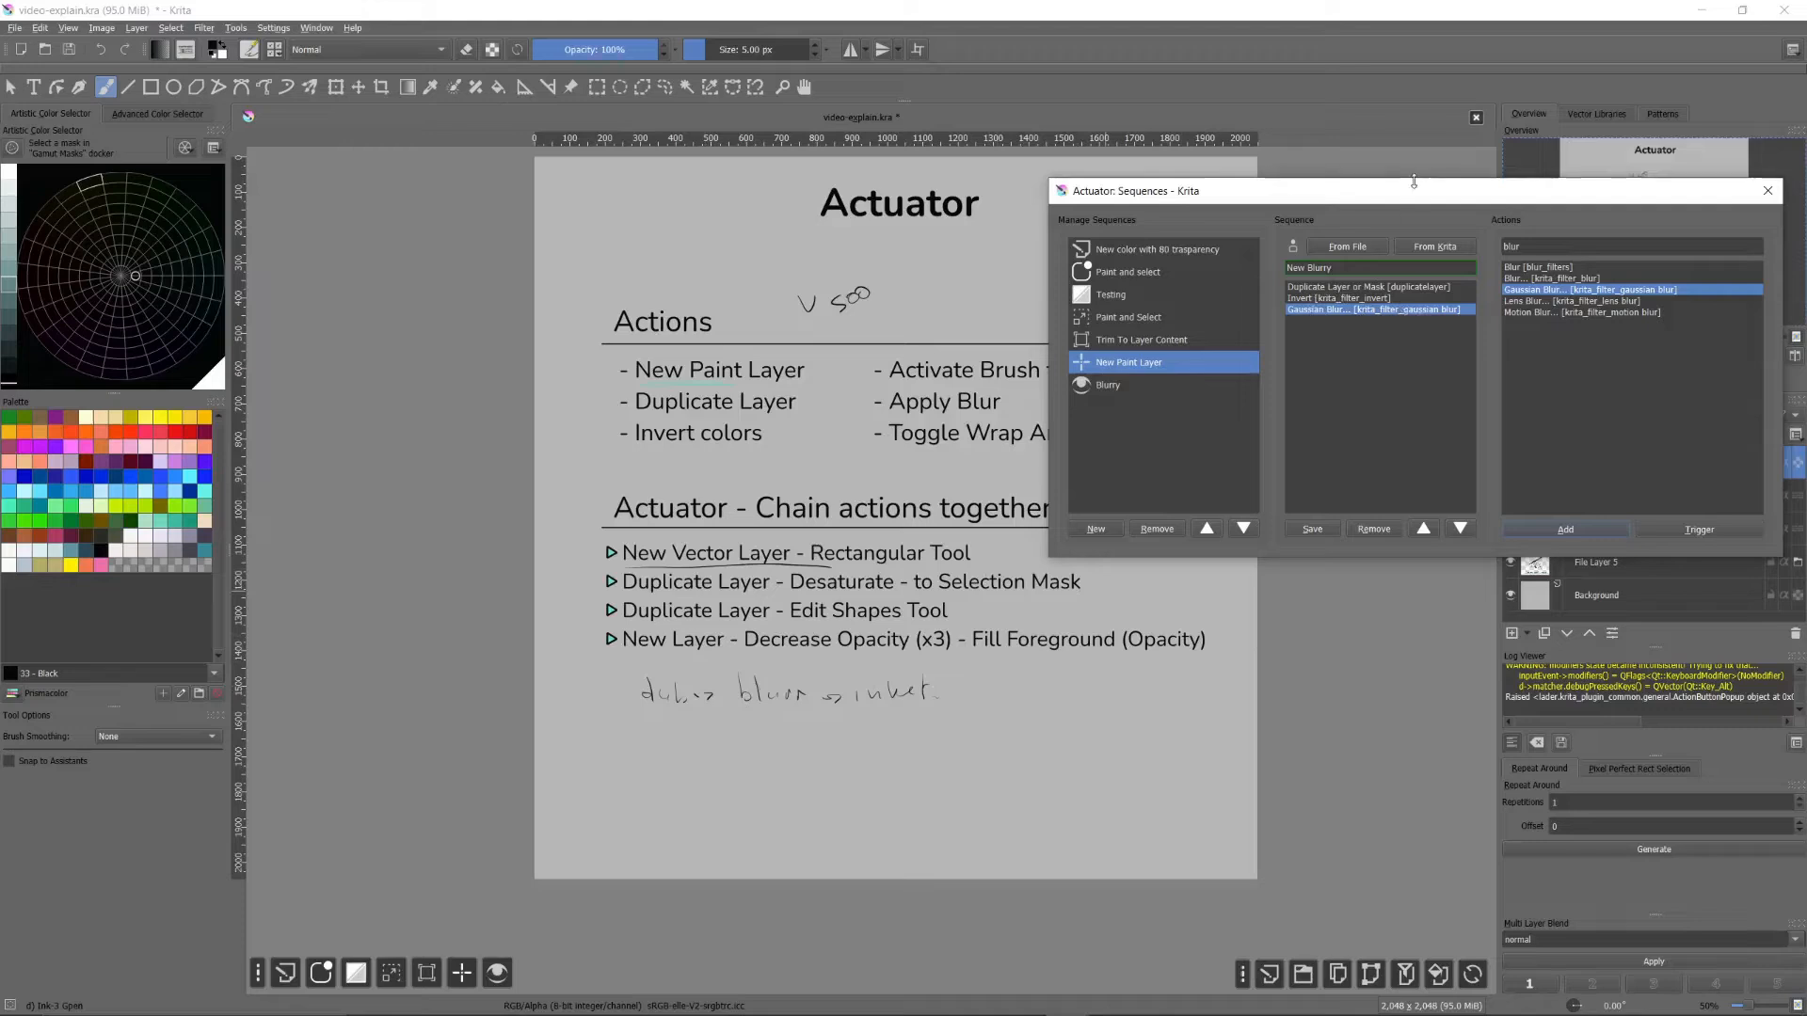
pyautogui.moveTo(1412, 199); pyautogui.dragTo(1404, 198)
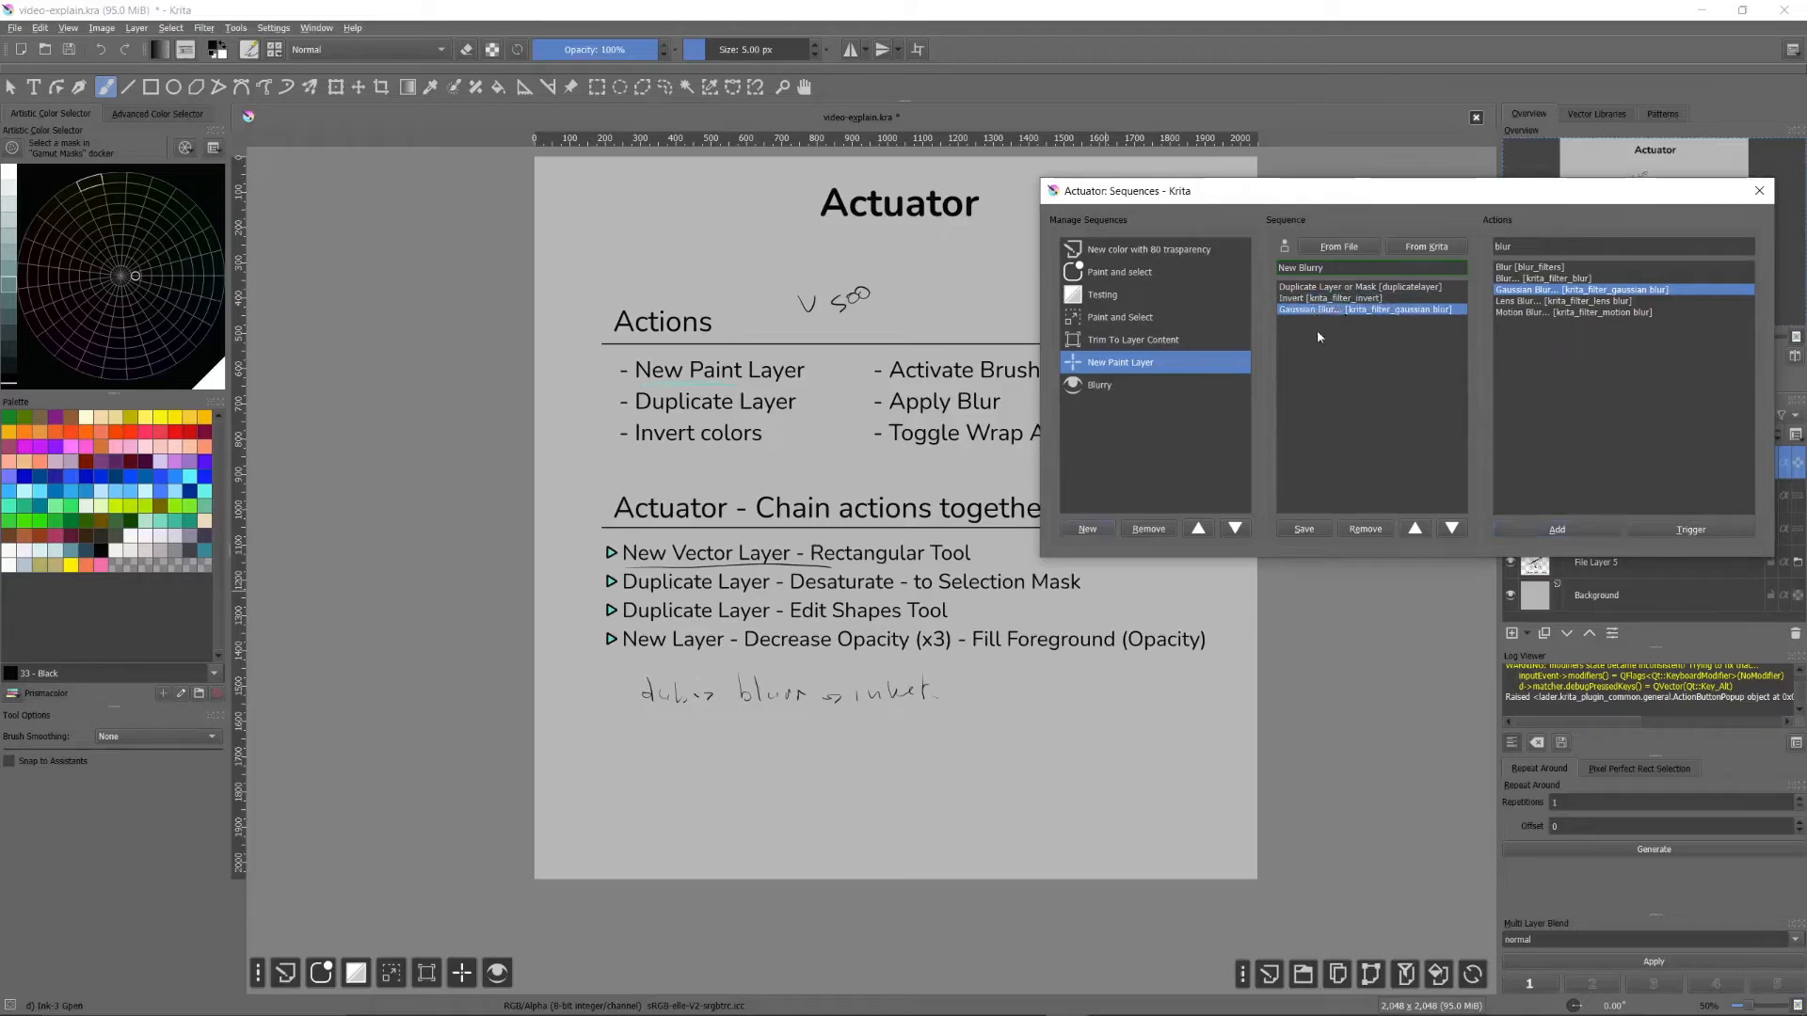
# Step: Reorder the sequence so Gaussian Blur comes before Invert, and check the order of its three actions
pyautogui.click(1306, 290)
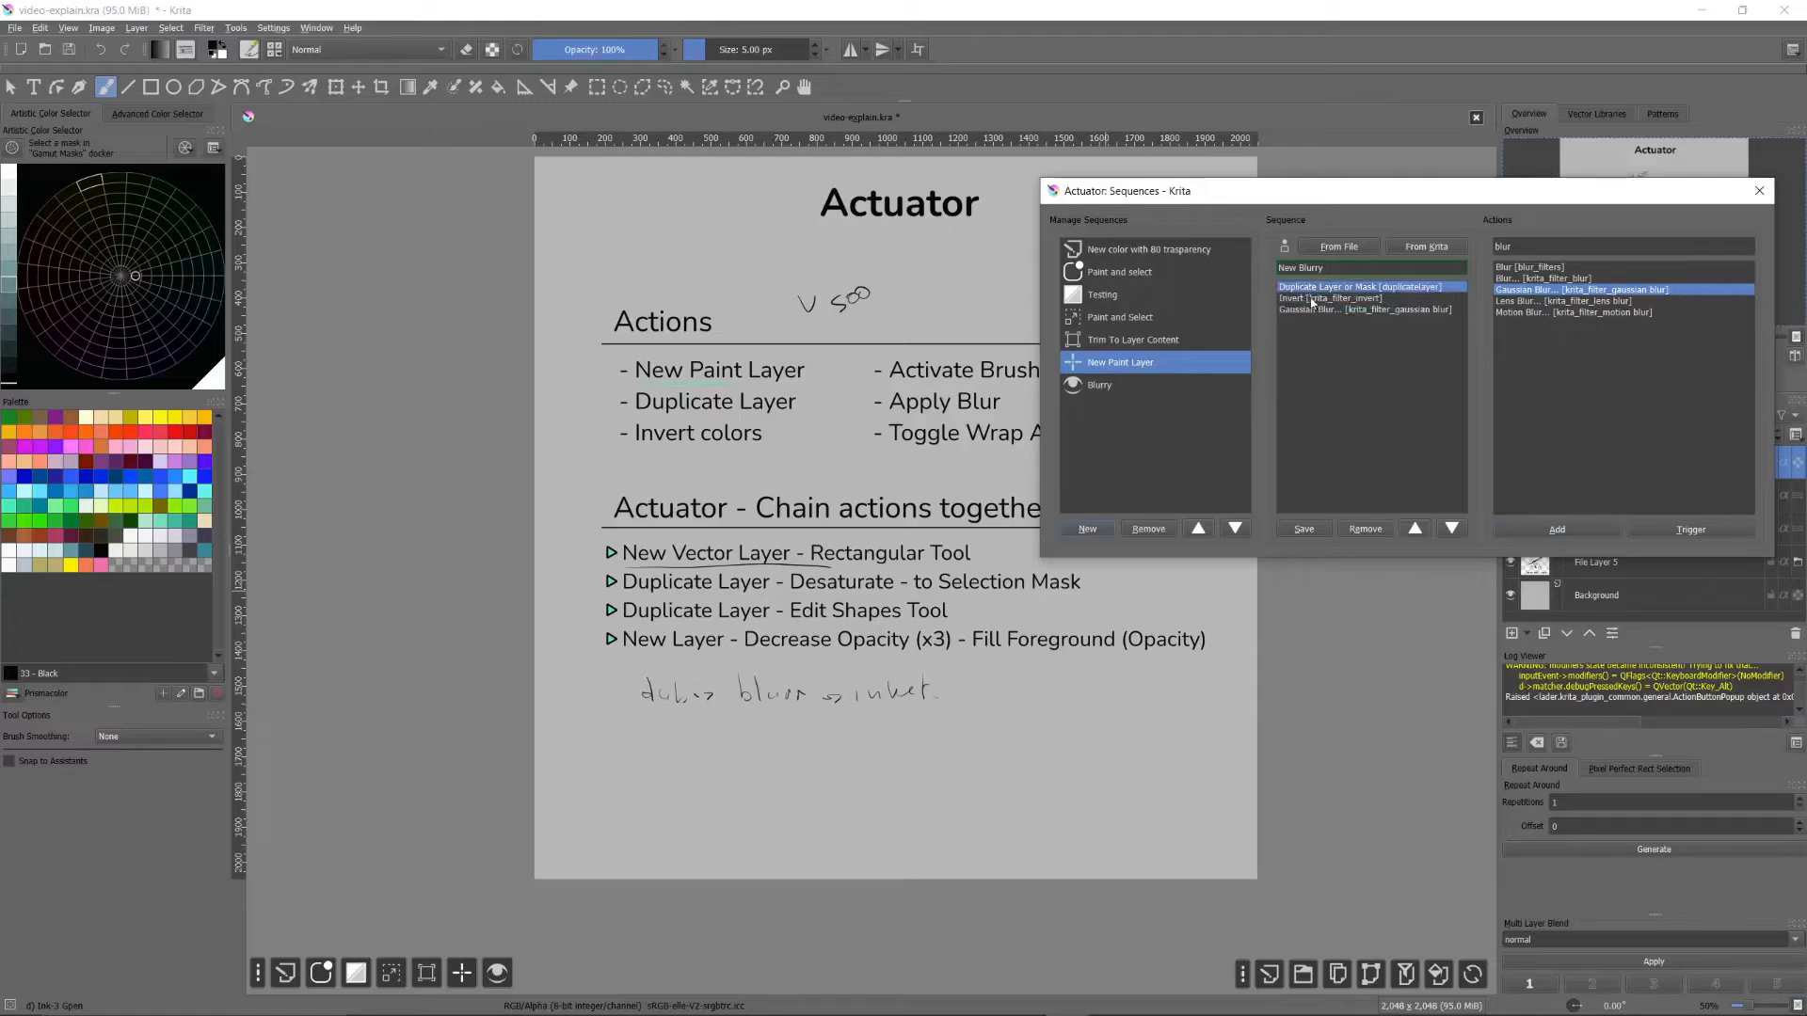
pyautogui.click(1324, 311)
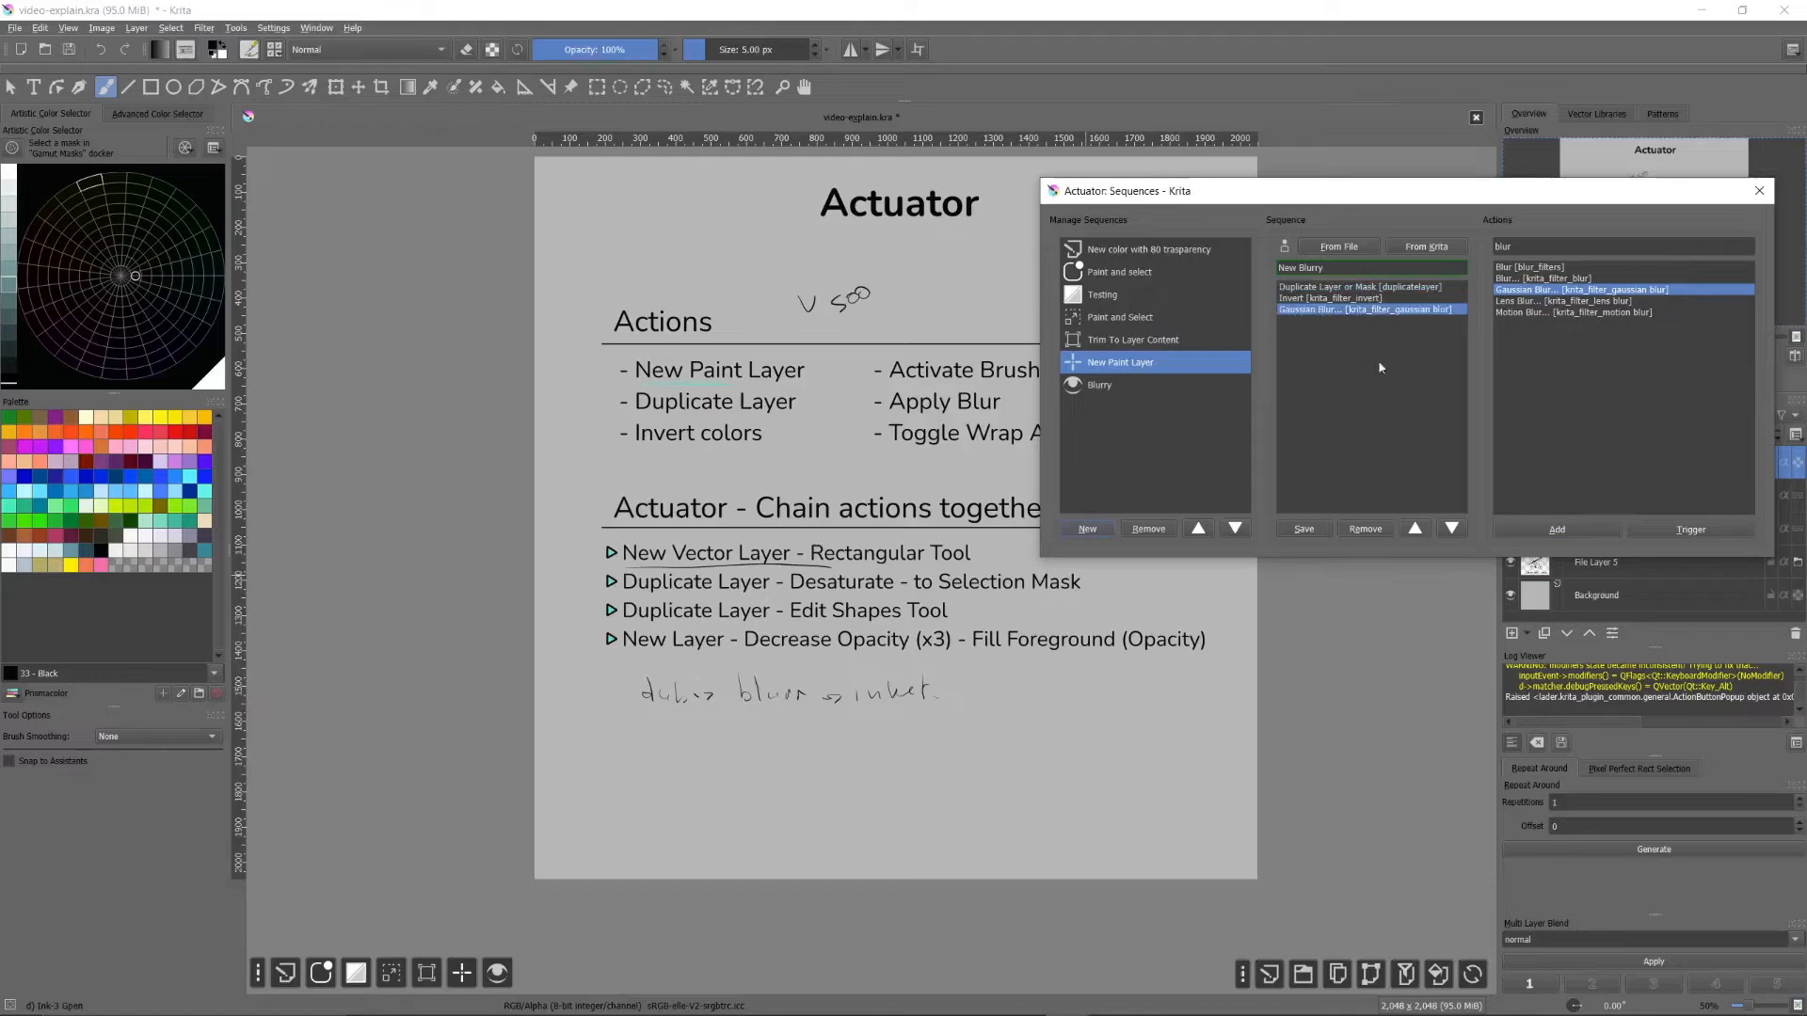
pyautogui.click(1415, 529)
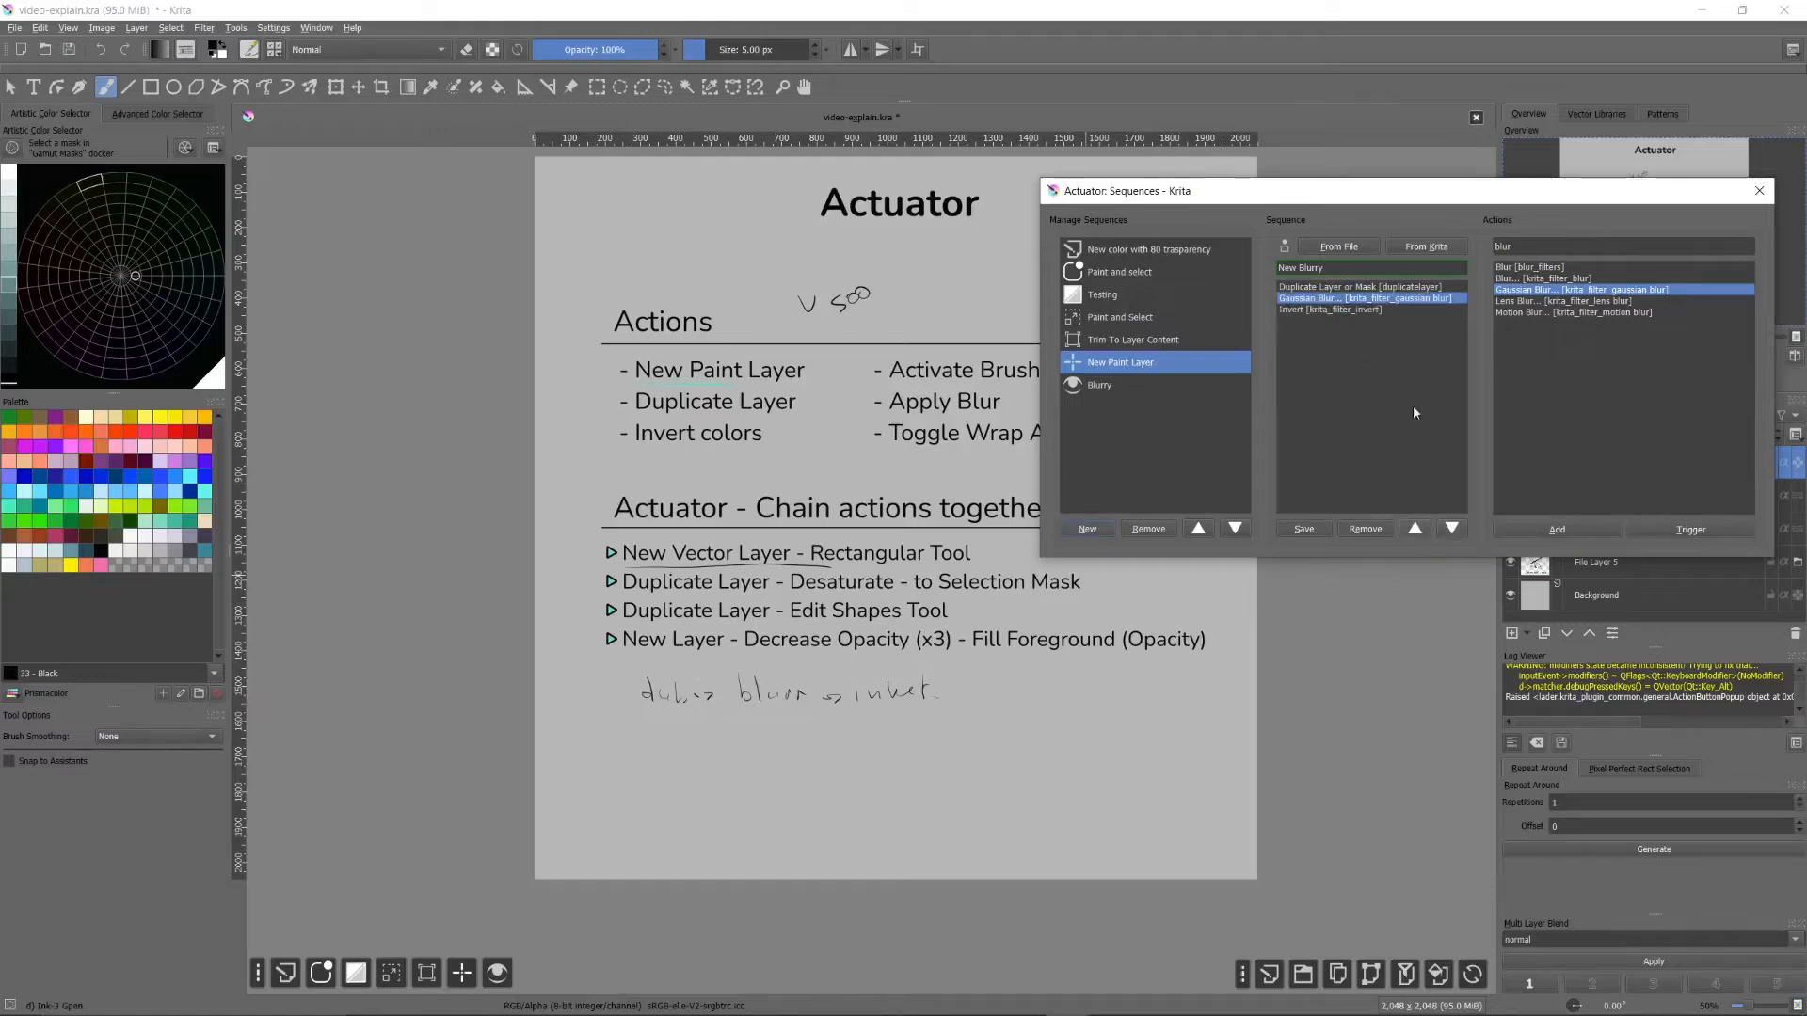
pyautogui.click(1337, 288)
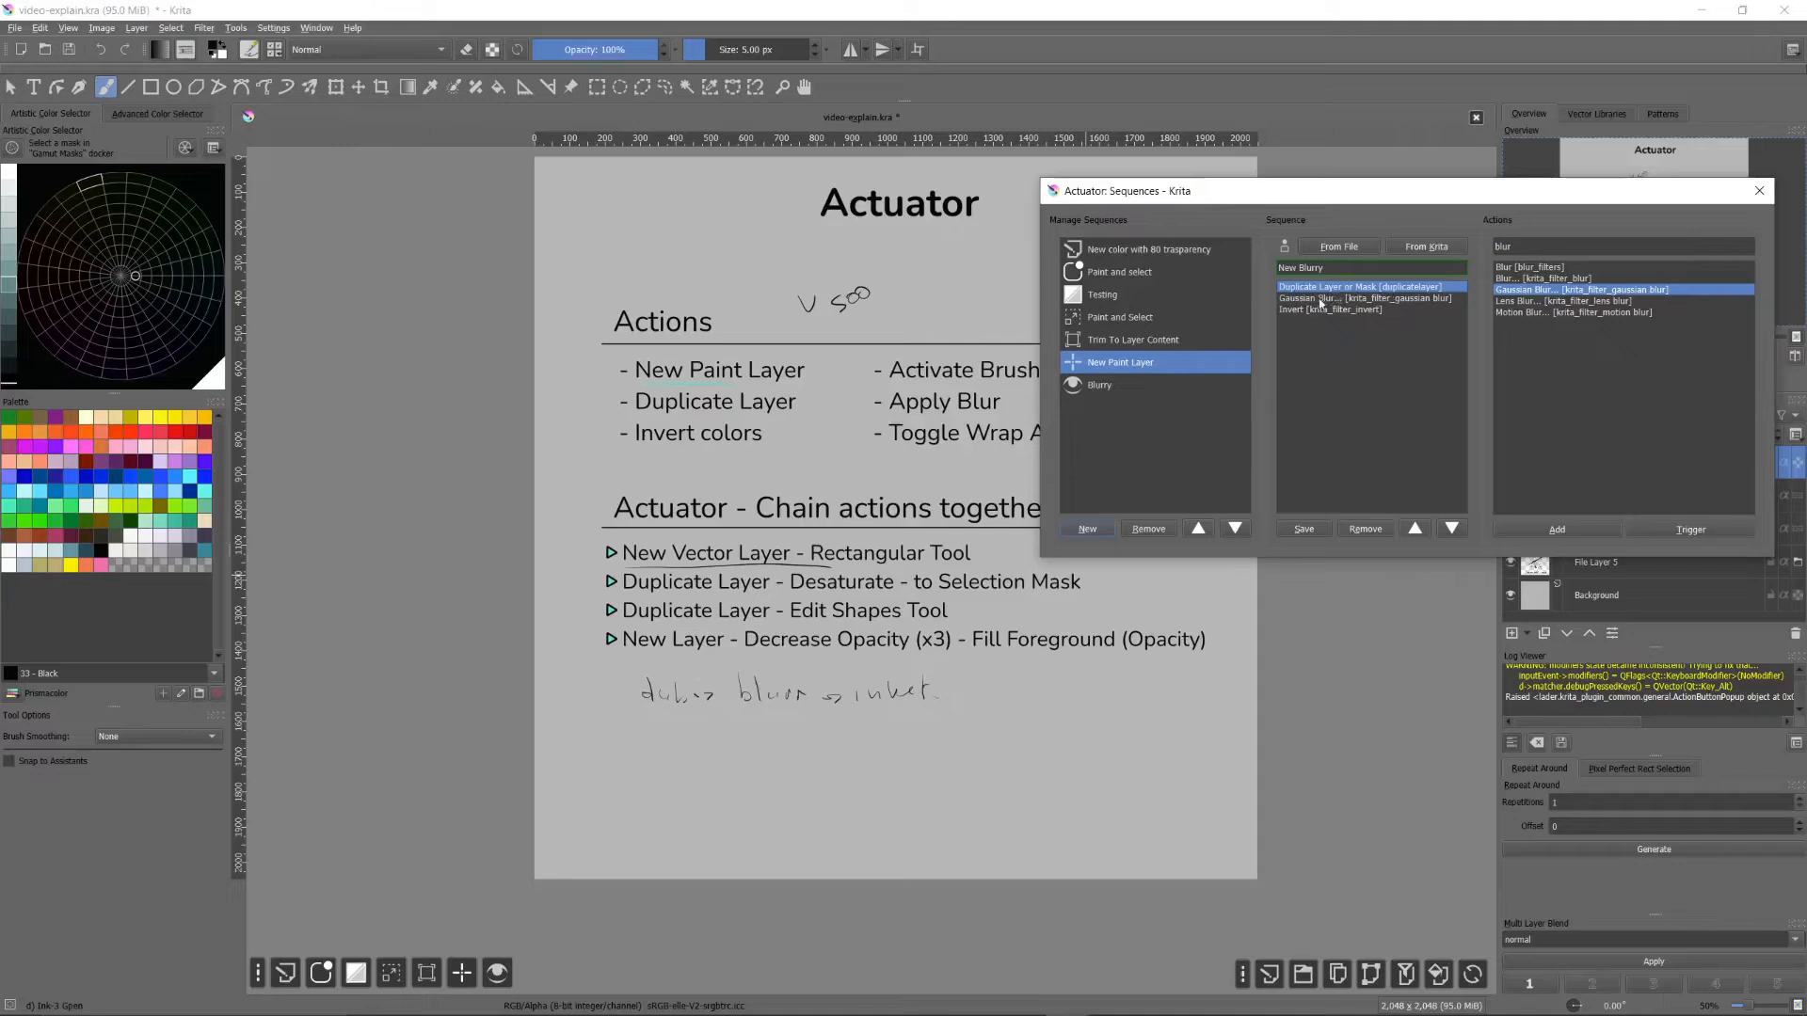
pyautogui.click(1323, 299)
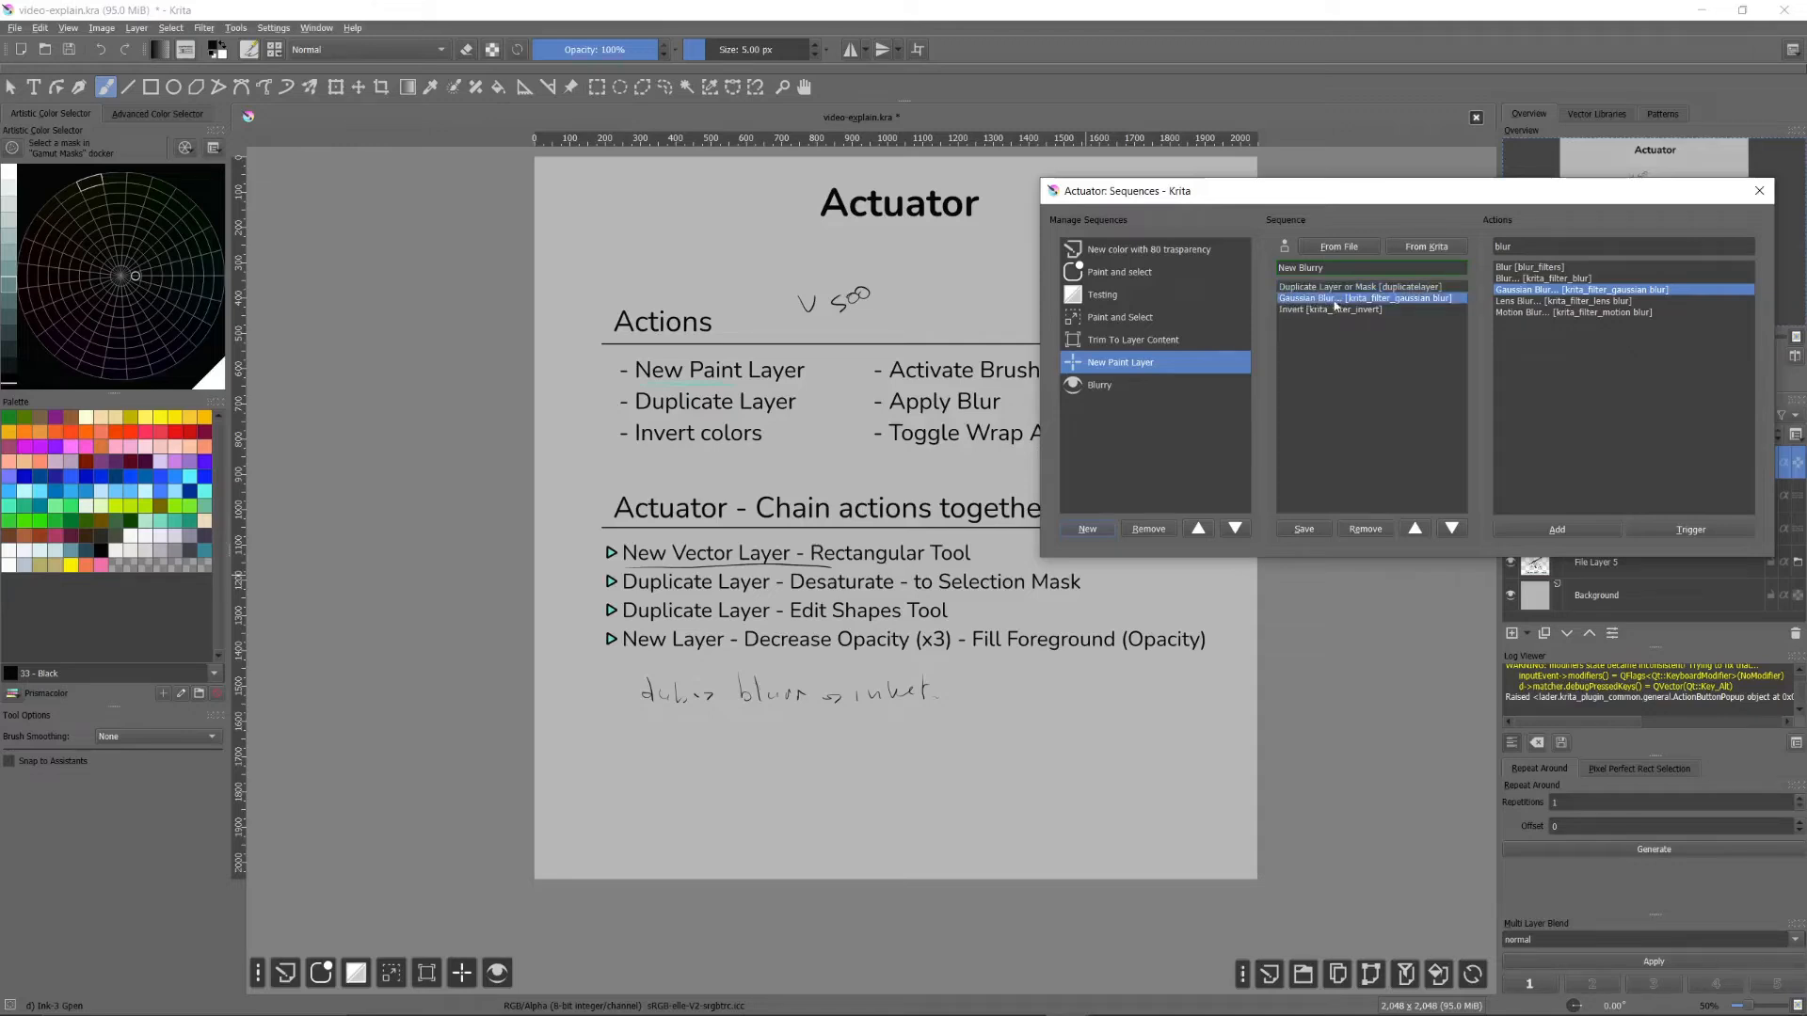
pyautogui.click(1298, 310)
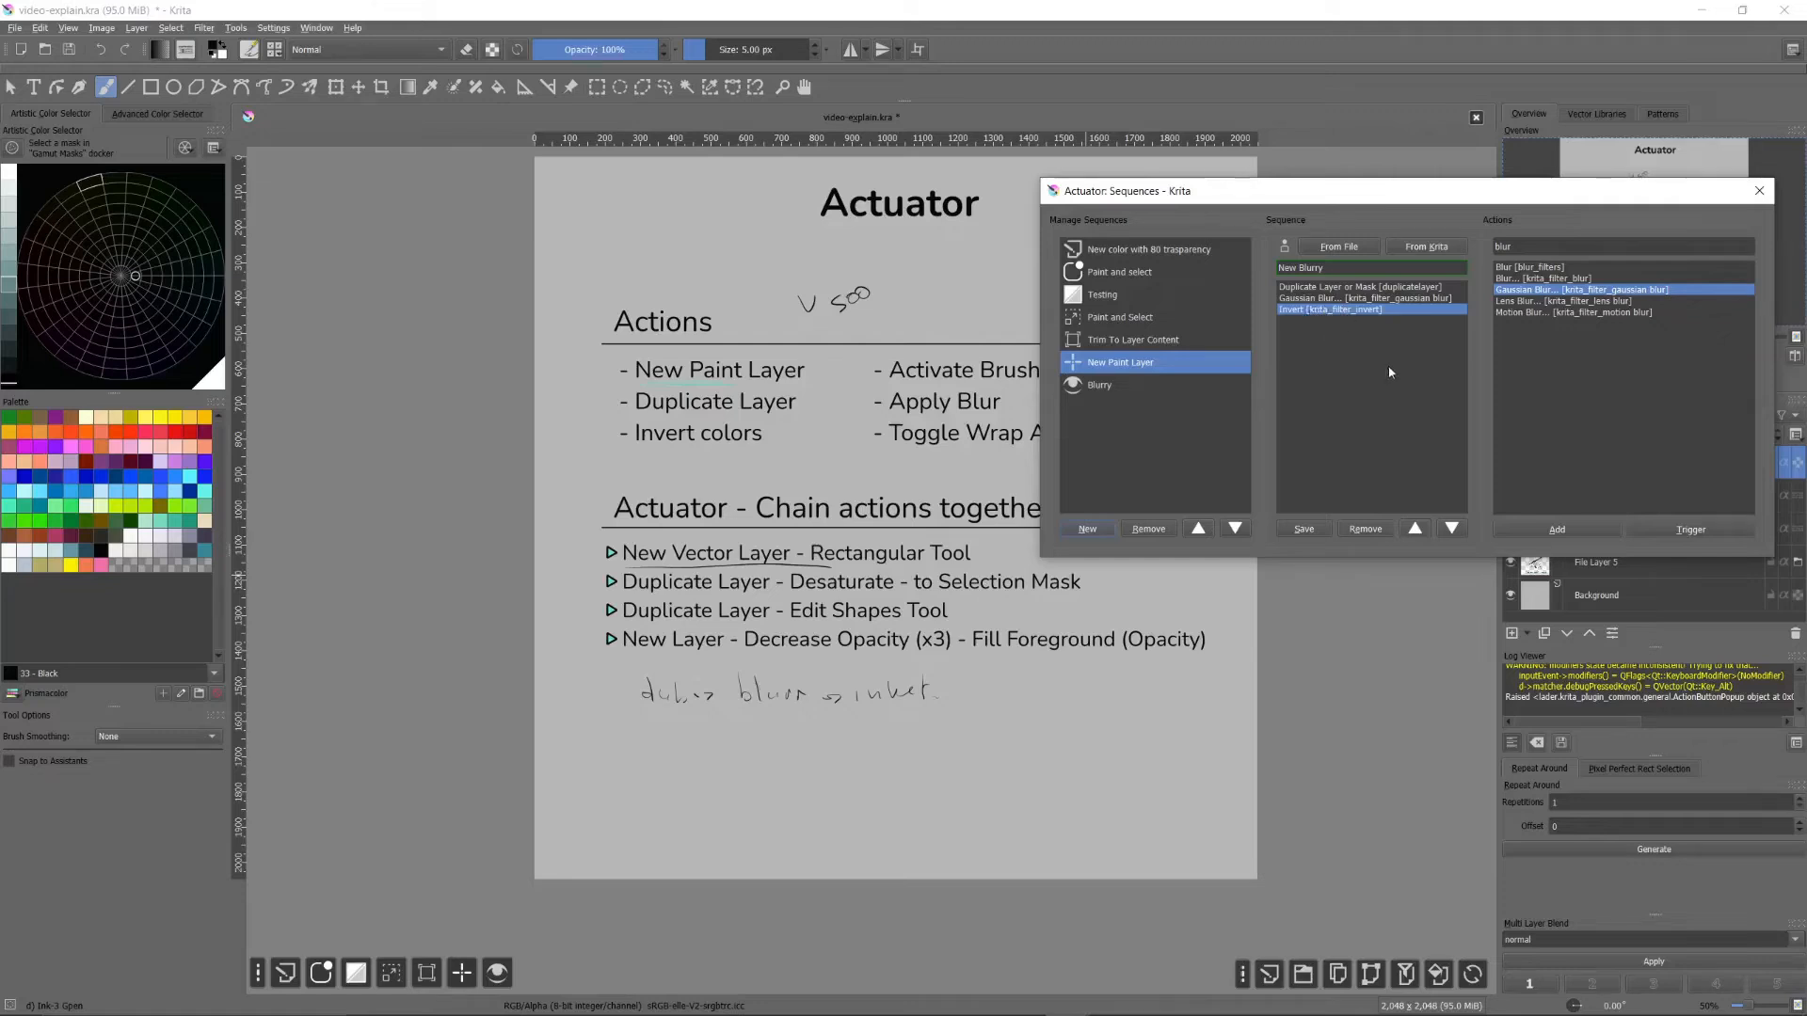
# Step: Save the New Blurry sequence and load it from the list of managed sequences
pyautogui.click(1305, 529)
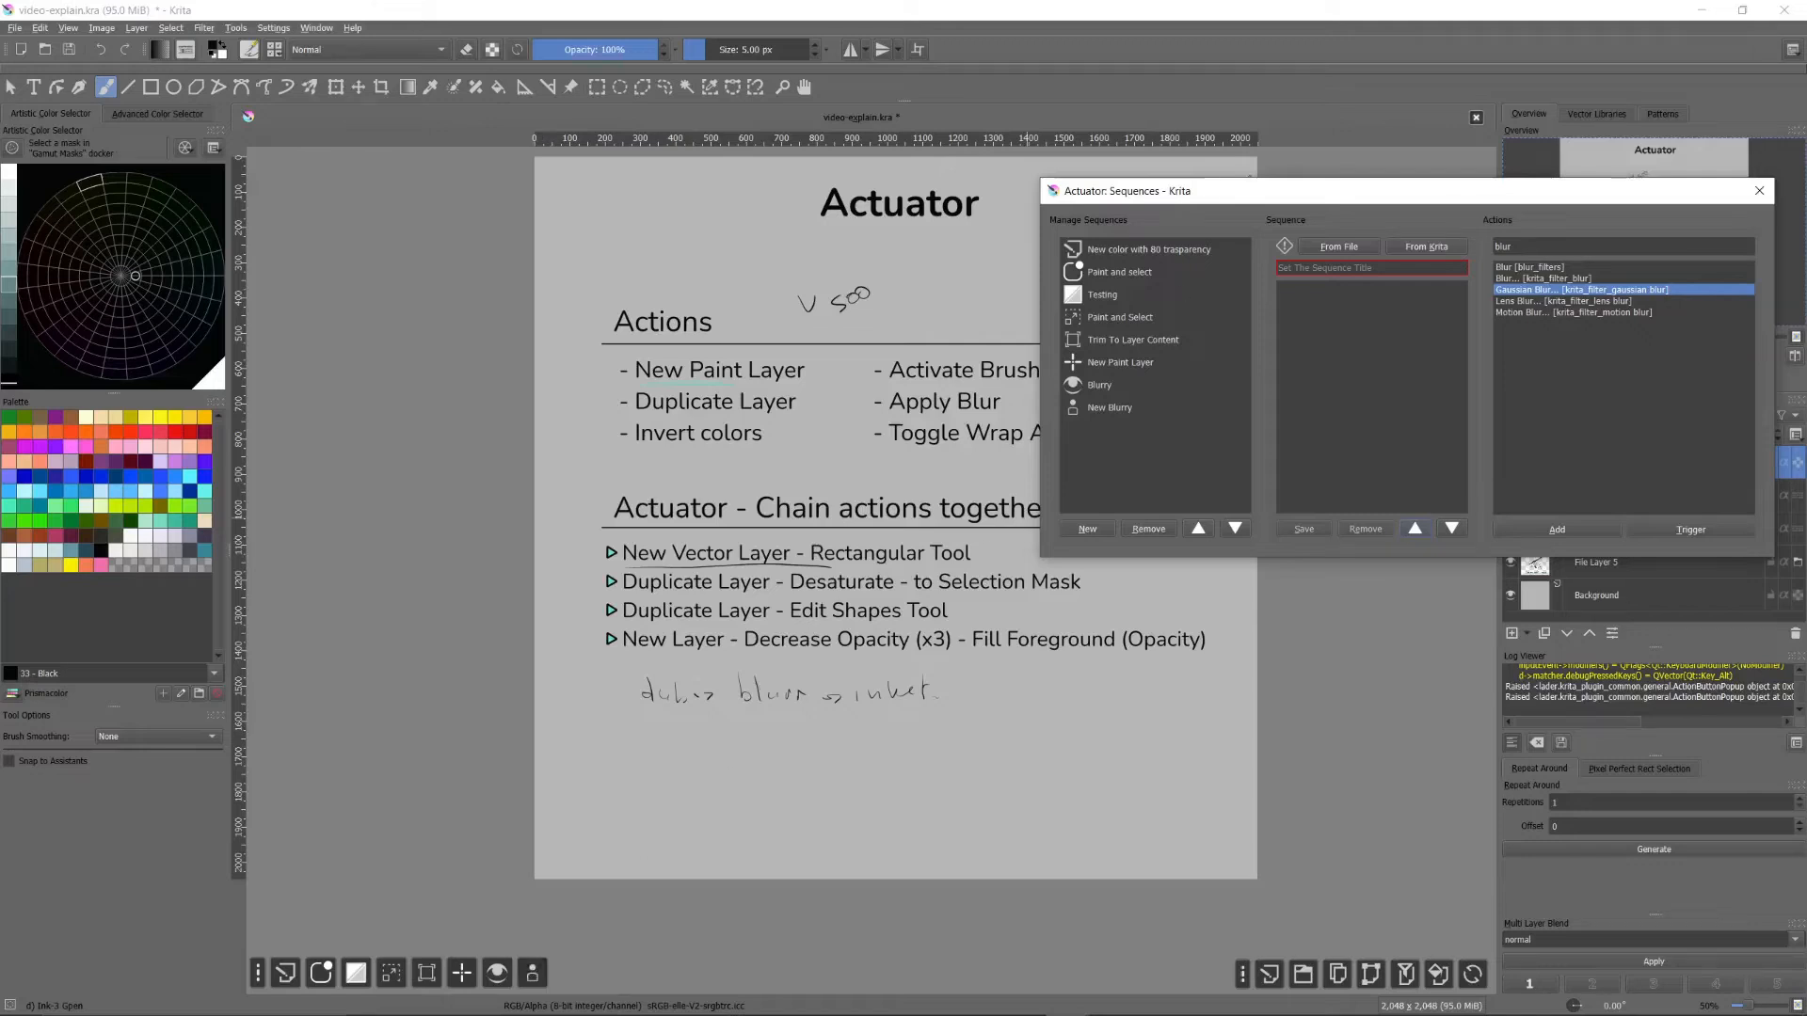
pyautogui.moveTo(1295, 202); pyautogui.dragTo(1259, 247)
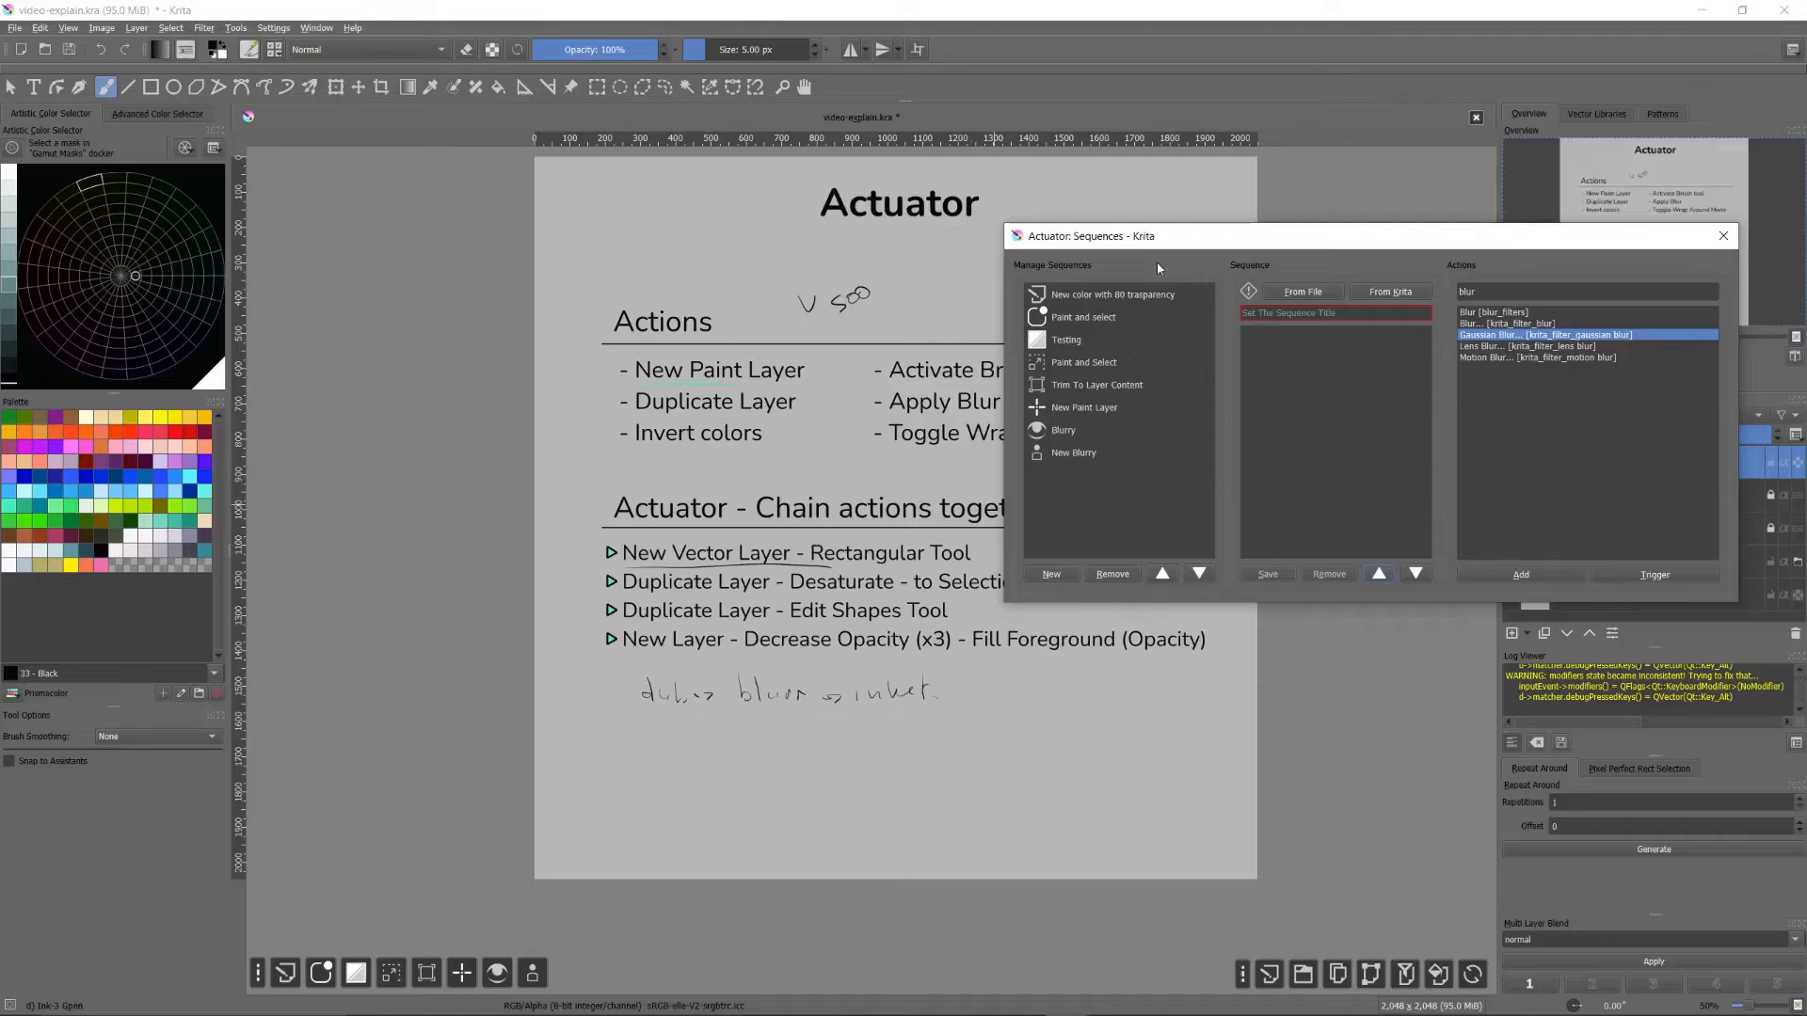
pyautogui.click(1054, 455)
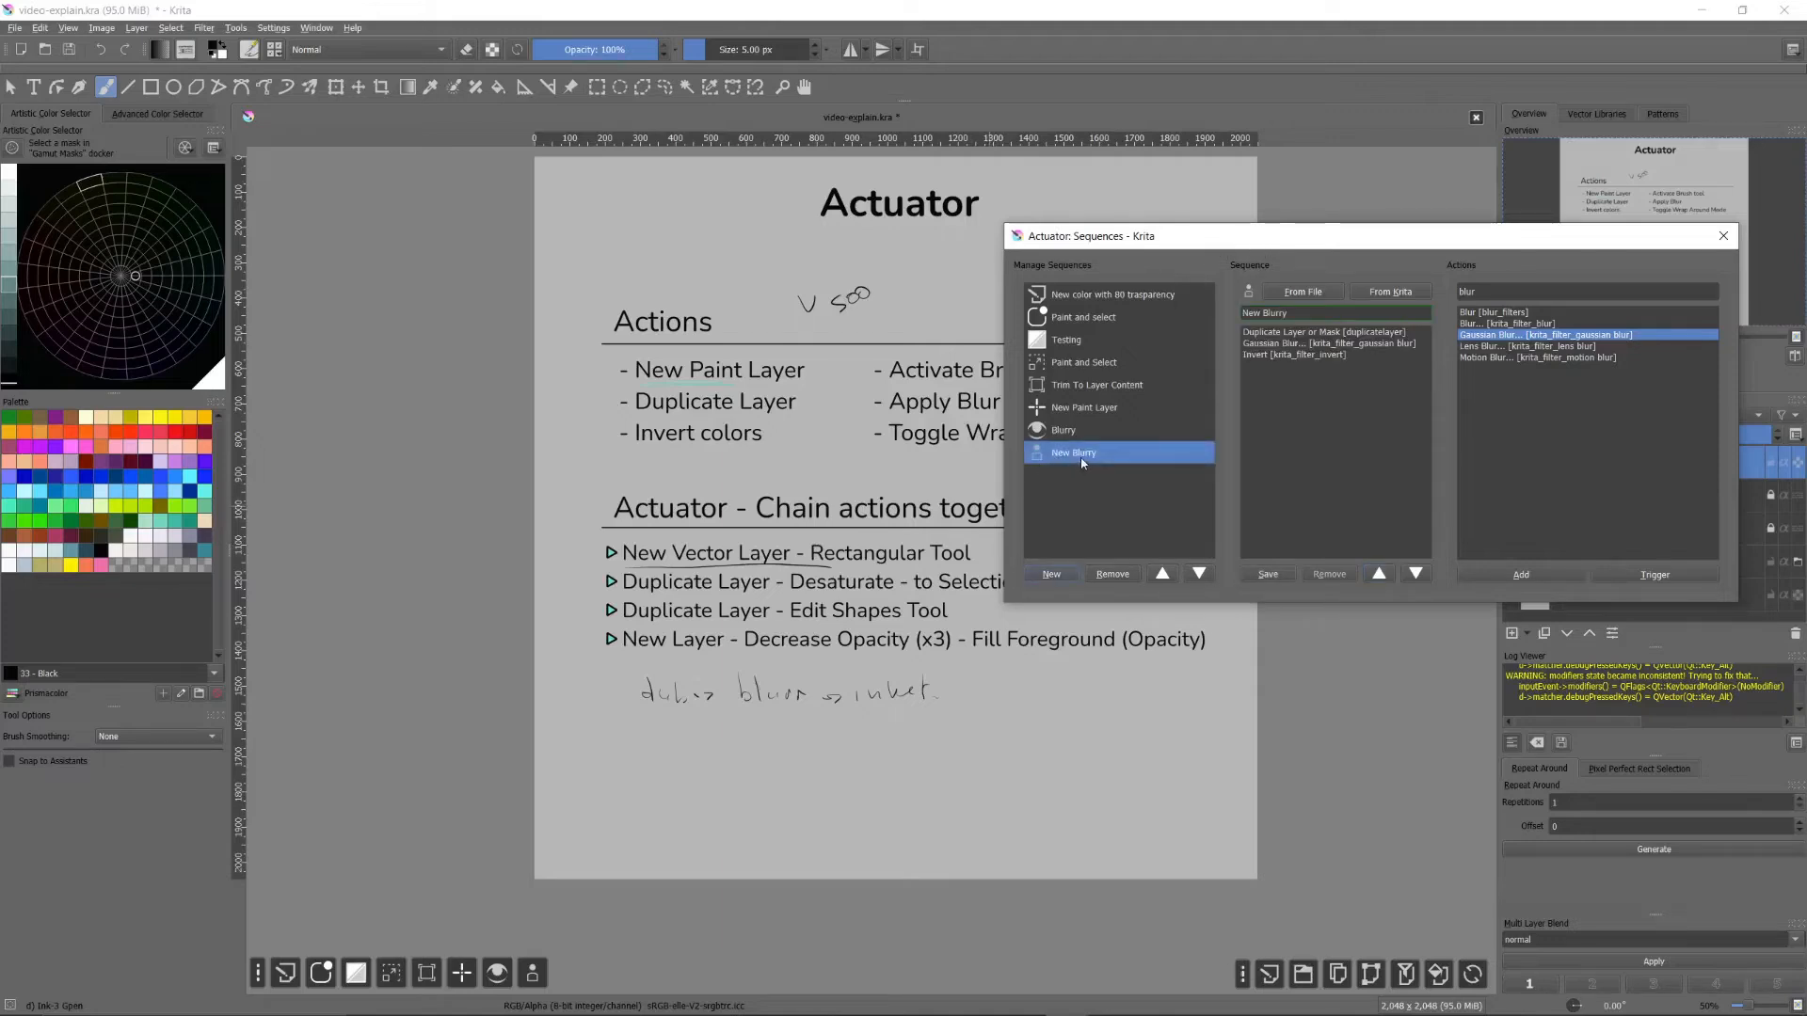
# Step: Clear the sequences dialog off the canvas, add a paint layer above Scratches and paint a thick Violet Blue zigzag across the text
pyautogui.moveTo(1129, 241); pyautogui.dragTo(1806, 325)
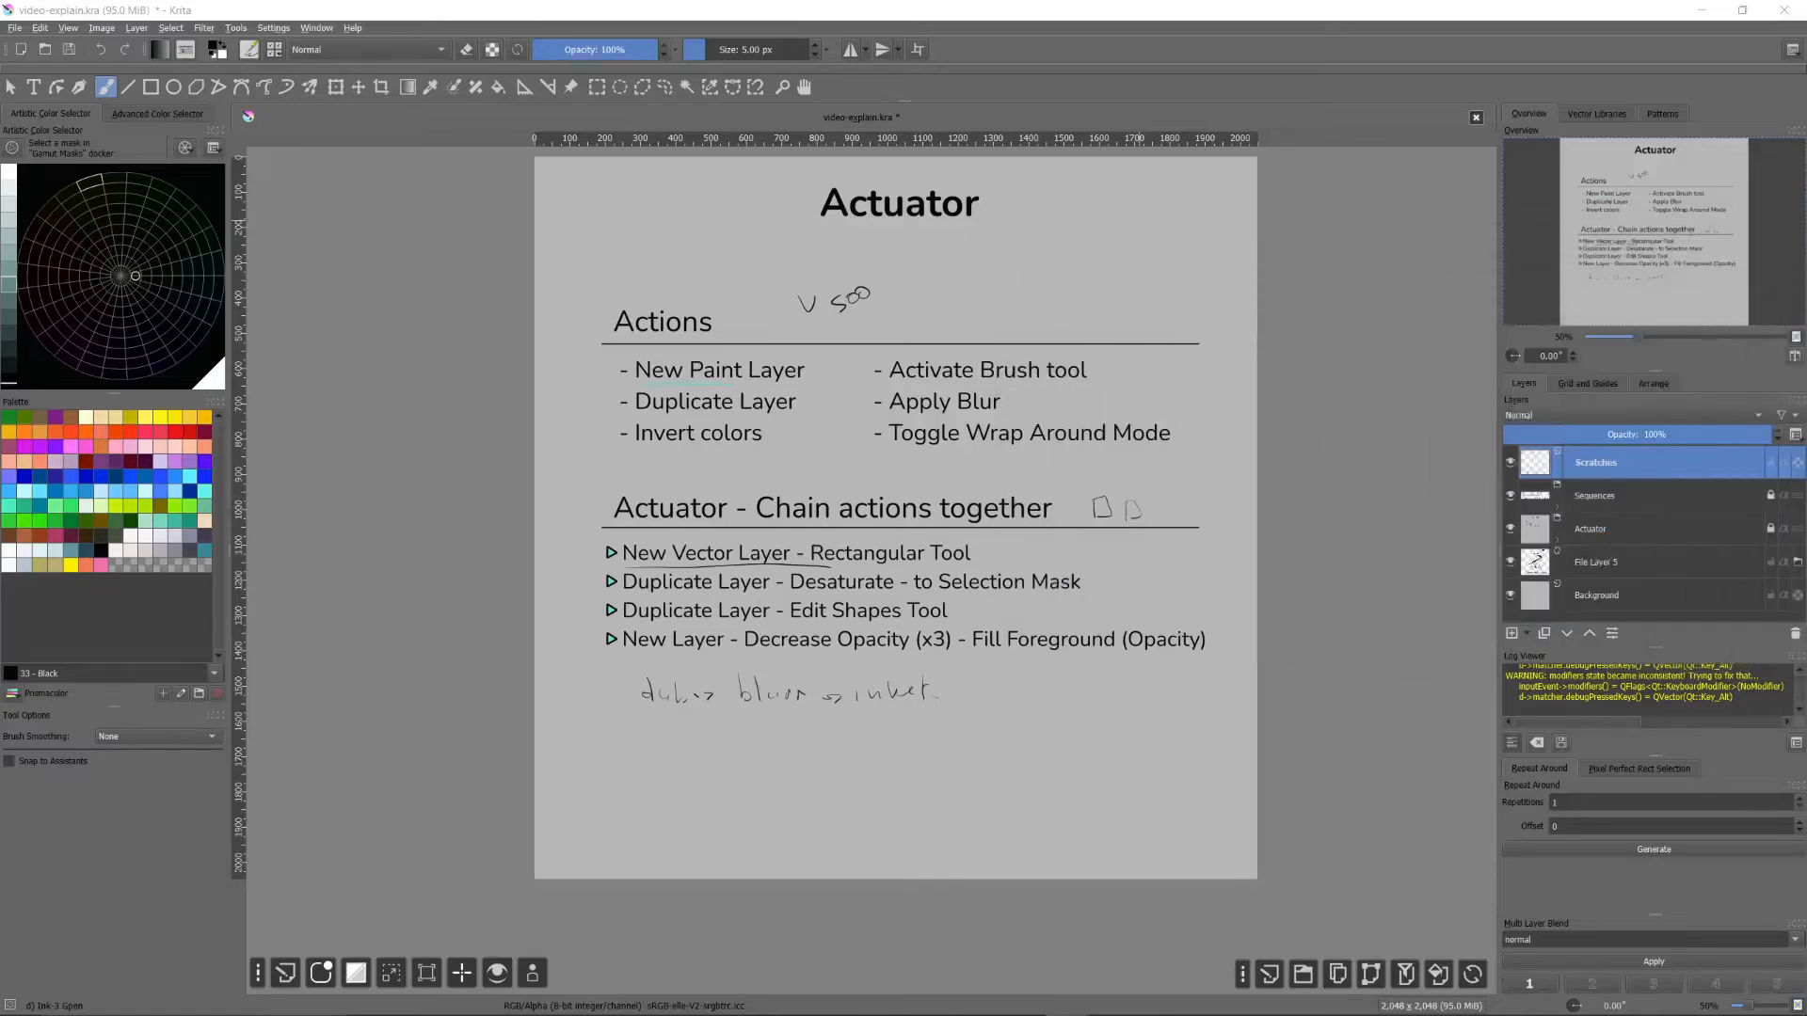
pyautogui.click(1609, 465)
pyautogui.press('Insert')
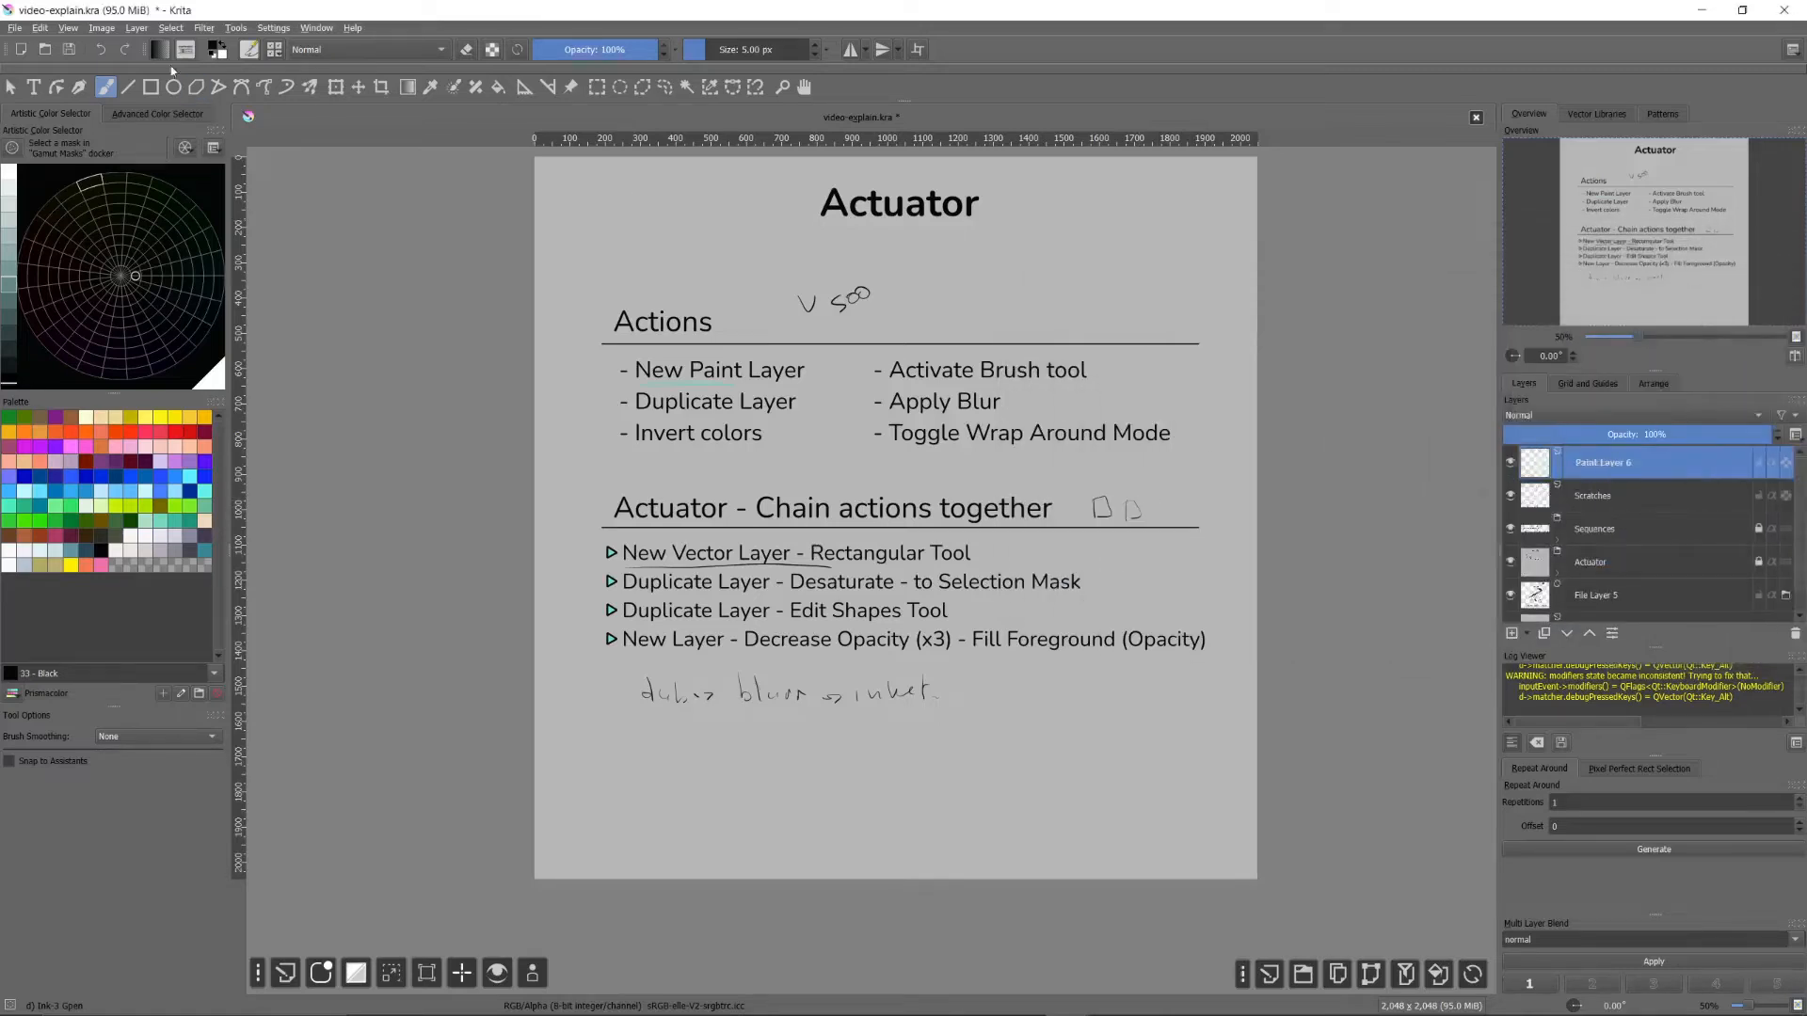
pyautogui.click(102, 477)
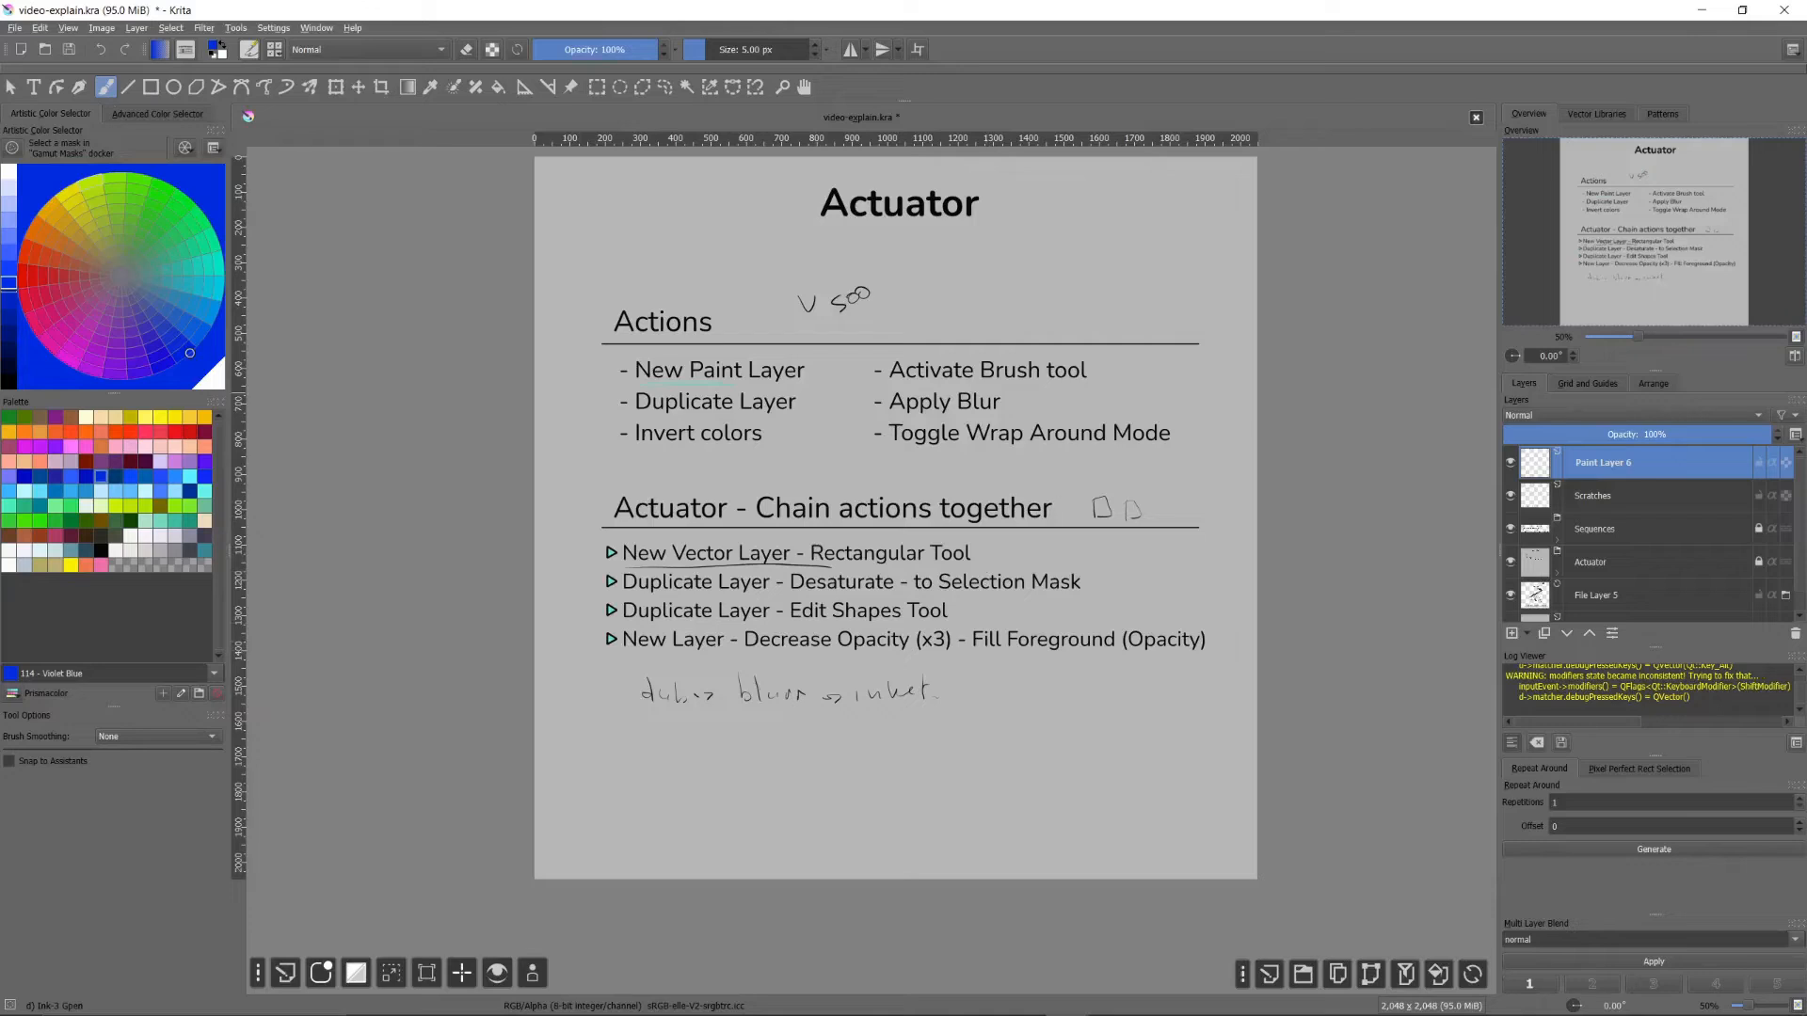
pyautogui.moveTo(911, 420)
pyautogui.mouseDown()
pyautogui.moveTo(758, 642)
pyautogui.moveTo(929, 732)
pyautogui.mouseUp()
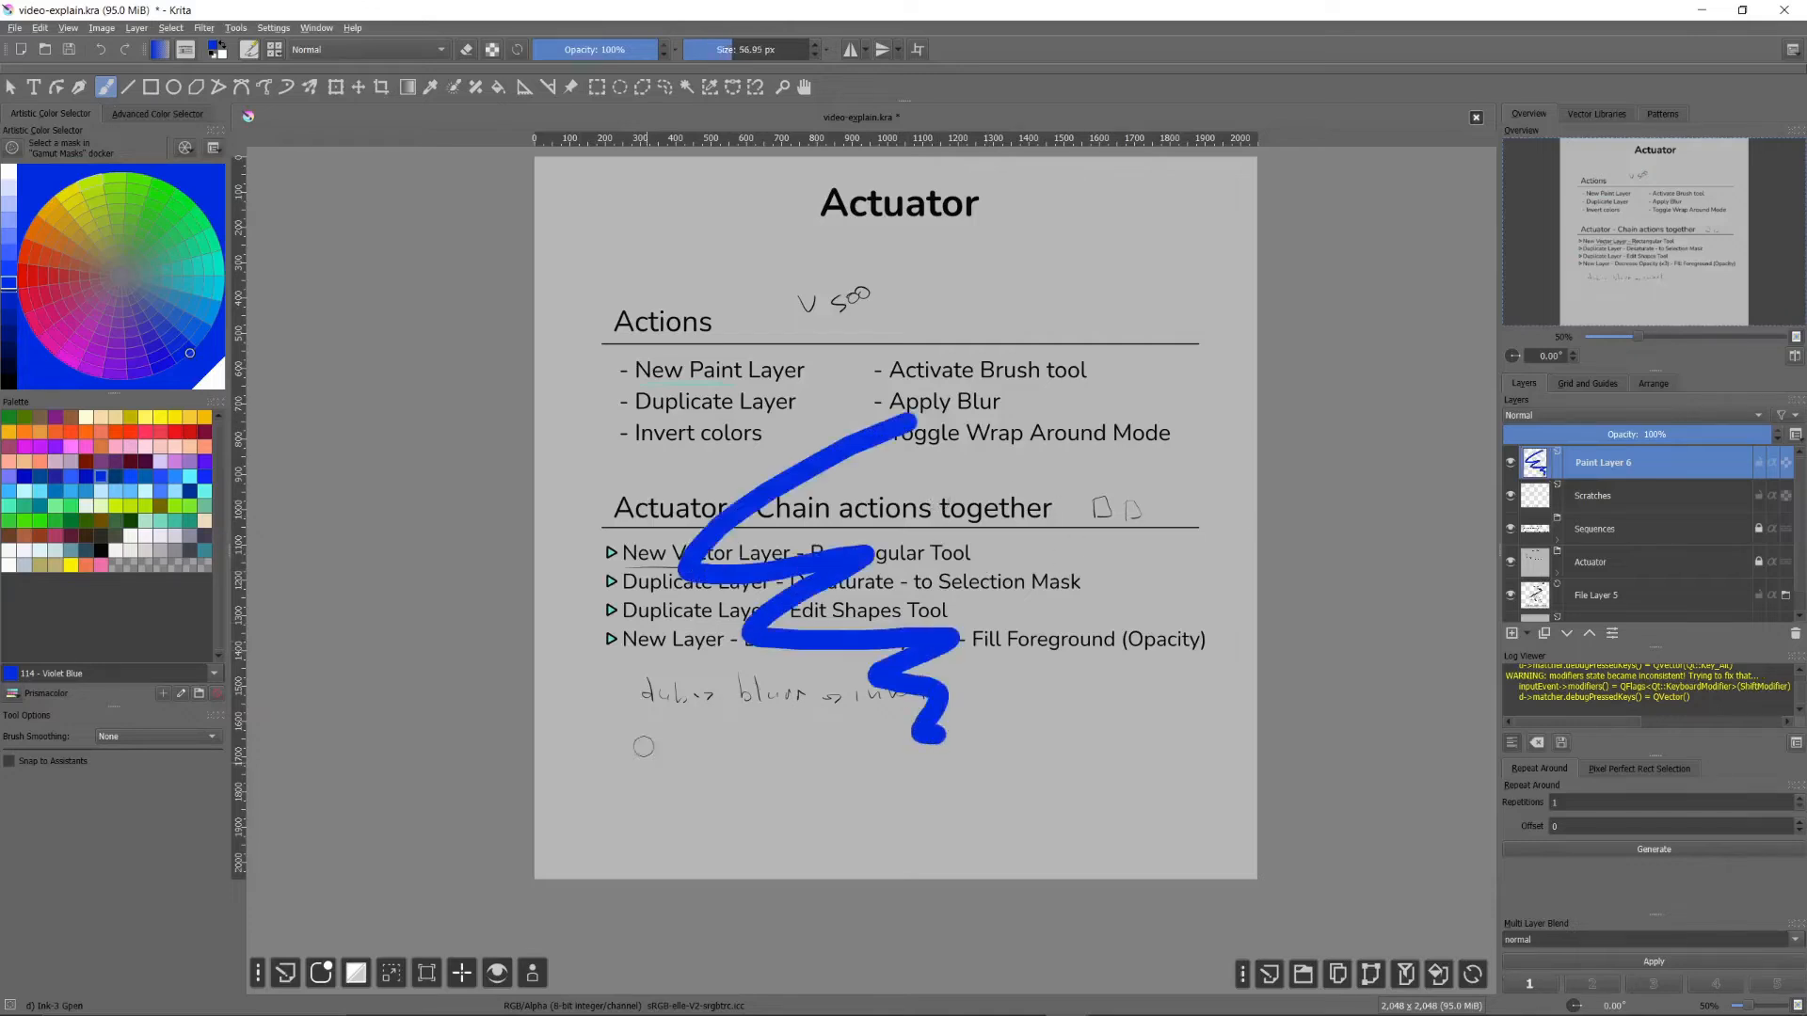
# Step: Run the New Blurry sequence on the painted layer and bring the sequences dialog back over the canvas
pyautogui.click(533, 973)
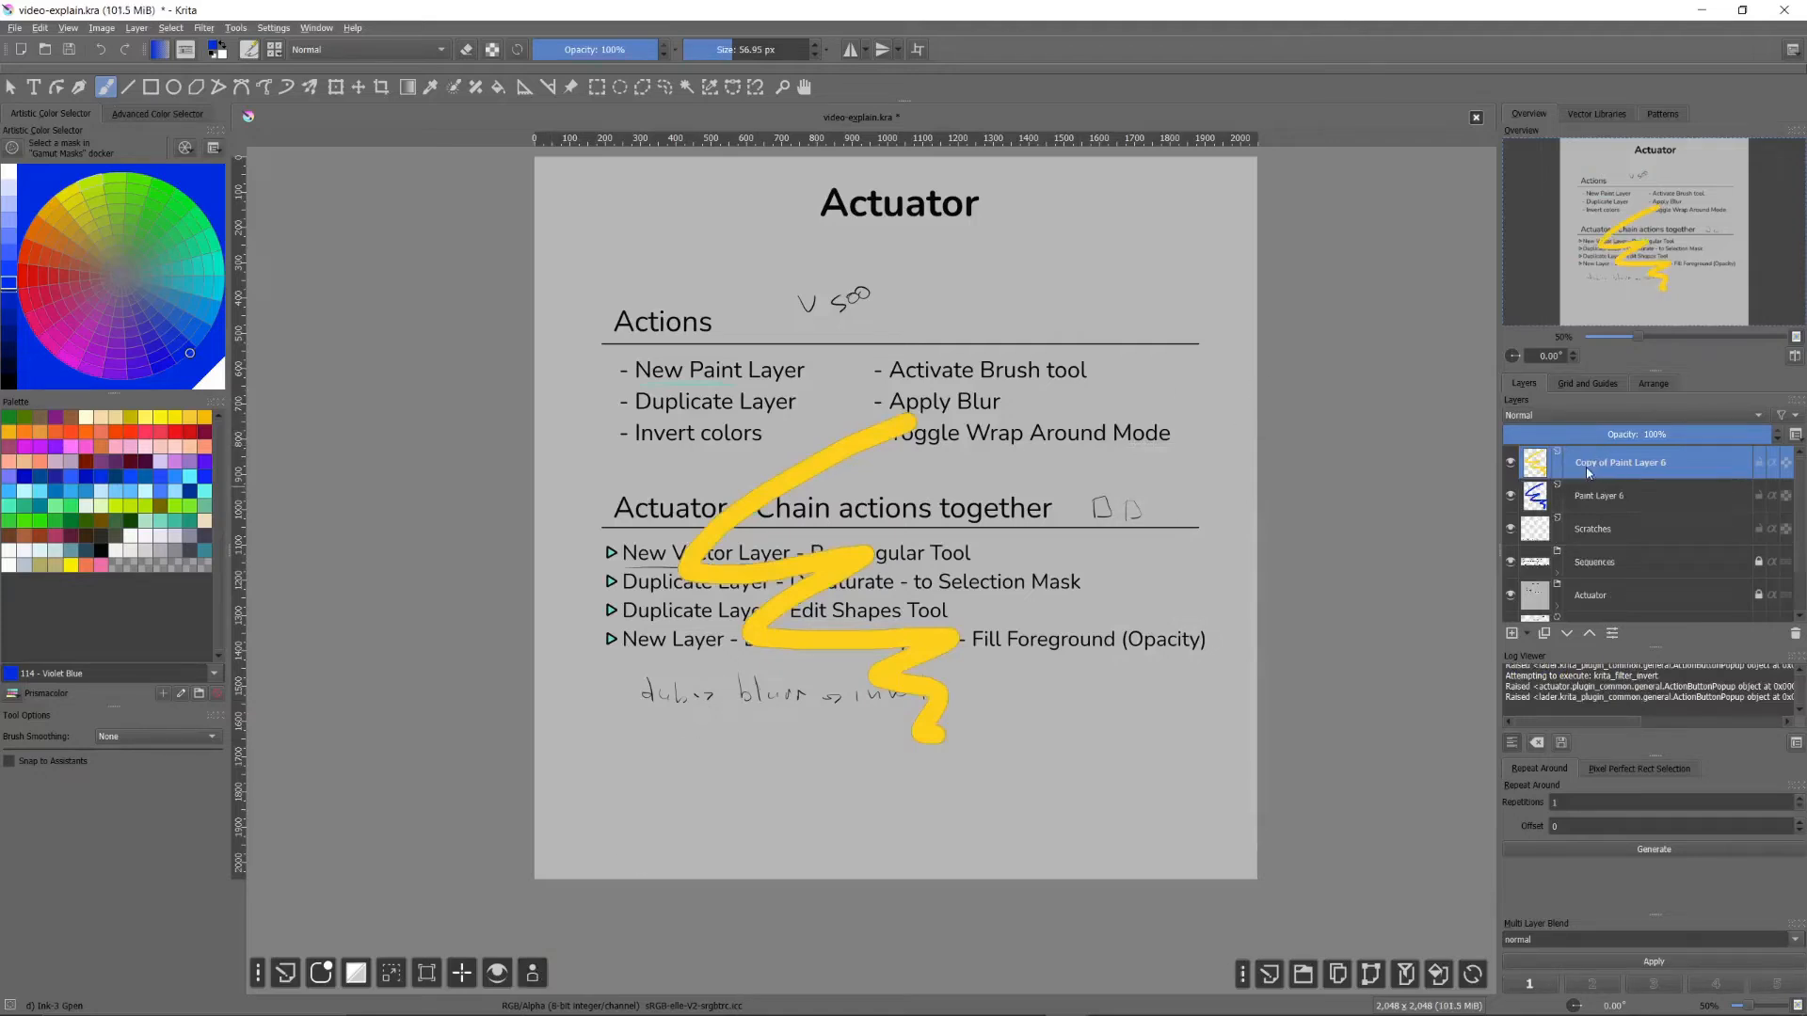
pyautogui.moveTo(1806, 311); pyautogui.dragTo(1036, 101)
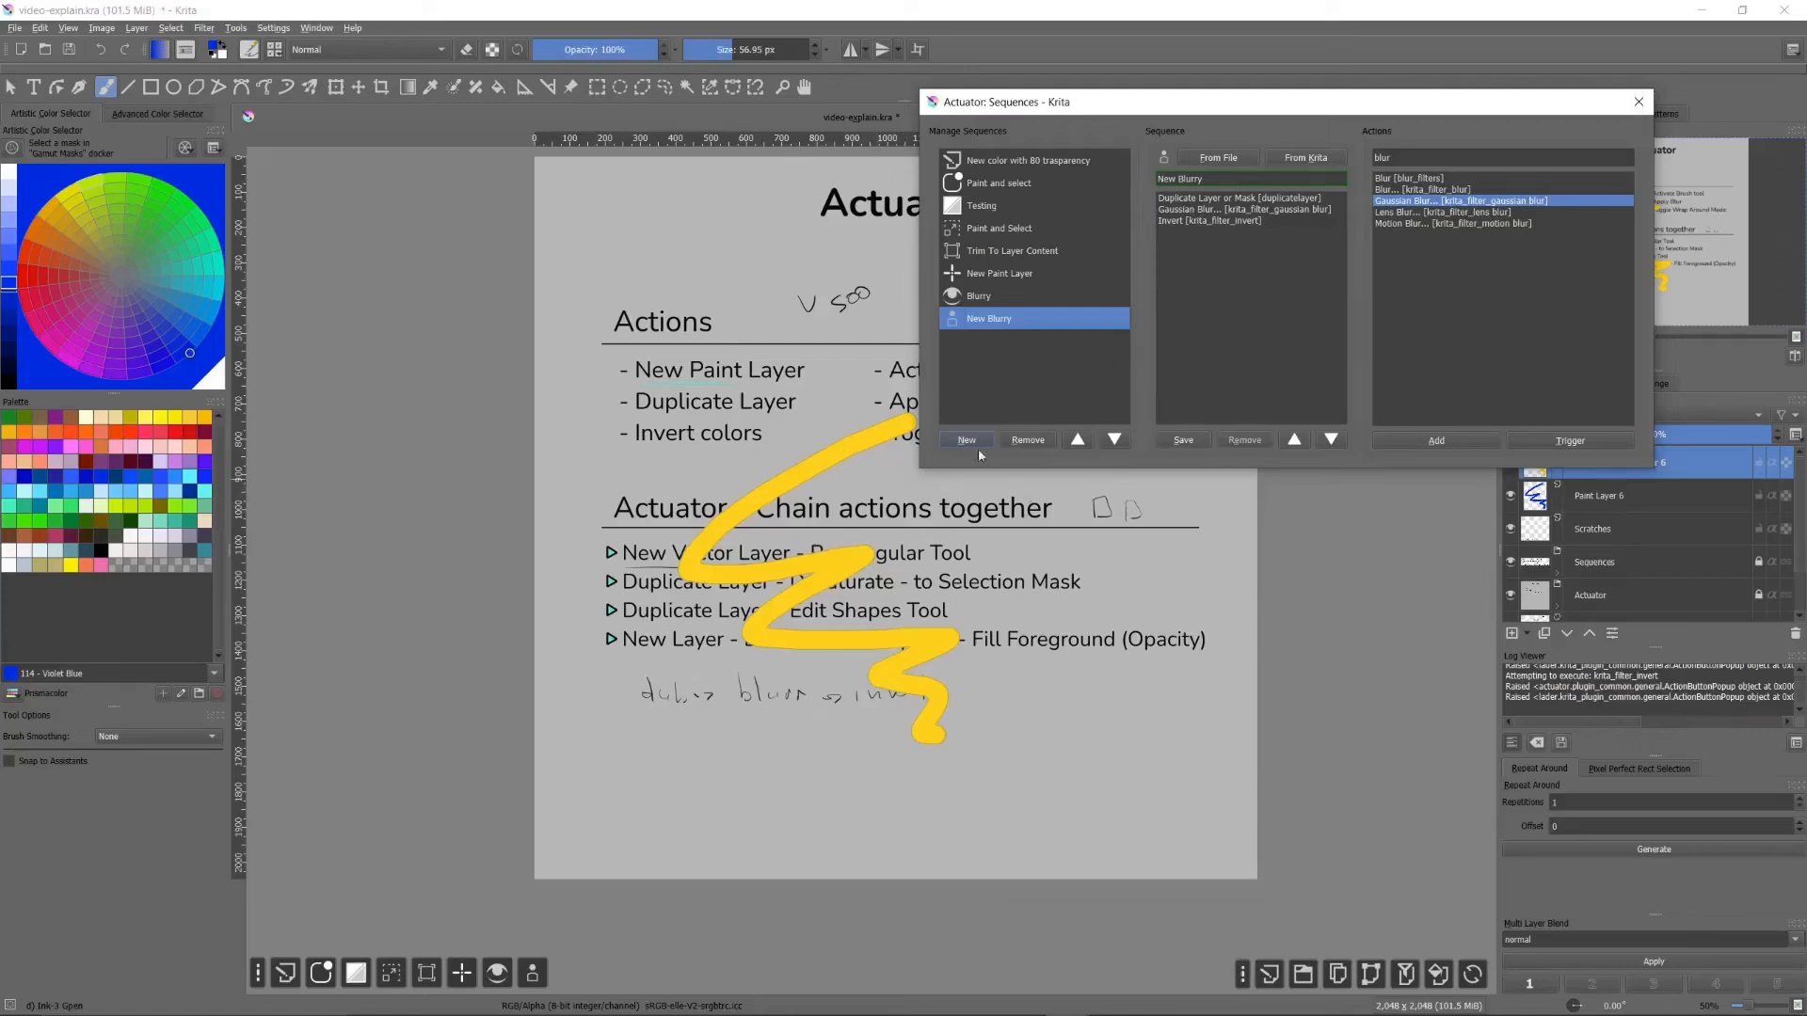
pyautogui.moveTo(1287, 103); pyautogui.dragTo(1300, 214)
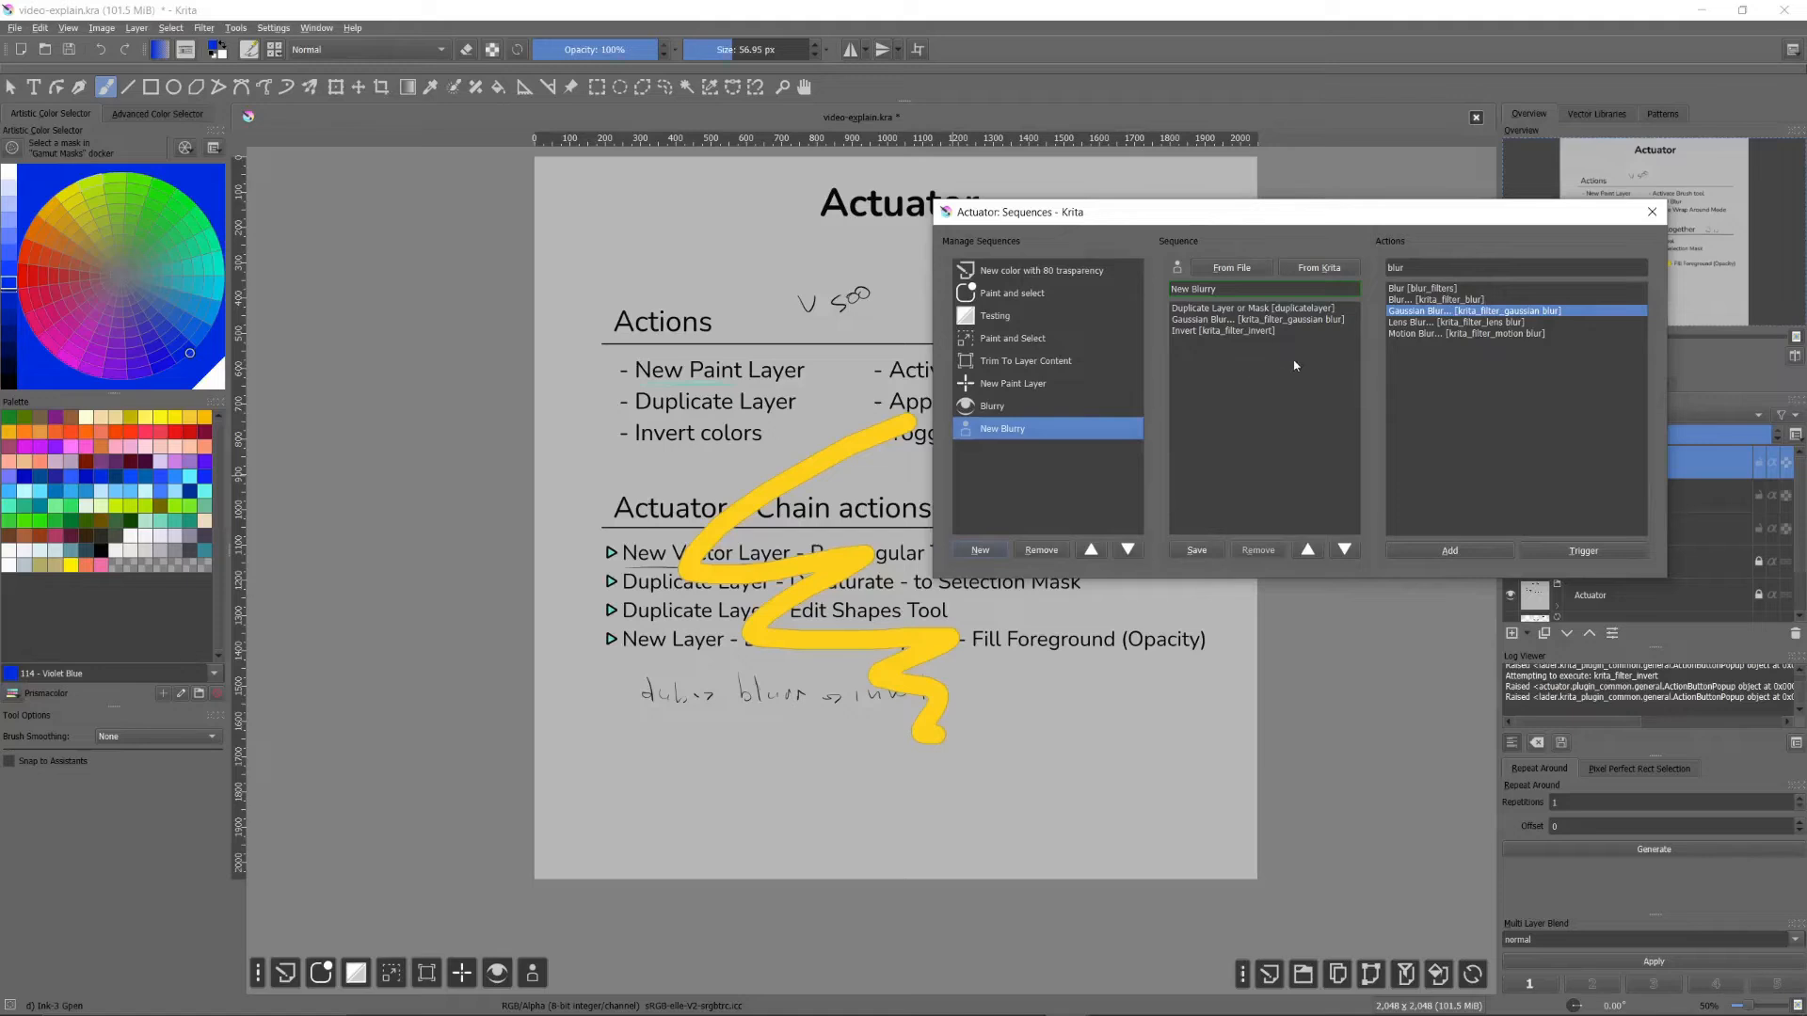
pyautogui.moveTo(1355, 218); pyautogui.dragTo(1357, 256)
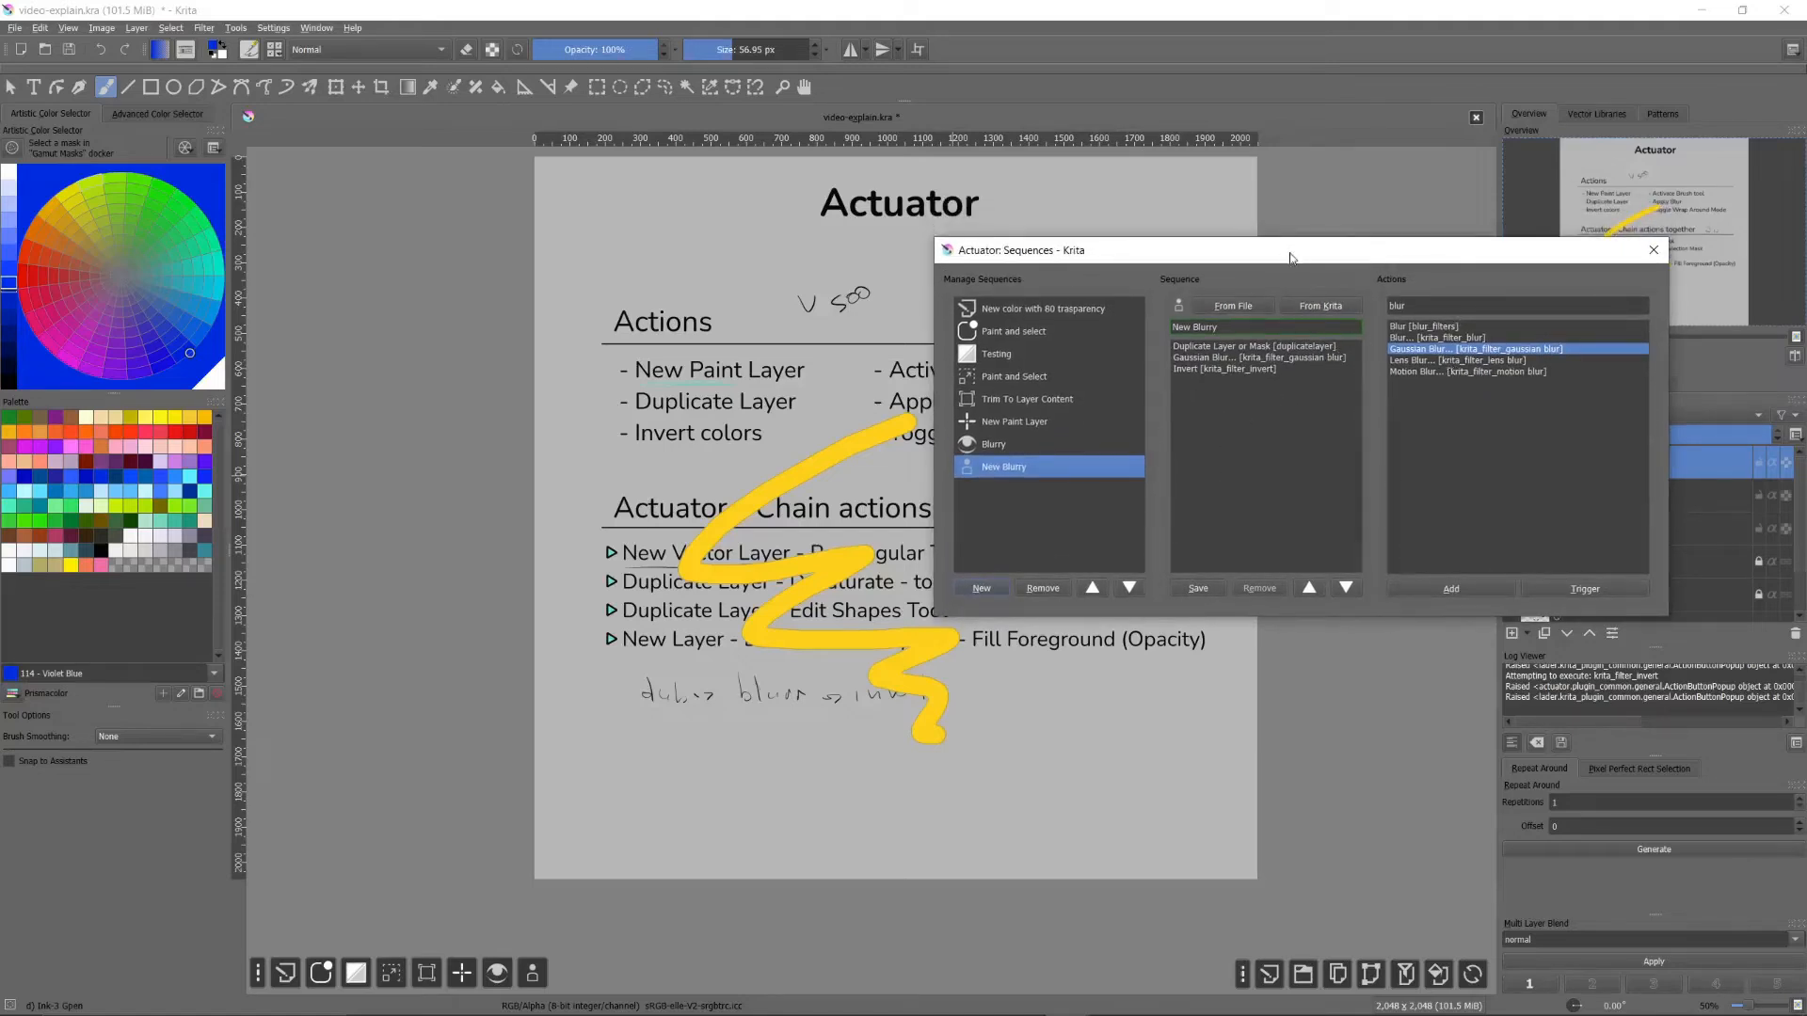
pyautogui.moveTo(1291, 252); pyautogui.dragTo(1309, 163)
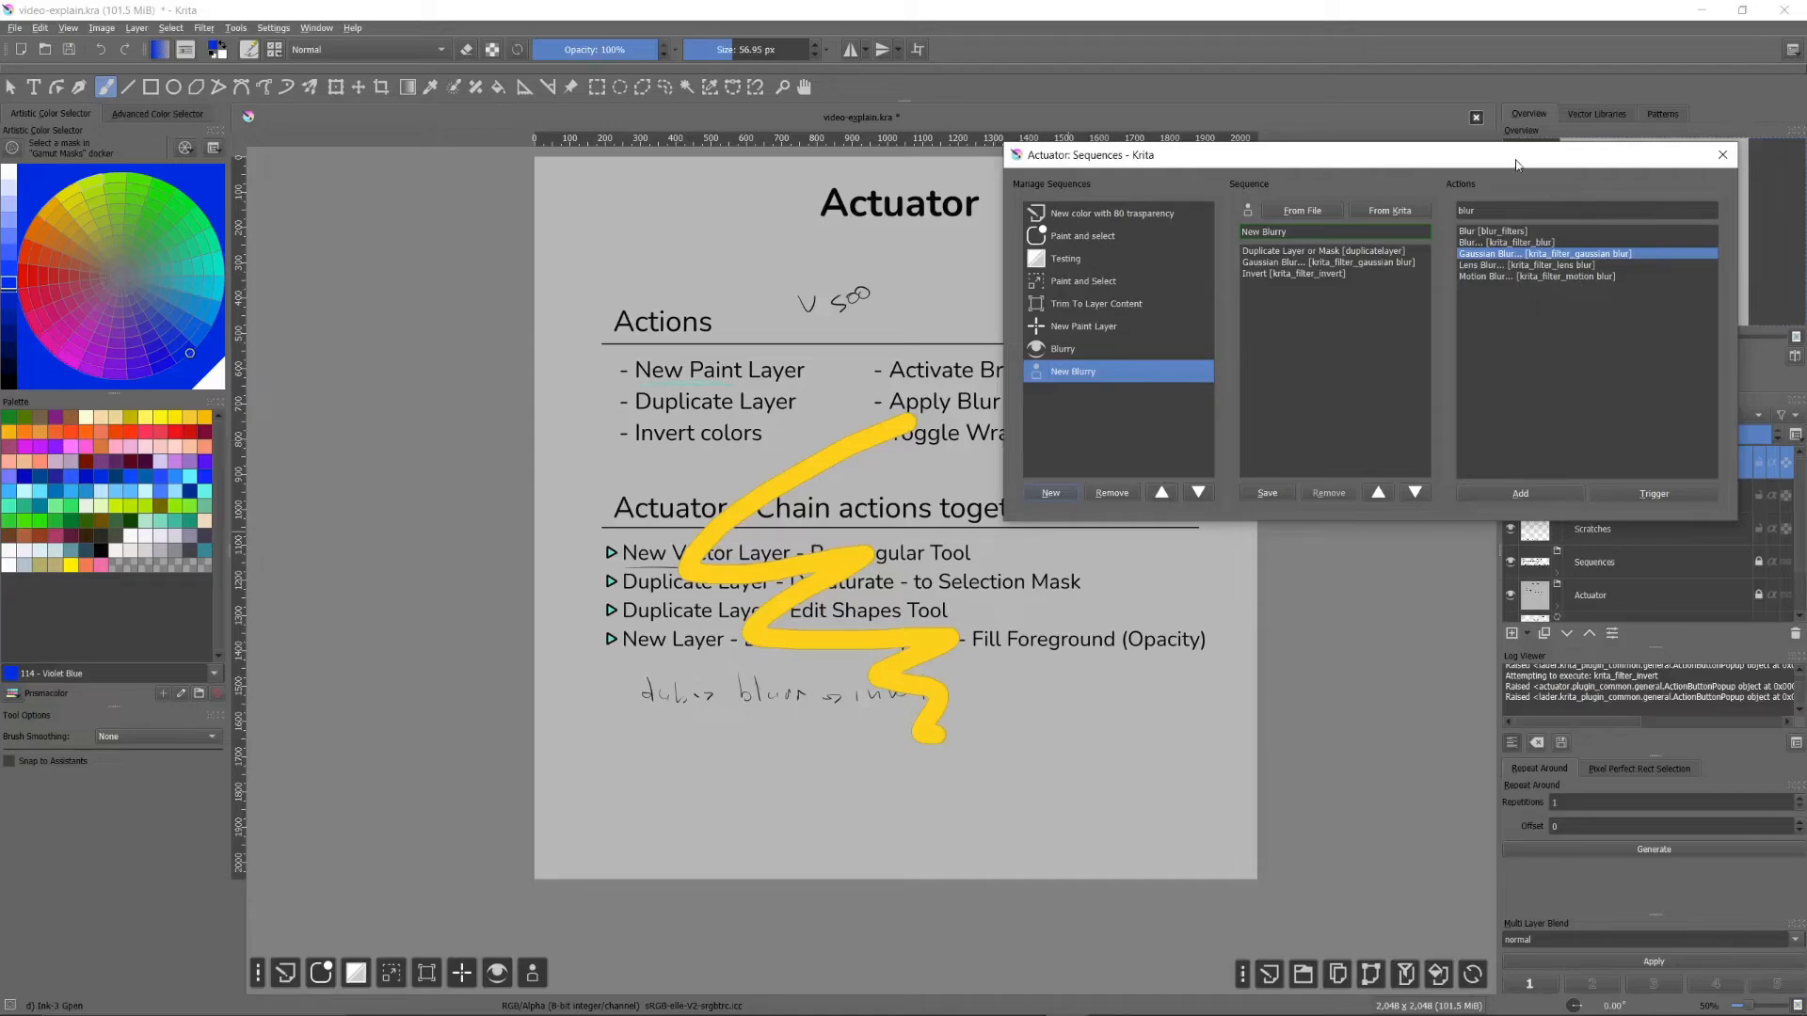
pyautogui.moveTo(1517, 159); pyautogui.dragTo(1518, 178)
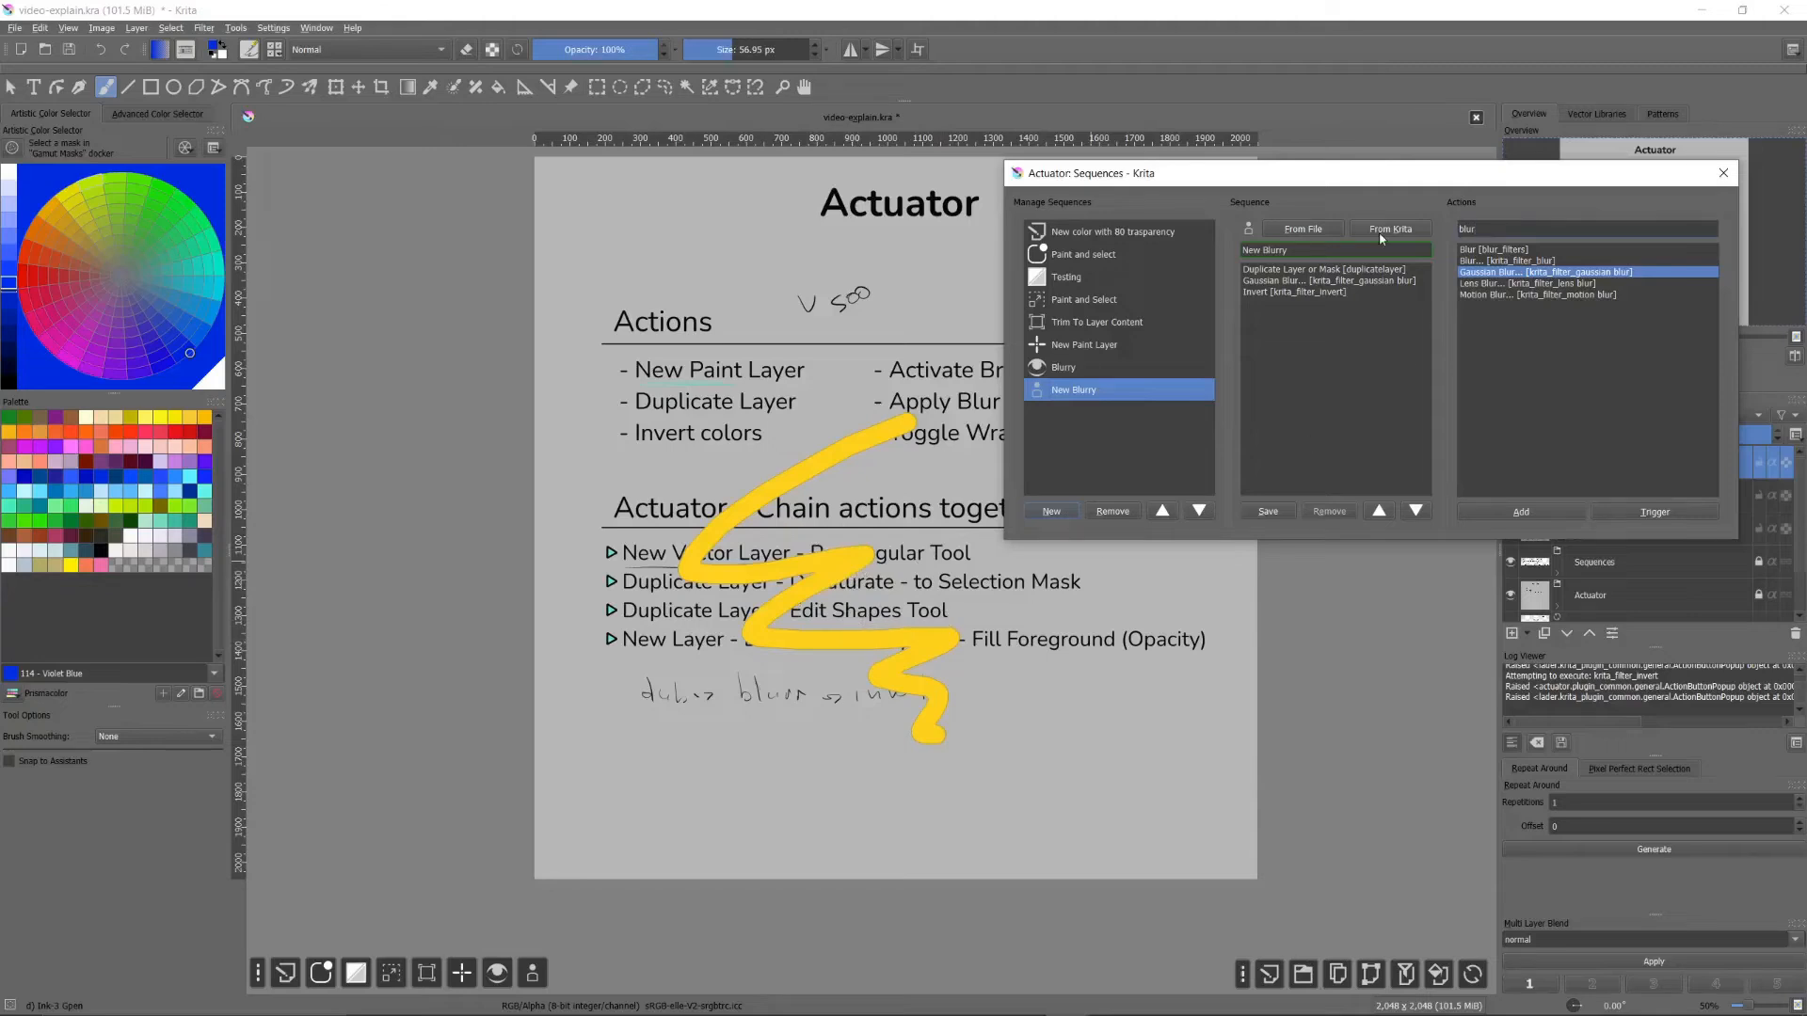
# Step: Search the available actions for "invert" and trigger Invert twice on the copied zigzag layer
pyautogui.hotkey('ctrl', 'a')
pyautogui.write('invert')
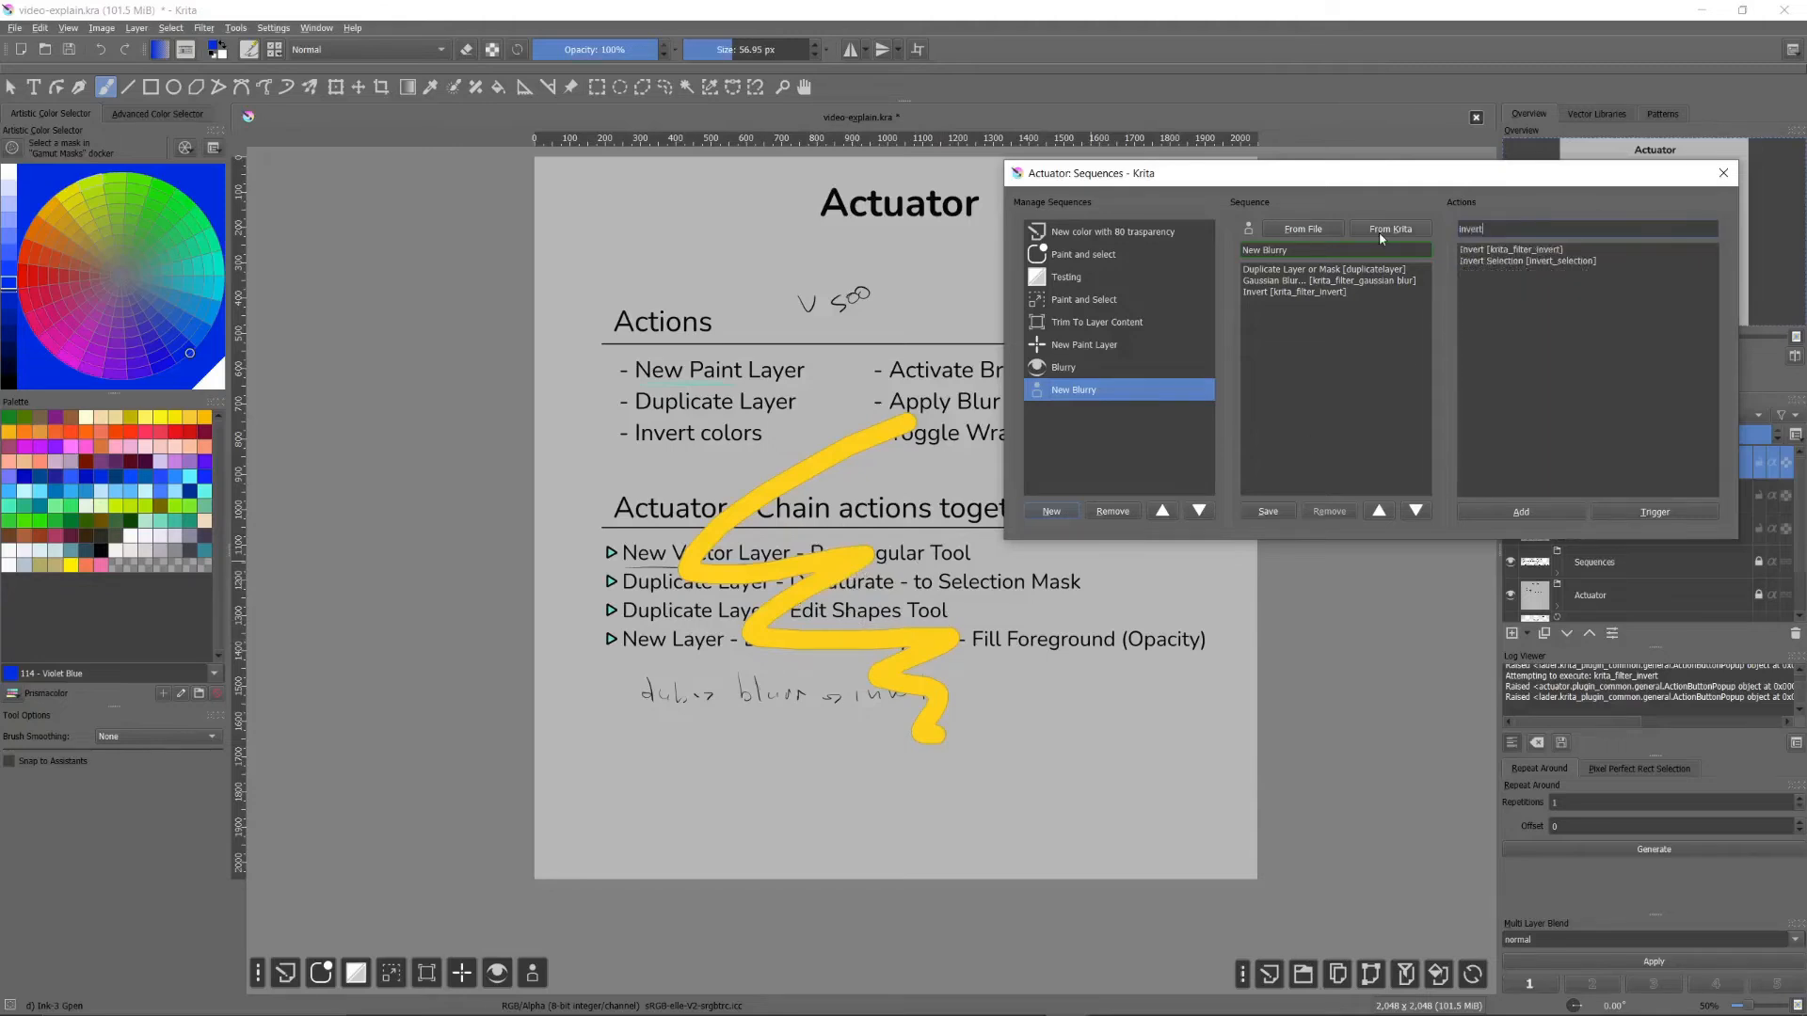
pyautogui.click(1498, 250)
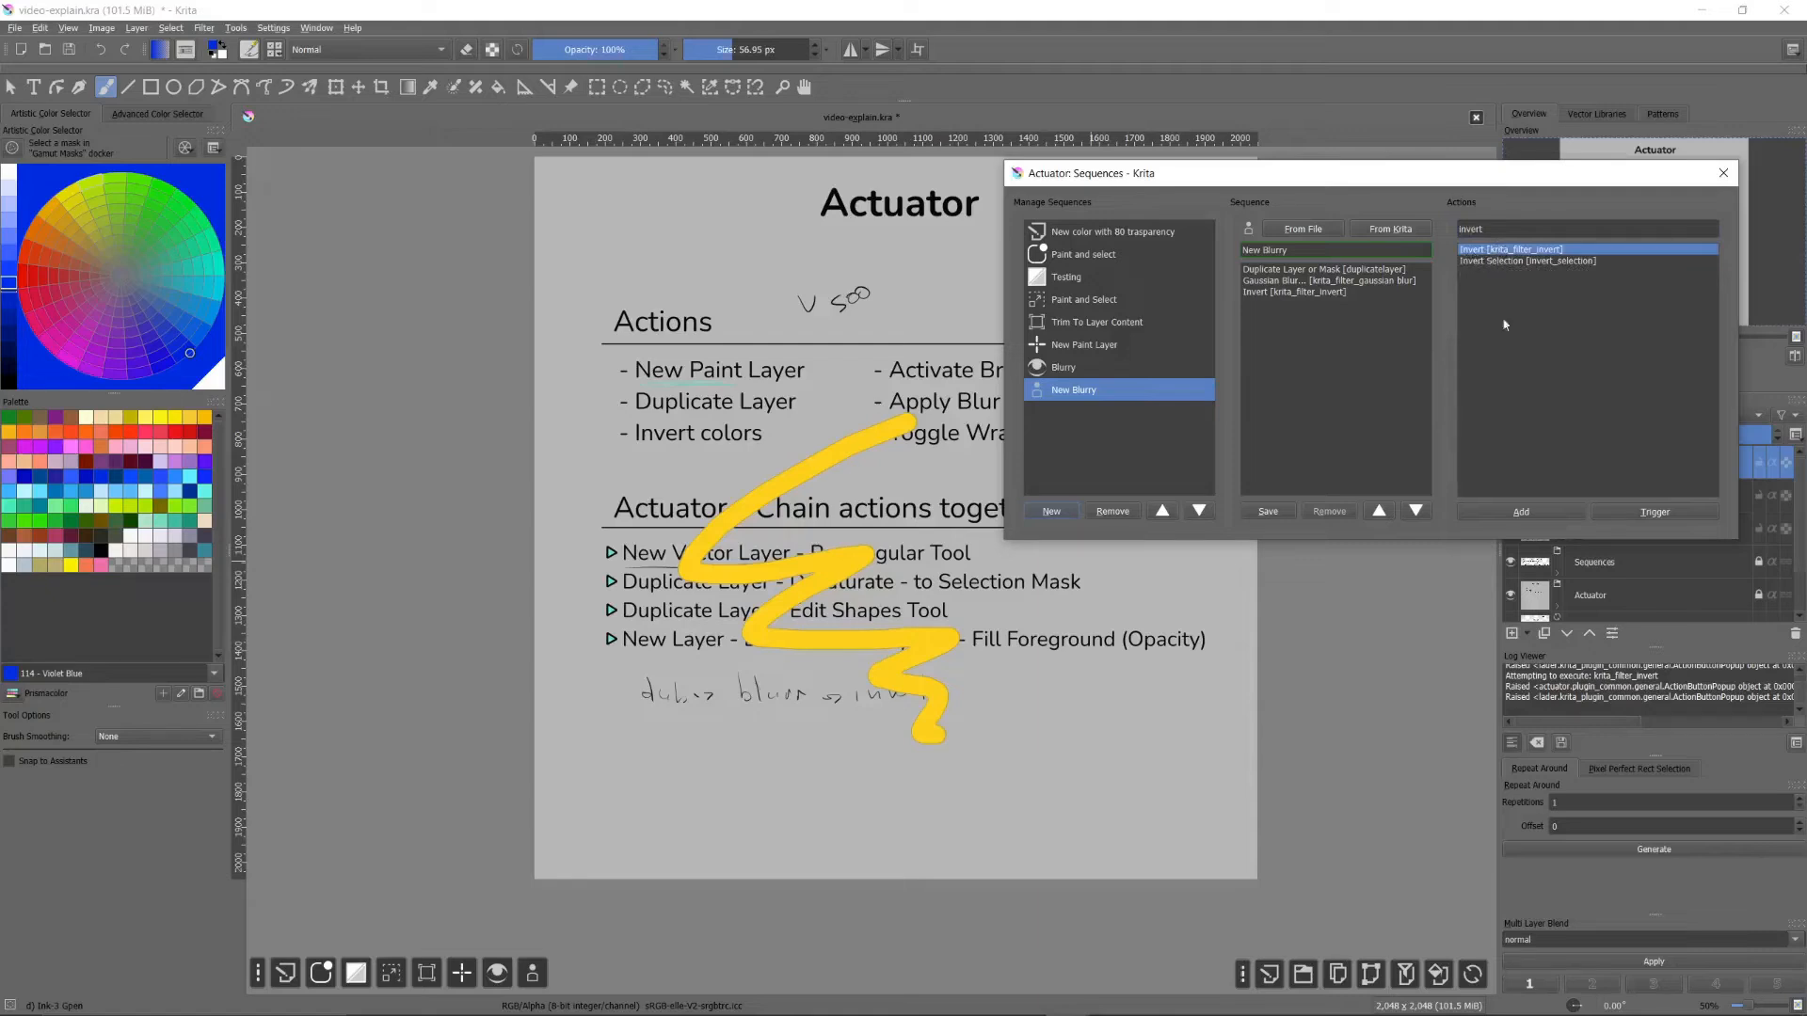
pyautogui.click(1635, 511)
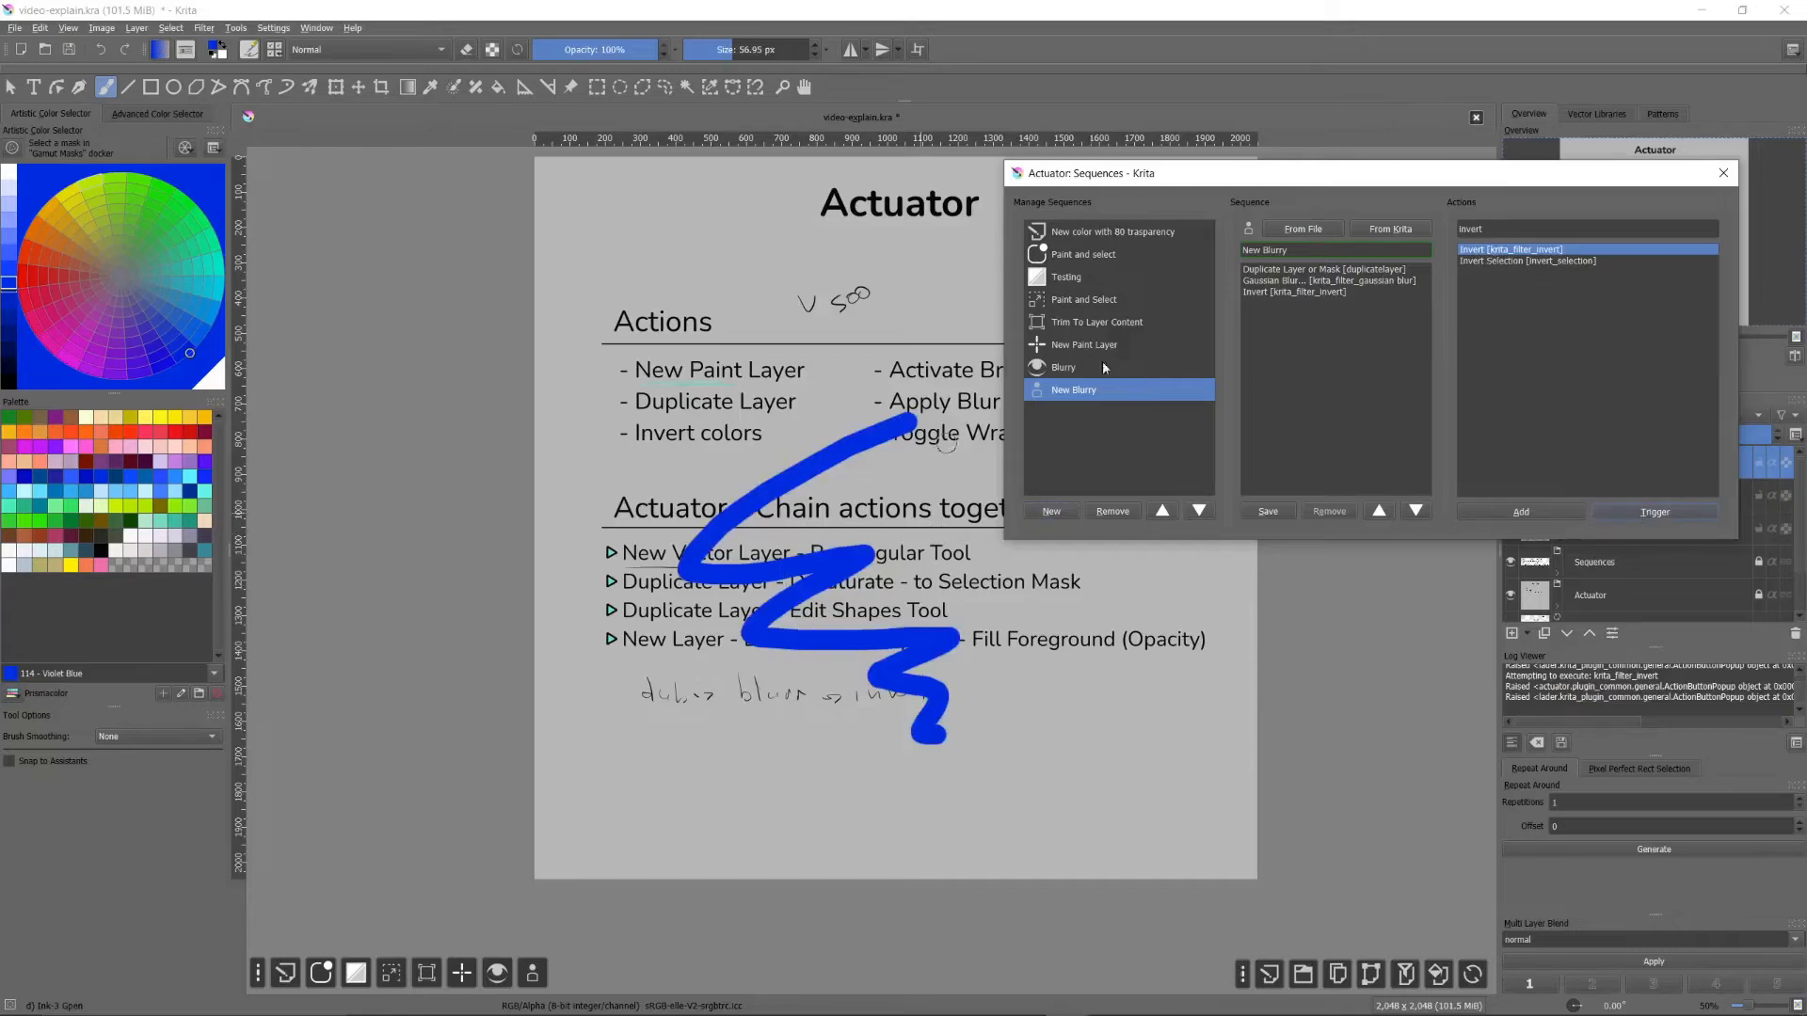
pyautogui.click(1655, 512)
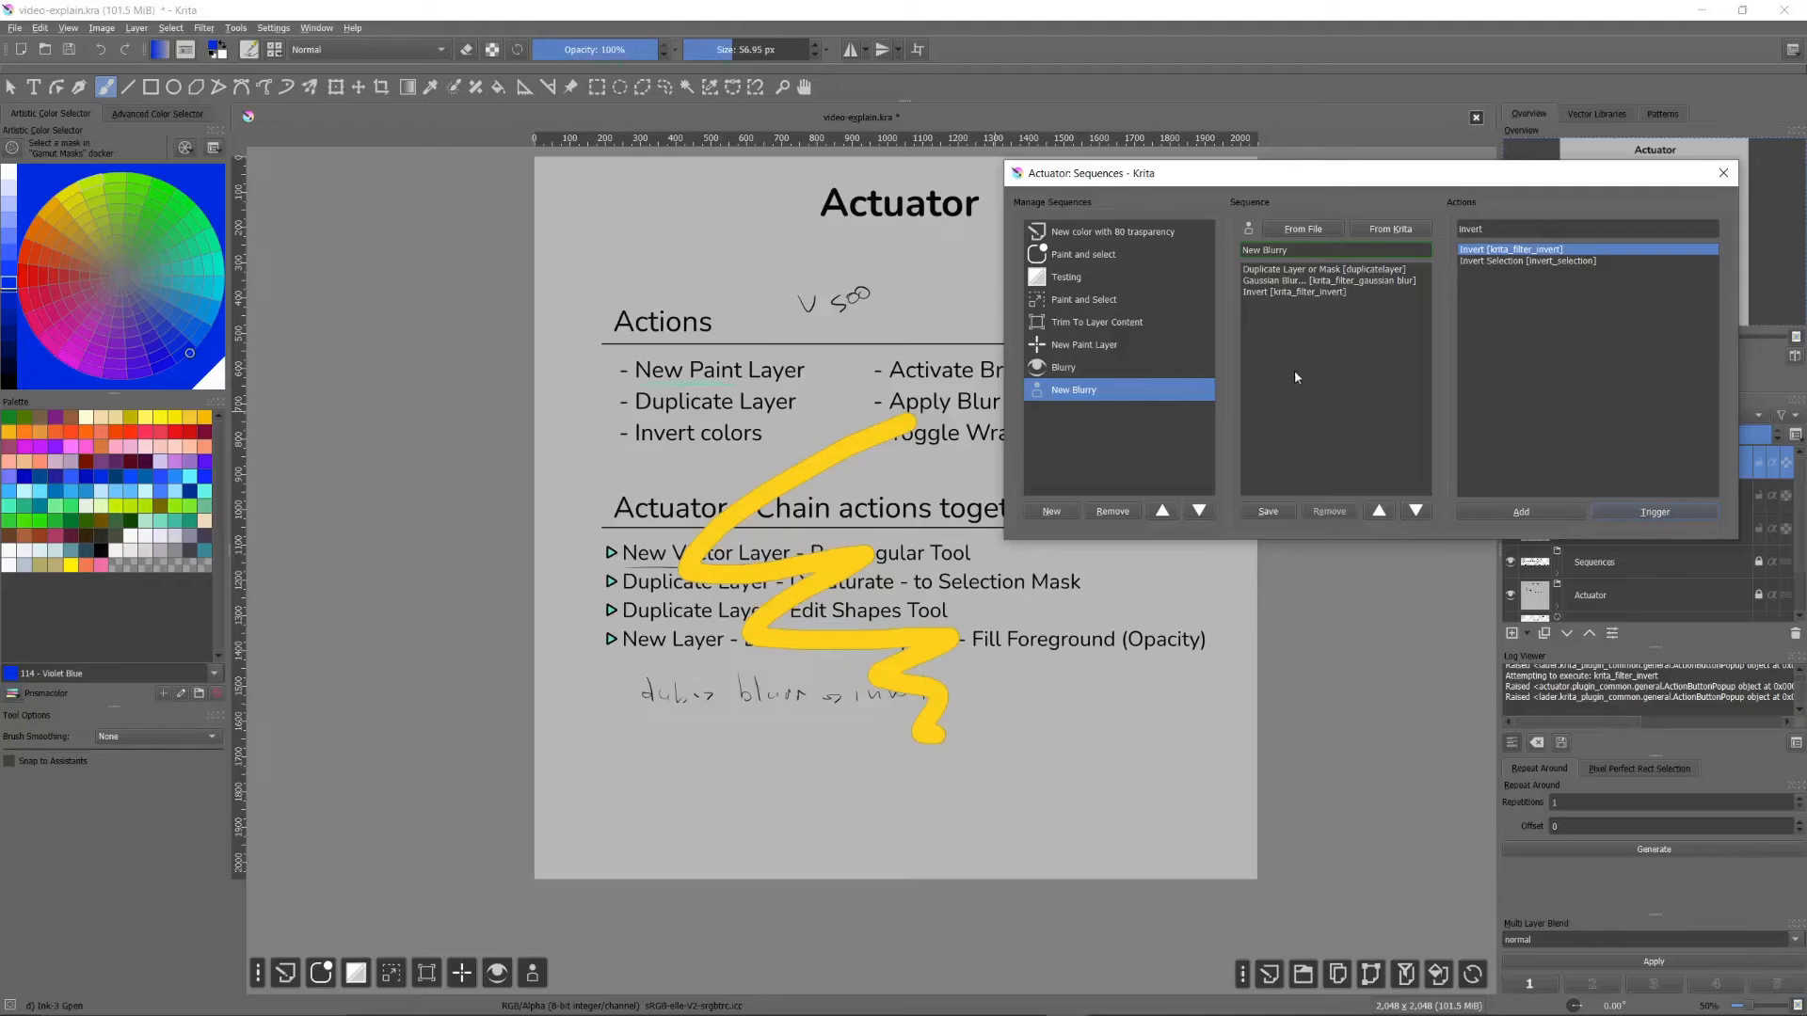
# Step: Step through the Duplicate Layer or Mask, Gaussian Blur and Invert actions of the New Blurry sequence
pyautogui.click(1246, 273)
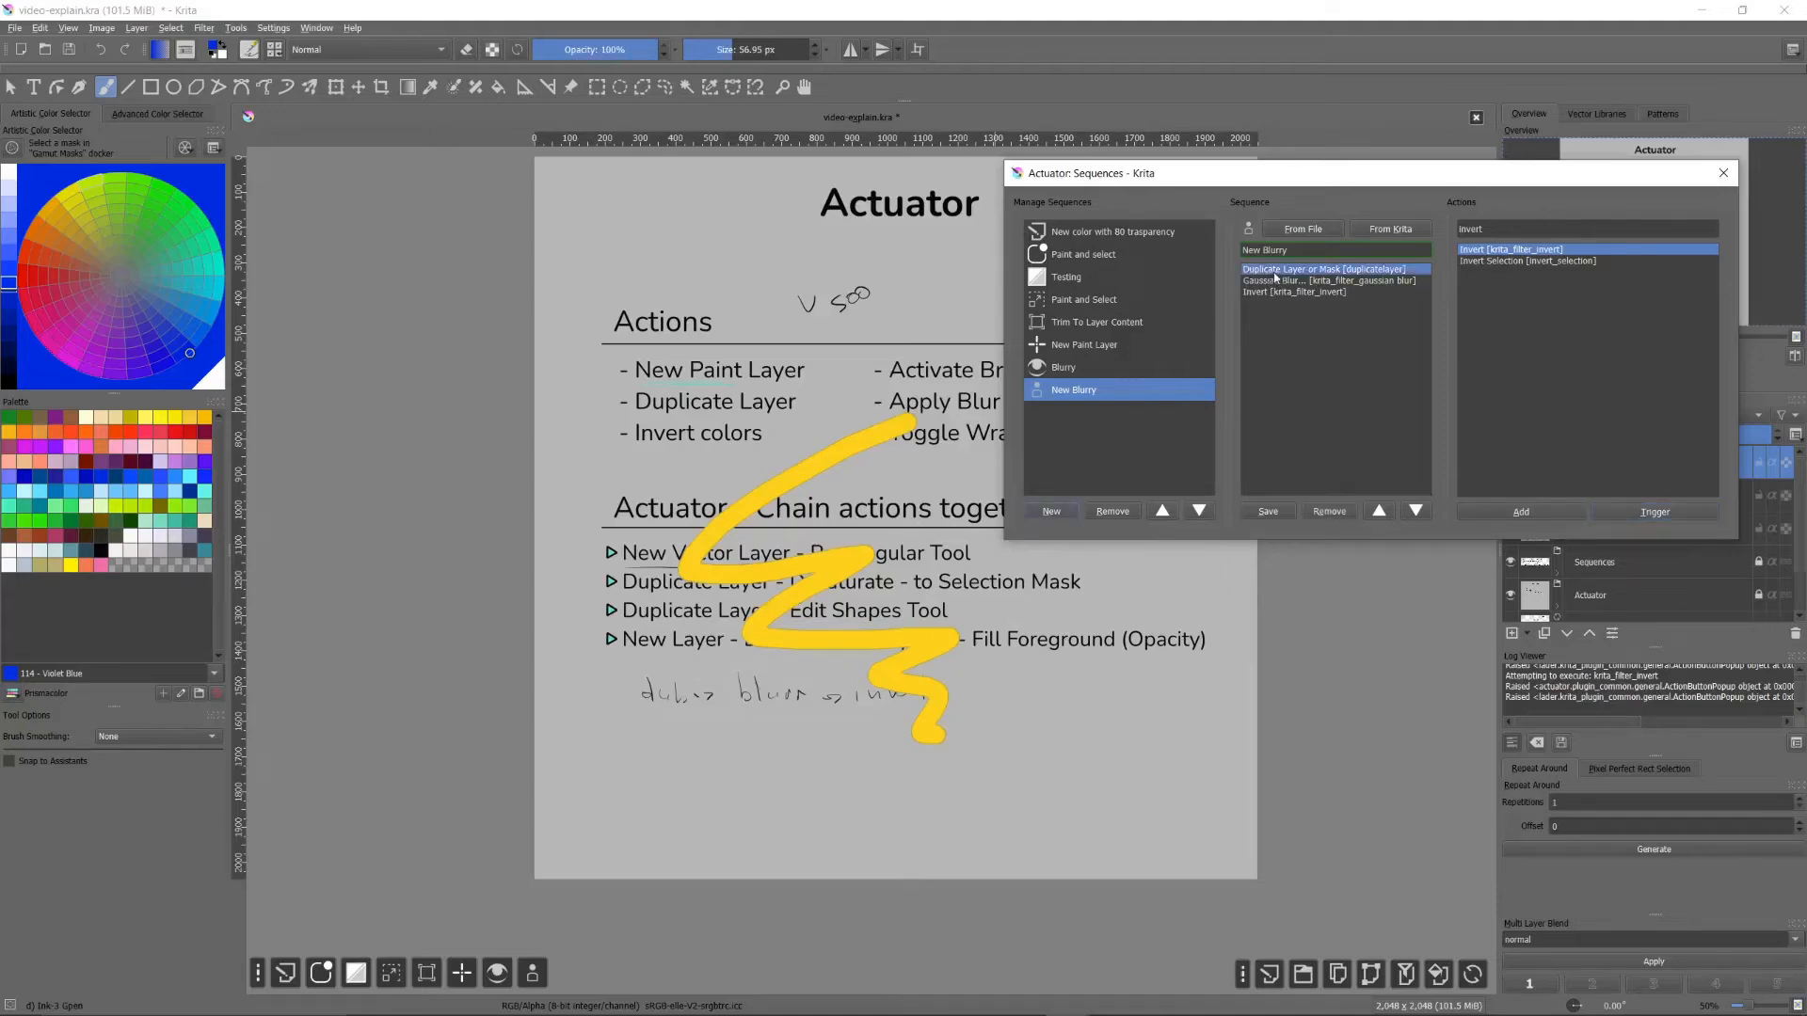
pyautogui.click(1287, 281)
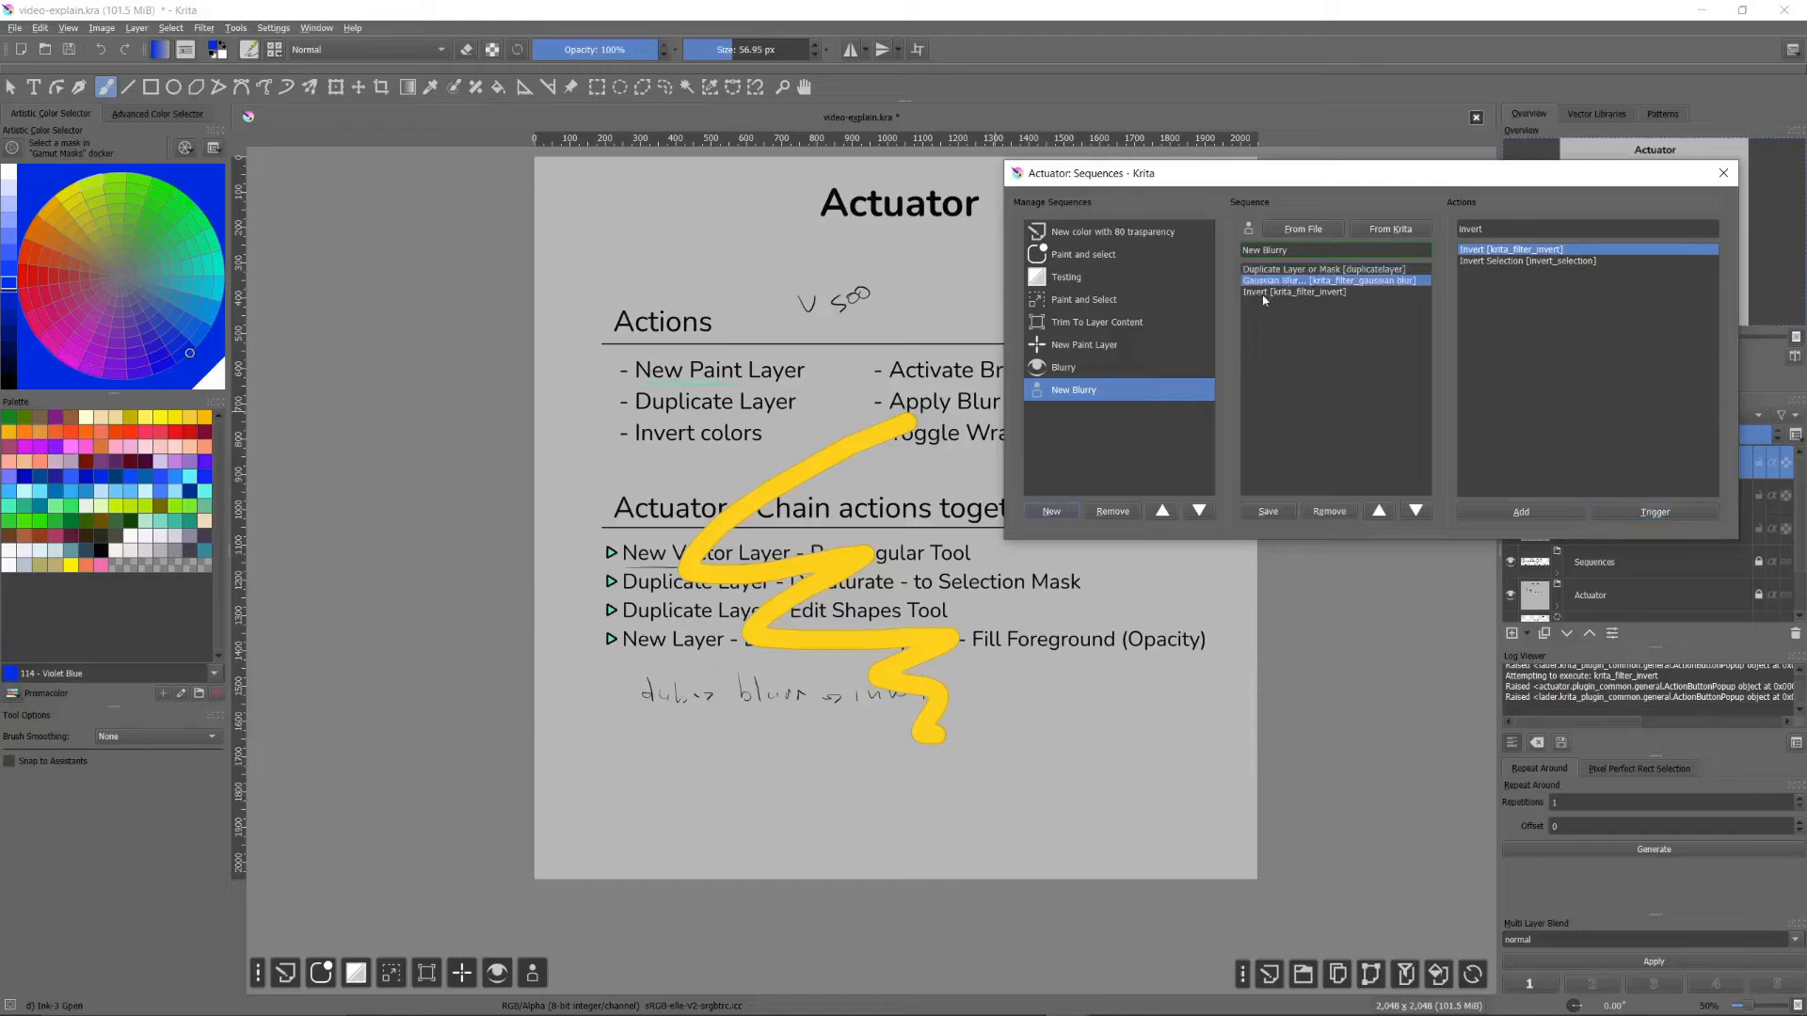
pyautogui.click(1295, 293)
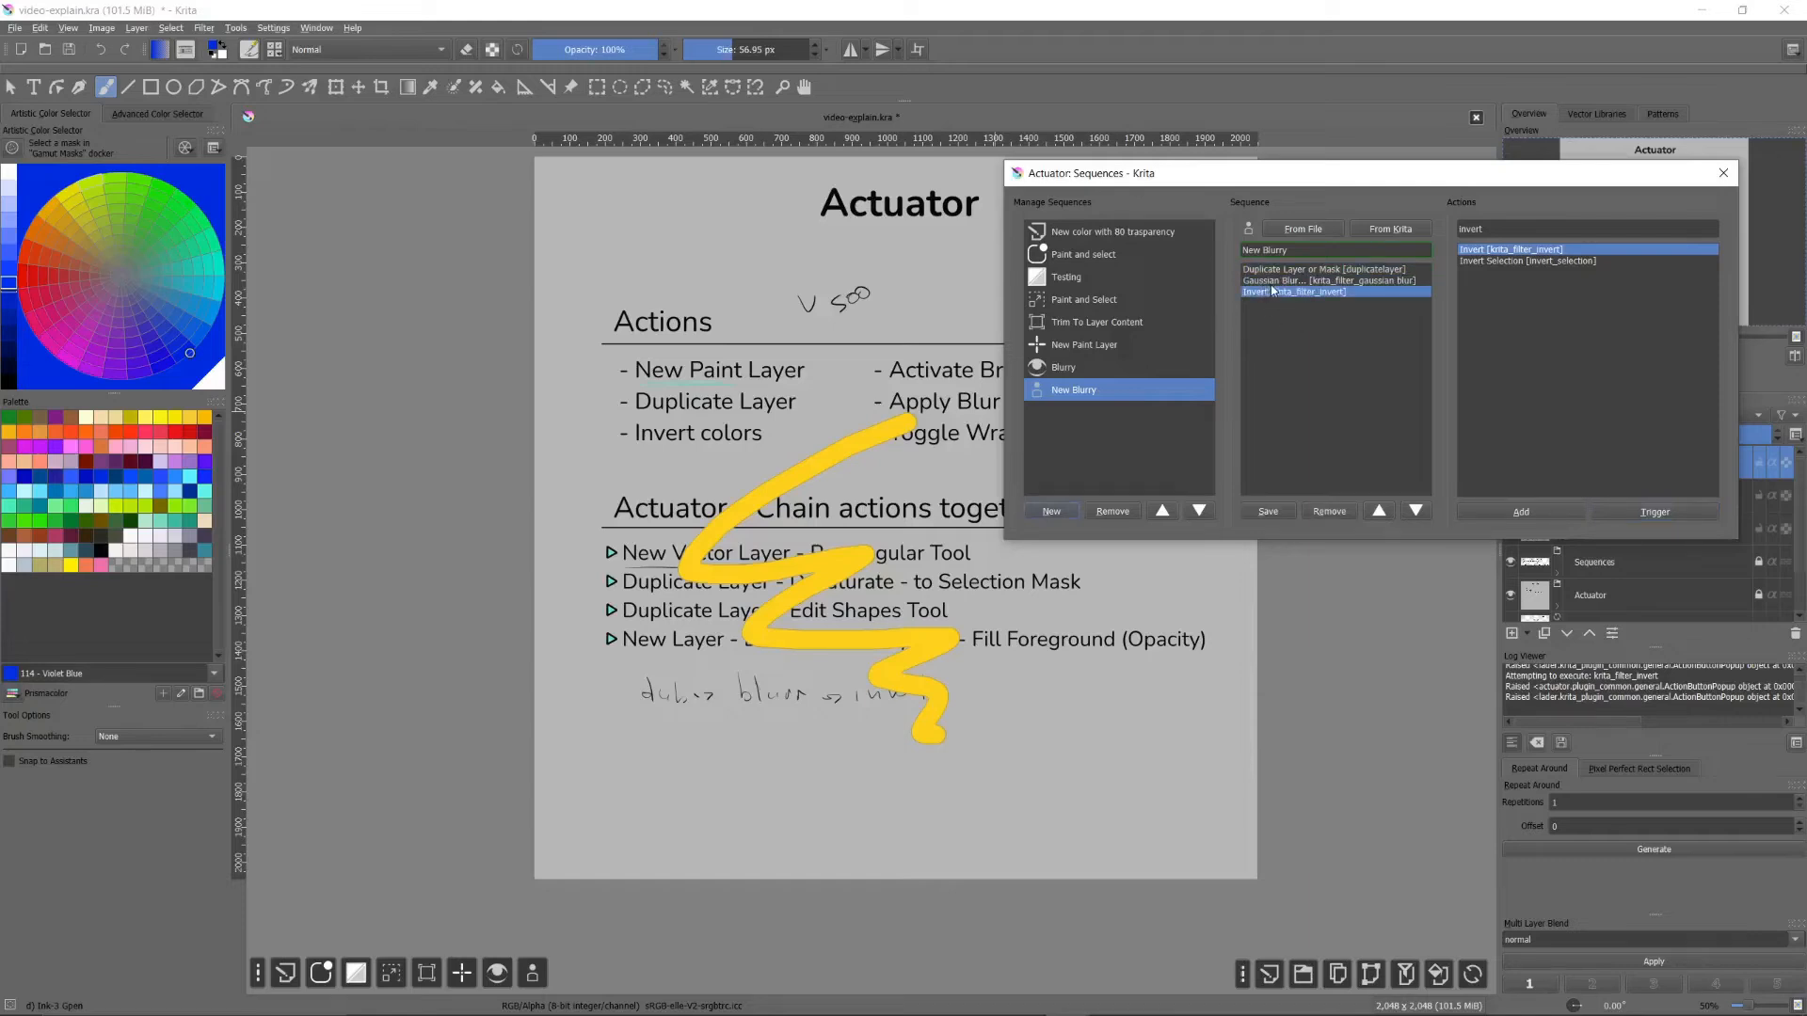
pyautogui.click(1274, 284)
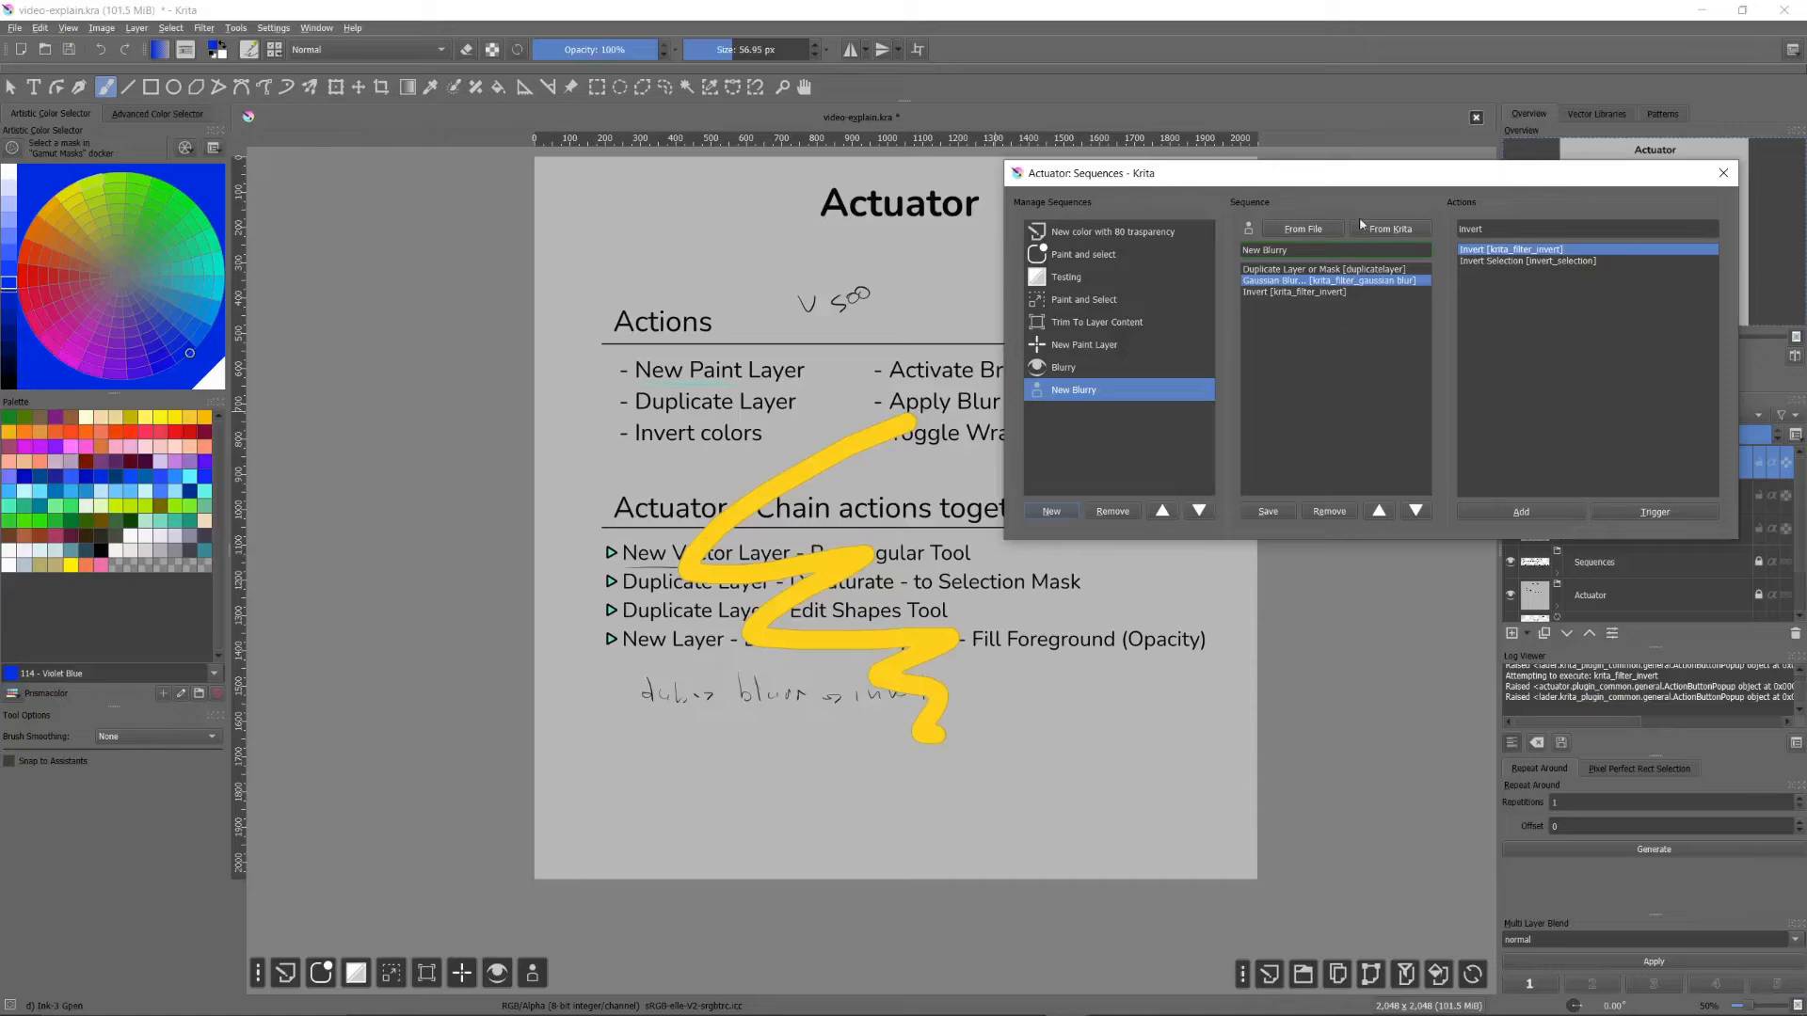
# Step: Search the available actions for "blur" and trigger Gaussian Blur on the copied zigzag layer
pyautogui.moveTo(1378, 175); pyautogui.dragTo(1379, 194)
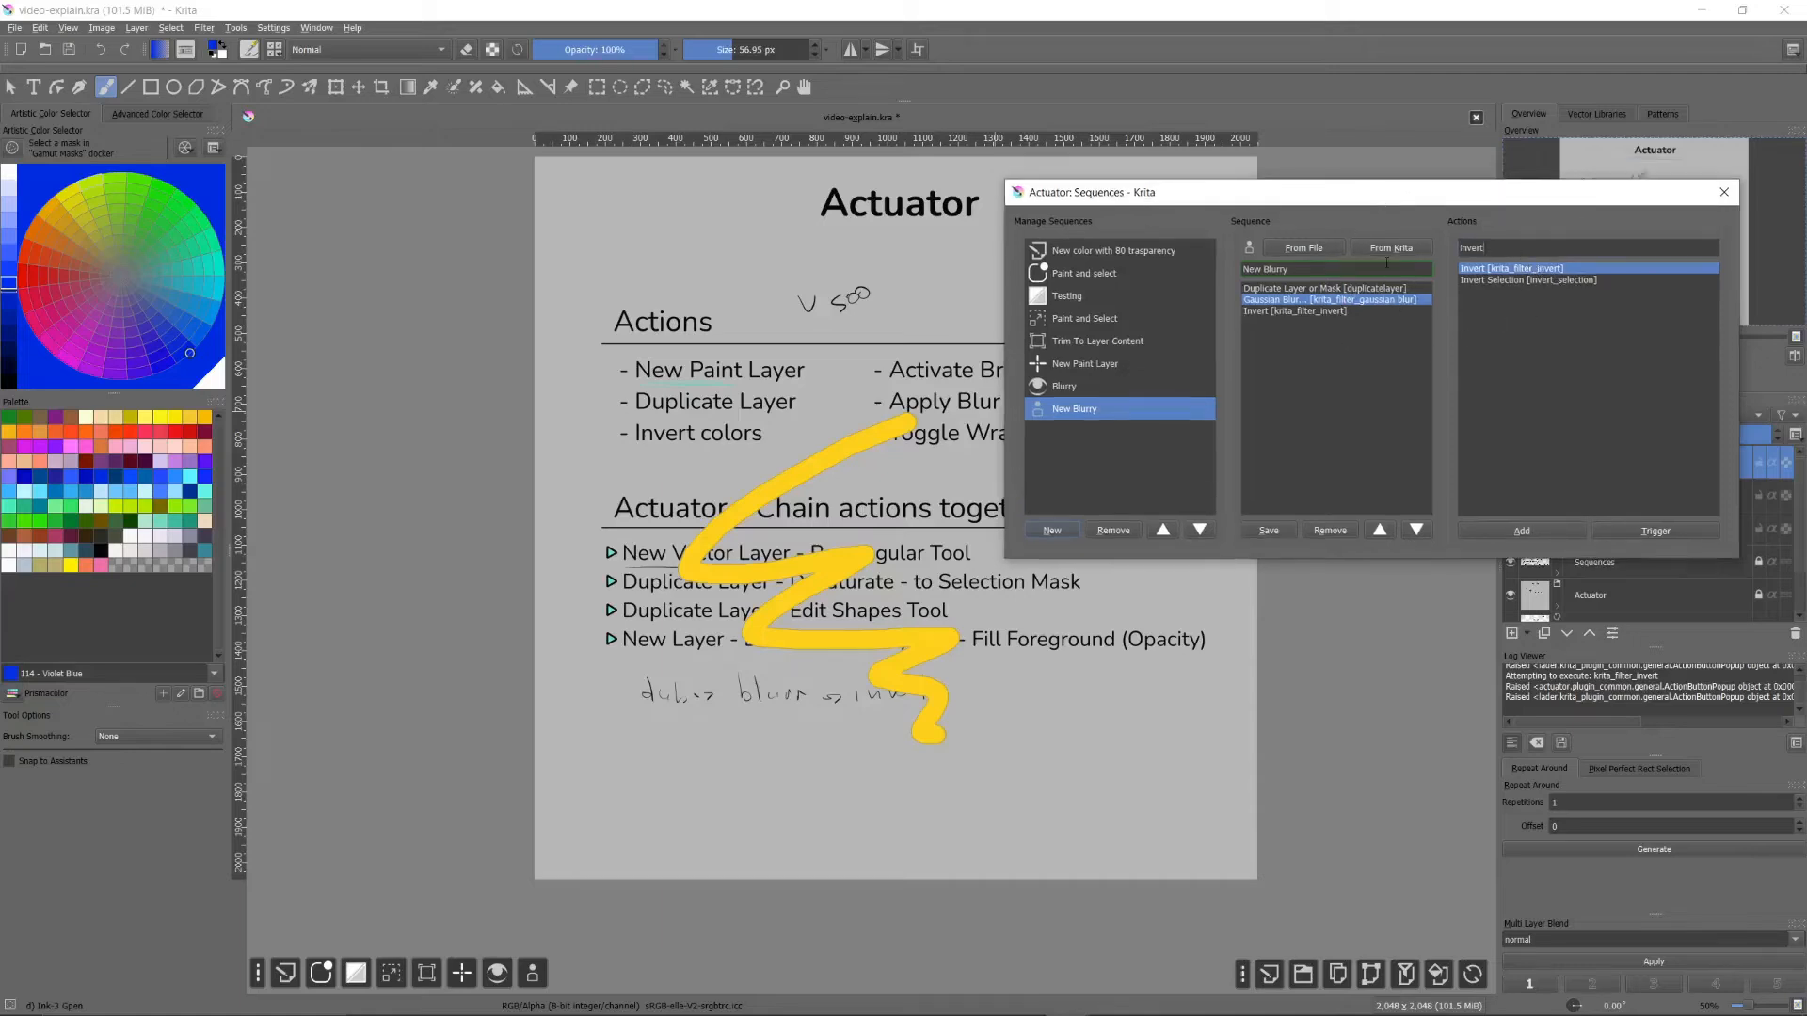
pyautogui.press('BackSpace')
pyautogui.press('BackSpace')
pyautogui.press('BackSpace')
pyautogui.press('BackSpace')
pyautogui.press('BackSpace')
pyautogui.press('BackSpace')
pyautogui.write('bl')
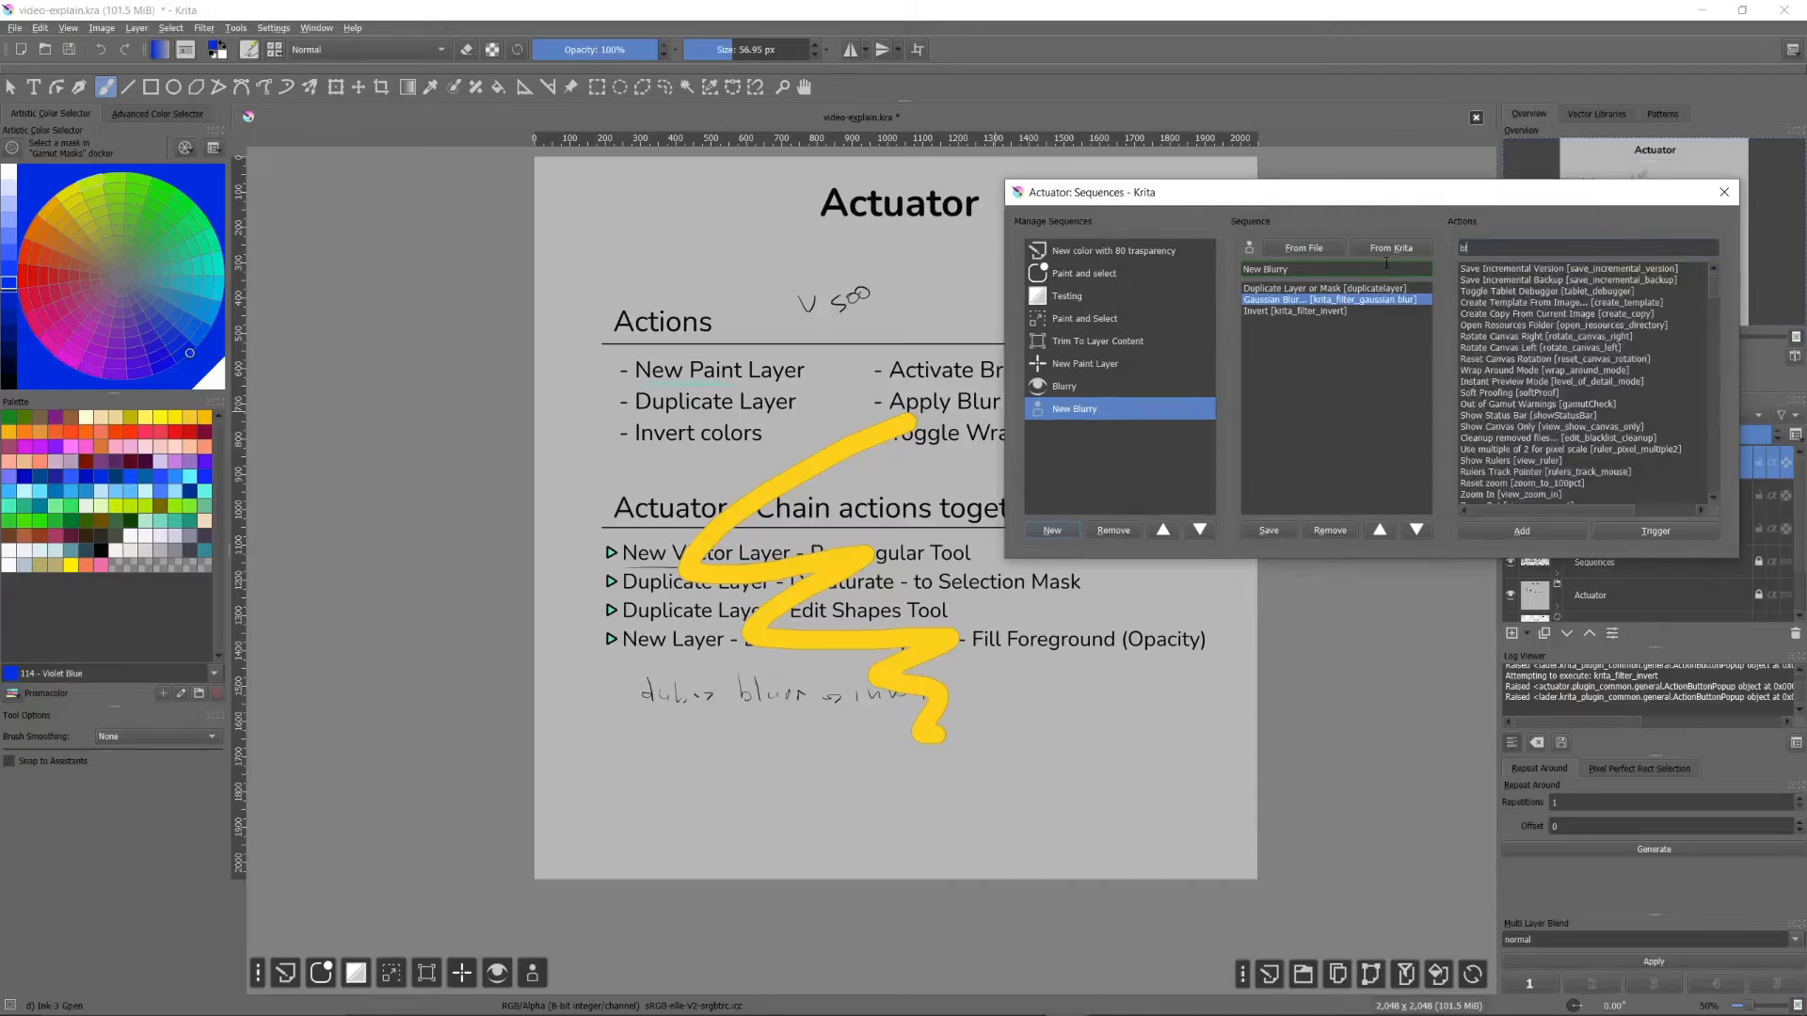
pyautogui.write('ur')
pyautogui.click(1520, 292)
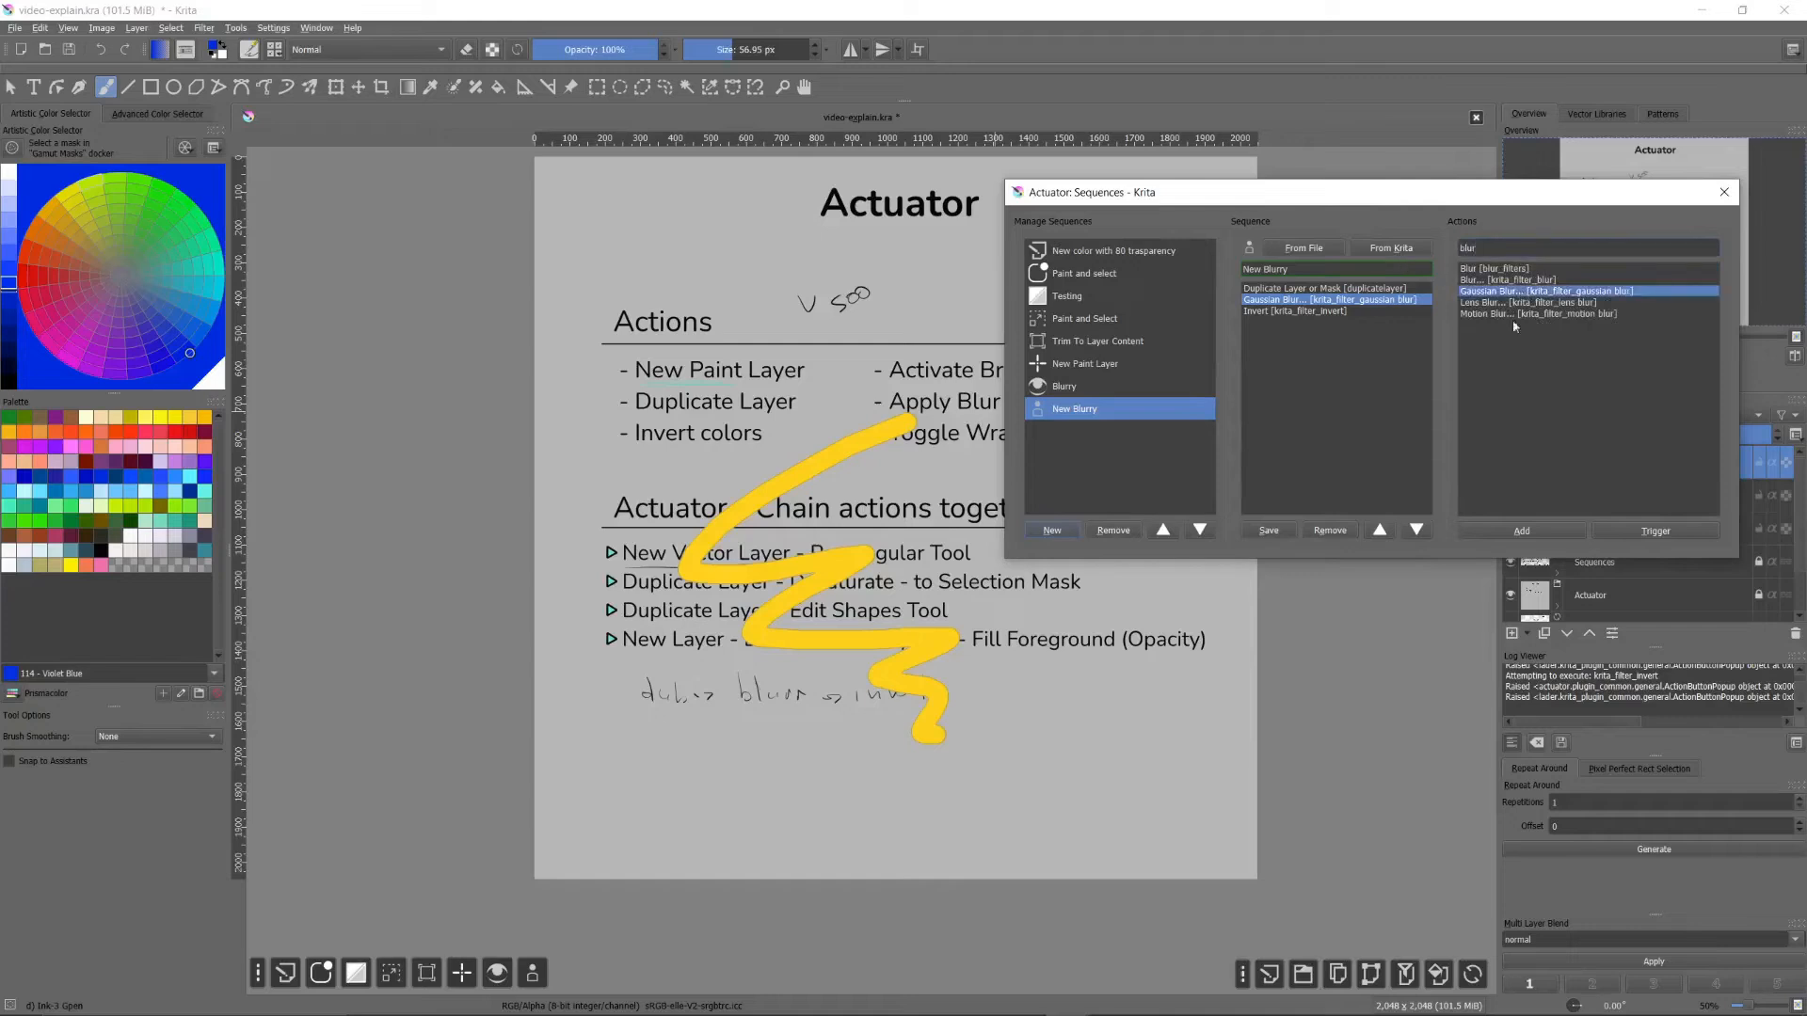
pyautogui.click(1654, 530)
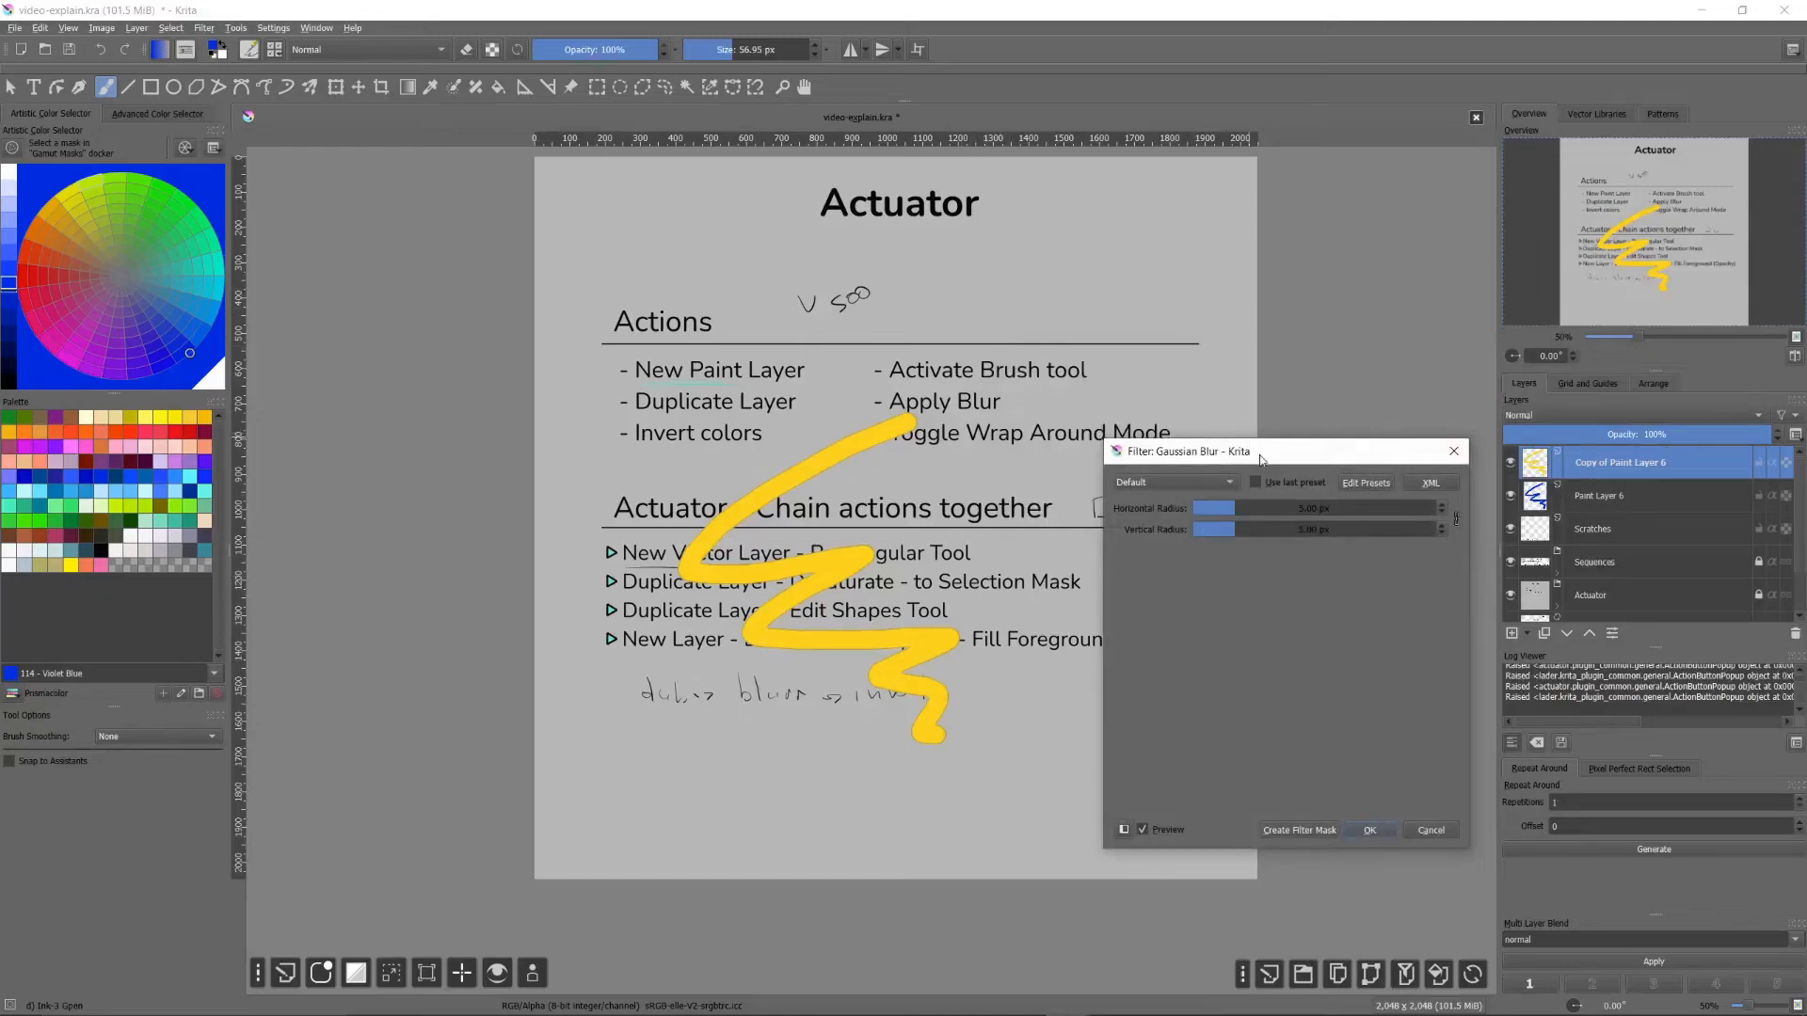
# Step: Preview a Gaussian blur with a radius of about 109 px on the zigzag, and dismiss the filter without applying it
pyautogui.moveTo(1249, 448)
pyautogui.mouseDown()
pyautogui.moveTo(1244, 351)
pyautogui.moveTo(1302, 411)
pyautogui.mouseUp()
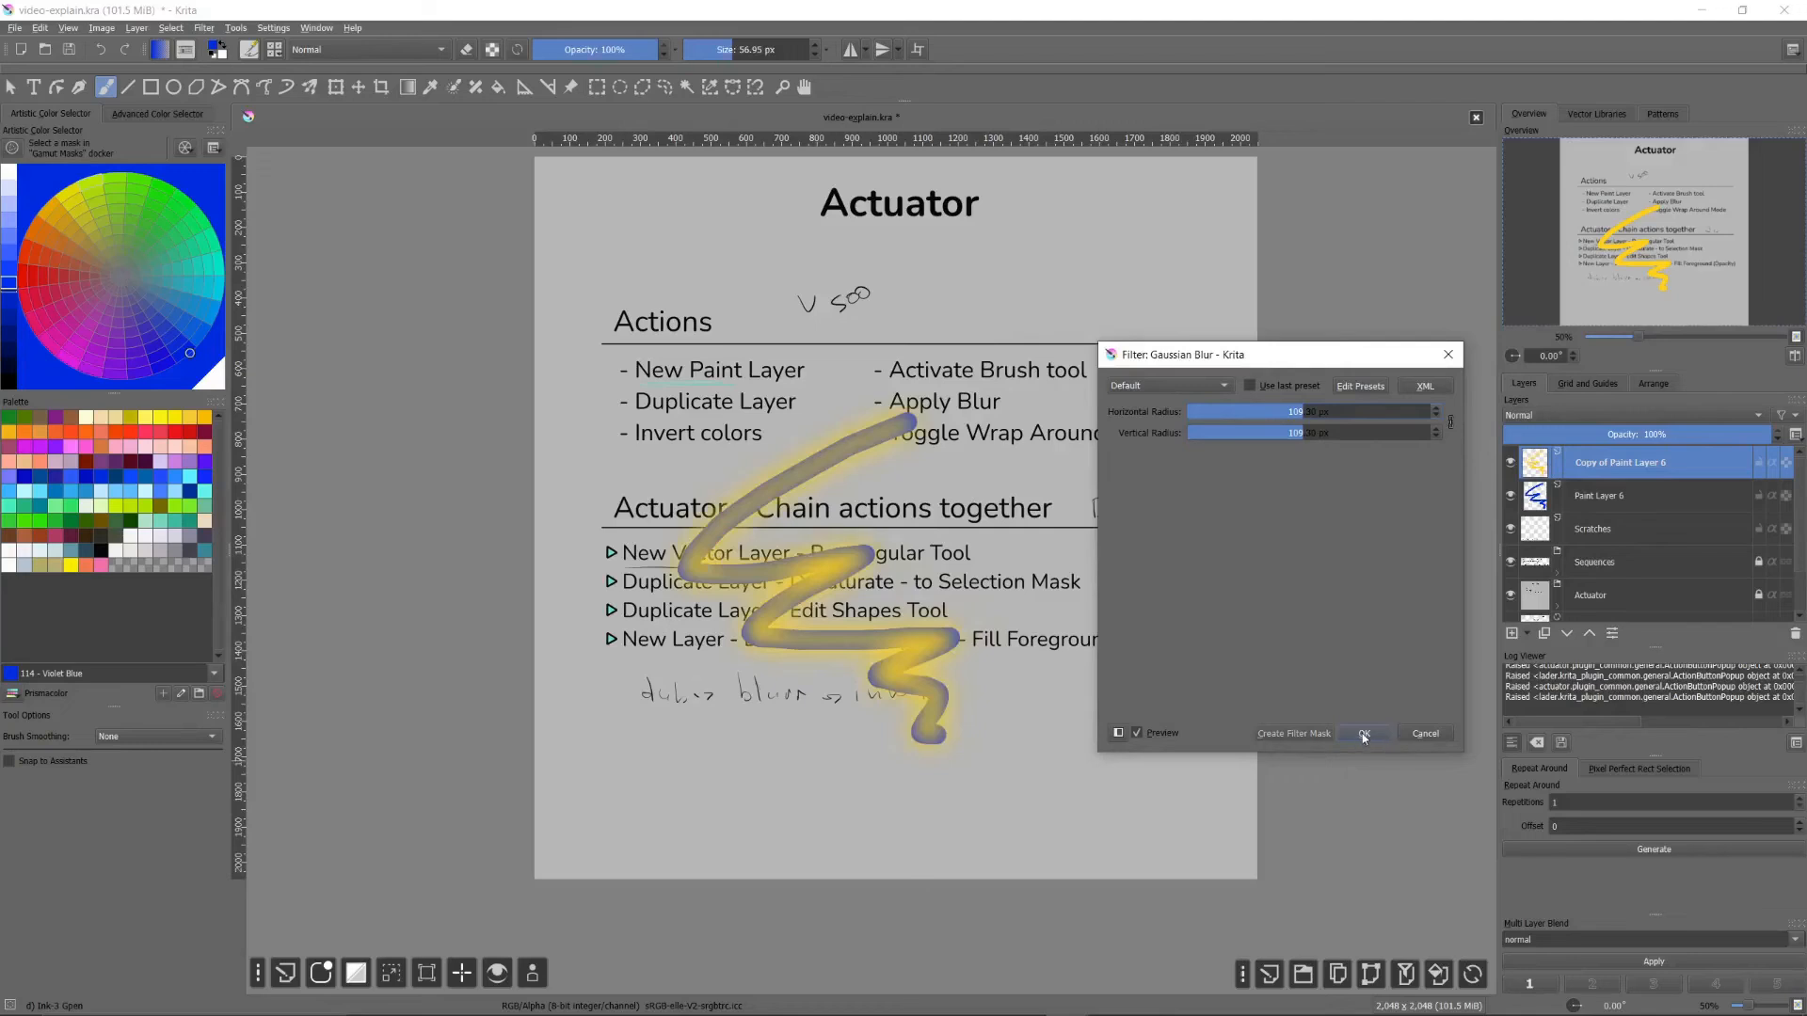
pyautogui.moveTo(1327, 364); pyautogui.dragTo(1307, 356)
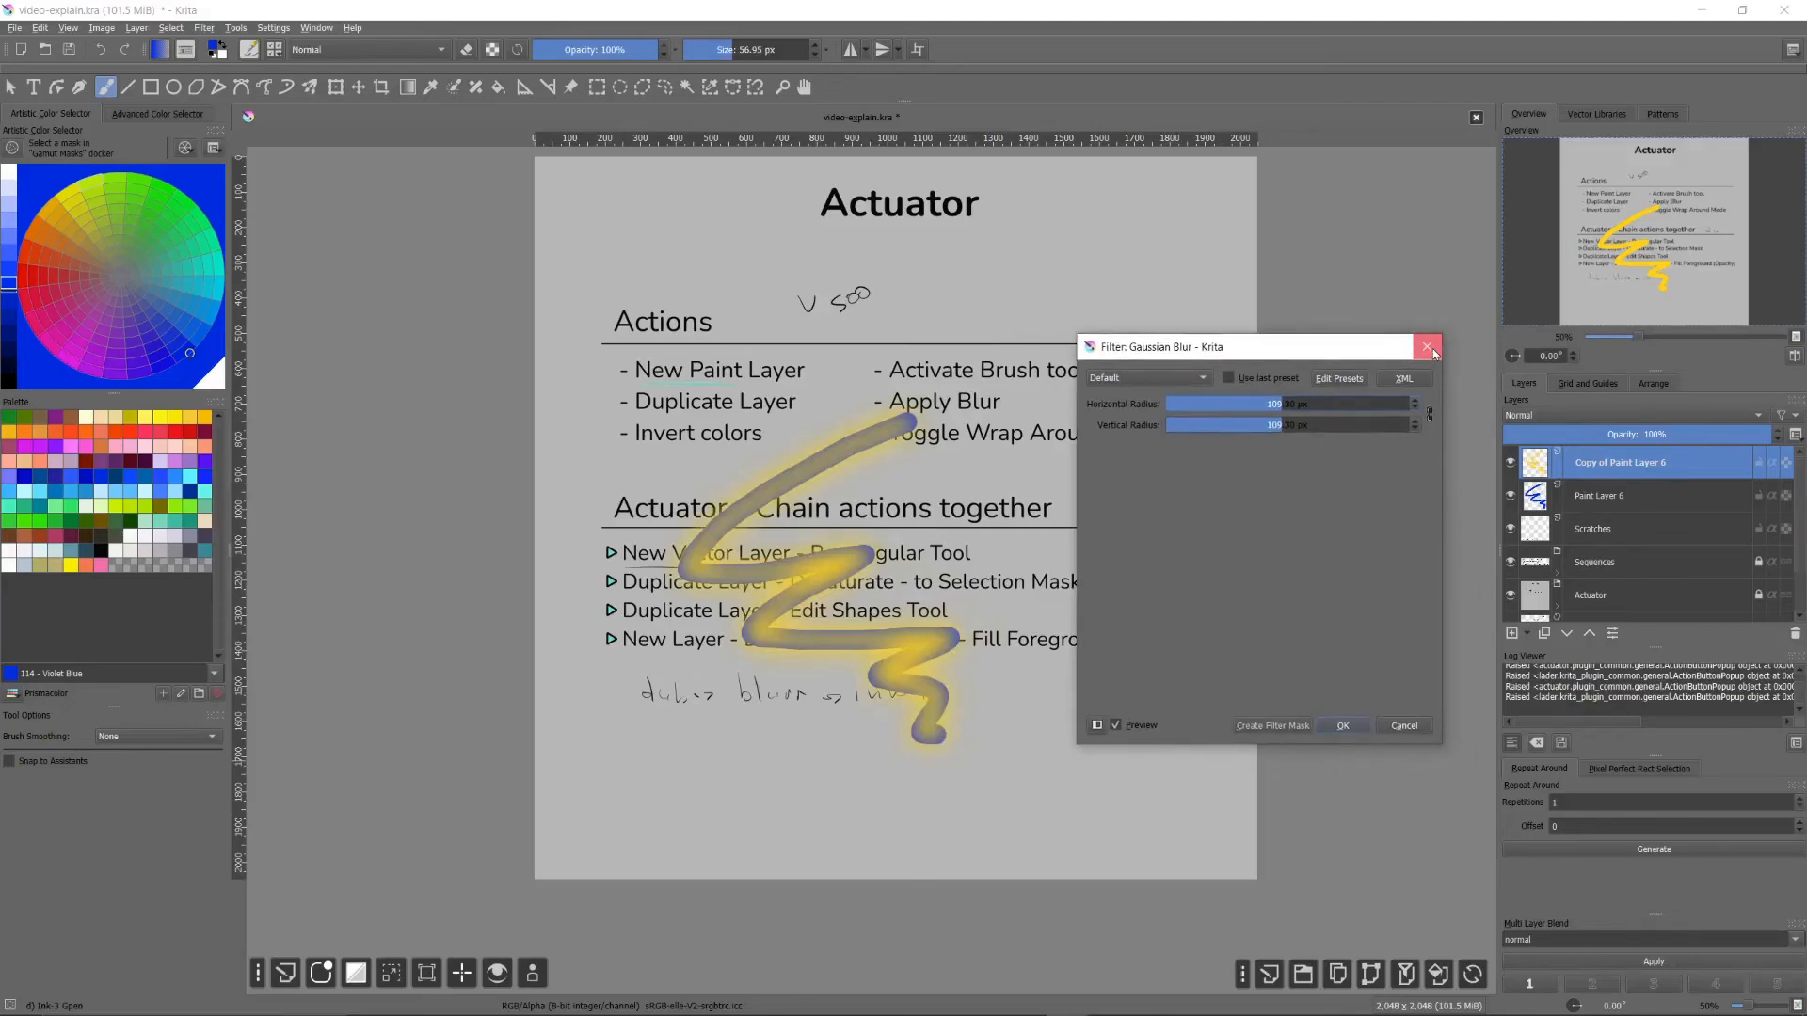
pyautogui.click(1428, 348)
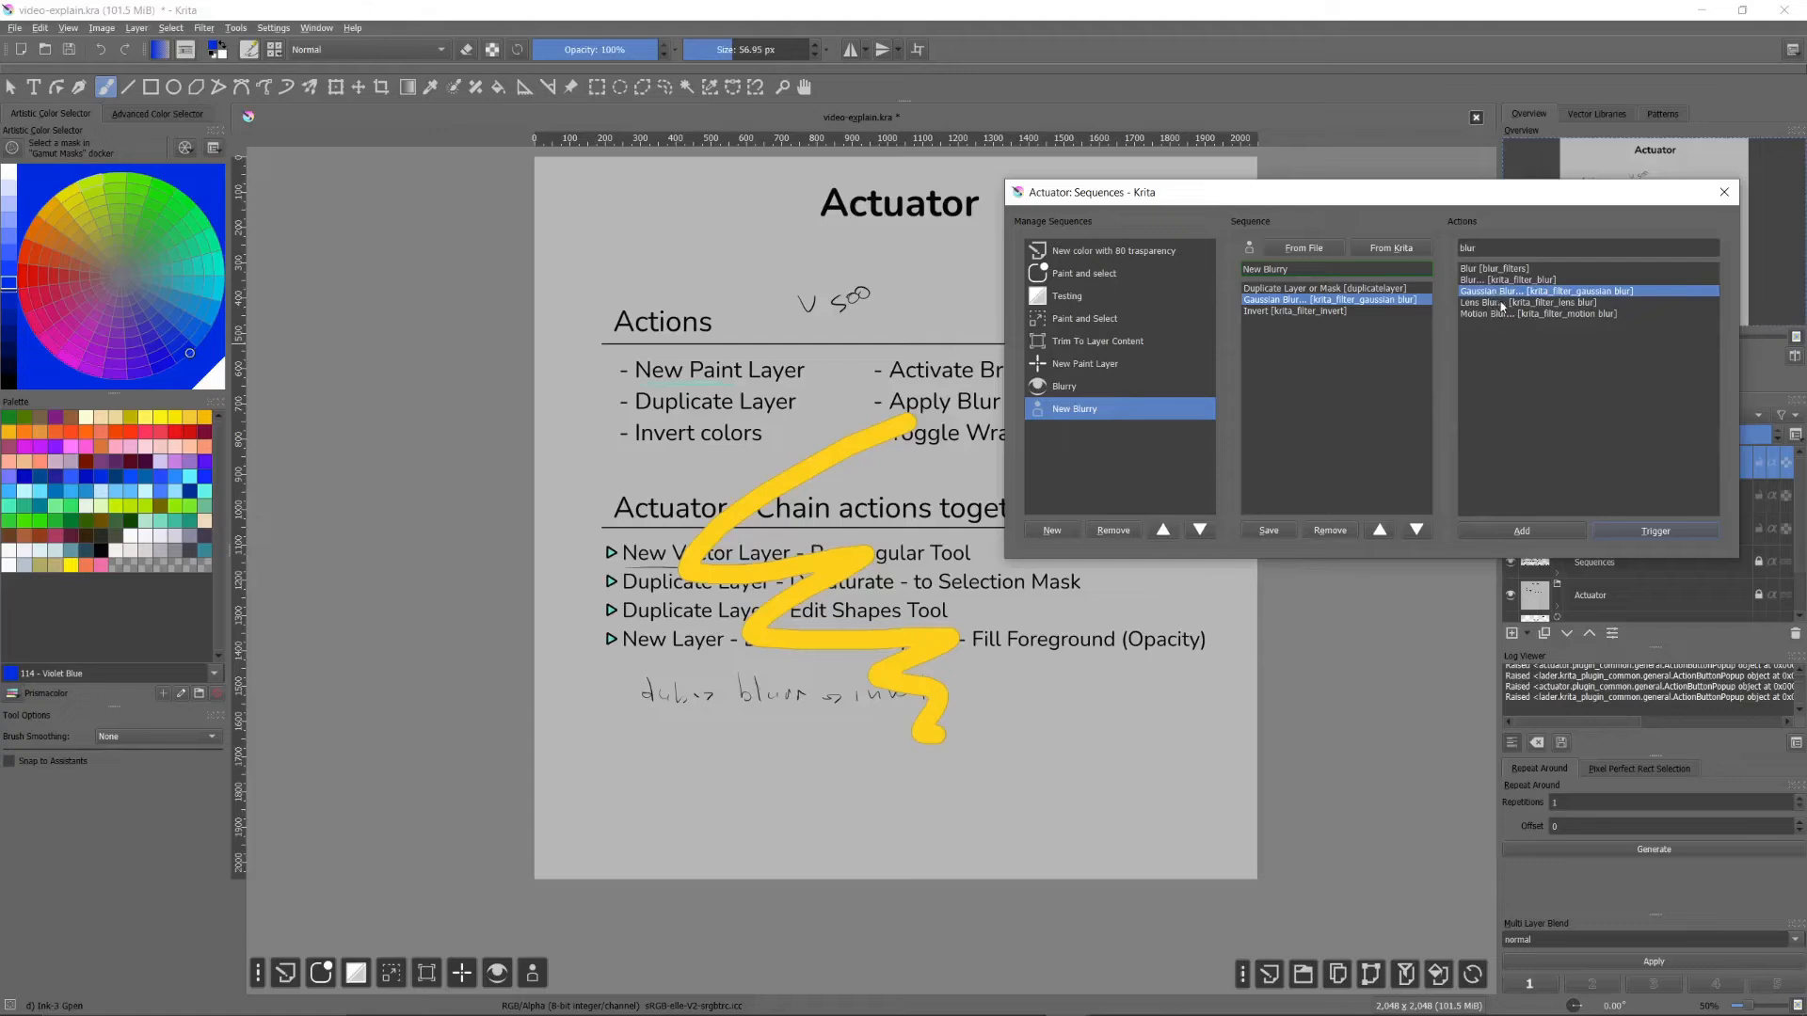
pyautogui.moveTo(1375, 201); pyautogui.dragTo(1379, 210)
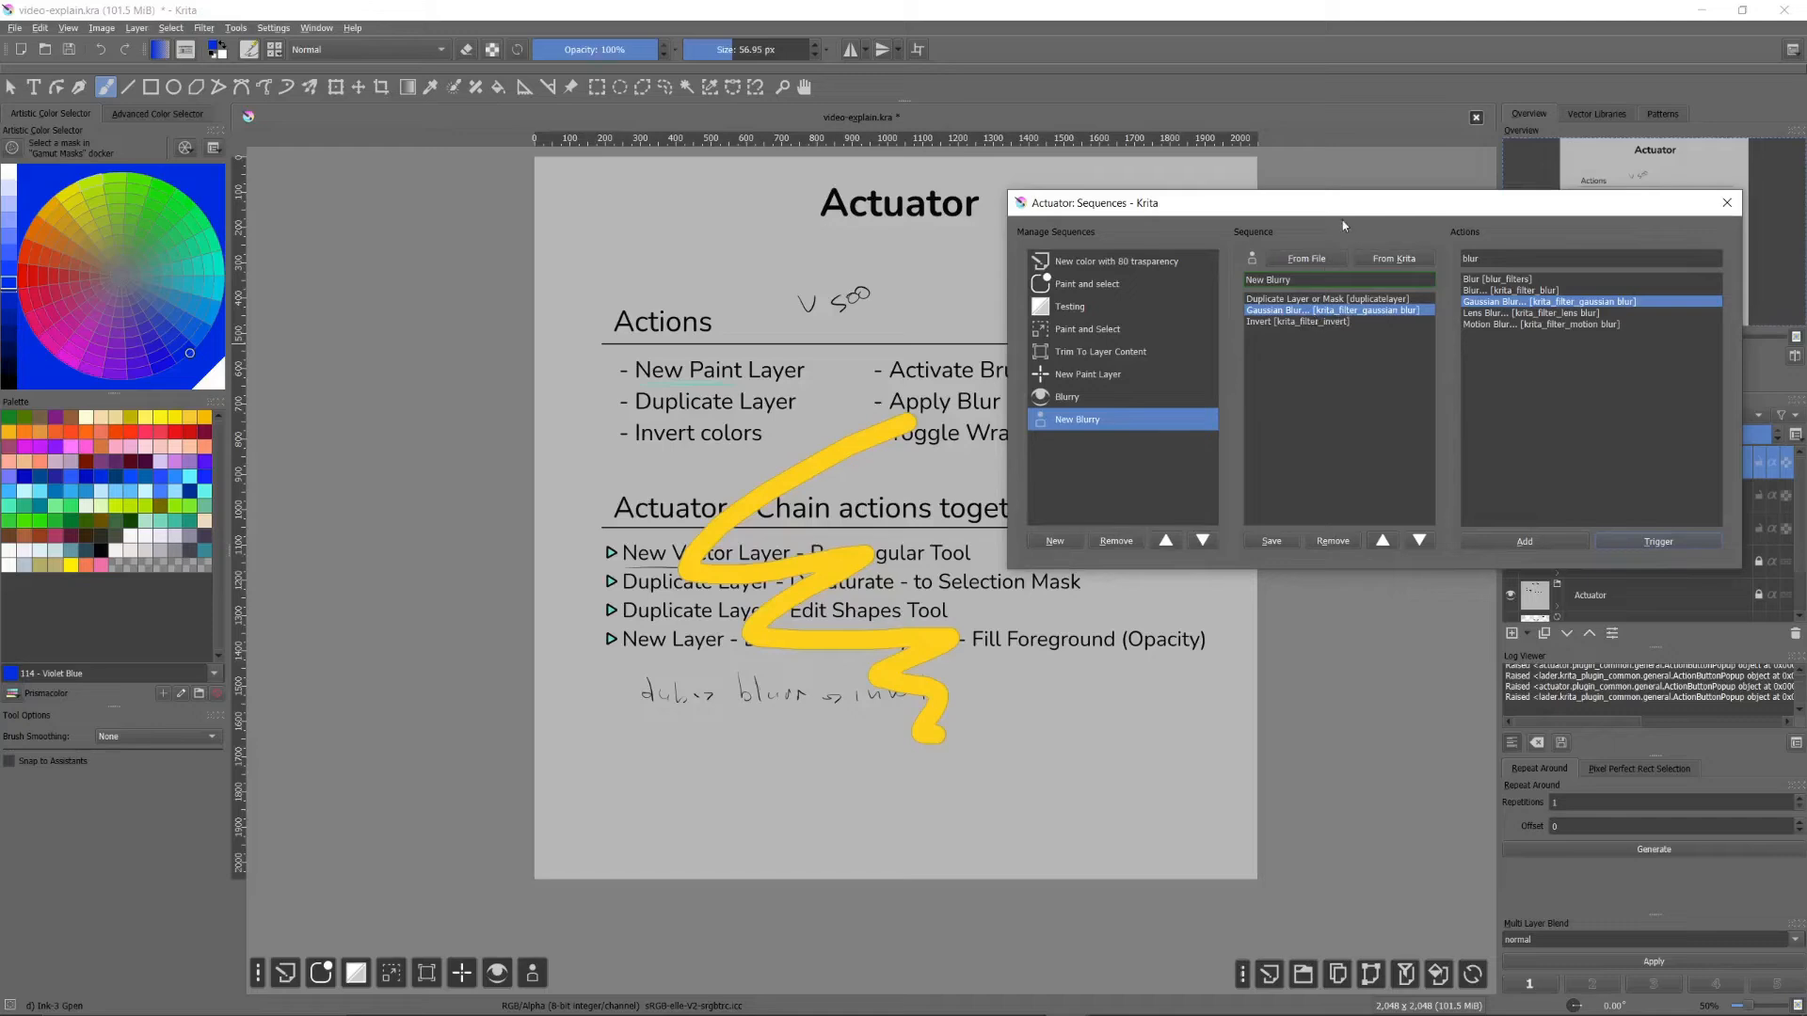
pyautogui.moveTo(1343, 209); pyautogui.dragTo(1352, 193)
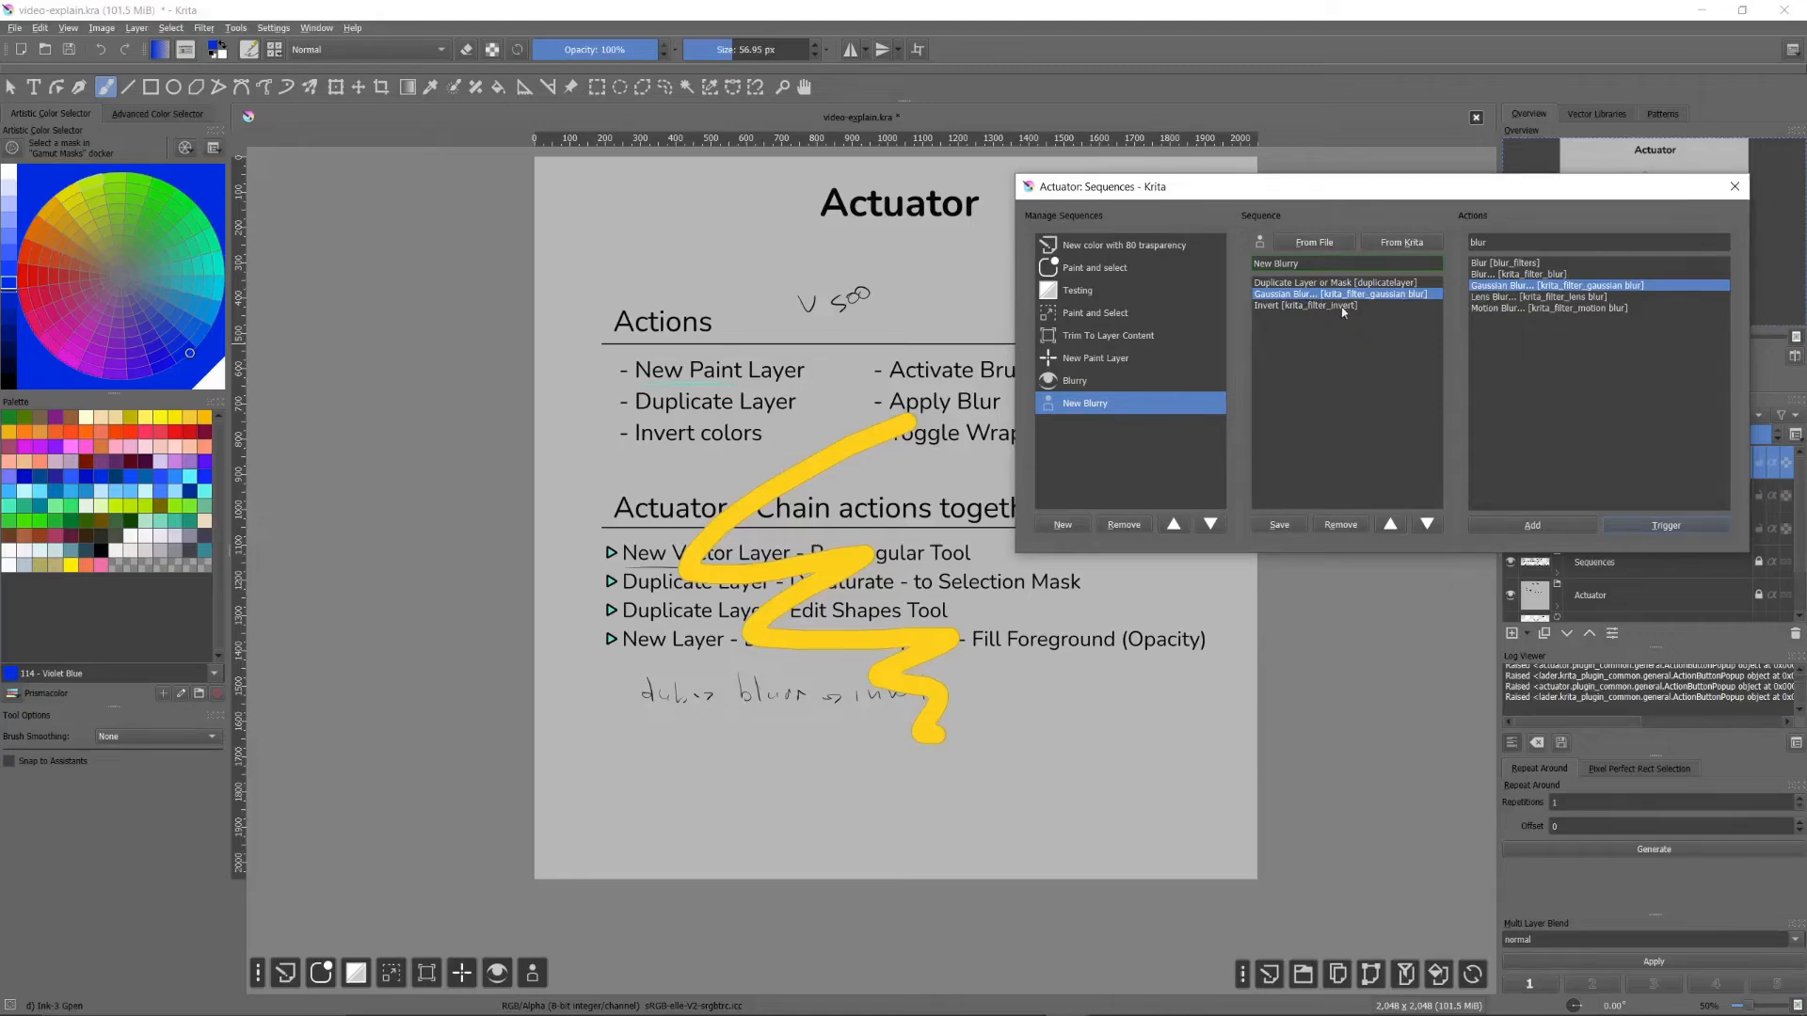
pyautogui.moveTo(1403, 196); pyautogui.dragTo(1377, 204)
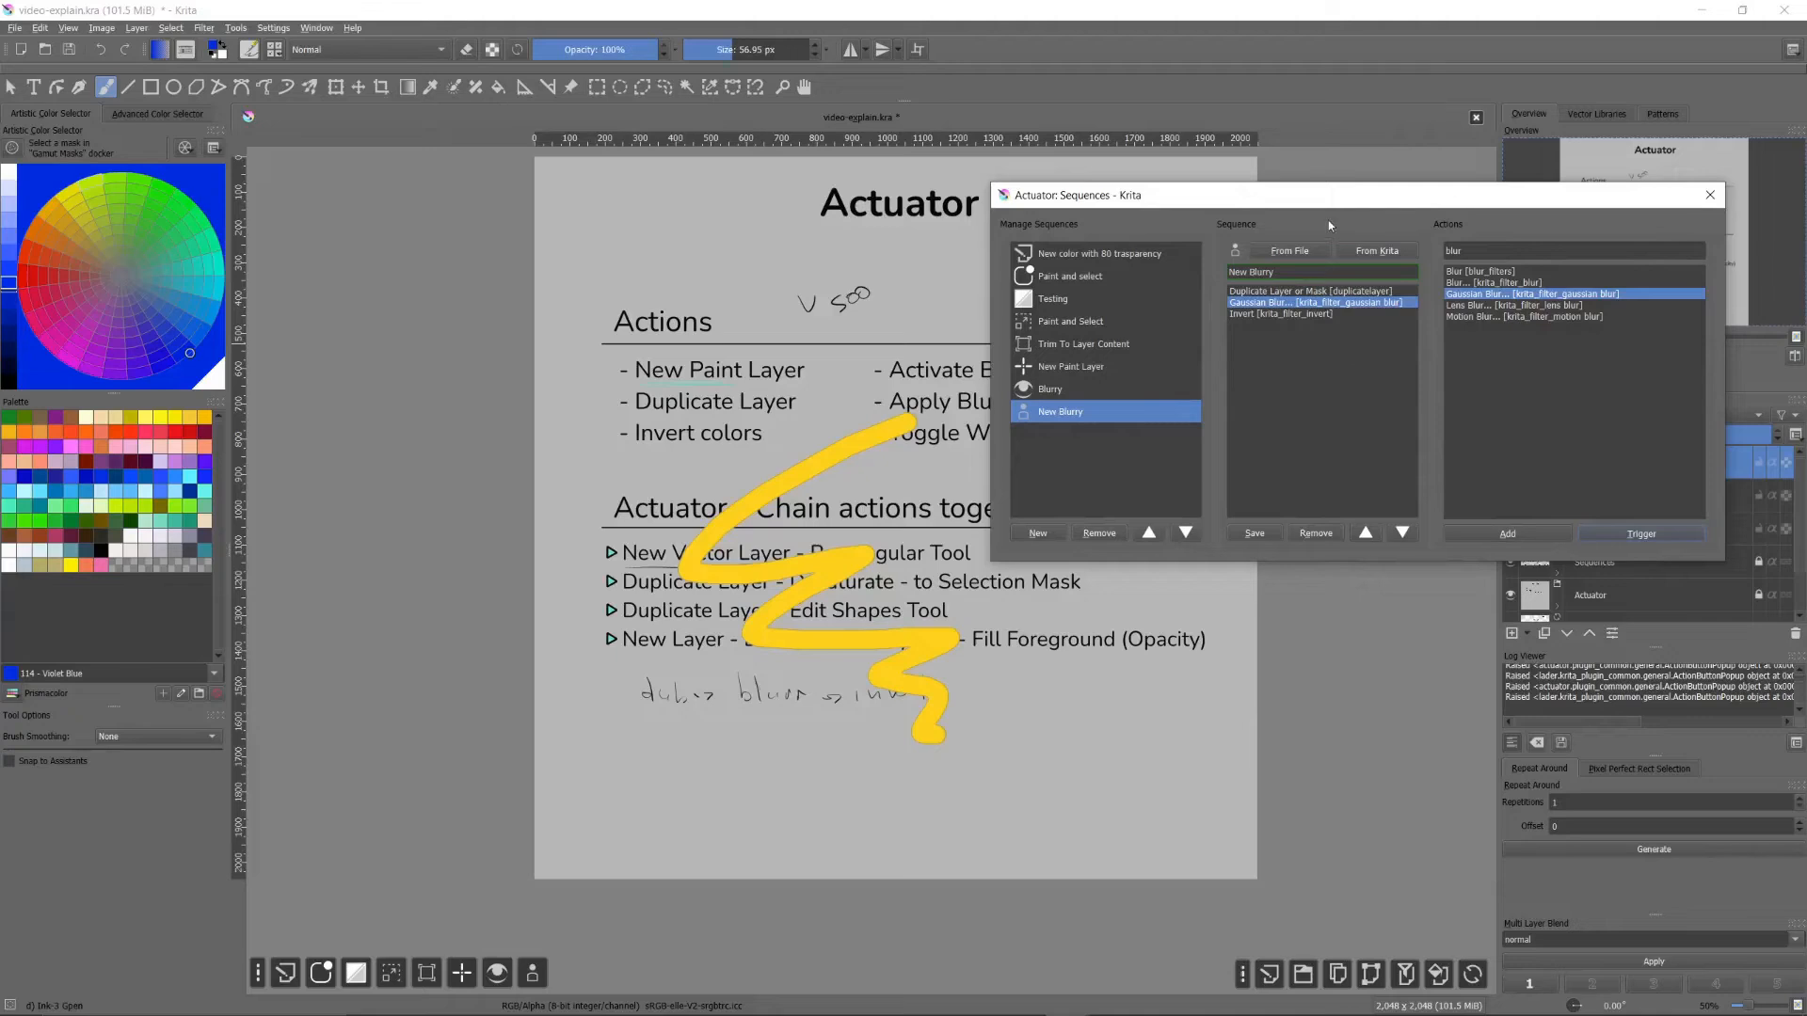
pyautogui.moveTo(1329, 198); pyautogui.dragTo(1318, 196)
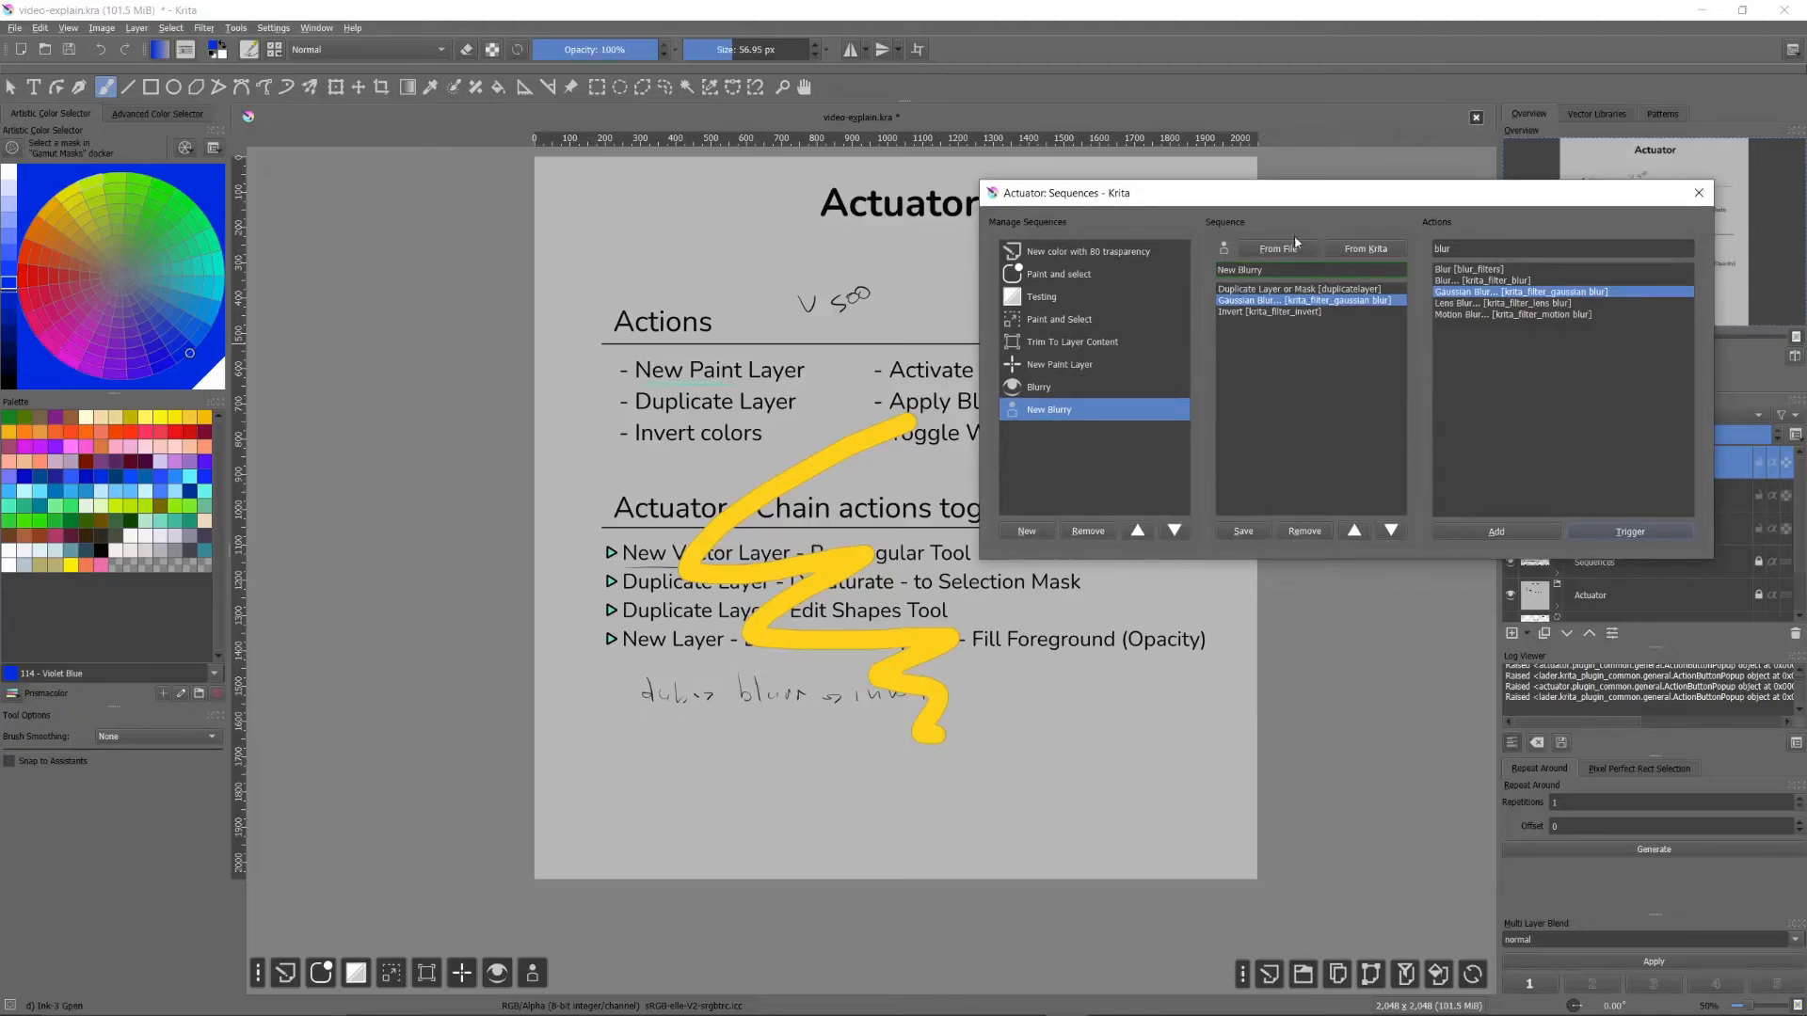
pyautogui.moveTo(1317, 195); pyautogui.dragTo(1312, 177)
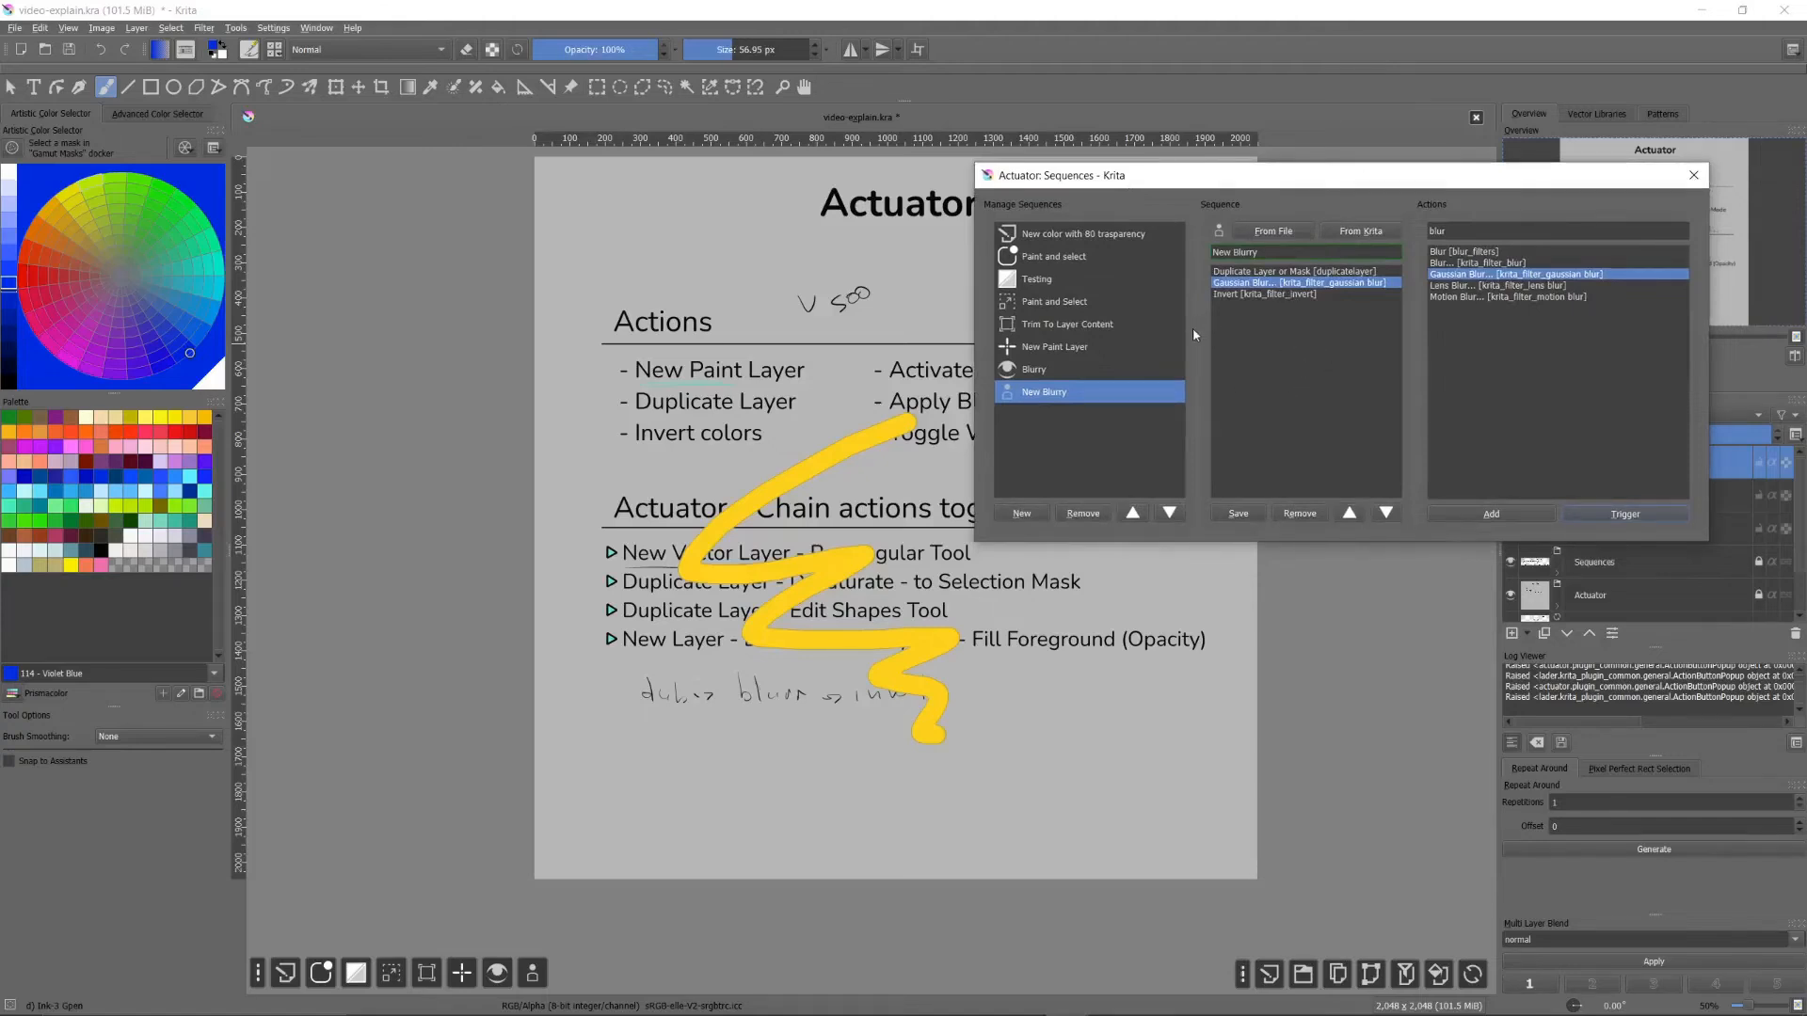
# Step: Browse the managed sequences, including Testing, Blurry, Trim To Layer Content, Paint and Select and New Blurry, to examine their actions
pyautogui.click(1052, 283)
pyautogui.click(1053, 339)
pyautogui.click(1054, 373)
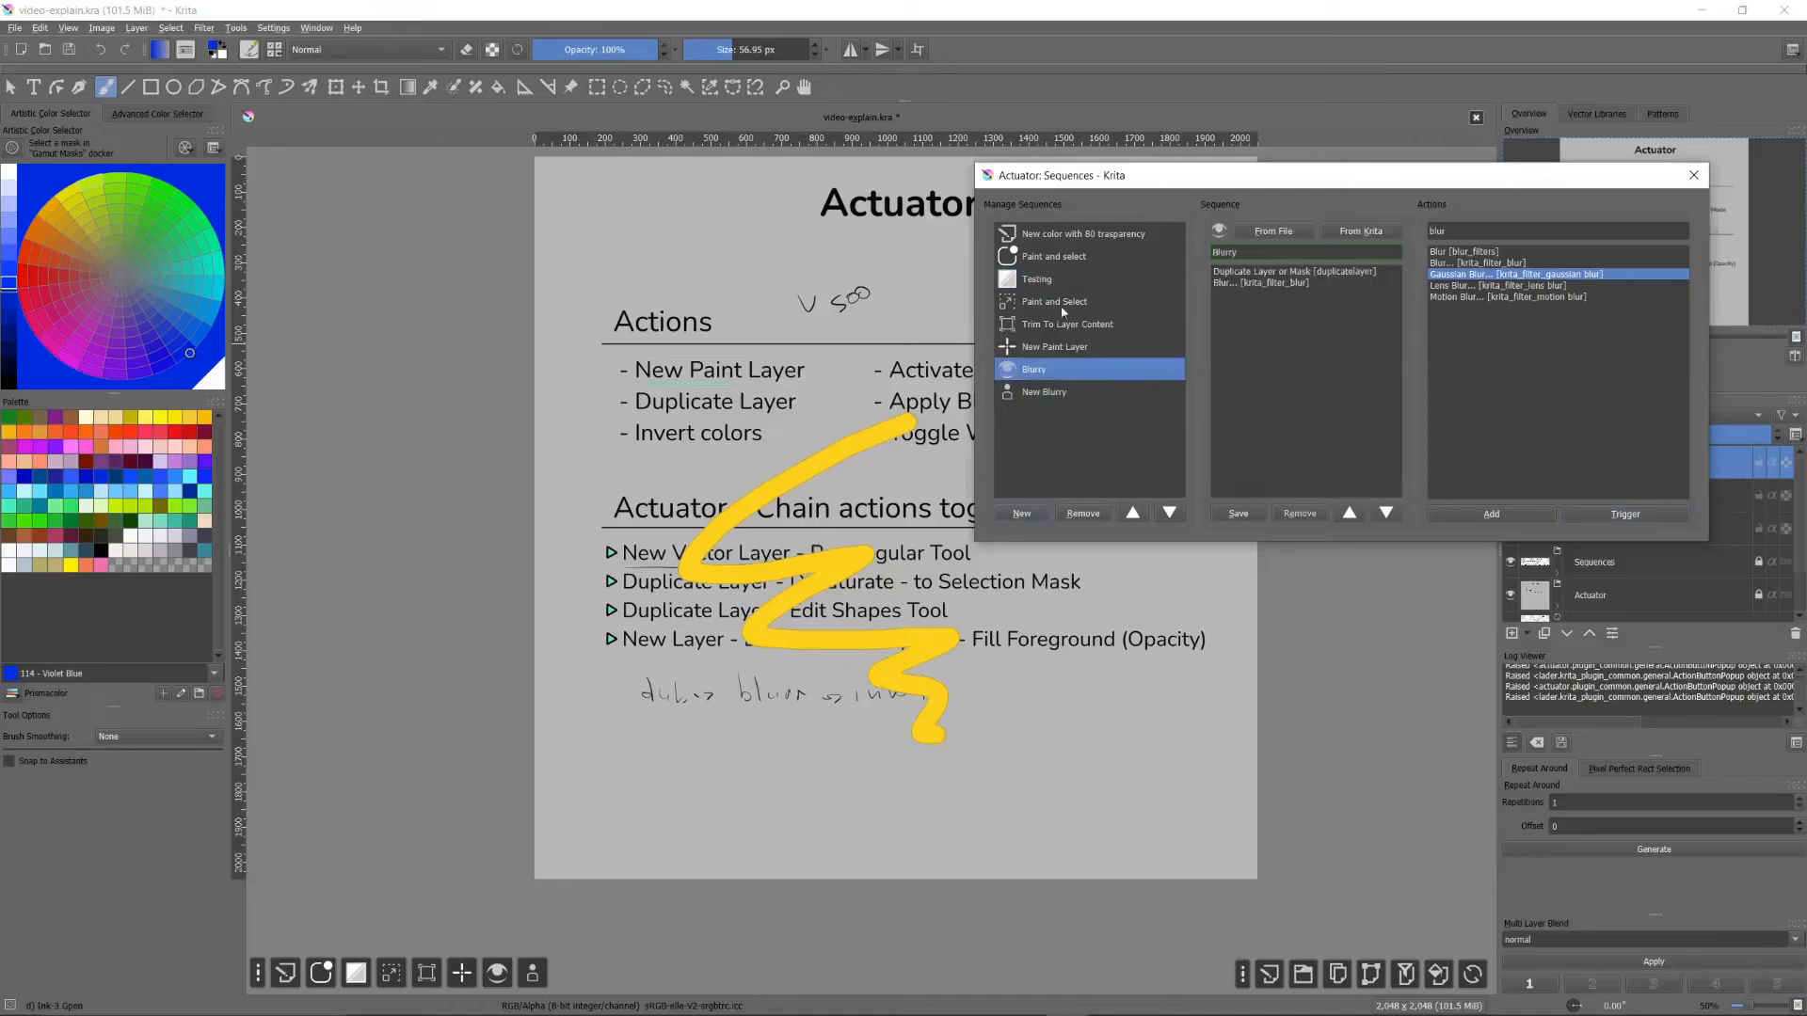
pyautogui.click(1058, 281)
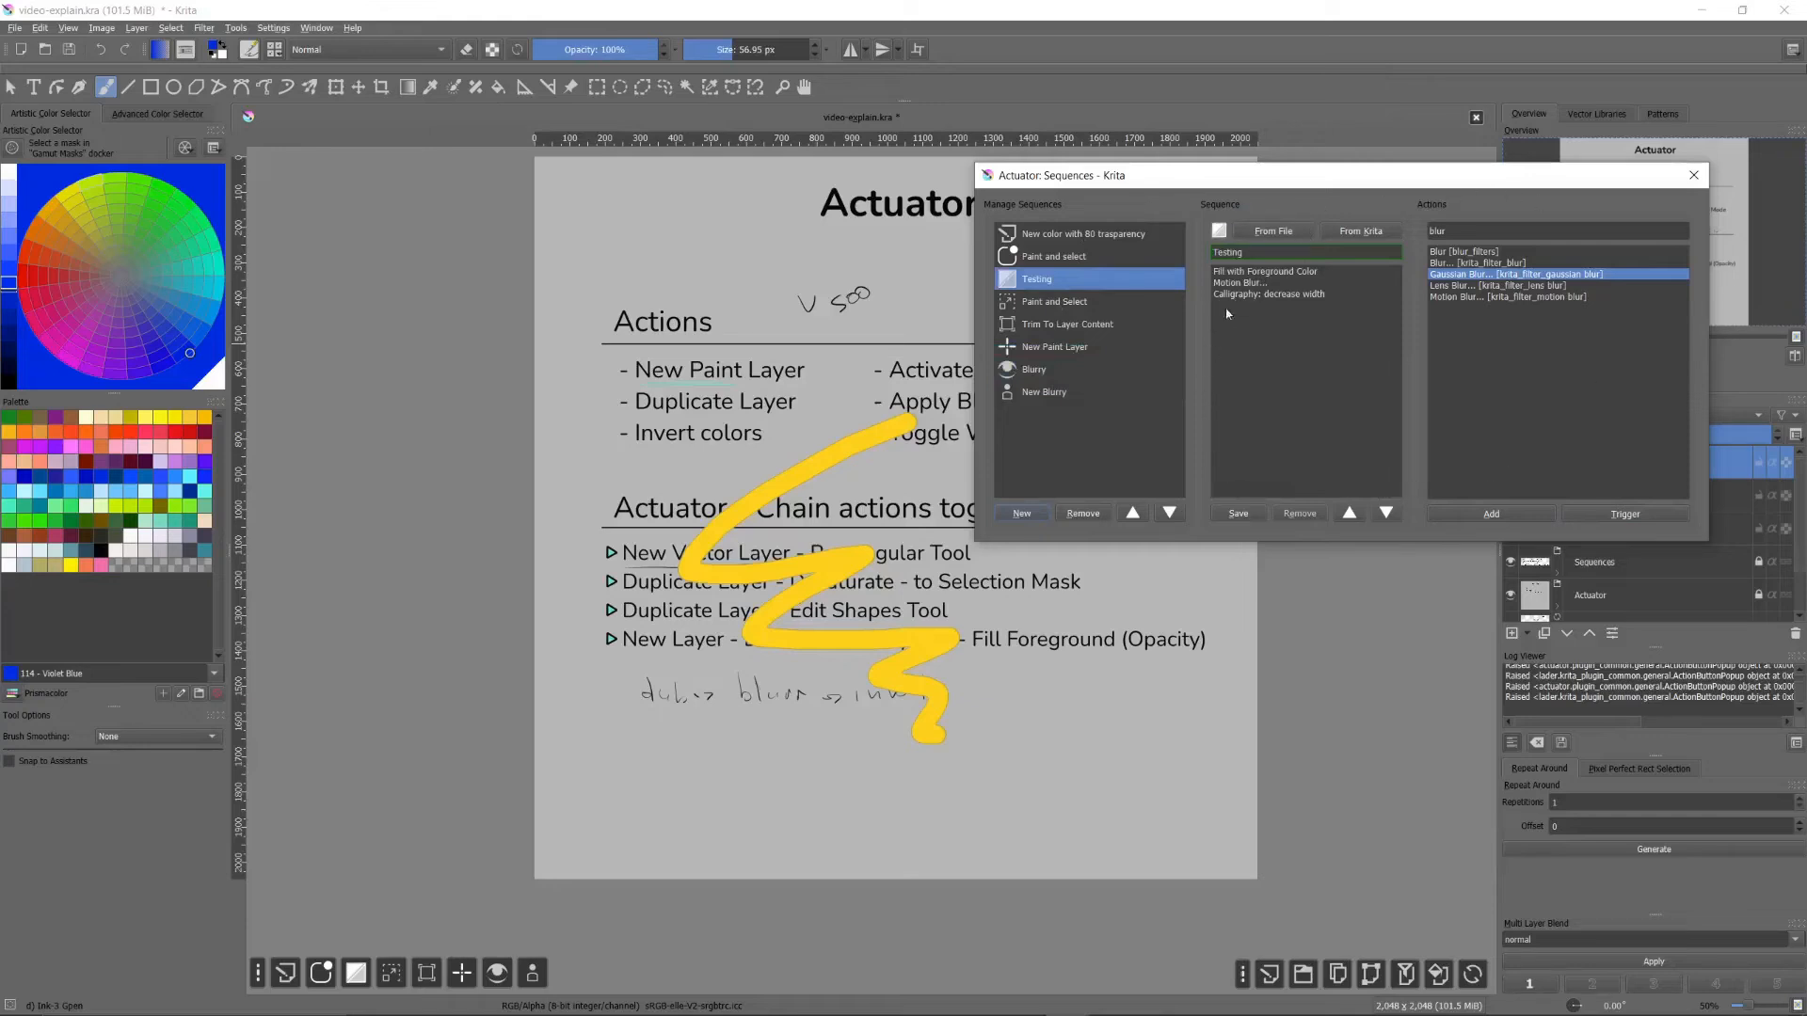
pyautogui.click(1035, 369)
pyautogui.click(1037, 392)
pyautogui.click(1036, 369)
pyautogui.click(1054, 324)
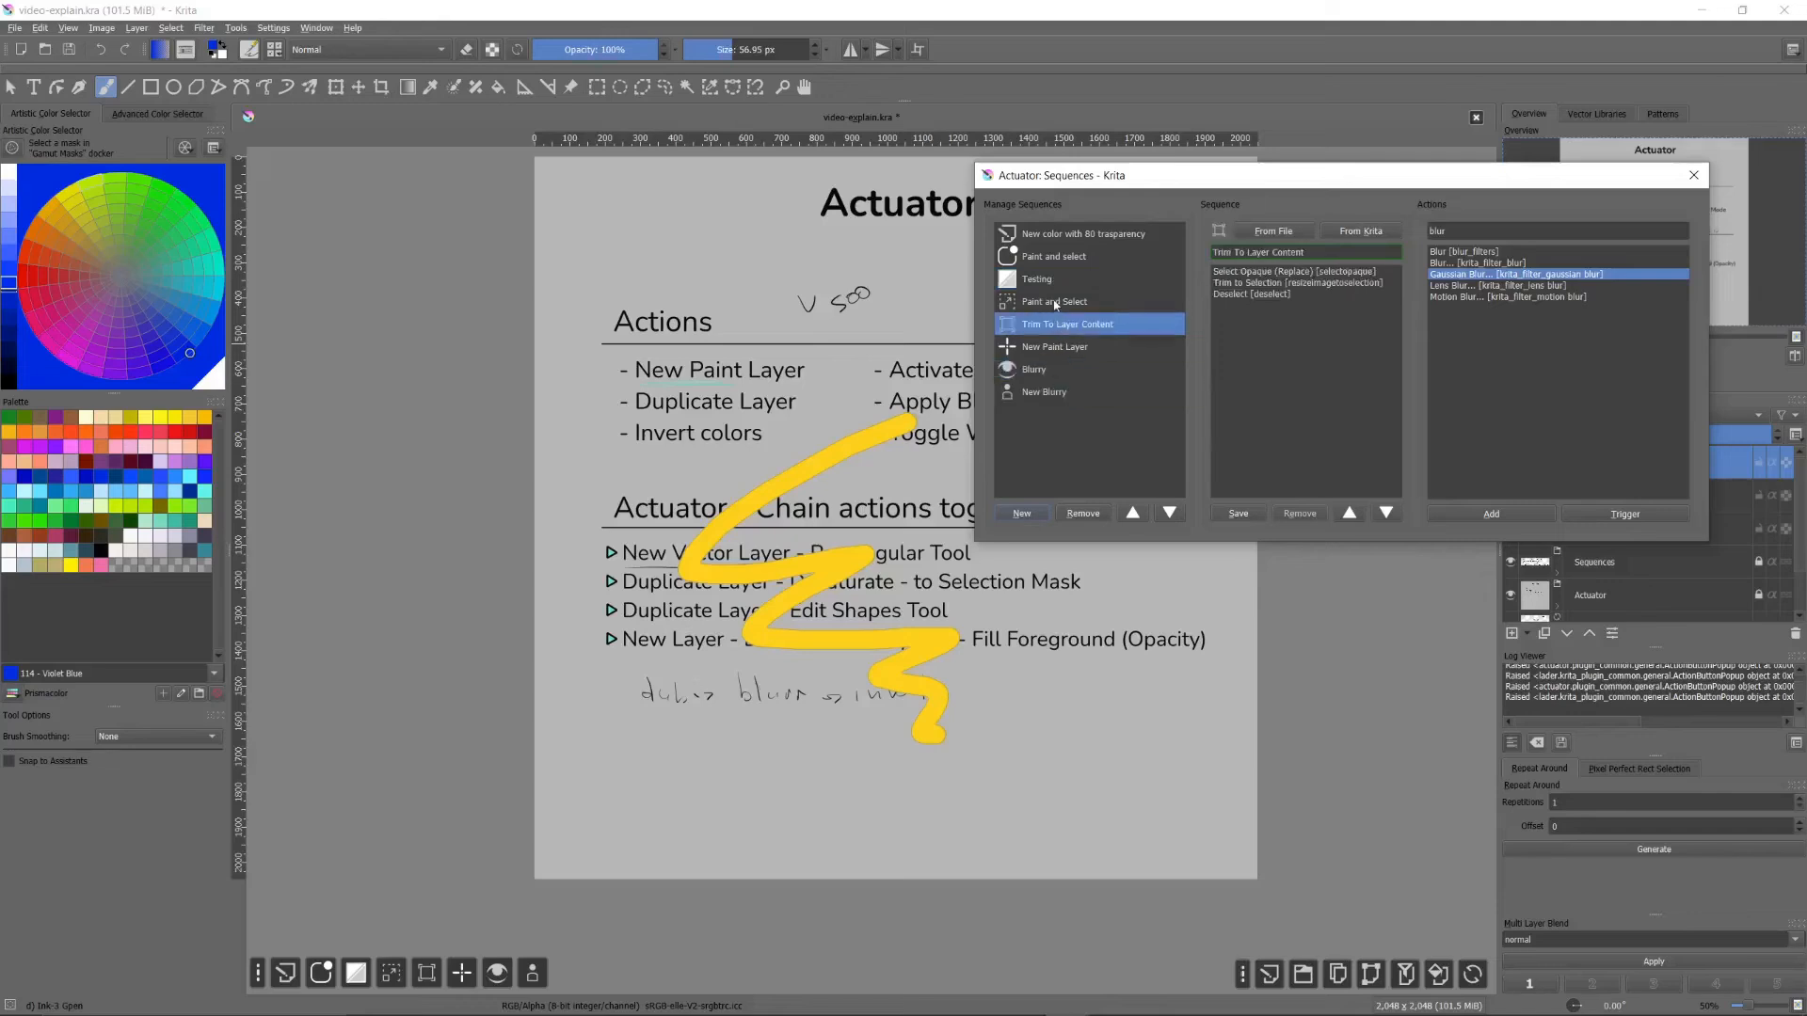
pyautogui.click(1054, 303)
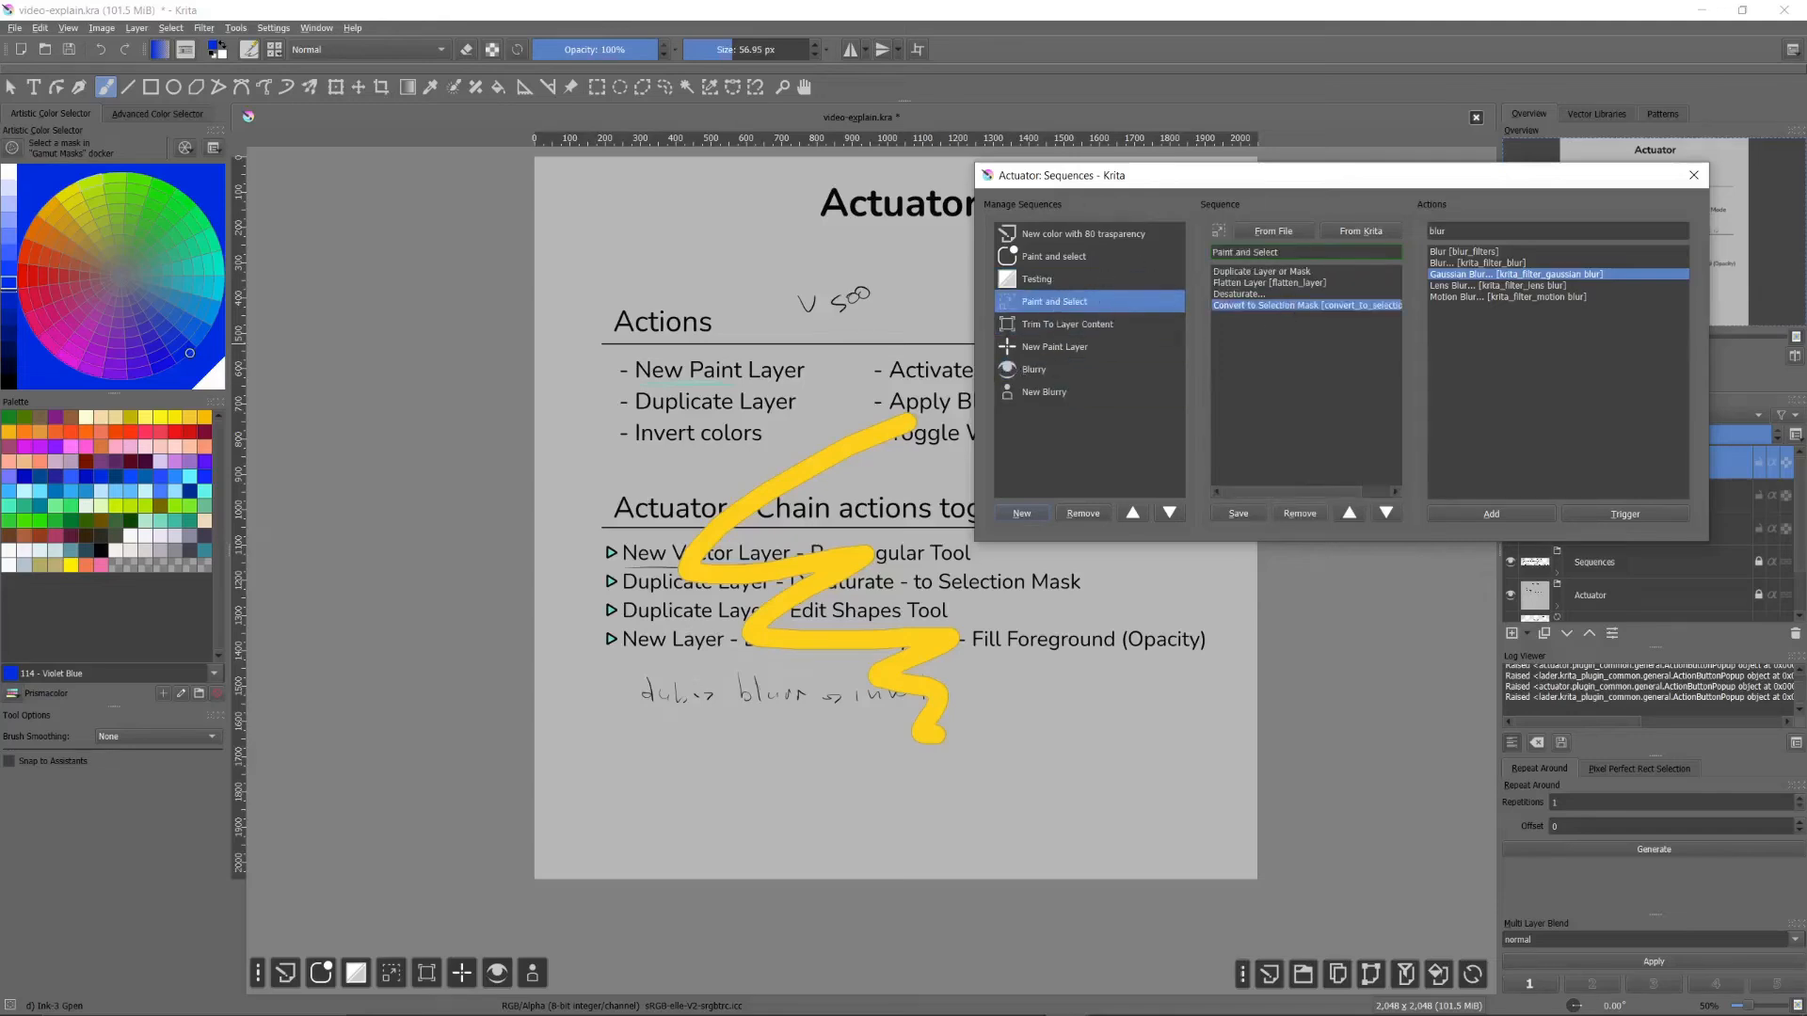
pyautogui.click(1255, 295)
pyautogui.click(1067, 369)
pyautogui.click(1059, 392)
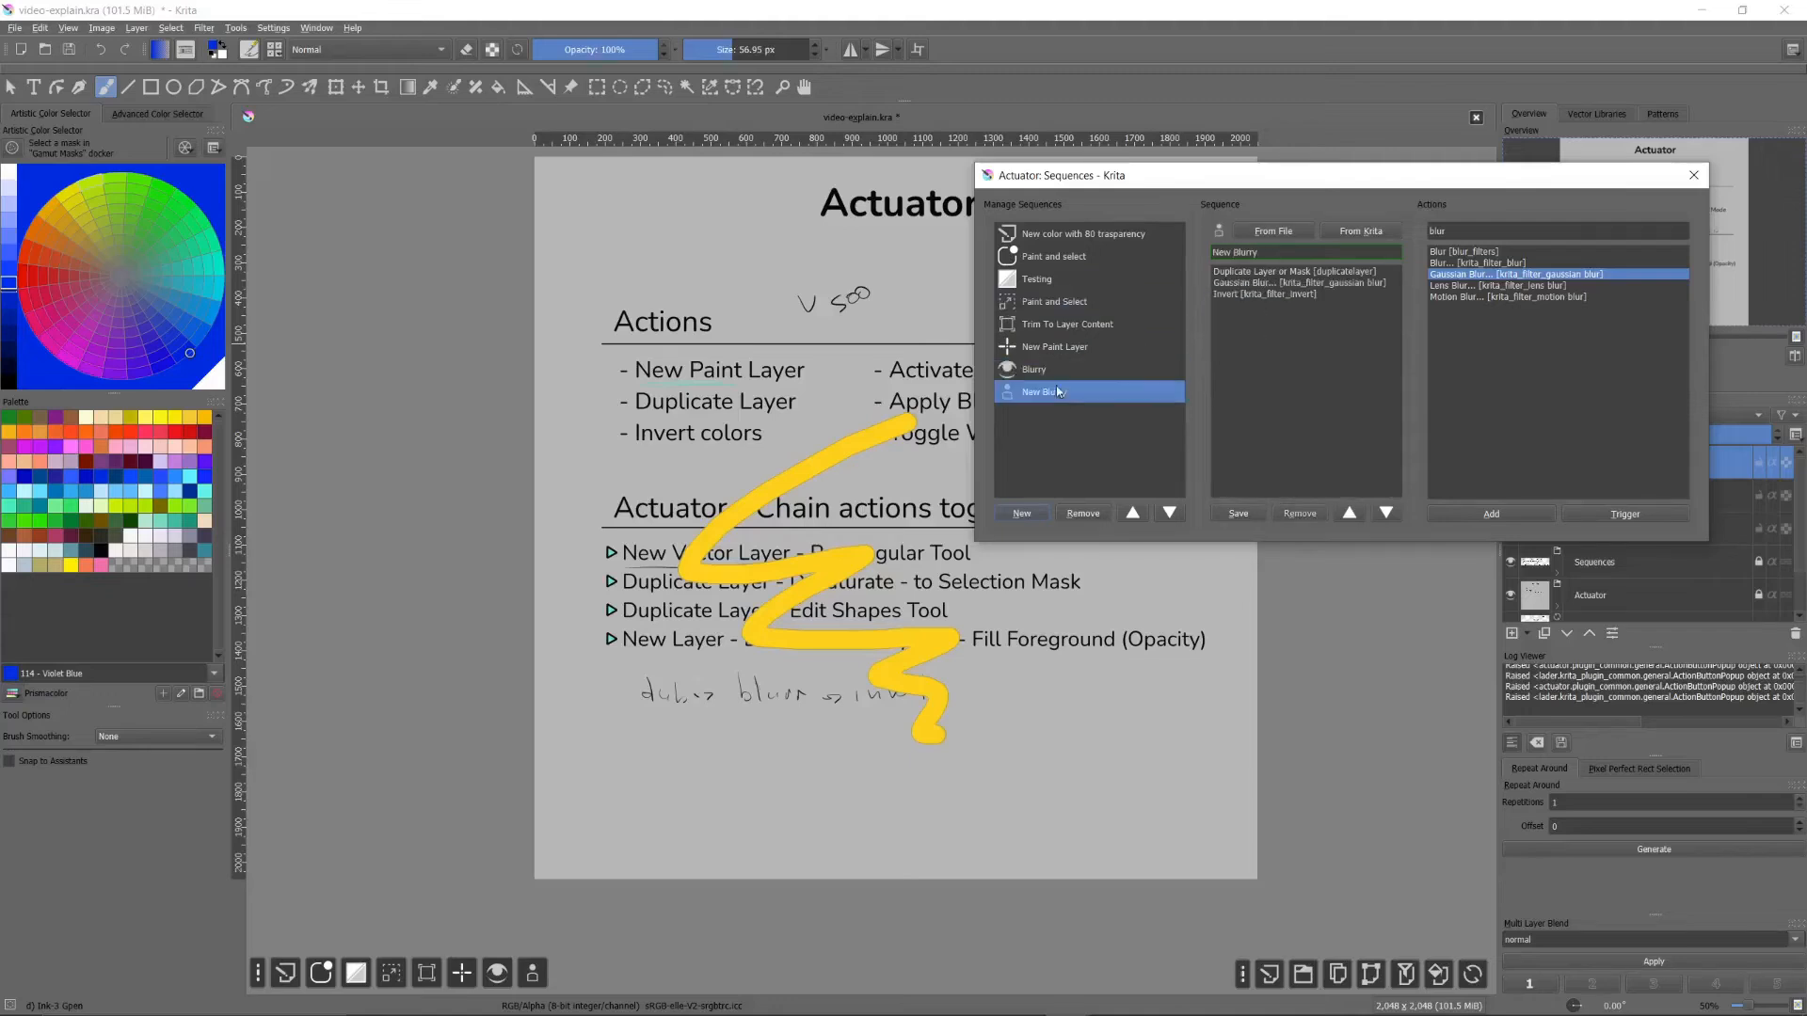
# Step: Move Invert above Gaussian Blur in the New Blurry sequence, and switch to Blurry and back to check the order
pyautogui.click(1274, 295)
pyautogui.click(1350, 509)
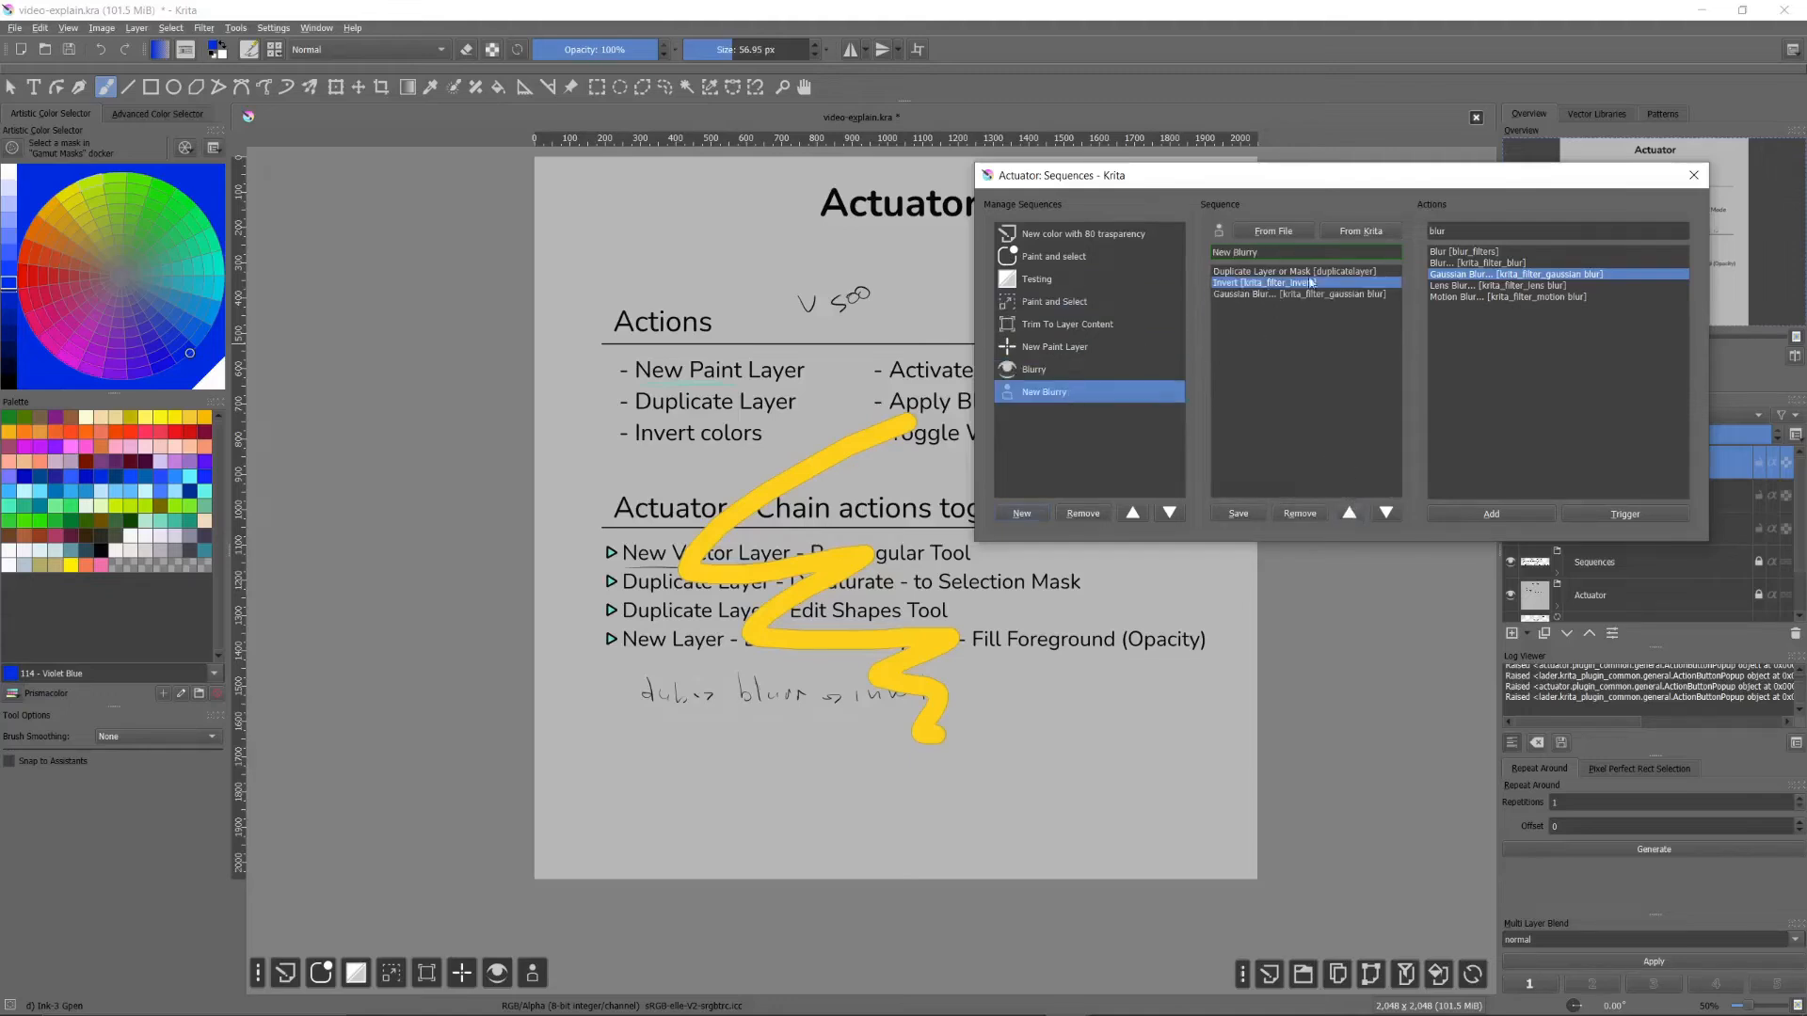
pyautogui.click(1045, 370)
pyautogui.click(1048, 392)
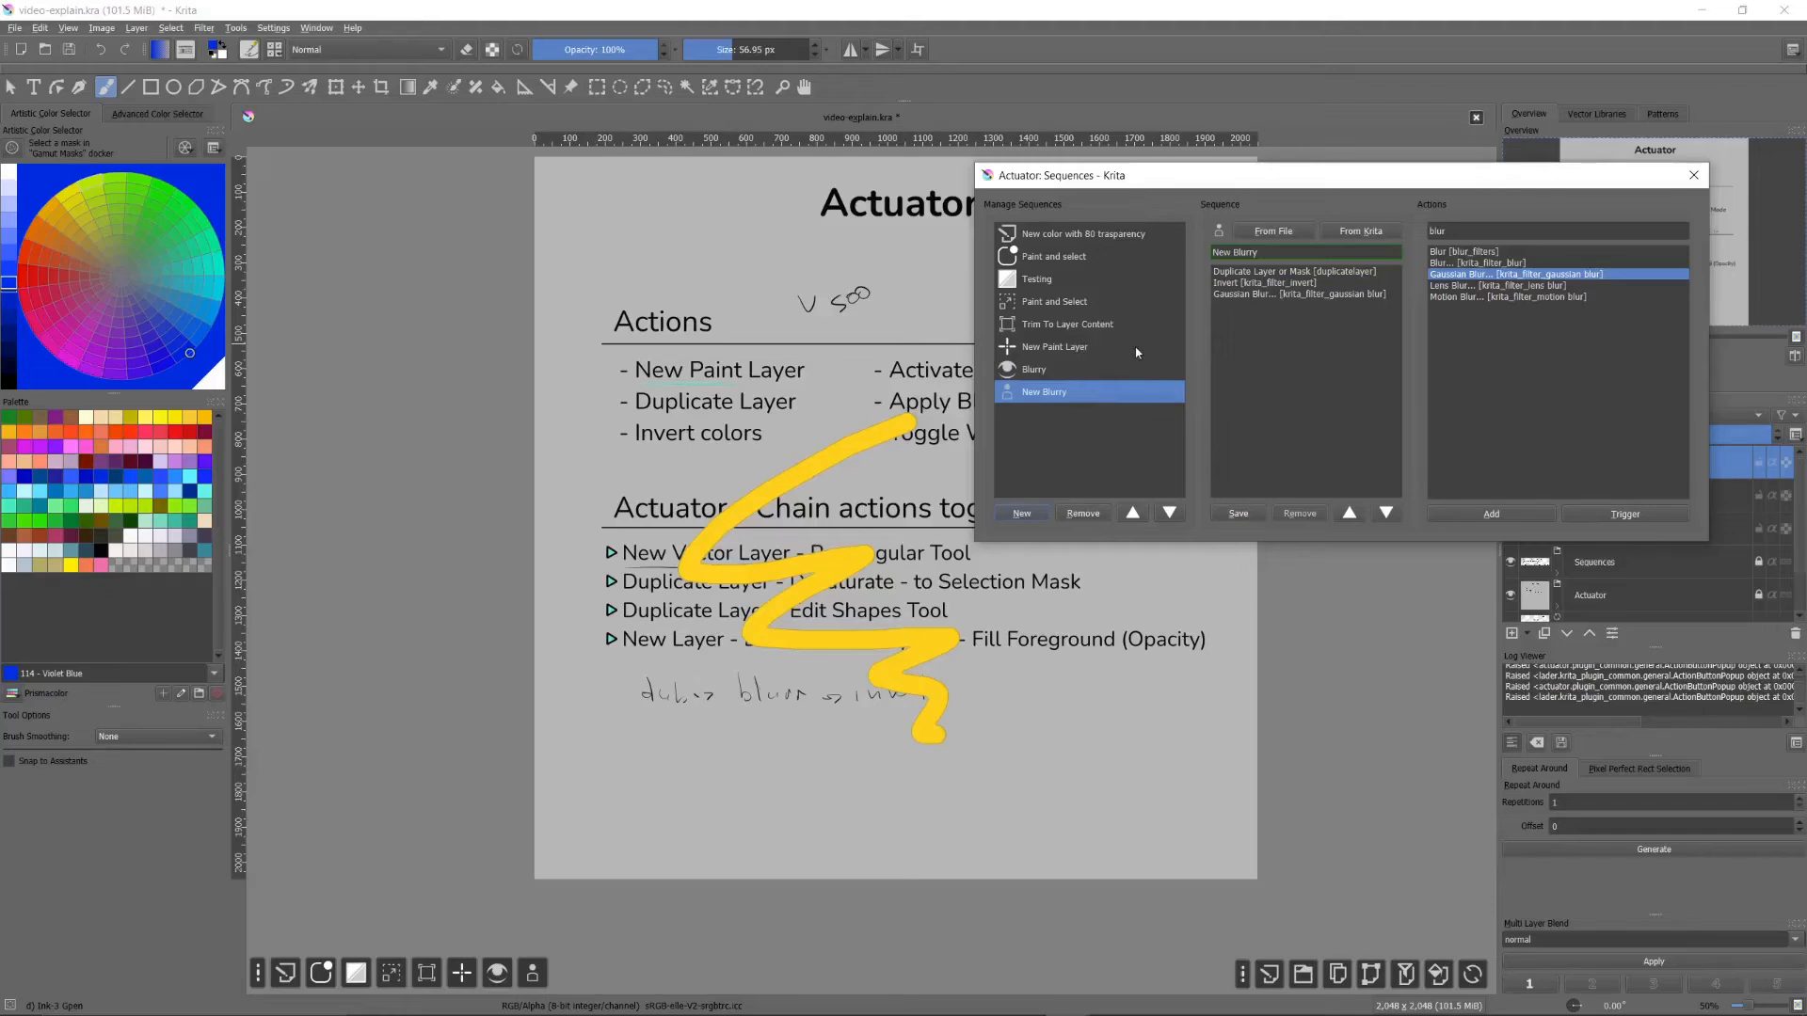
# Step: Remove the New Blurry sequence from the managed sequences and confirm the removal
pyautogui.click(1081, 514)
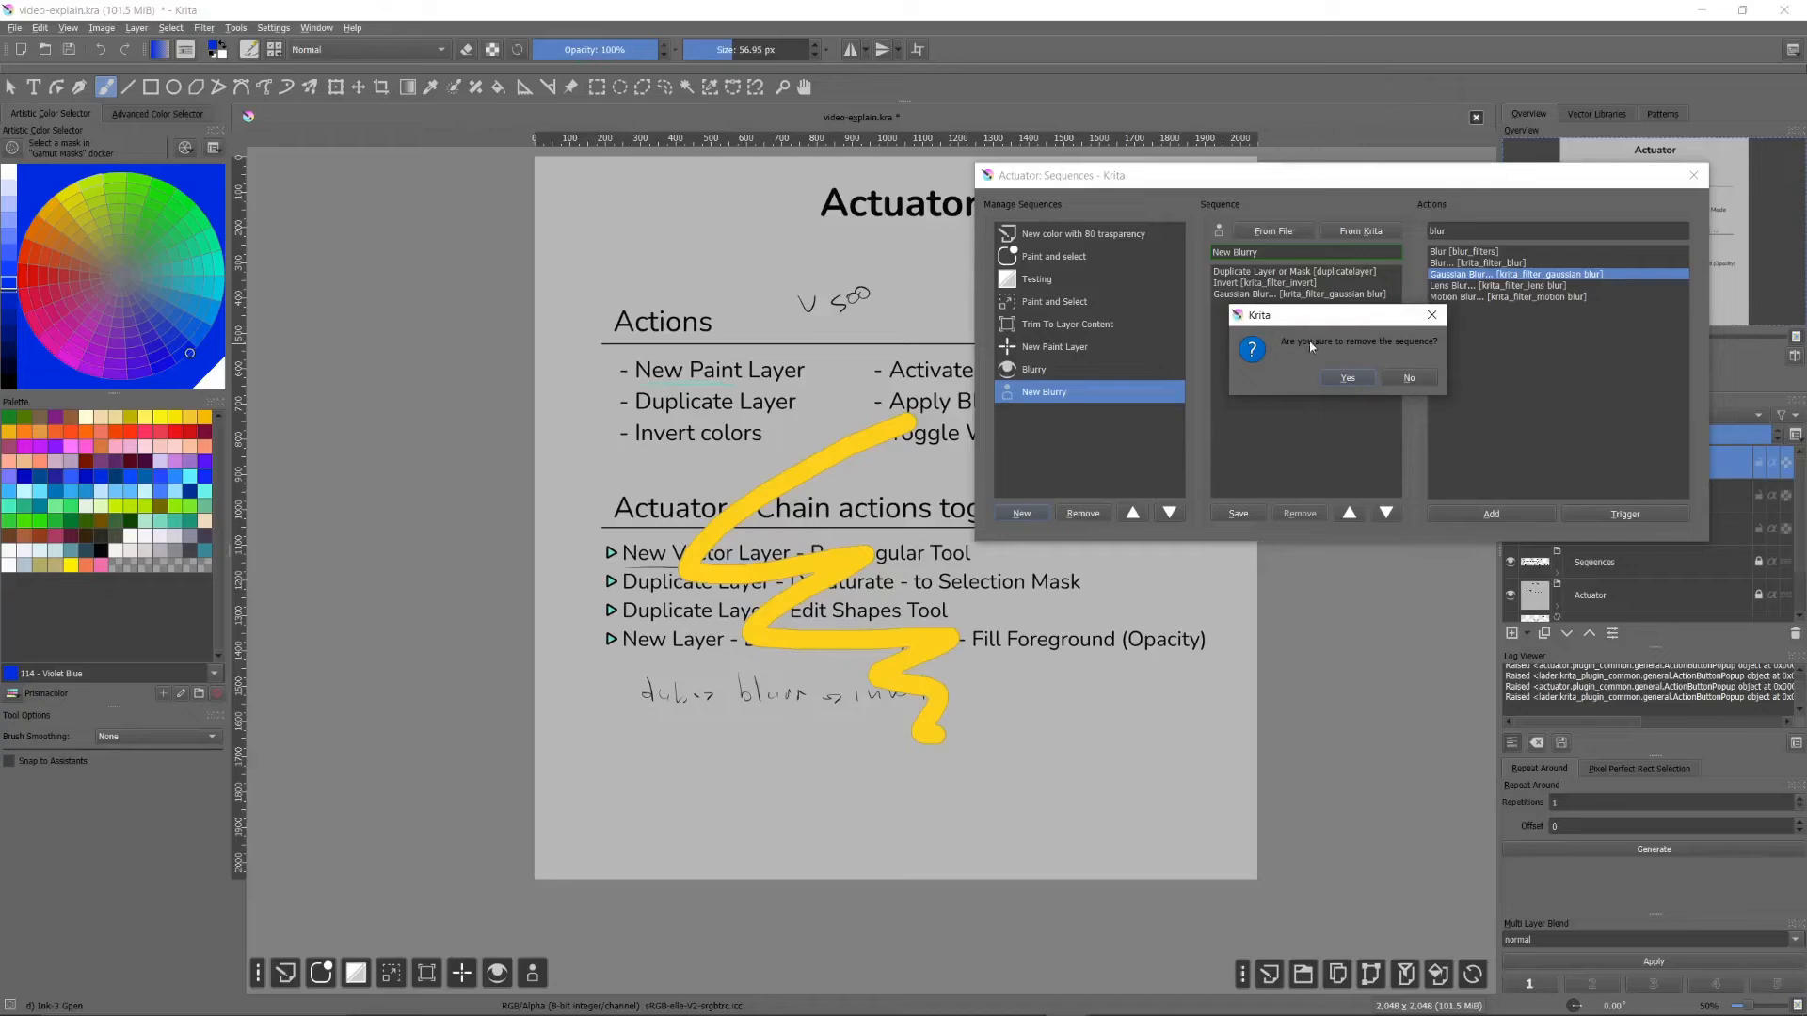
pyautogui.moveTo(1329, 322); pyautogui.dragTo(1270, 336)
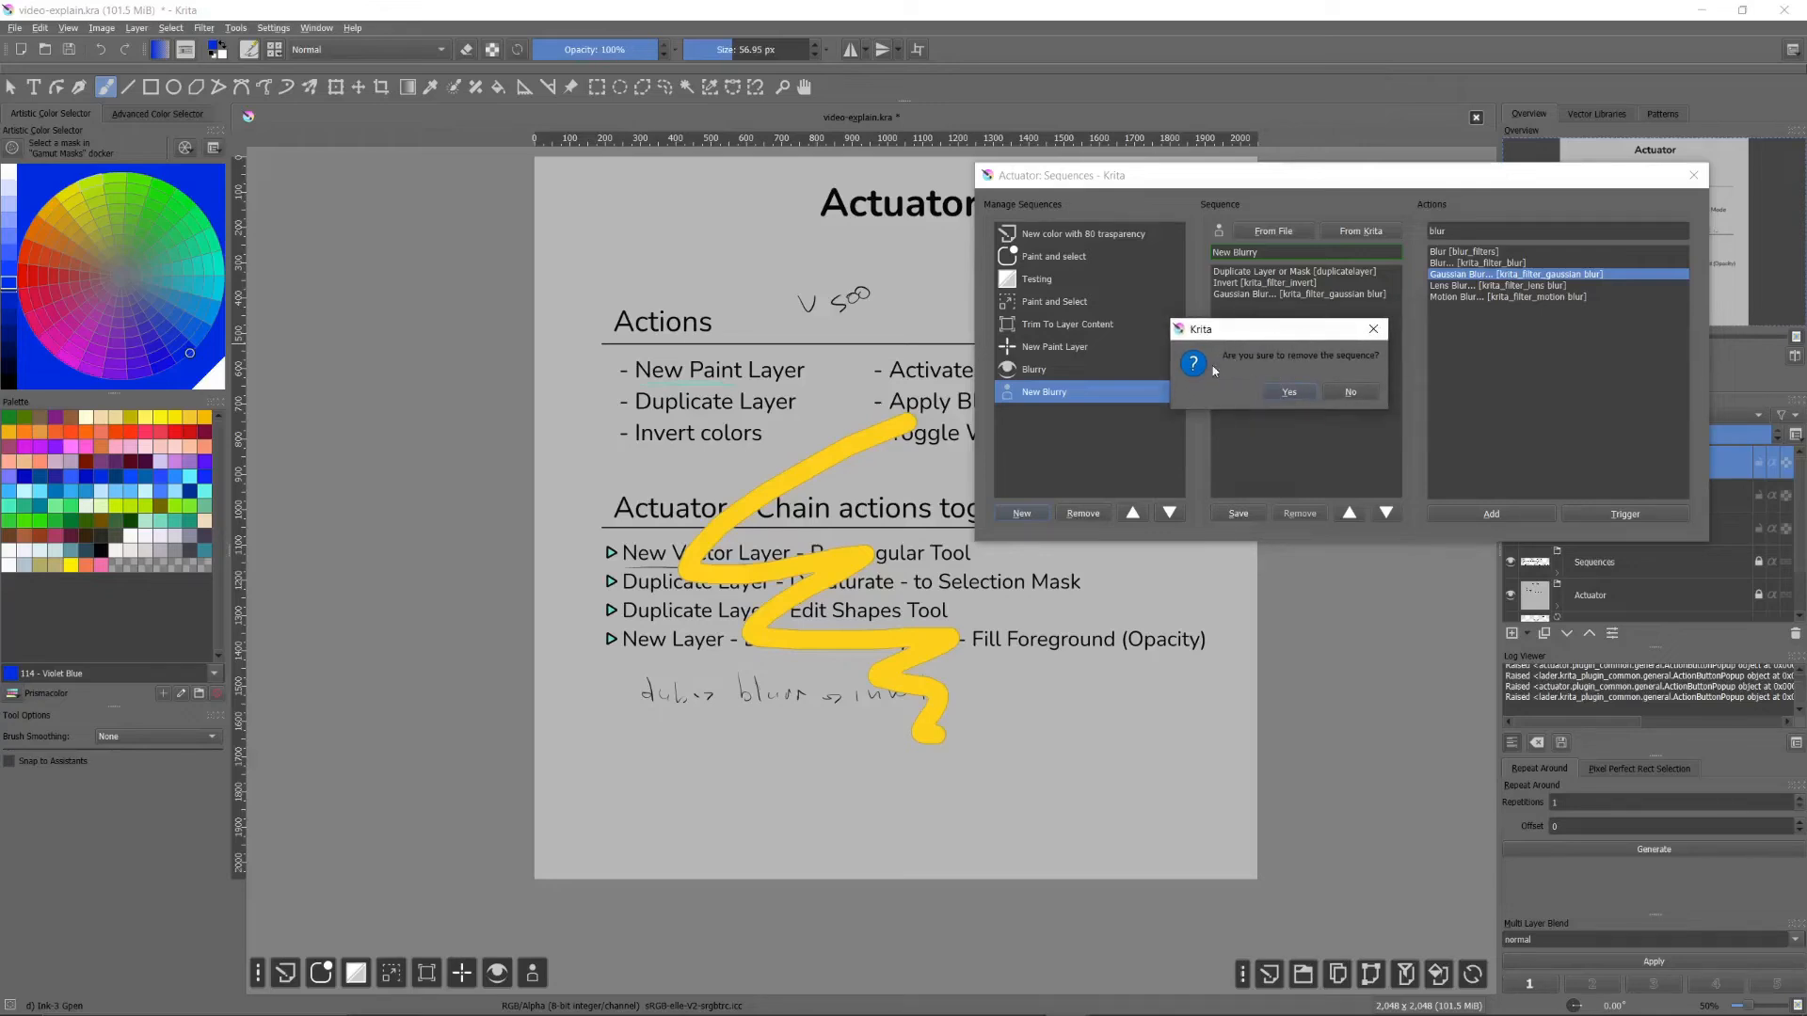
pyautogui.moveTo(1294, 330); pyautogui.dragTo(1269, 338)
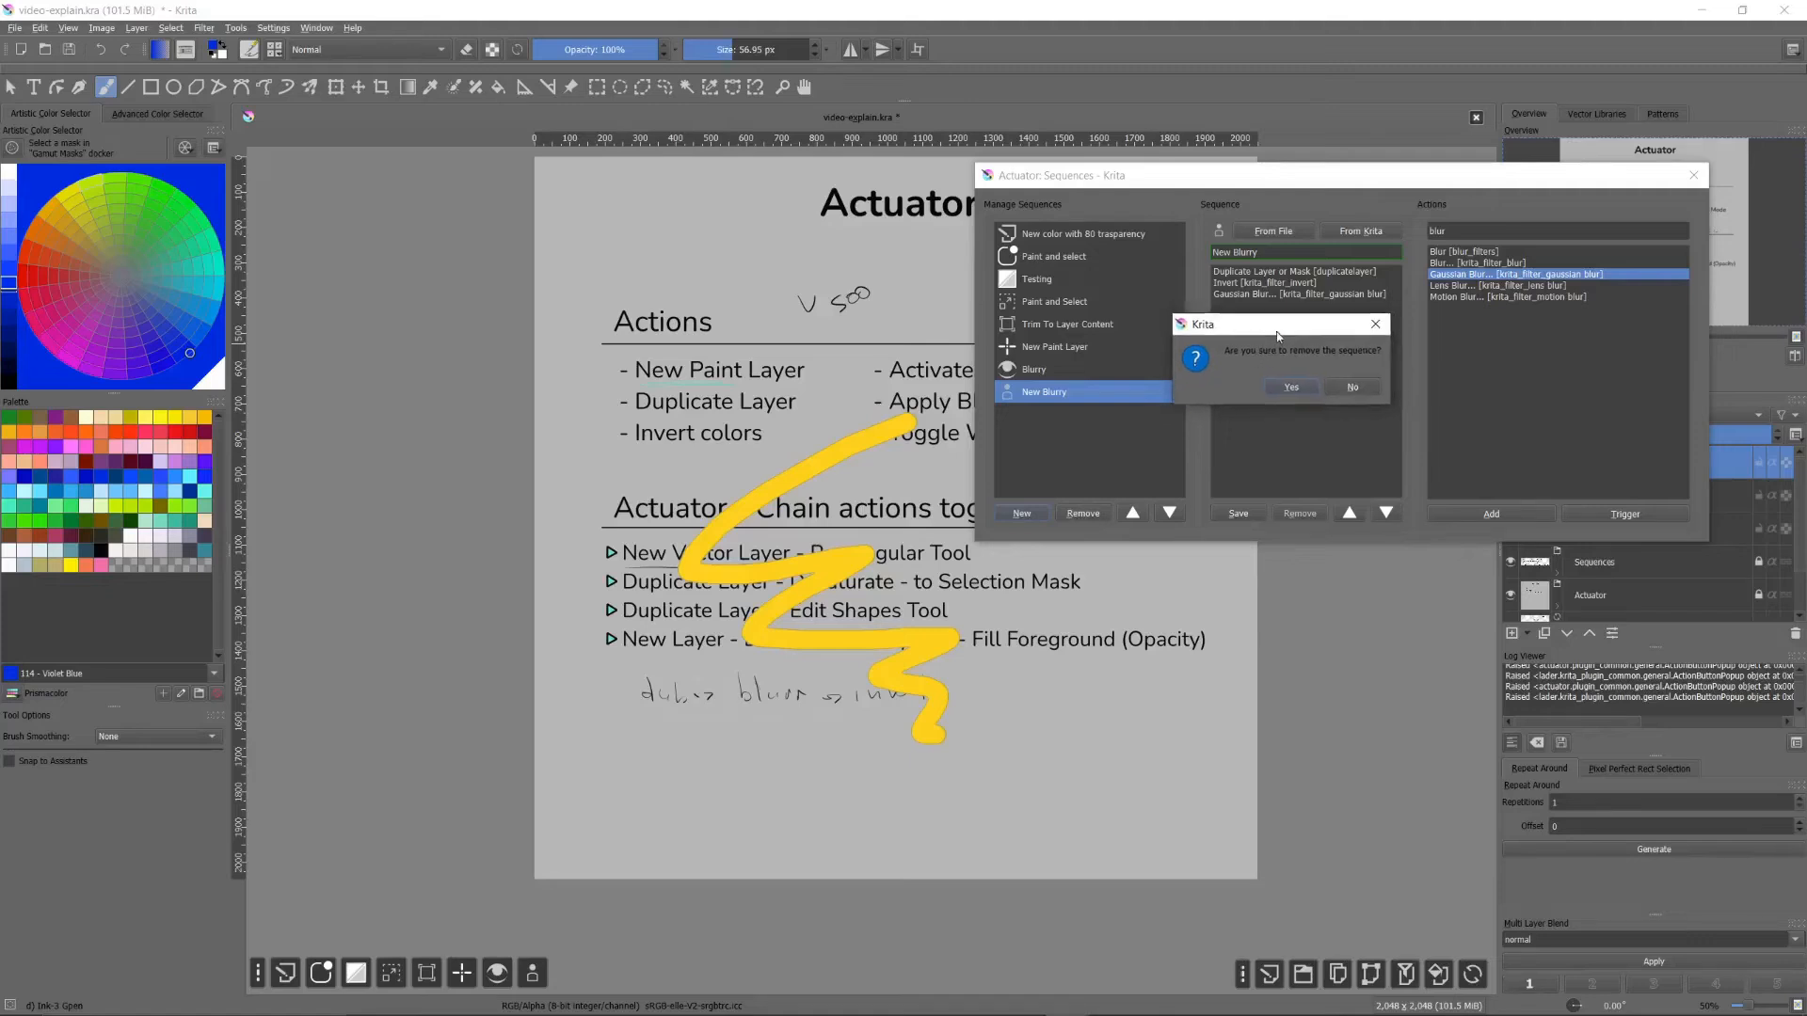
pyautogui.click(1293, 387)
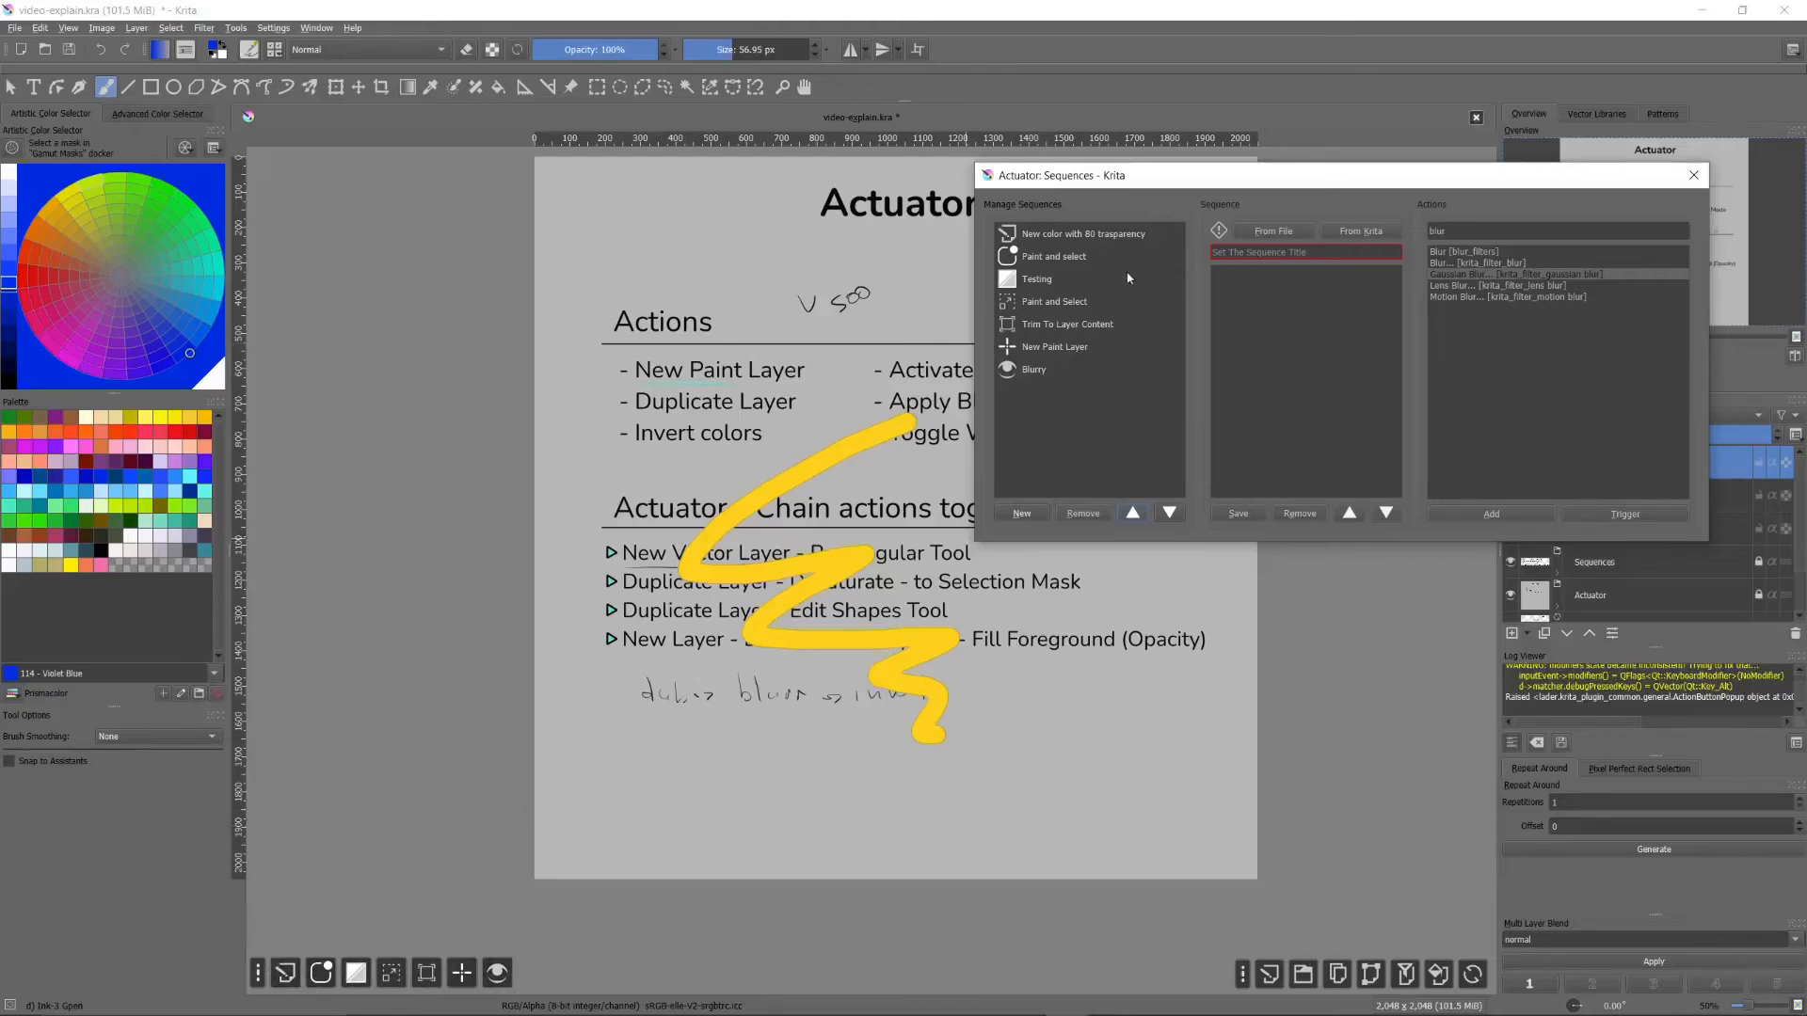
# Step: Move the Blurry sequence up four places in the managed sequences, directly below Paint and select
pyautogui.click(1054, 368)
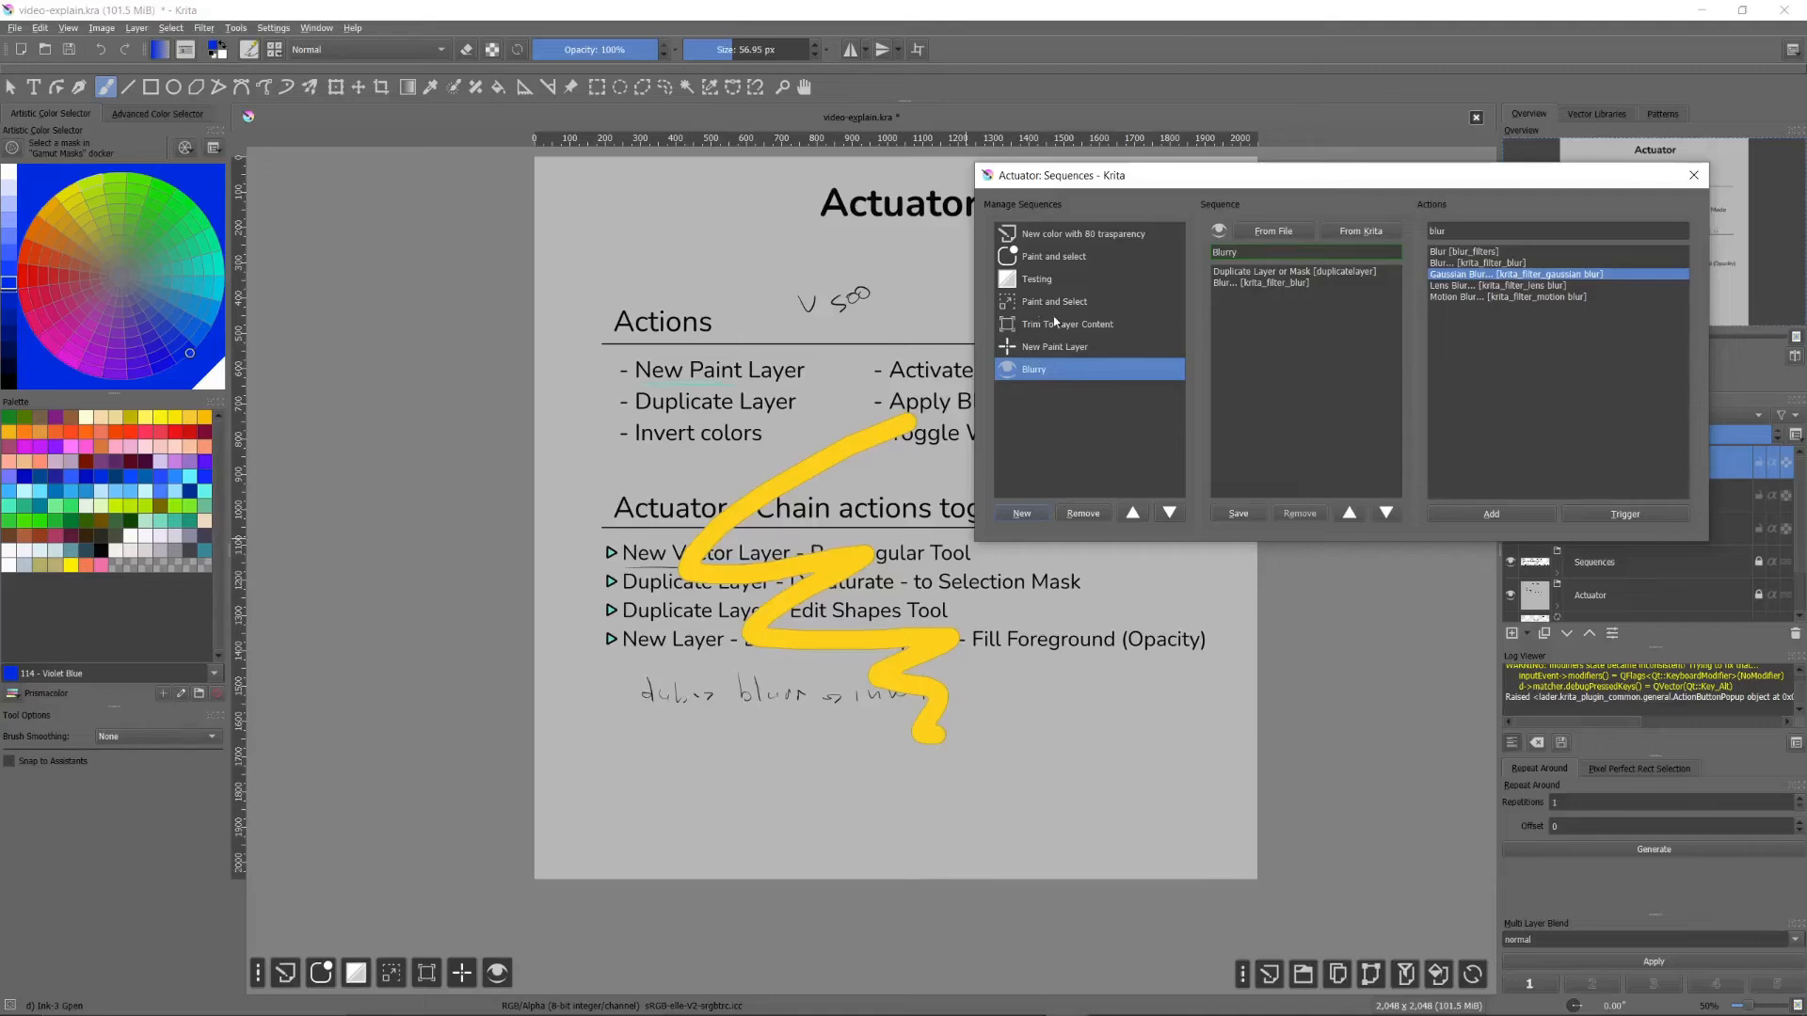
pyautogui.click(1129, 514)
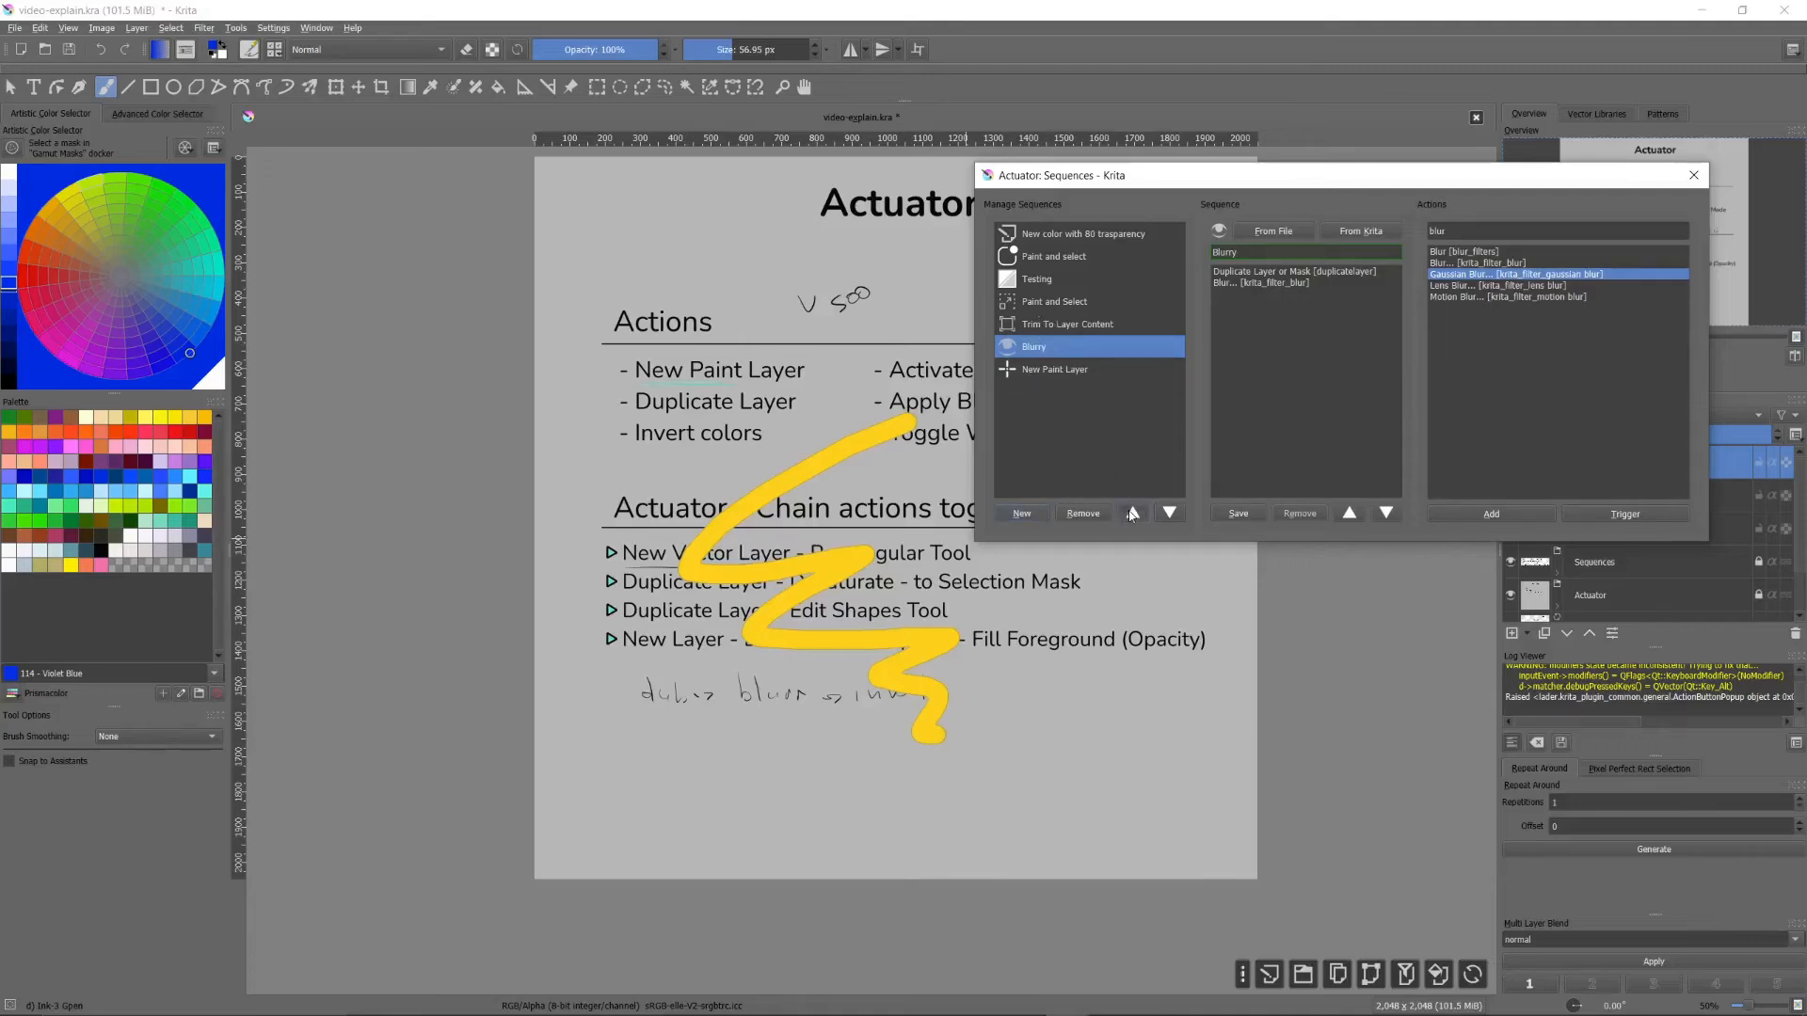
pyautogui.click(1131, 514)
pyautogui.click(1131, 514)
pyautogui.click(1131, 514)
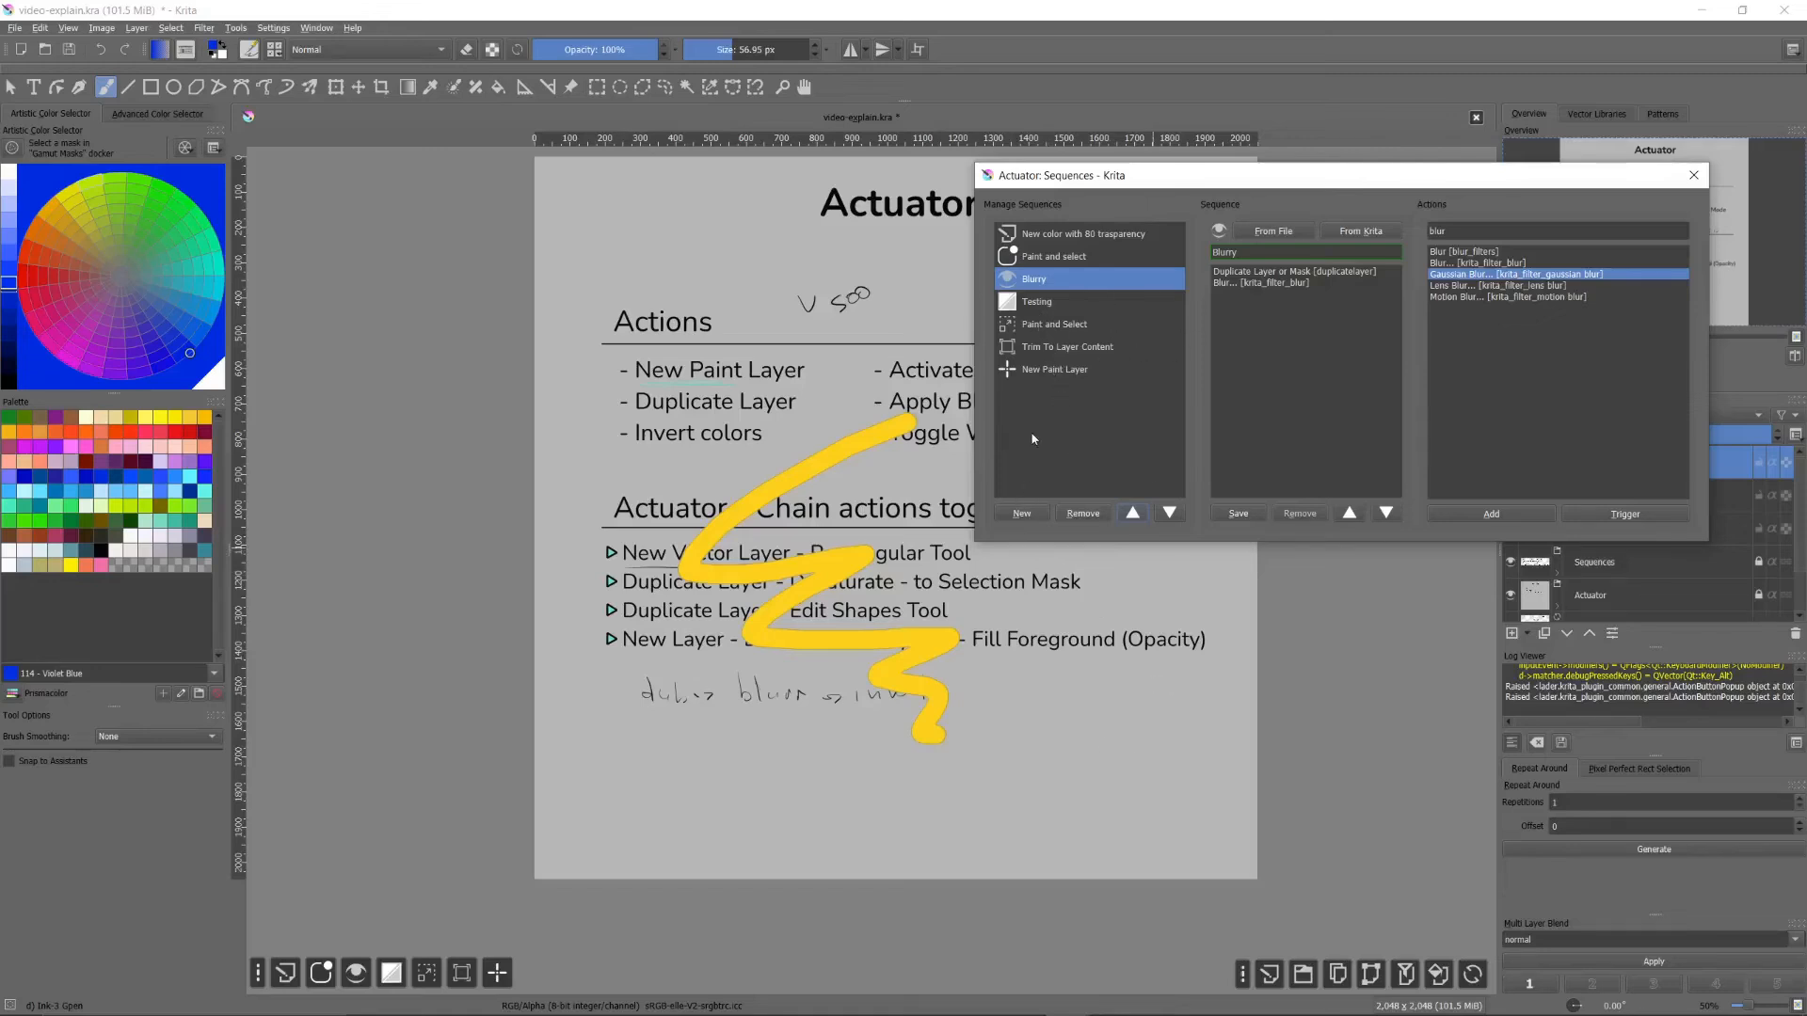
# Step: Create and save a new sequence titled Separator containing the Placeholder Action for Separator
pyautogui.click(1021, 513)
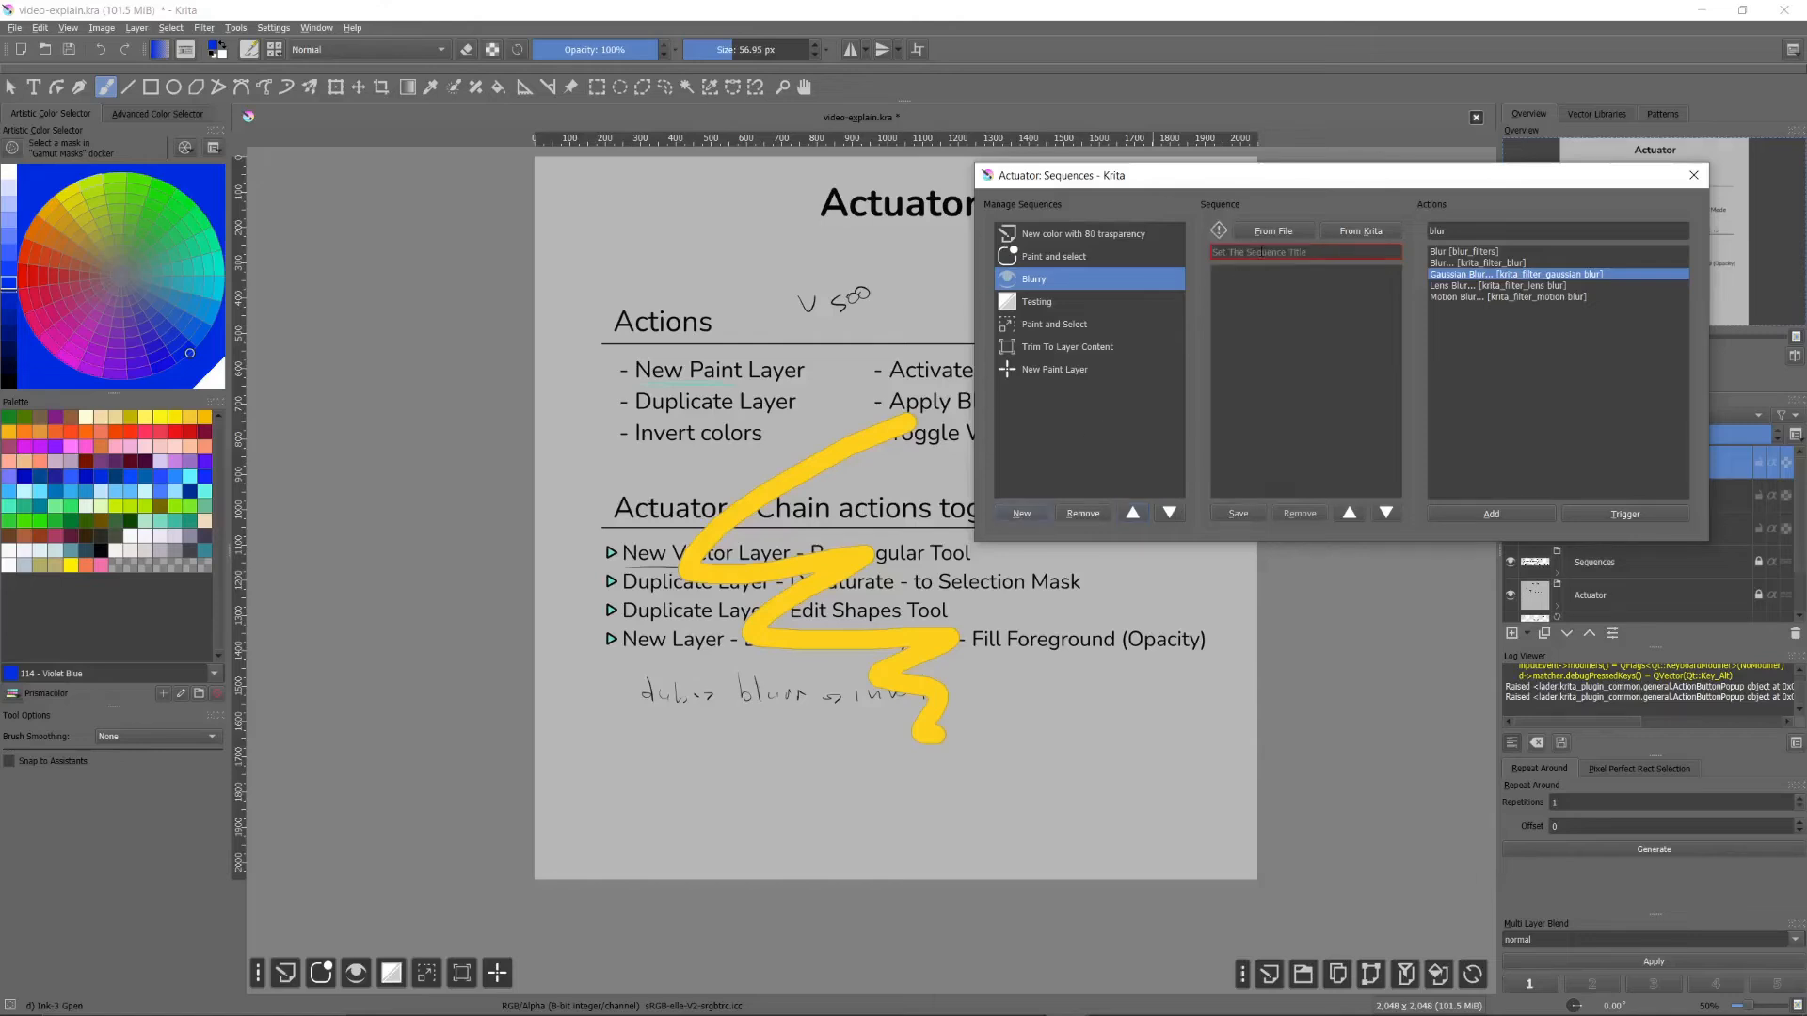
pyautogui.write('Separatro')
pyautogui.doubleClick(1530, 229)
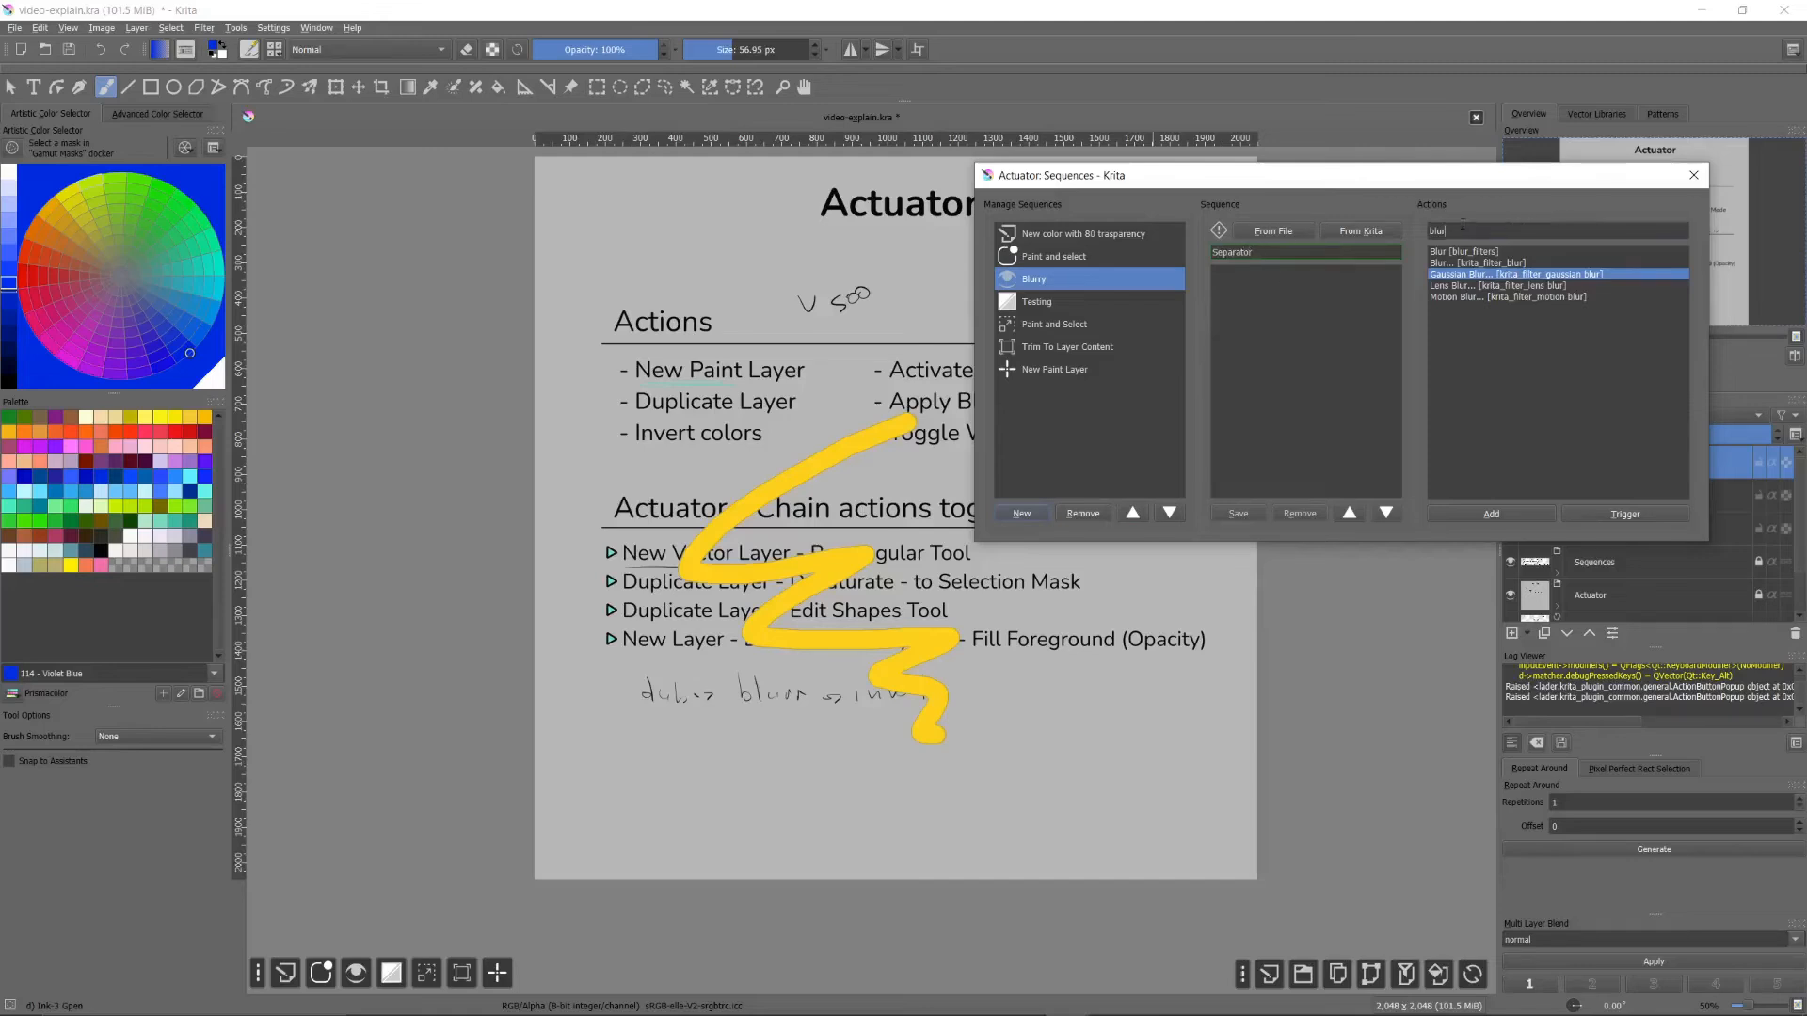
pyautogui.write('sepa')
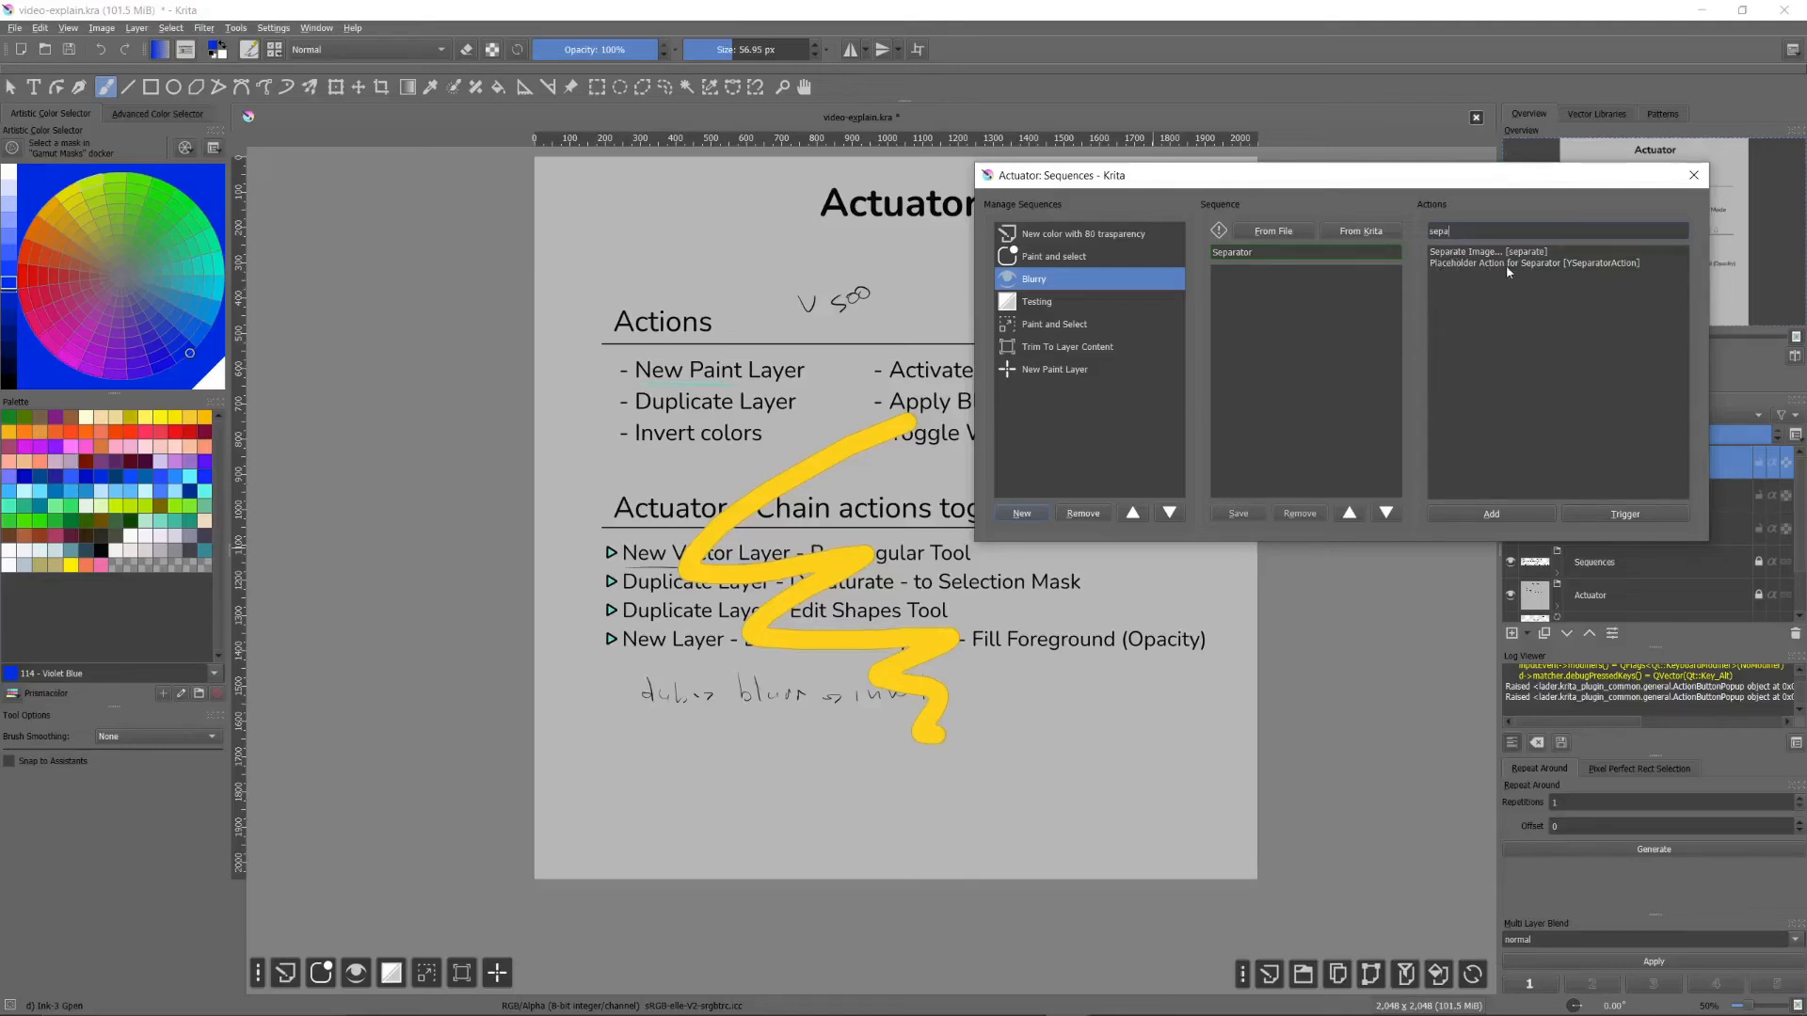
pyautogui.click(1579, 265)
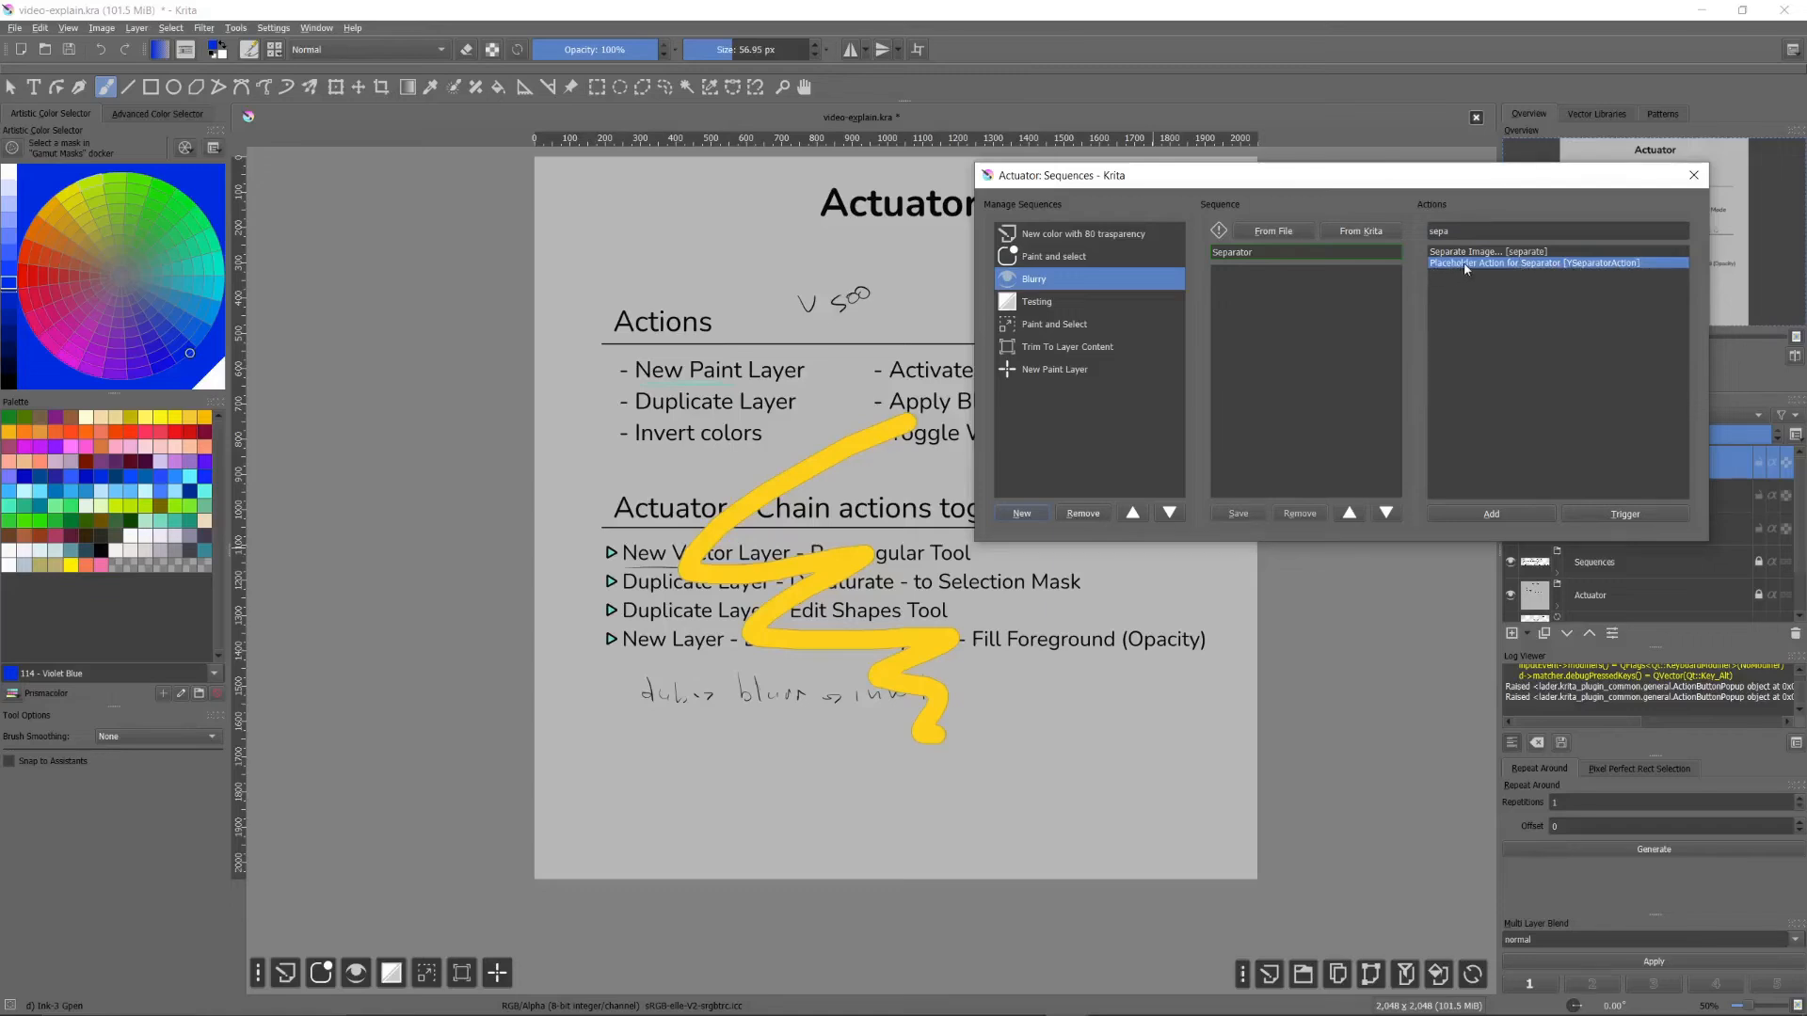
pyautogui.moveTo(1474, 268); pyautogui.dragTo(1362, 275)
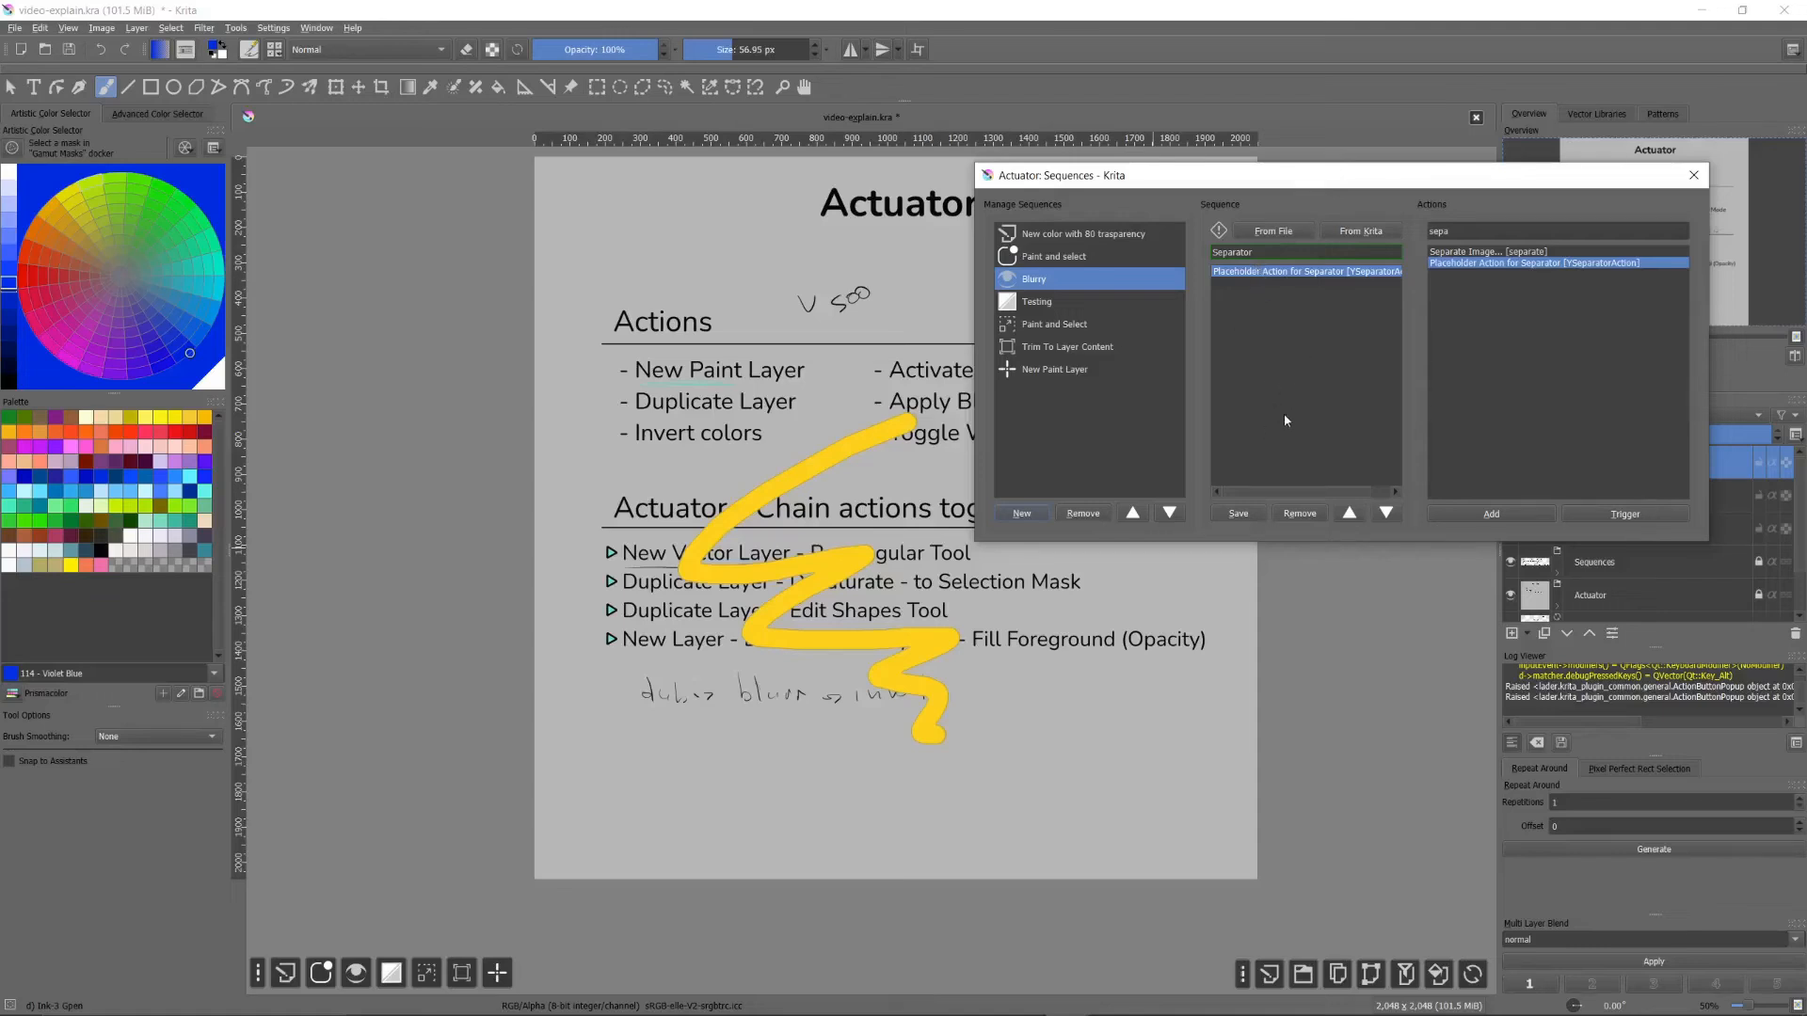
pyautogui.click(1239, 514)
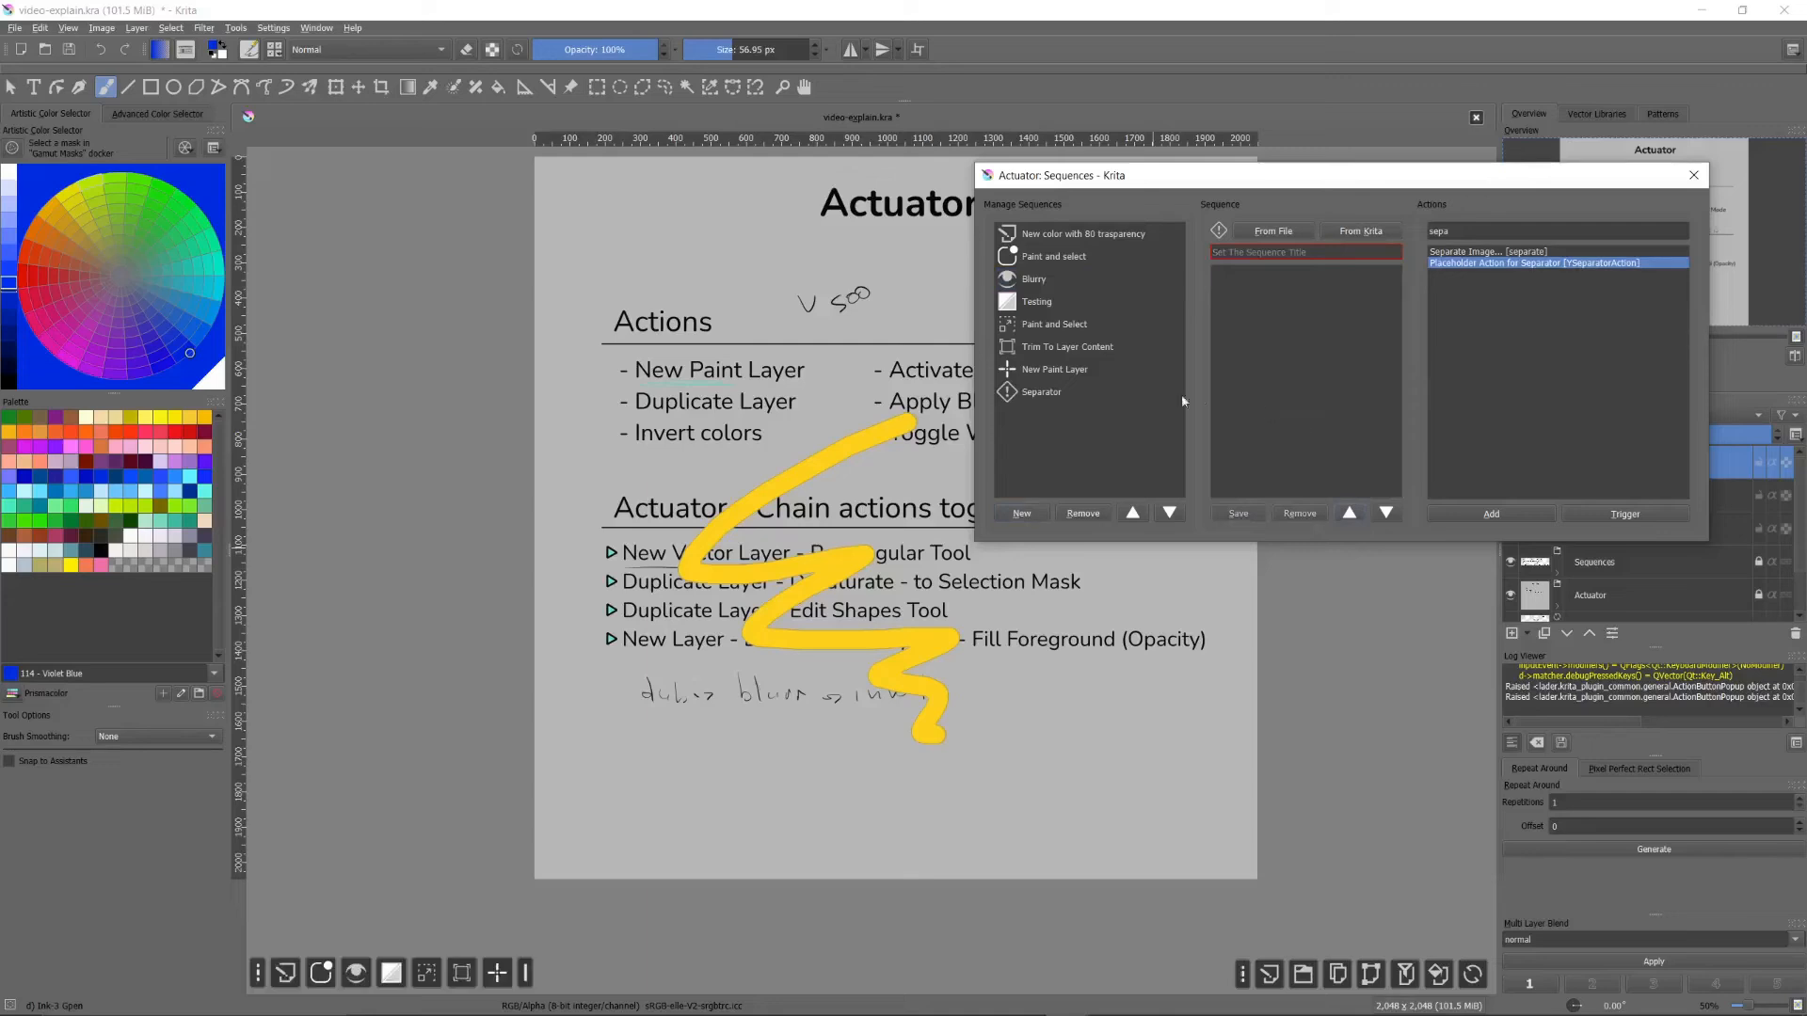
# Step: Move the Separator sequence up between Blurry and Testing, trigger it on the canvas toolbar, and return to the sequence manager
pyautogui.click(1028, 396)
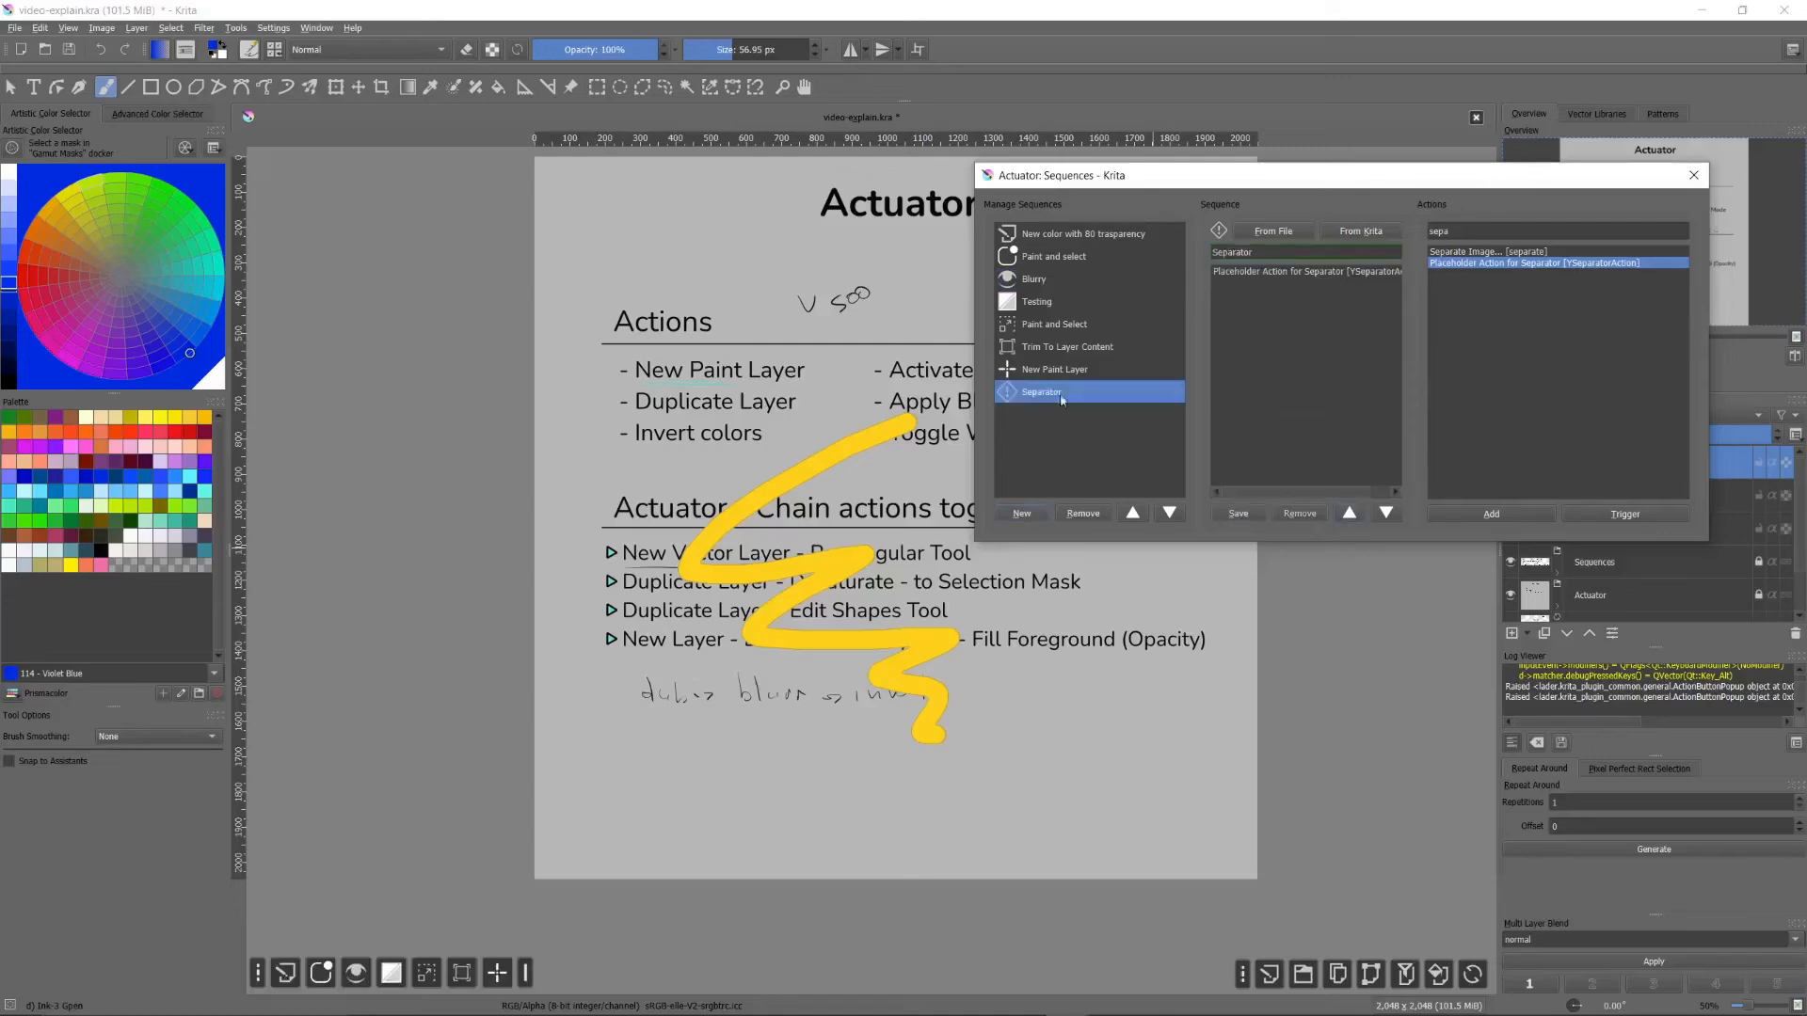
pyautogui.click(1233, 270)
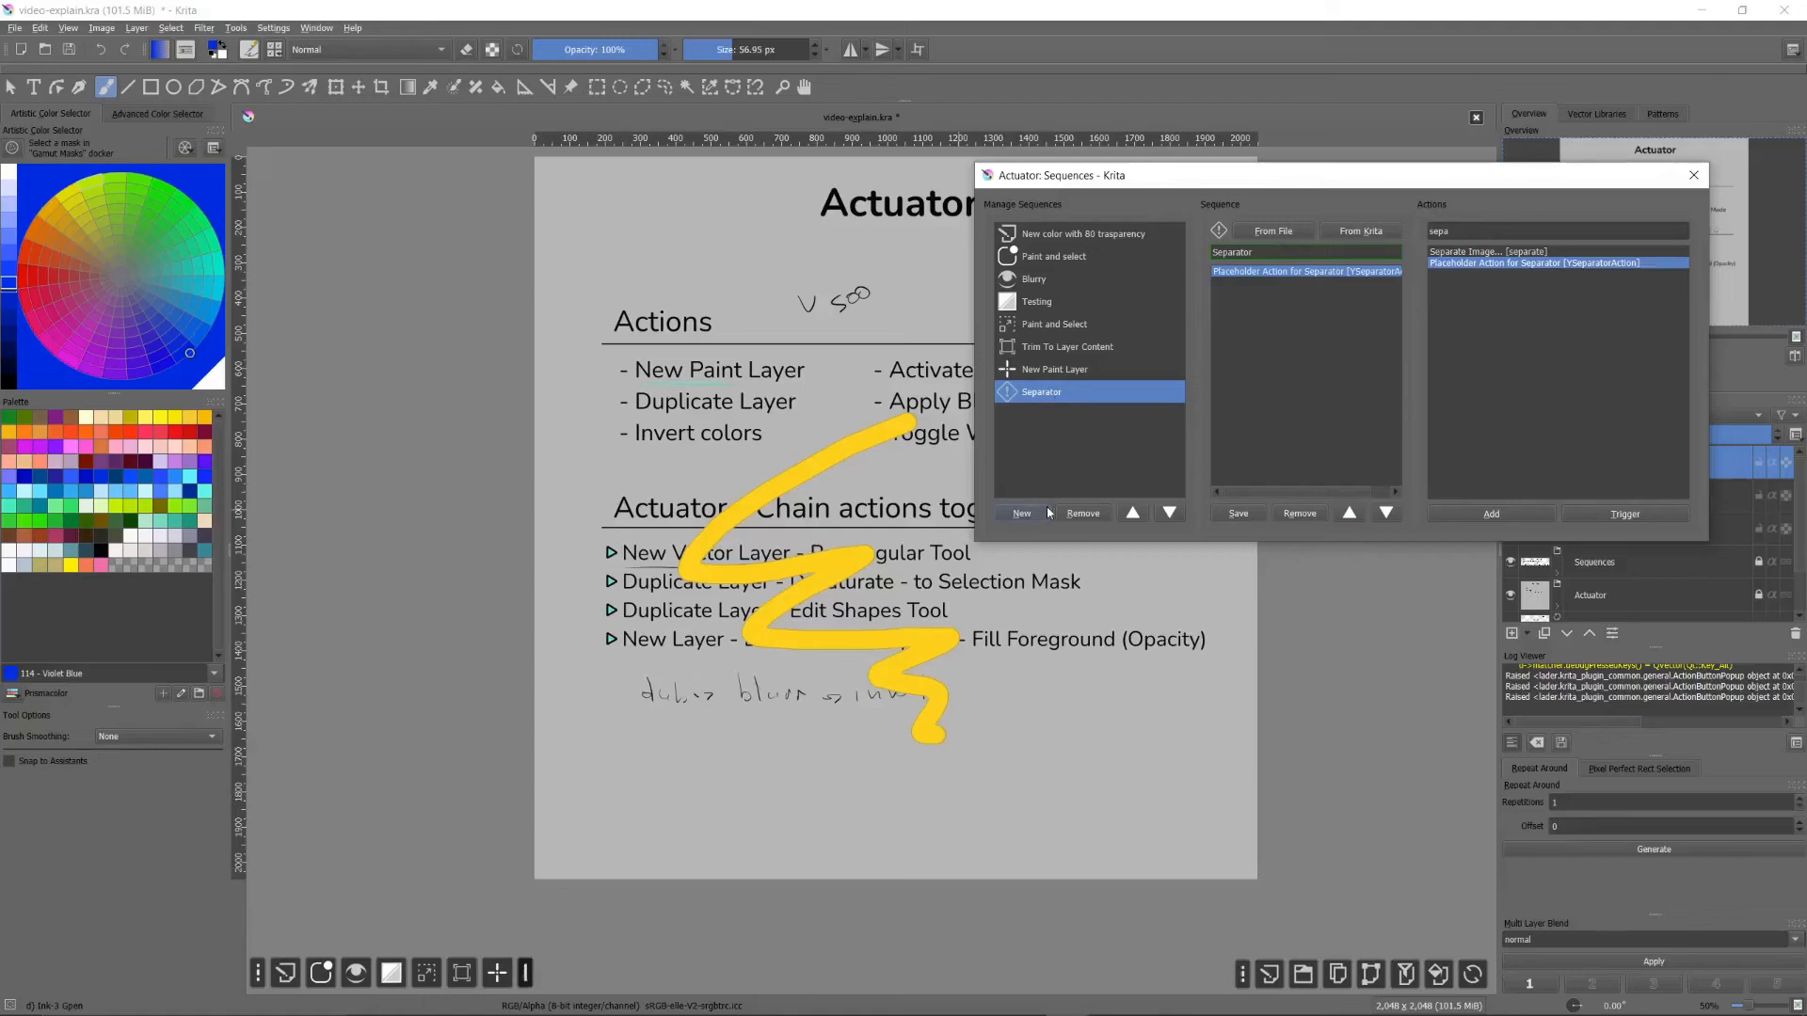
pyautogui.click(1132, 513)
pyautogui.click(1132, 513)
pyautogui.click(1132, 513)
pyautogui.click(1133, 513)
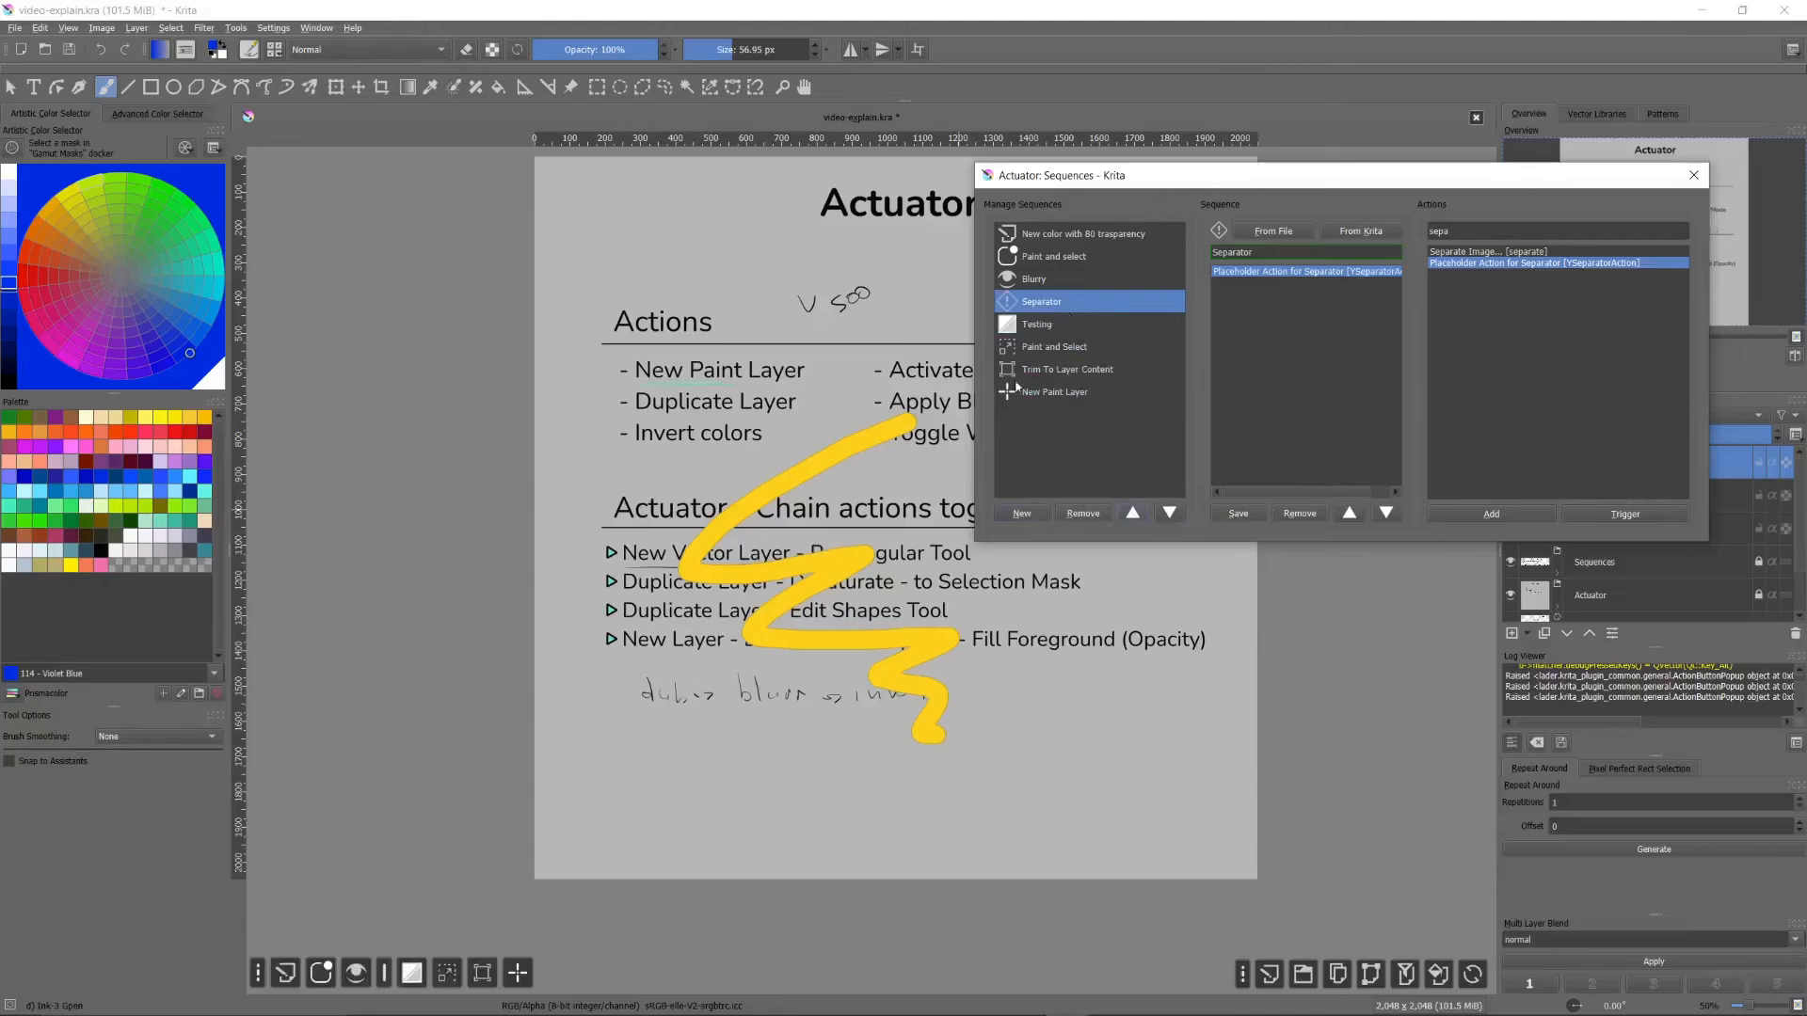
pyautogui.click(383, 975)
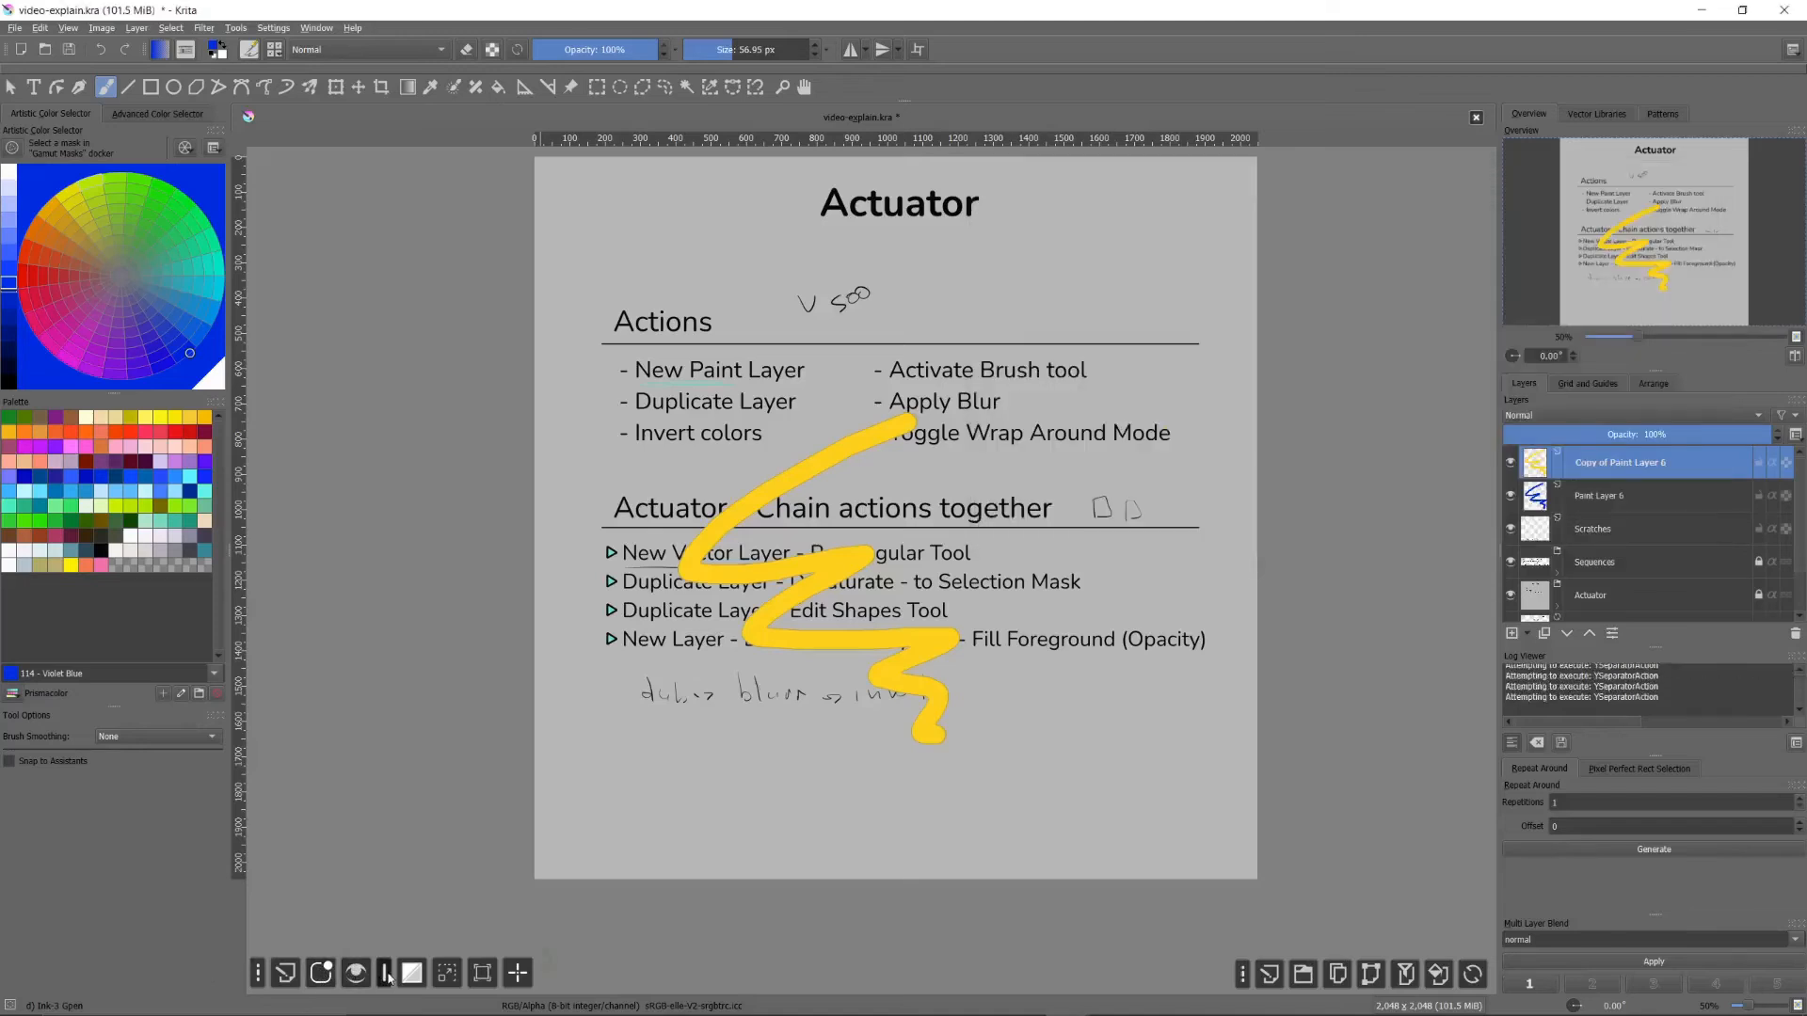
pyautogui.hotkey('alt', 'Tab')
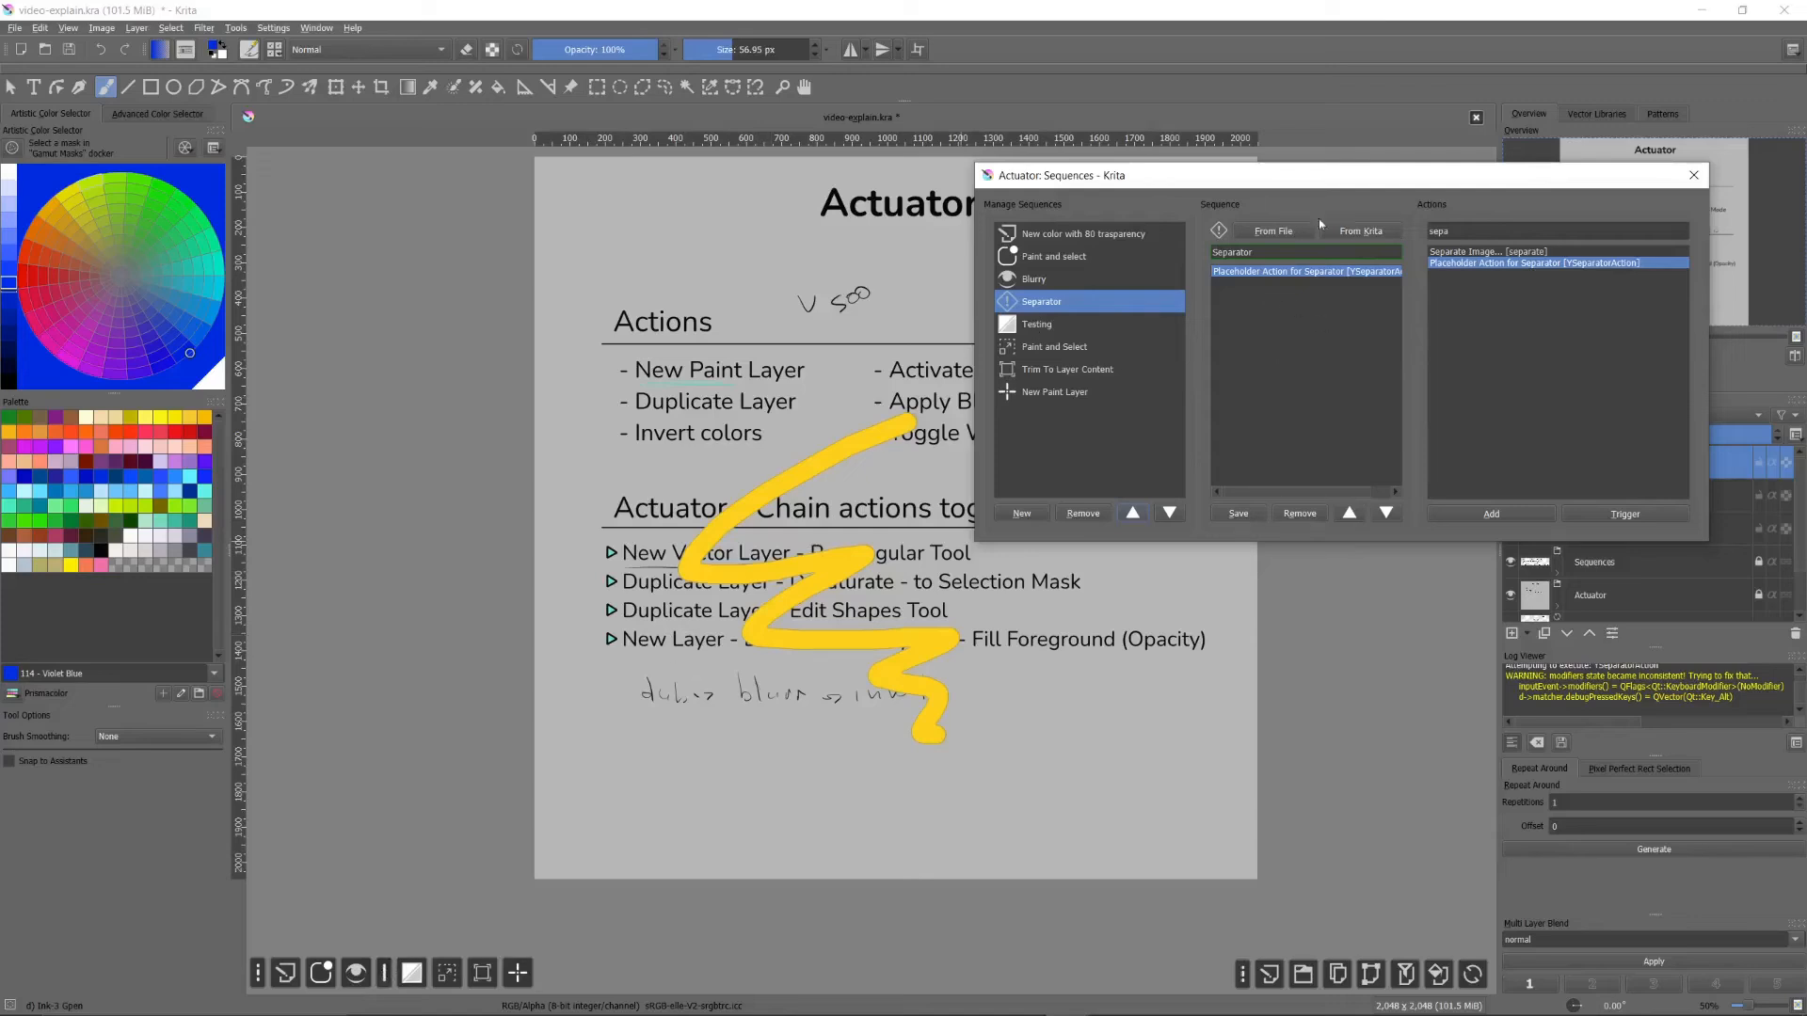
# Step: Insert separator placeholder actions after Fill with Foreground Color and after Motion Blur in the Testing sequence, and close the manager without saving
pyautogui.moveTo(1385, 173); pyautogui.dragTo(1367, 174)
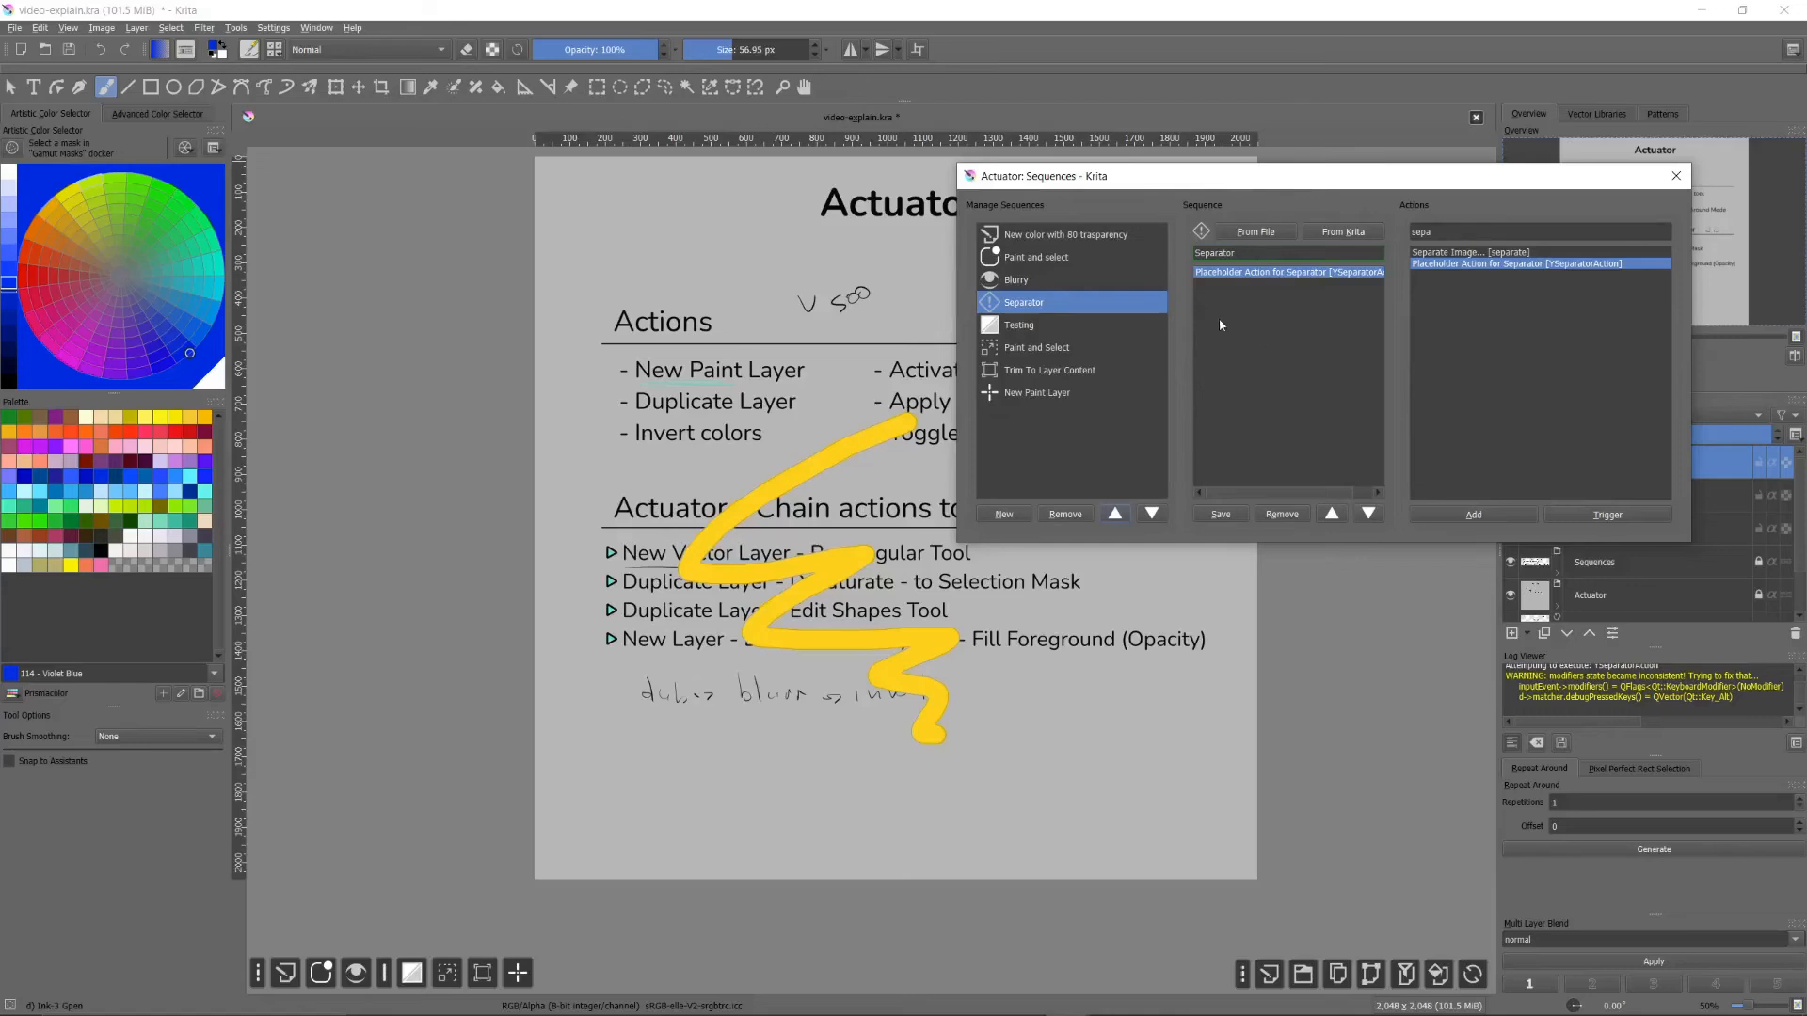
pyautogui.click(1027, 326)
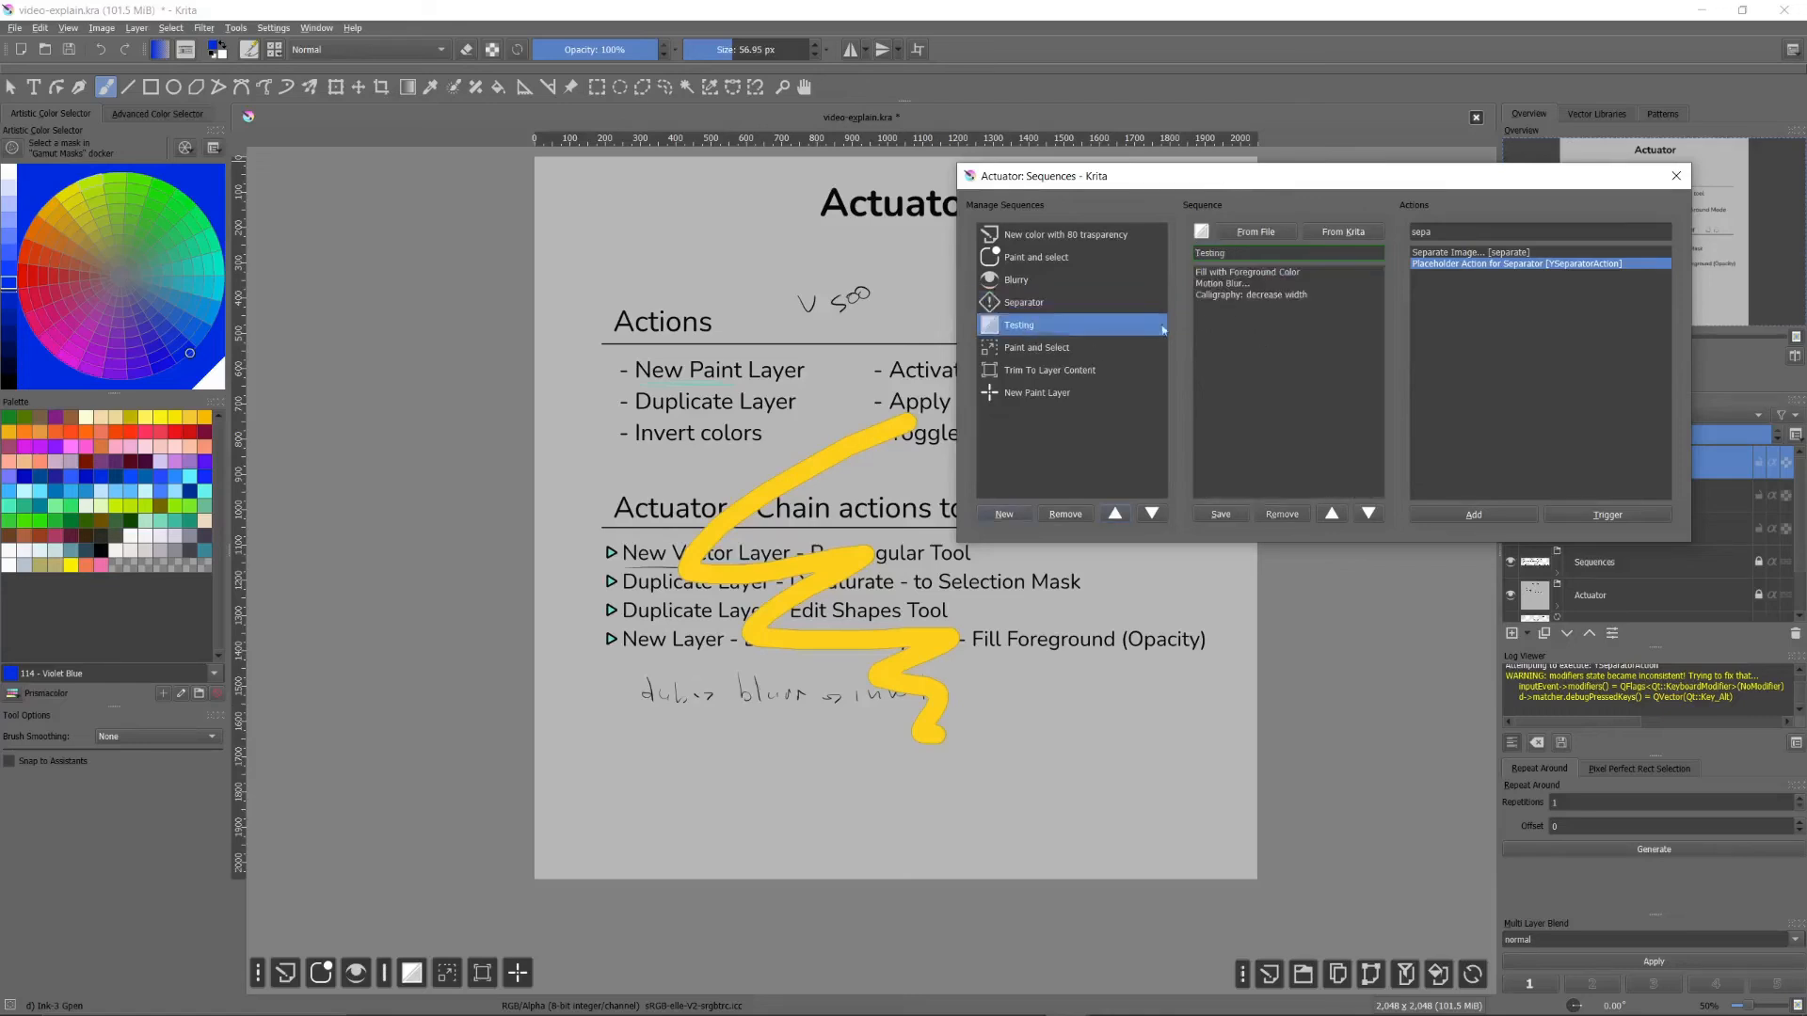
pyautogui.click(1223, 273)
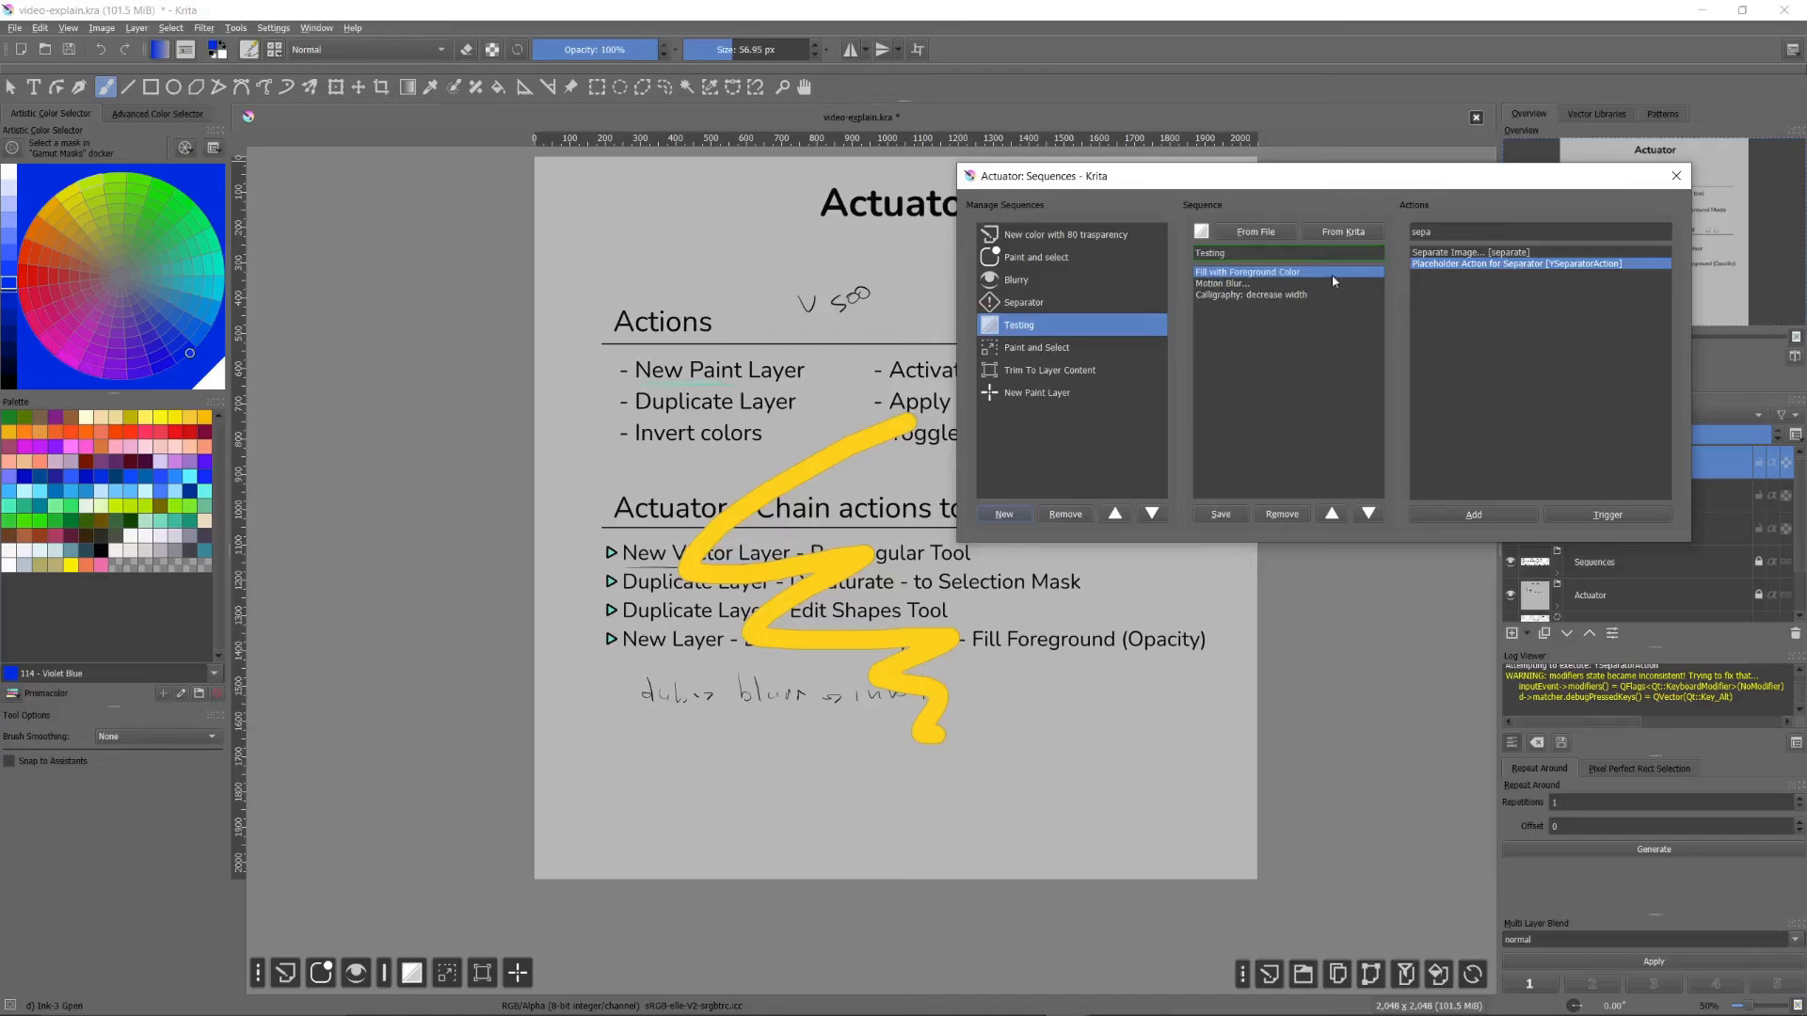
pyautogui.doubleClick(1478, 263)
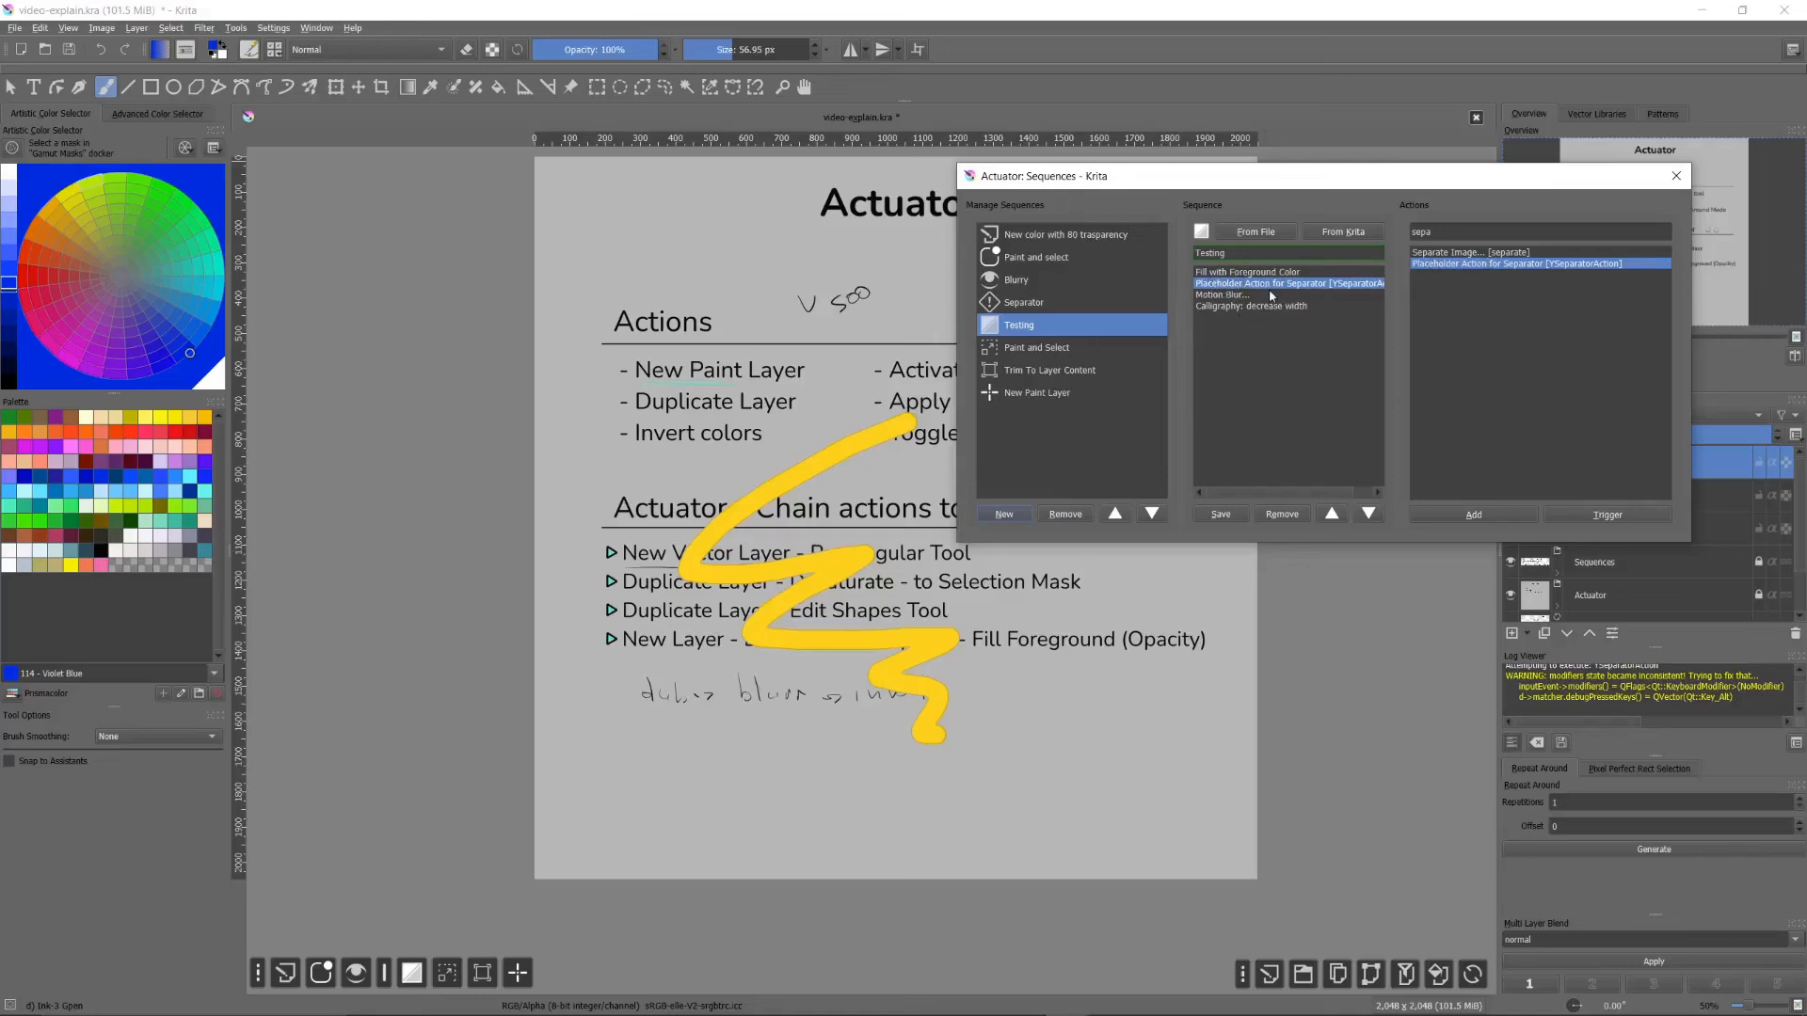
pyautogui.click(1217, 295)
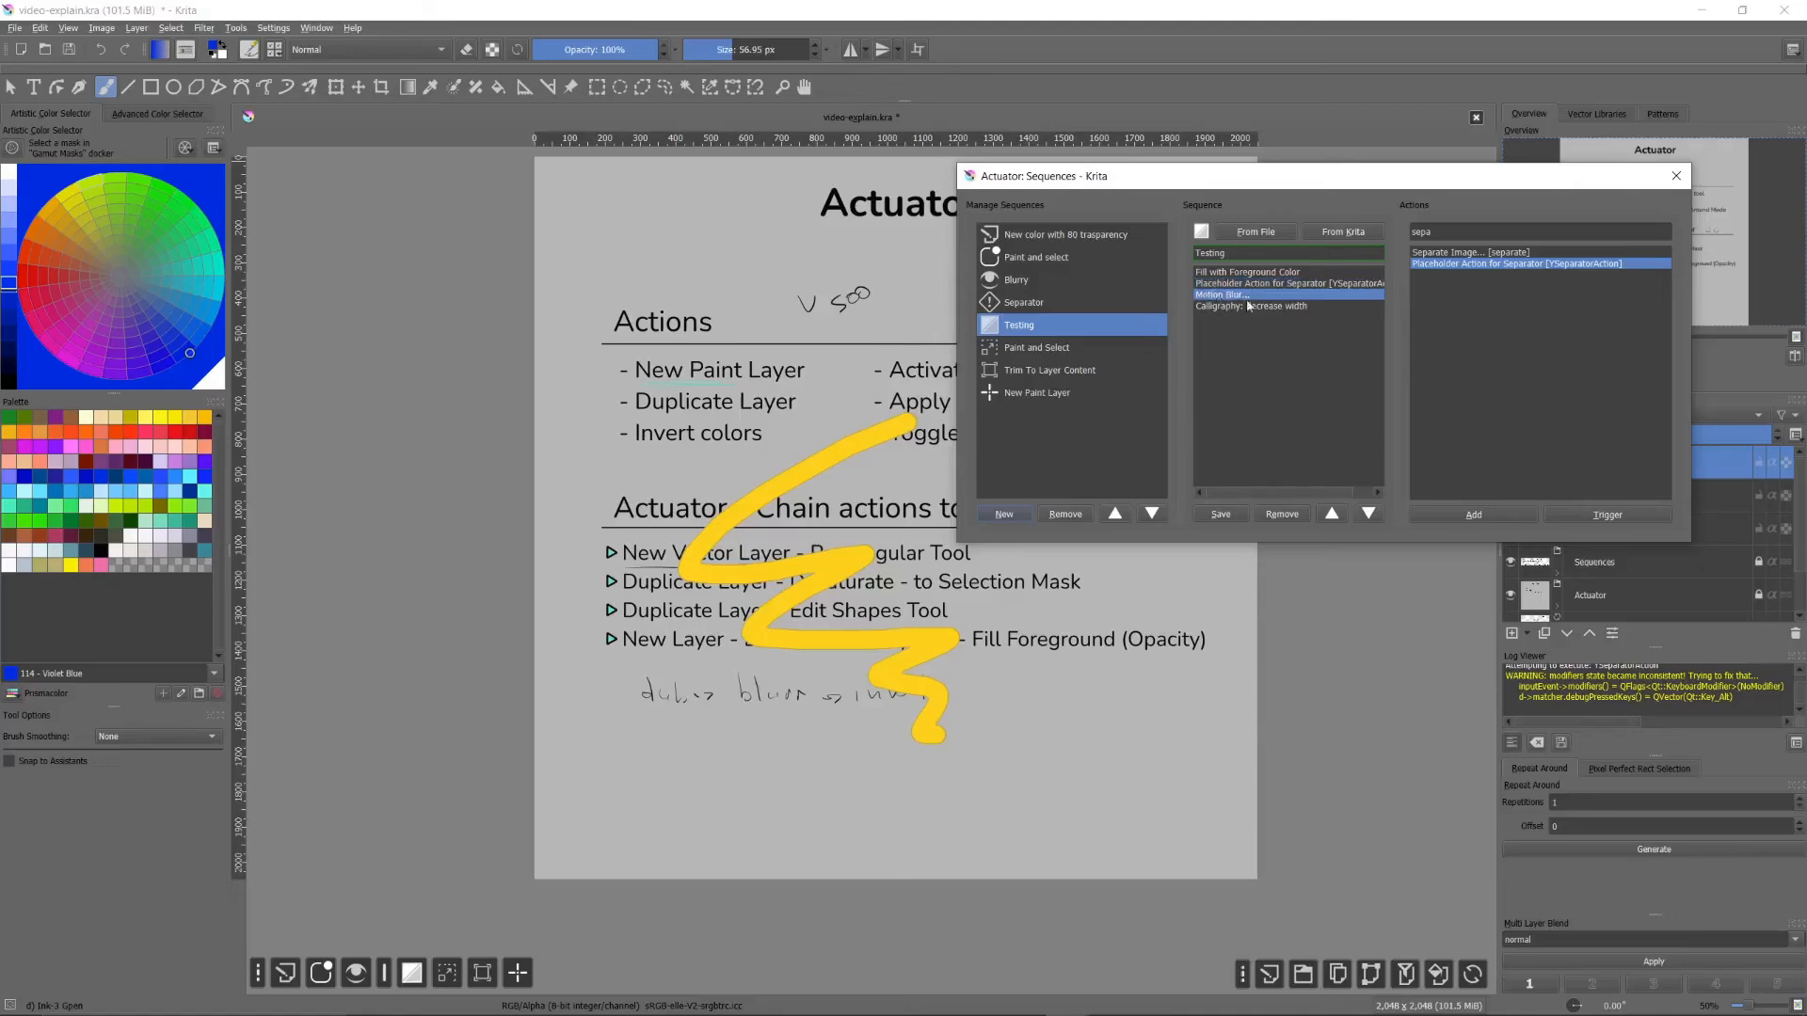
pyautogui.doubleClick(1458, 262)
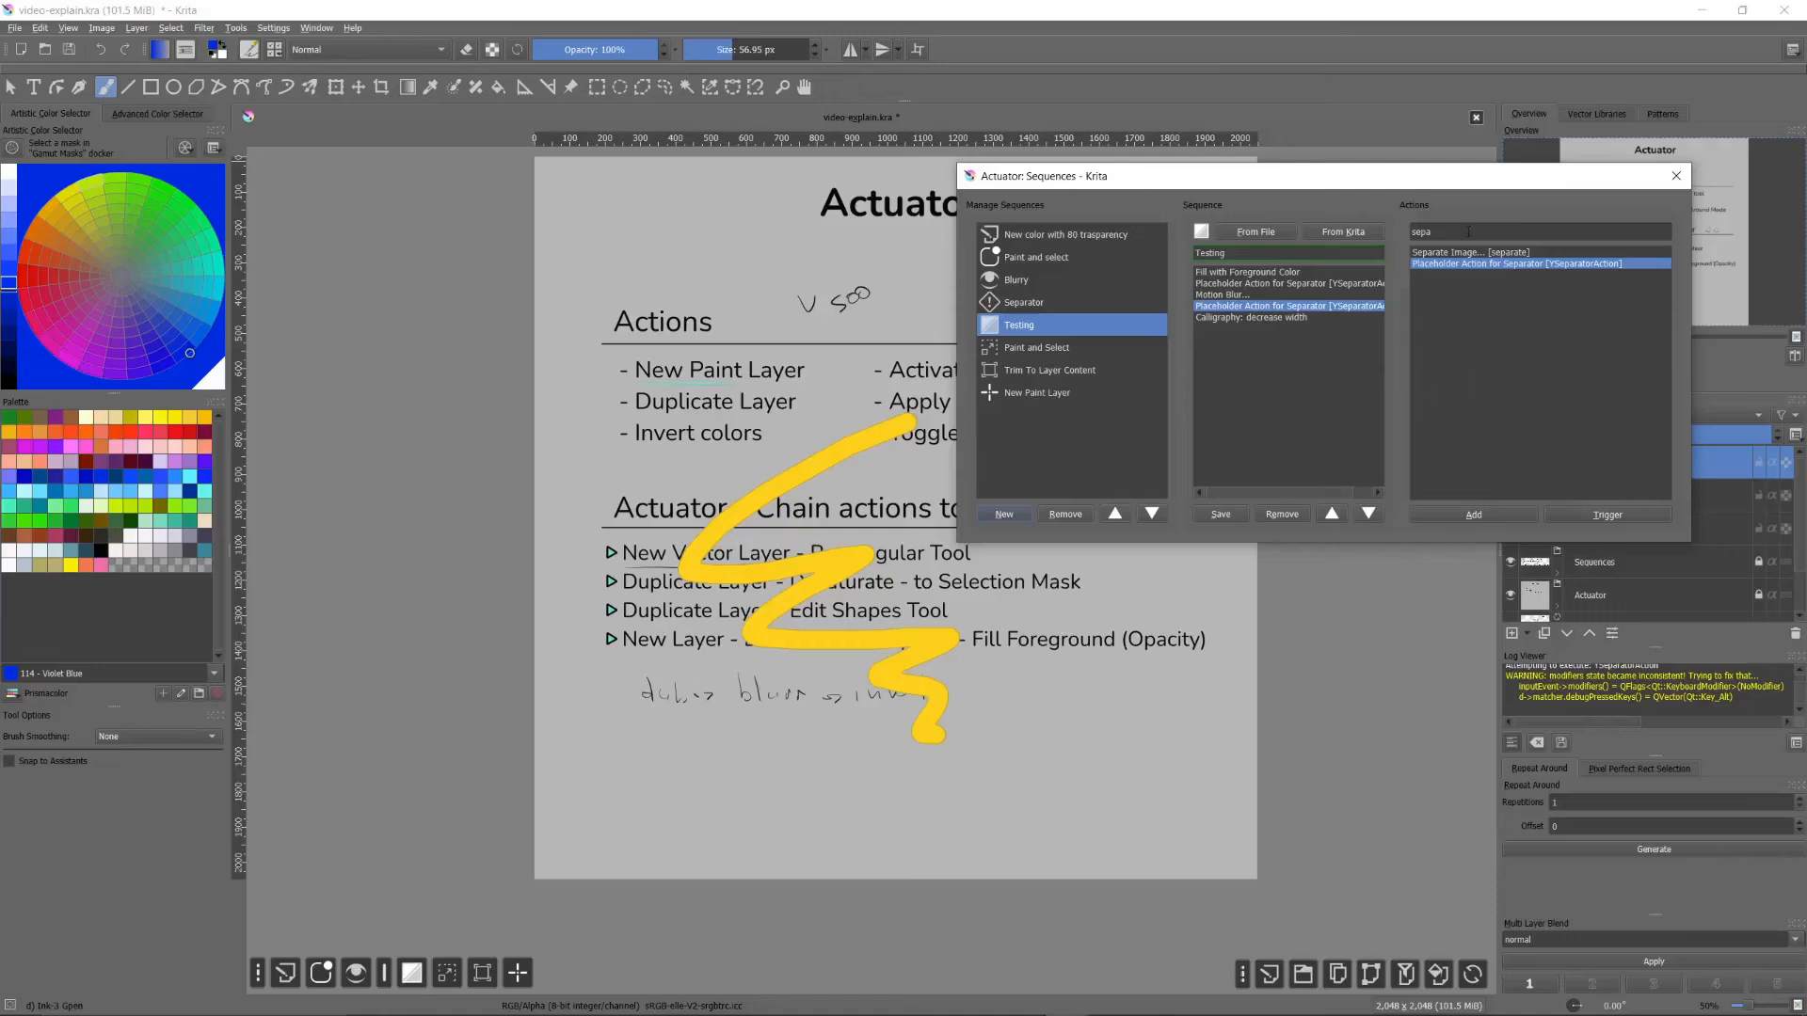
pyautogui.moveTo(1502, 186); pyautogui.dragTo(1451, 191)
pyautogui.click(1626, 181)
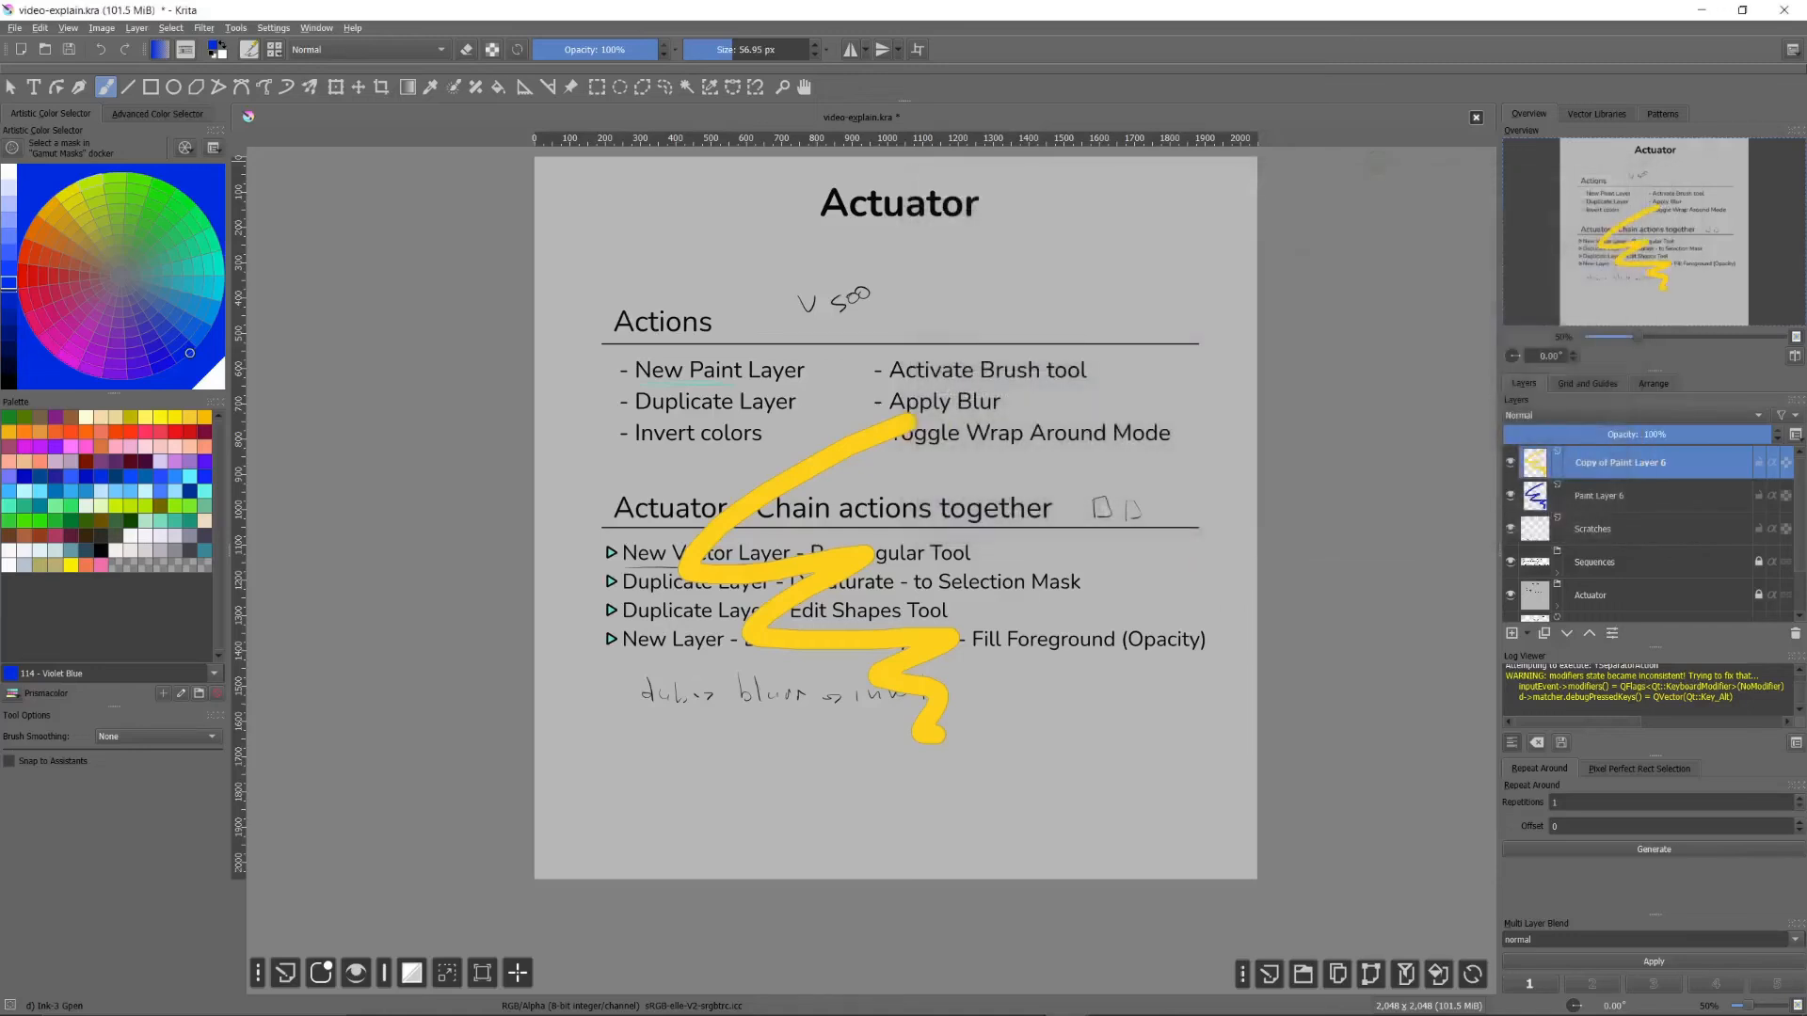
# Step: Open the sequence export from the Actuator configuration and include only Testing, Trim To Layer Content and New Paint Layer
pyautogui.moveTo(965, 324); pyautogui.dragTo(1159, 297)
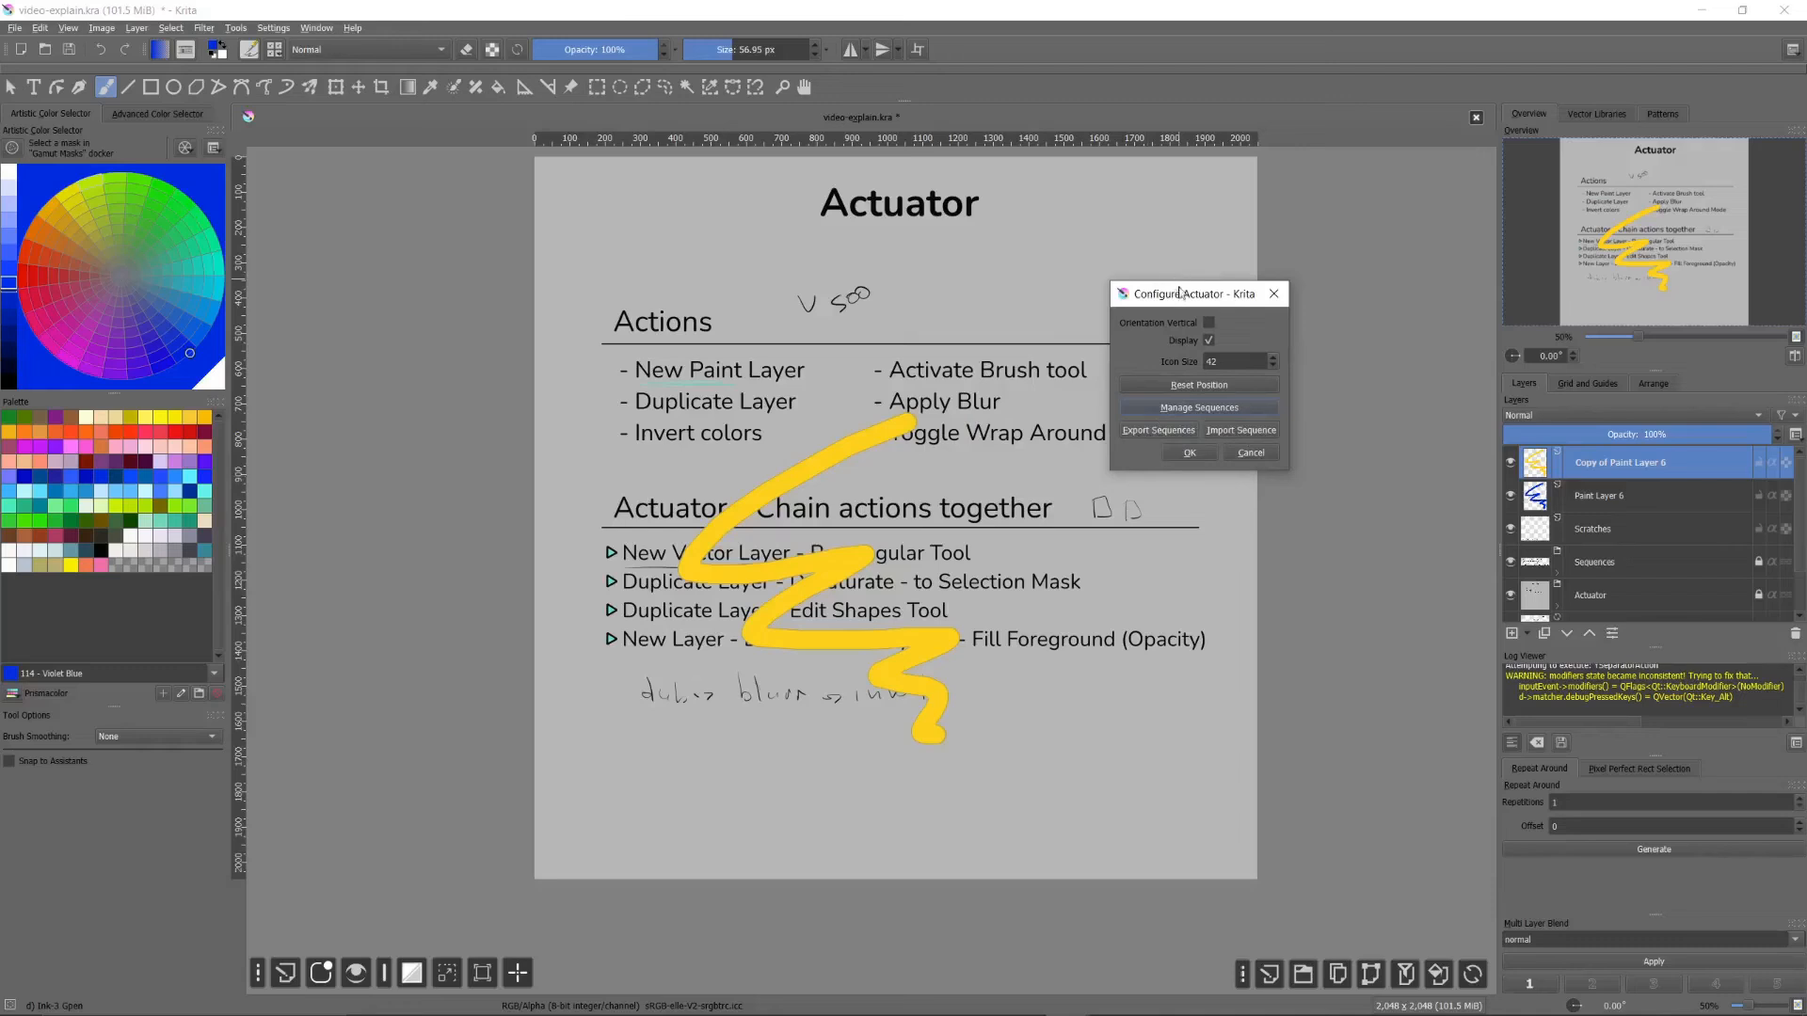
pyautogui.moveTo(1182, 294); pyautogui.dragTo(1255, 268)
pyautogui.click(1217, 409)
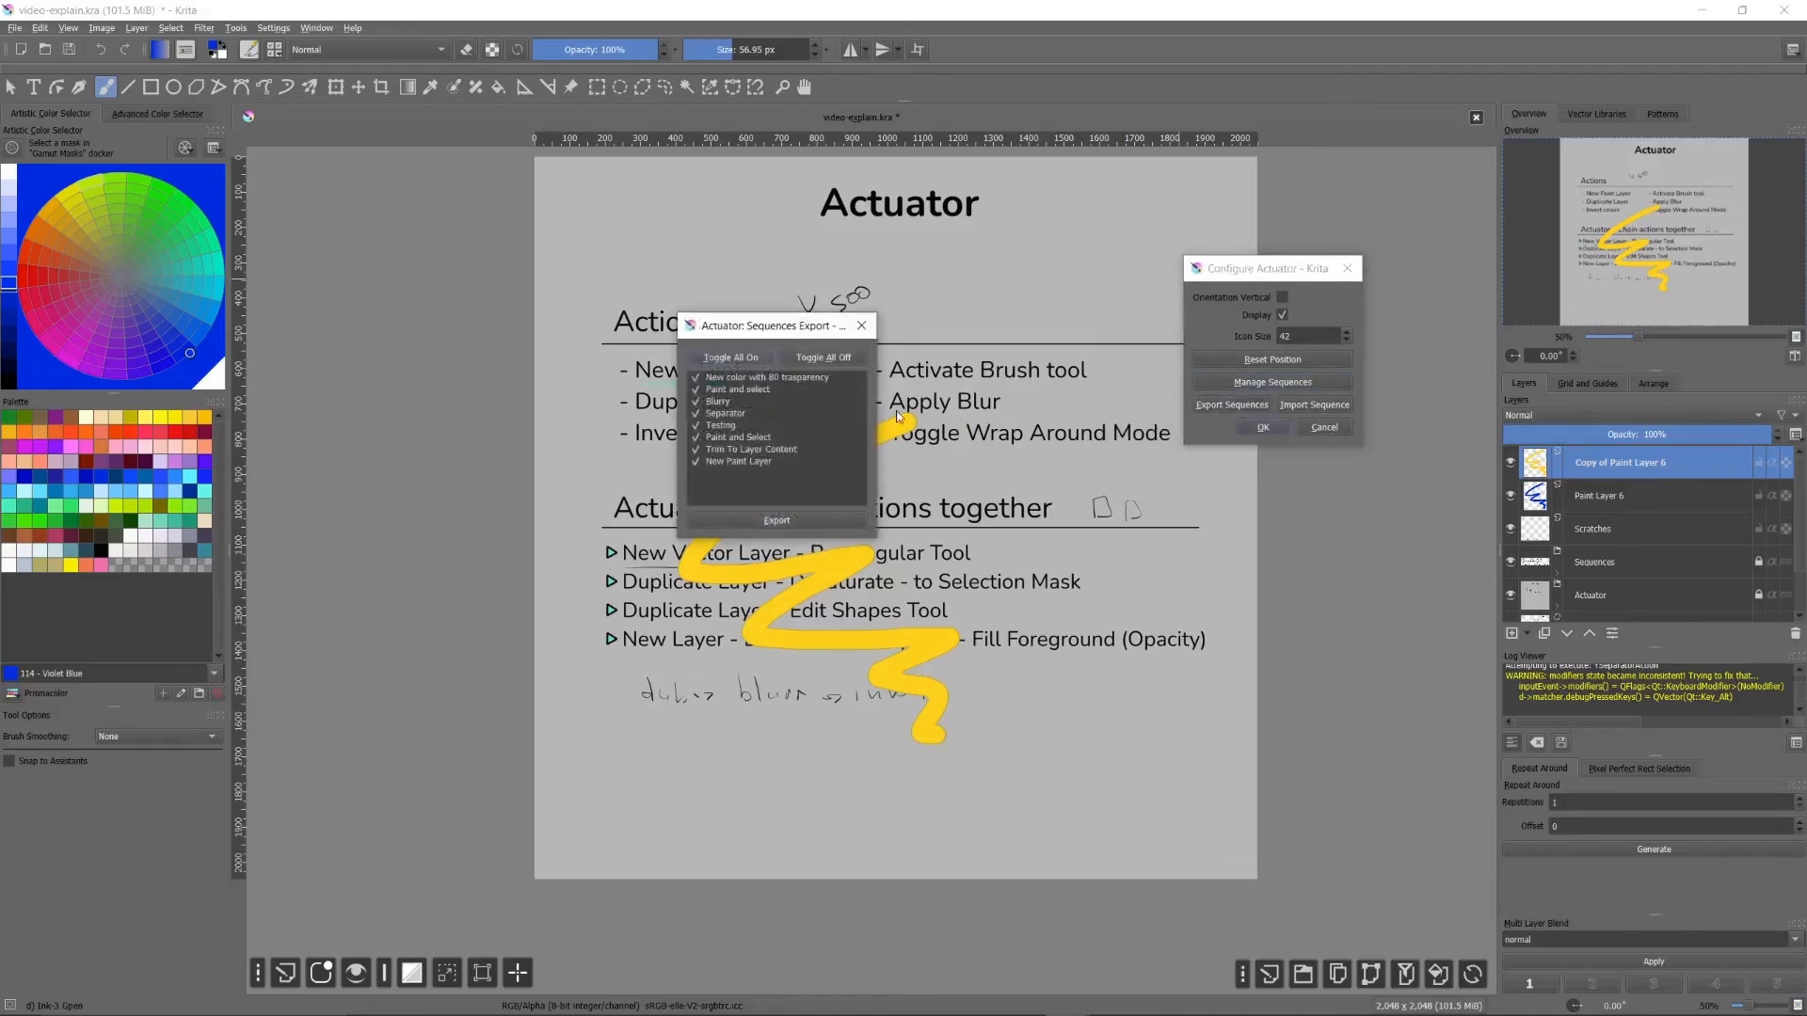
pyautogui.moveTo(778, 325); pyautogui.dragTo(818, 260)
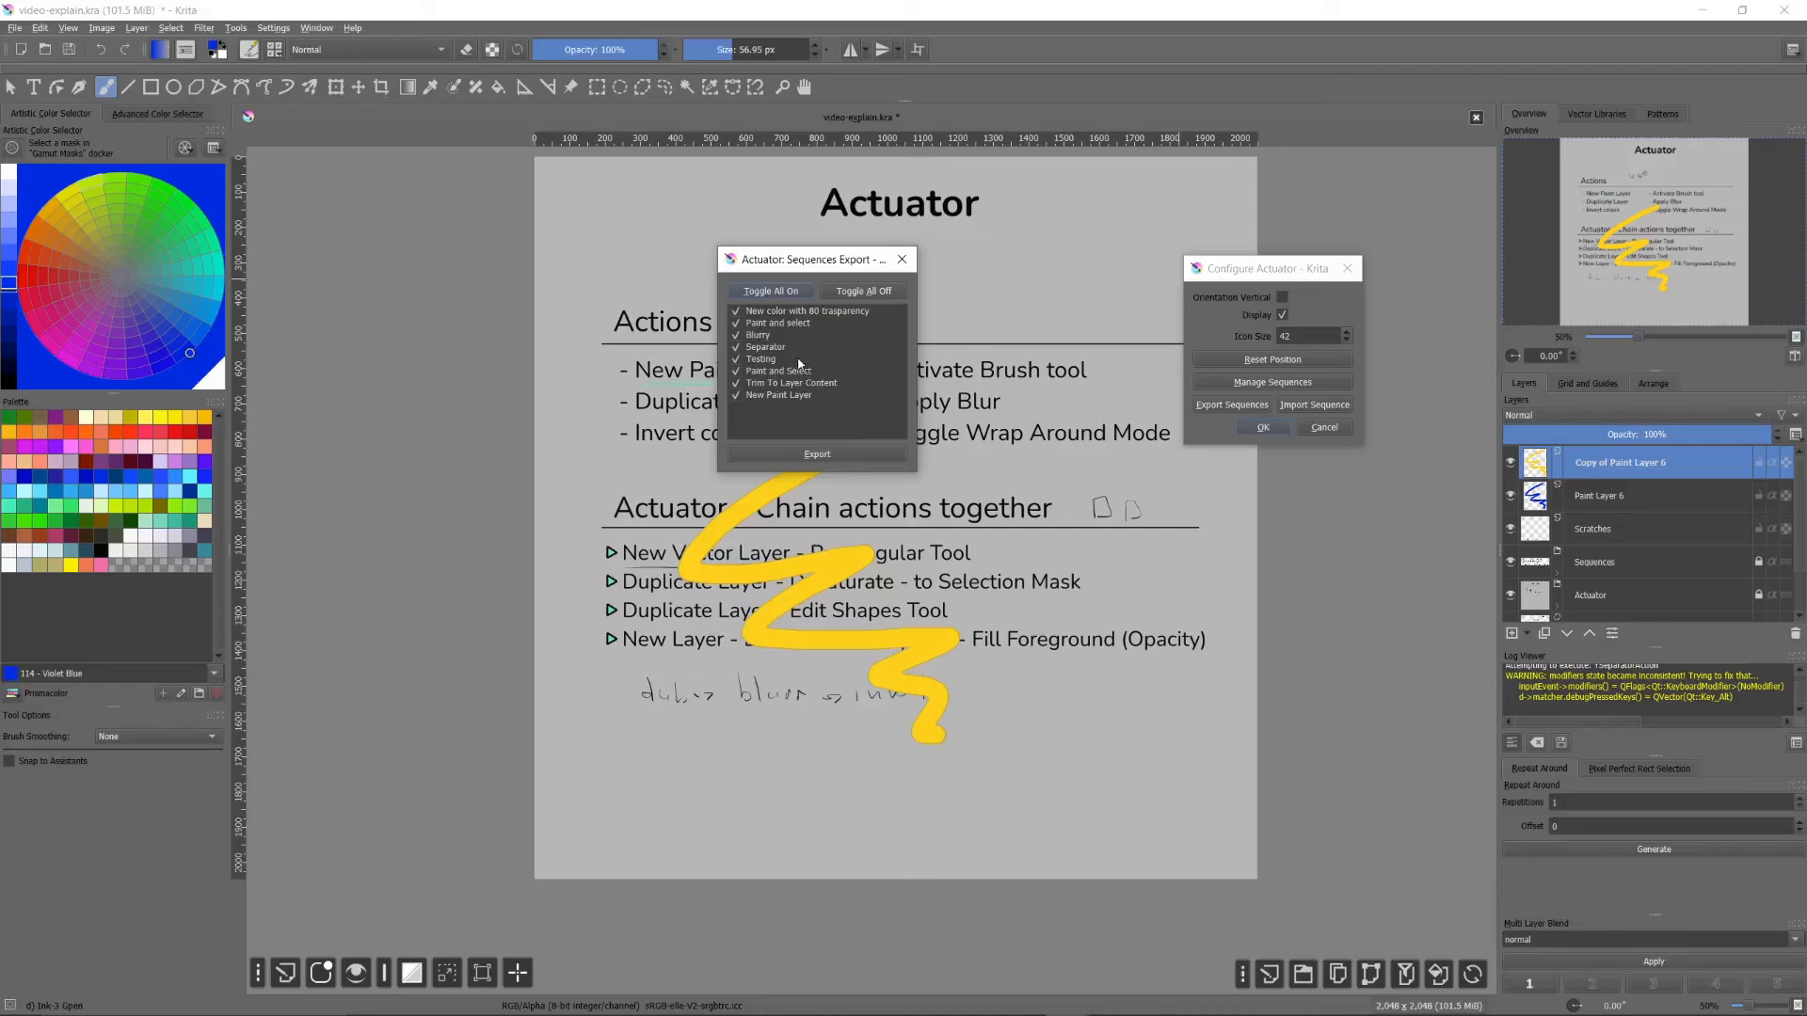
pyautogui.moveTo(814, 264); pyautogui.dragTo(821, 260)
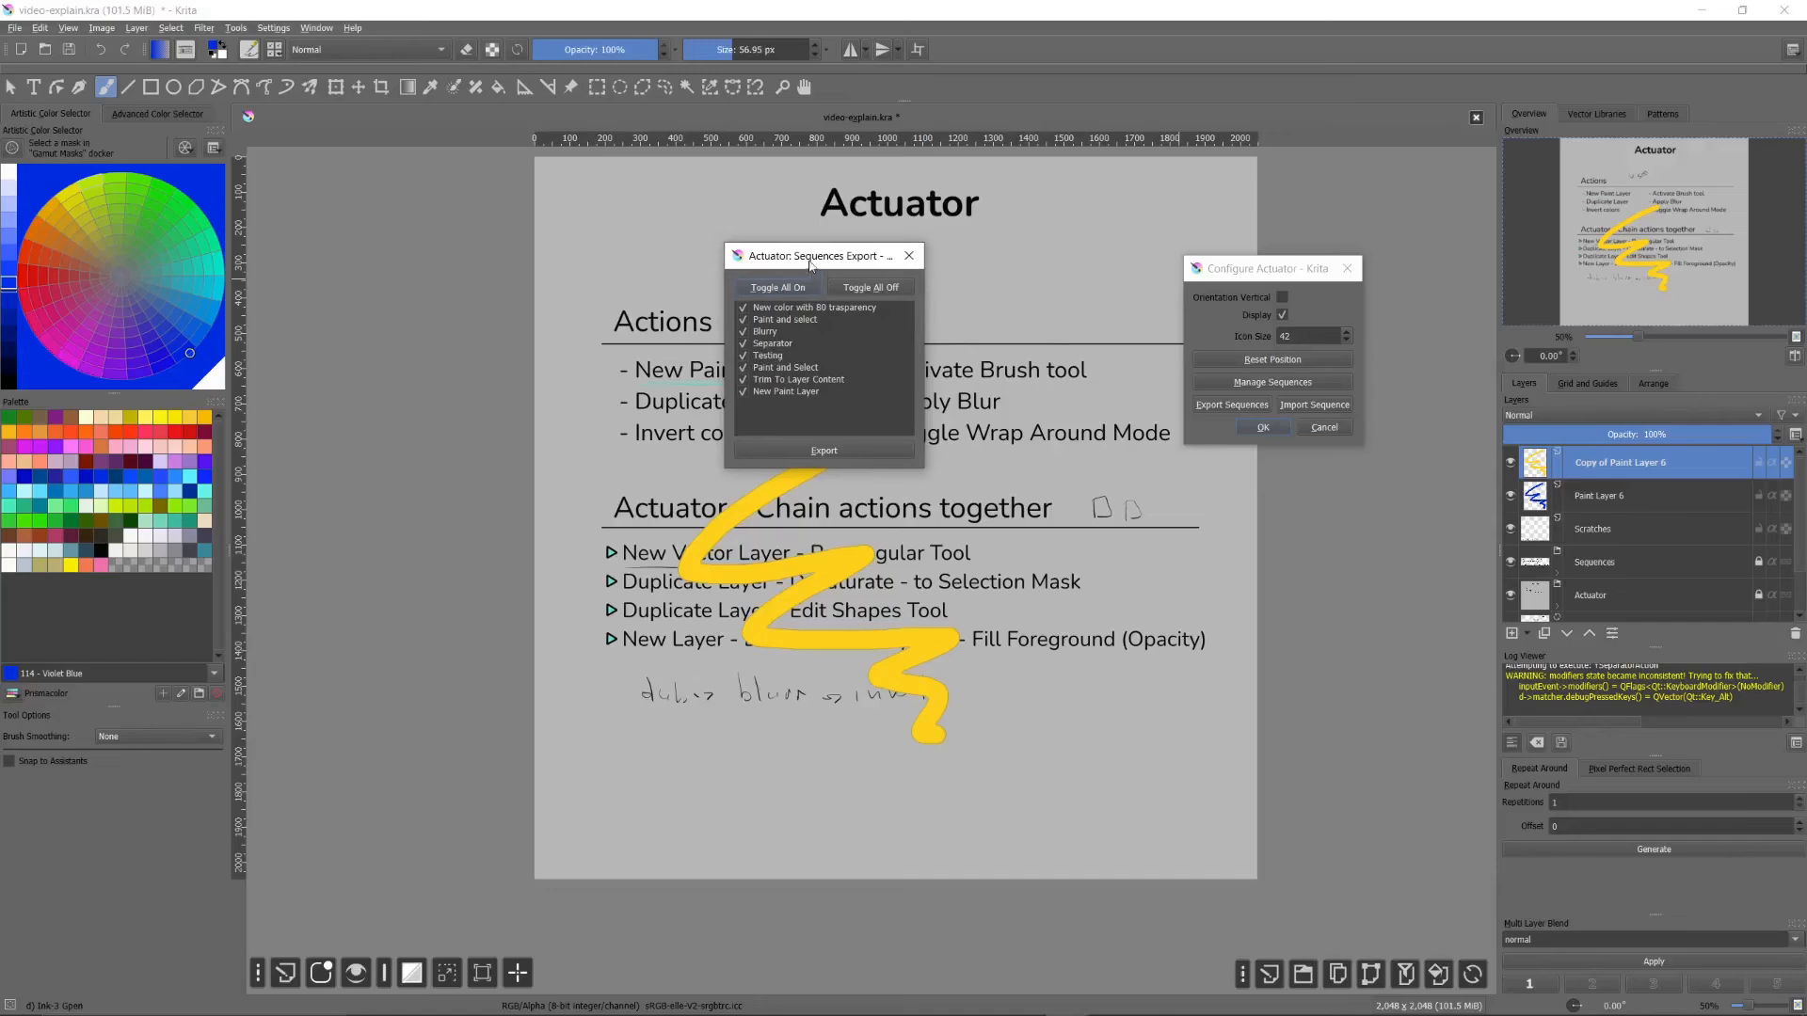
pyautogui.moveTo(809, 260); pyautogui.dragTo(813, 256)
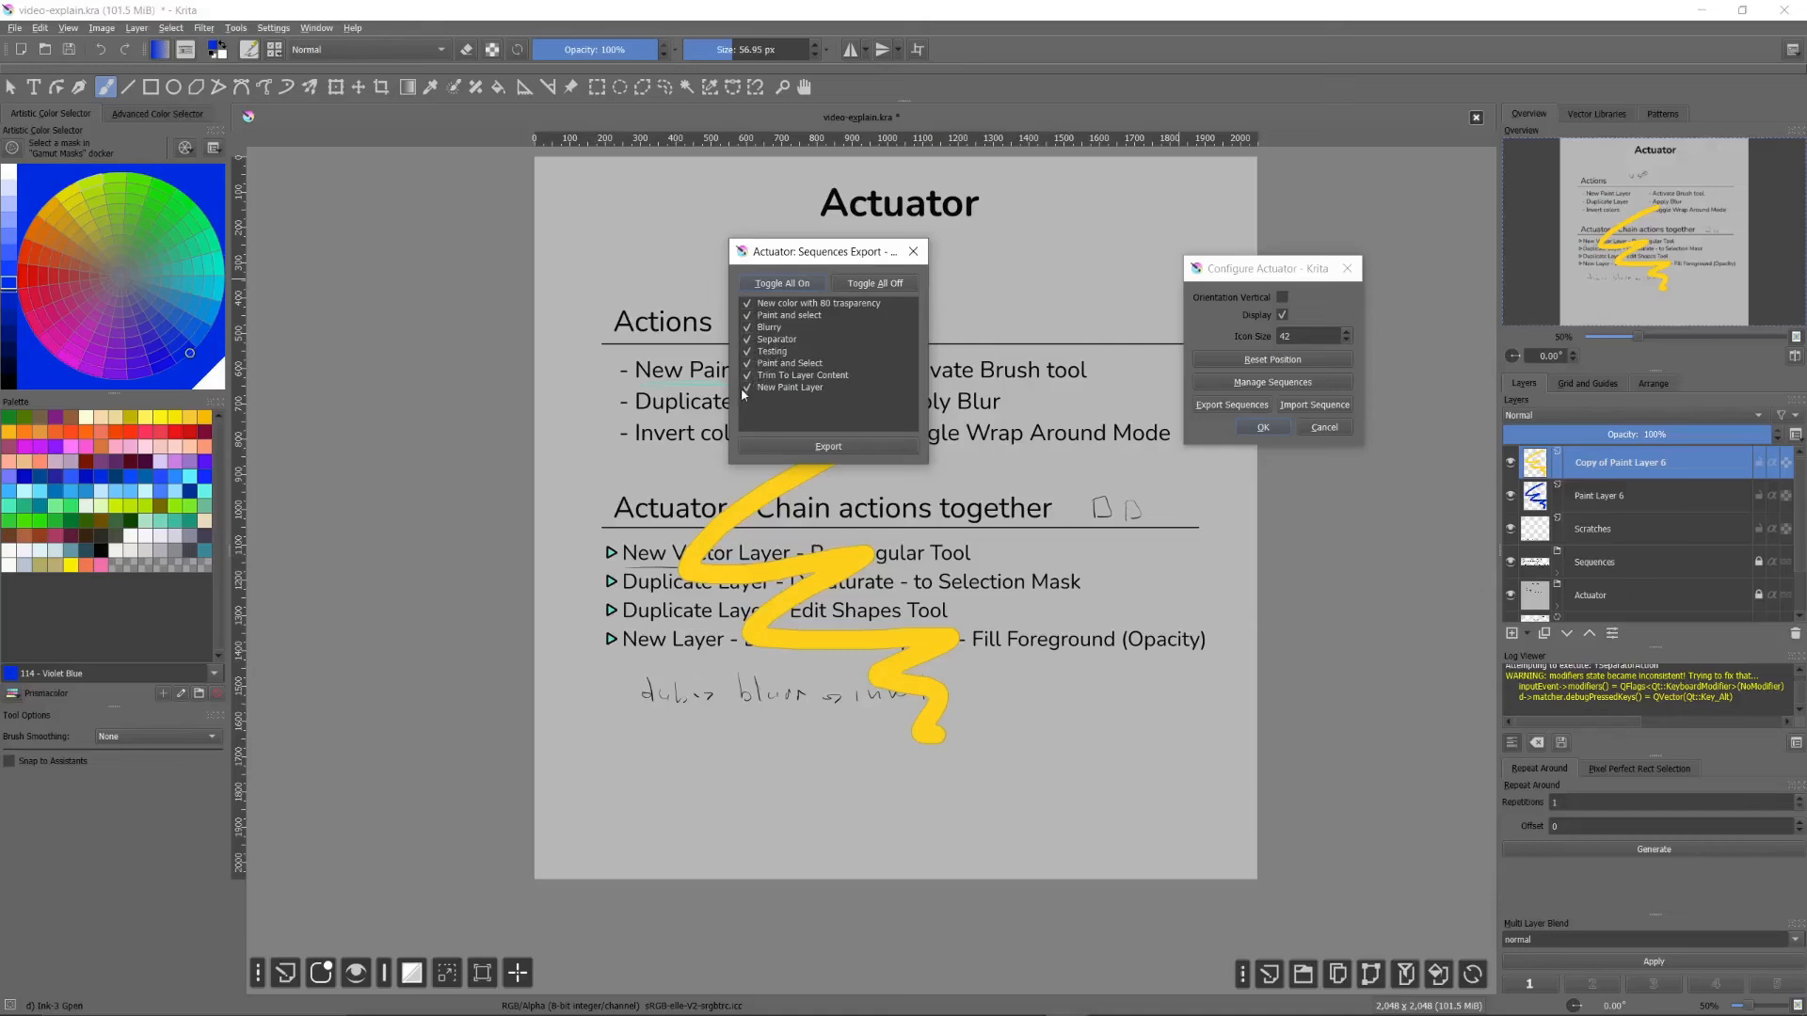
pyautogui.moveTo(780, 252); pyautogui.dragTo(781, 248)
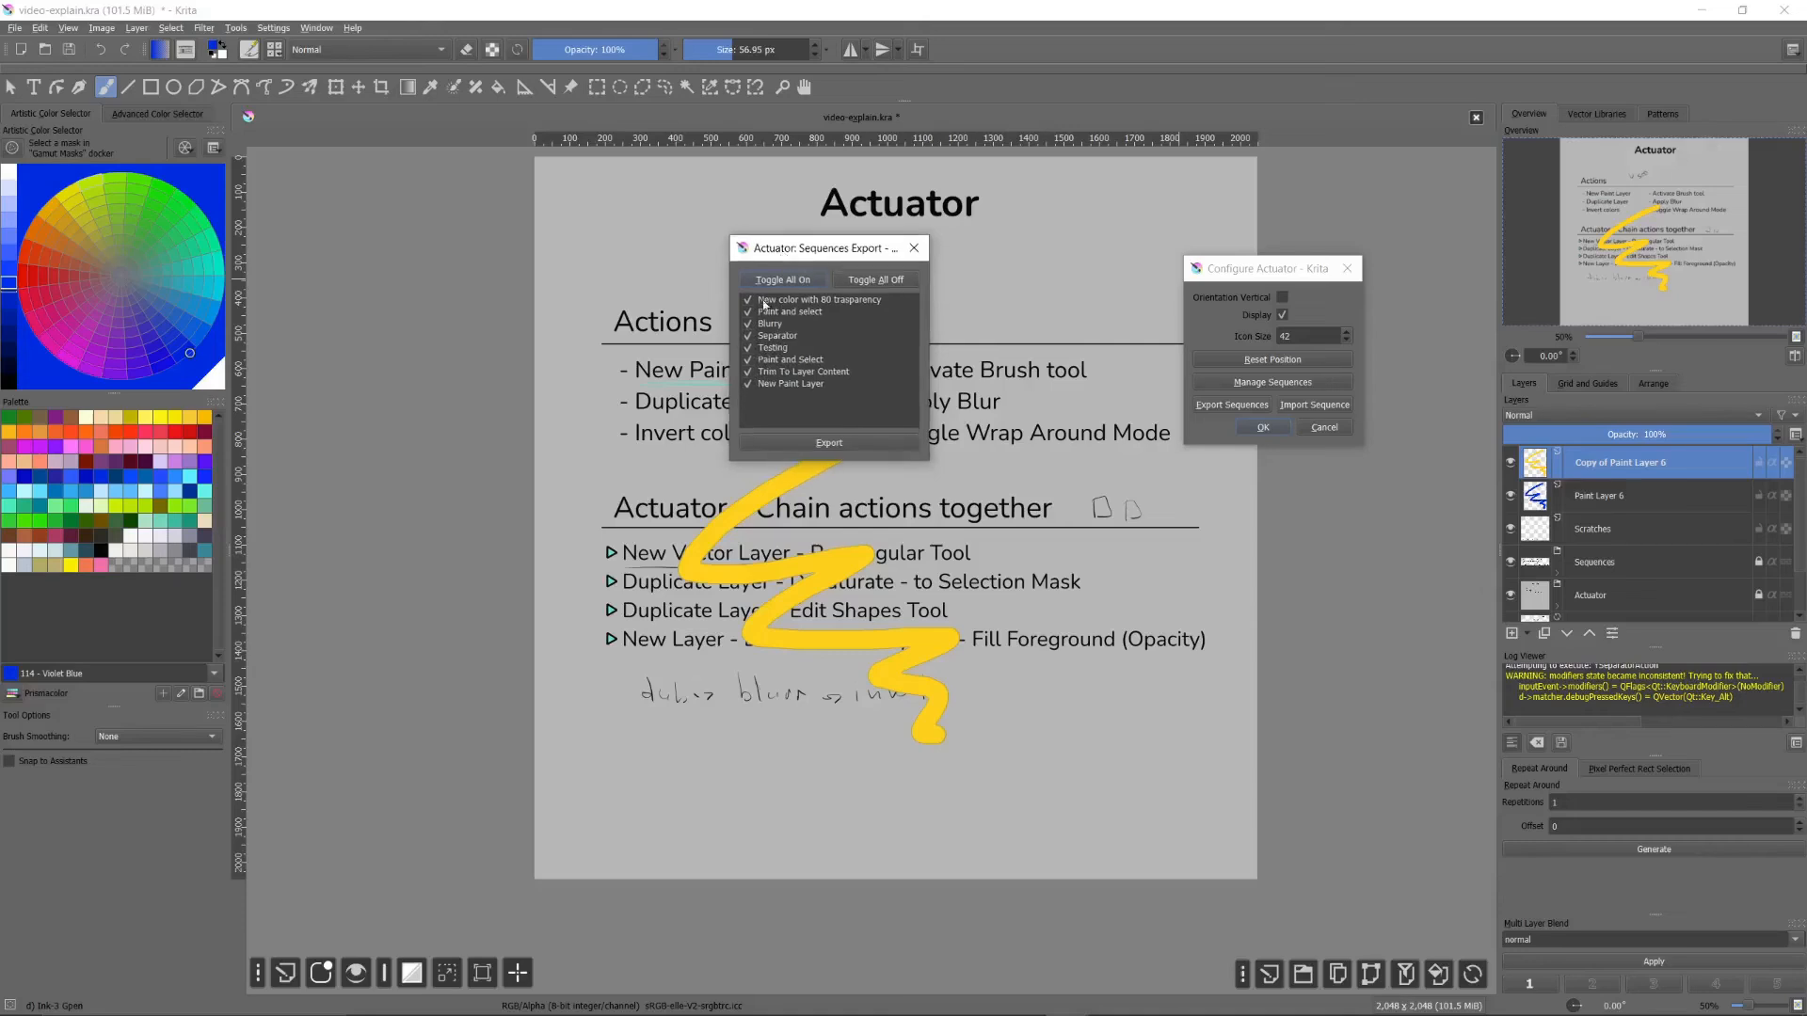
pyautogui.click(874, 280)
pyautogui.click(748, 348)
pyautogui.click(748, 371)
pyautogui.click(748, 384)
# Step: Export the chosen sequences to a zip file named backup in the krita-showcase folder, and close the export dialog
pyautogui.click(828, 442)
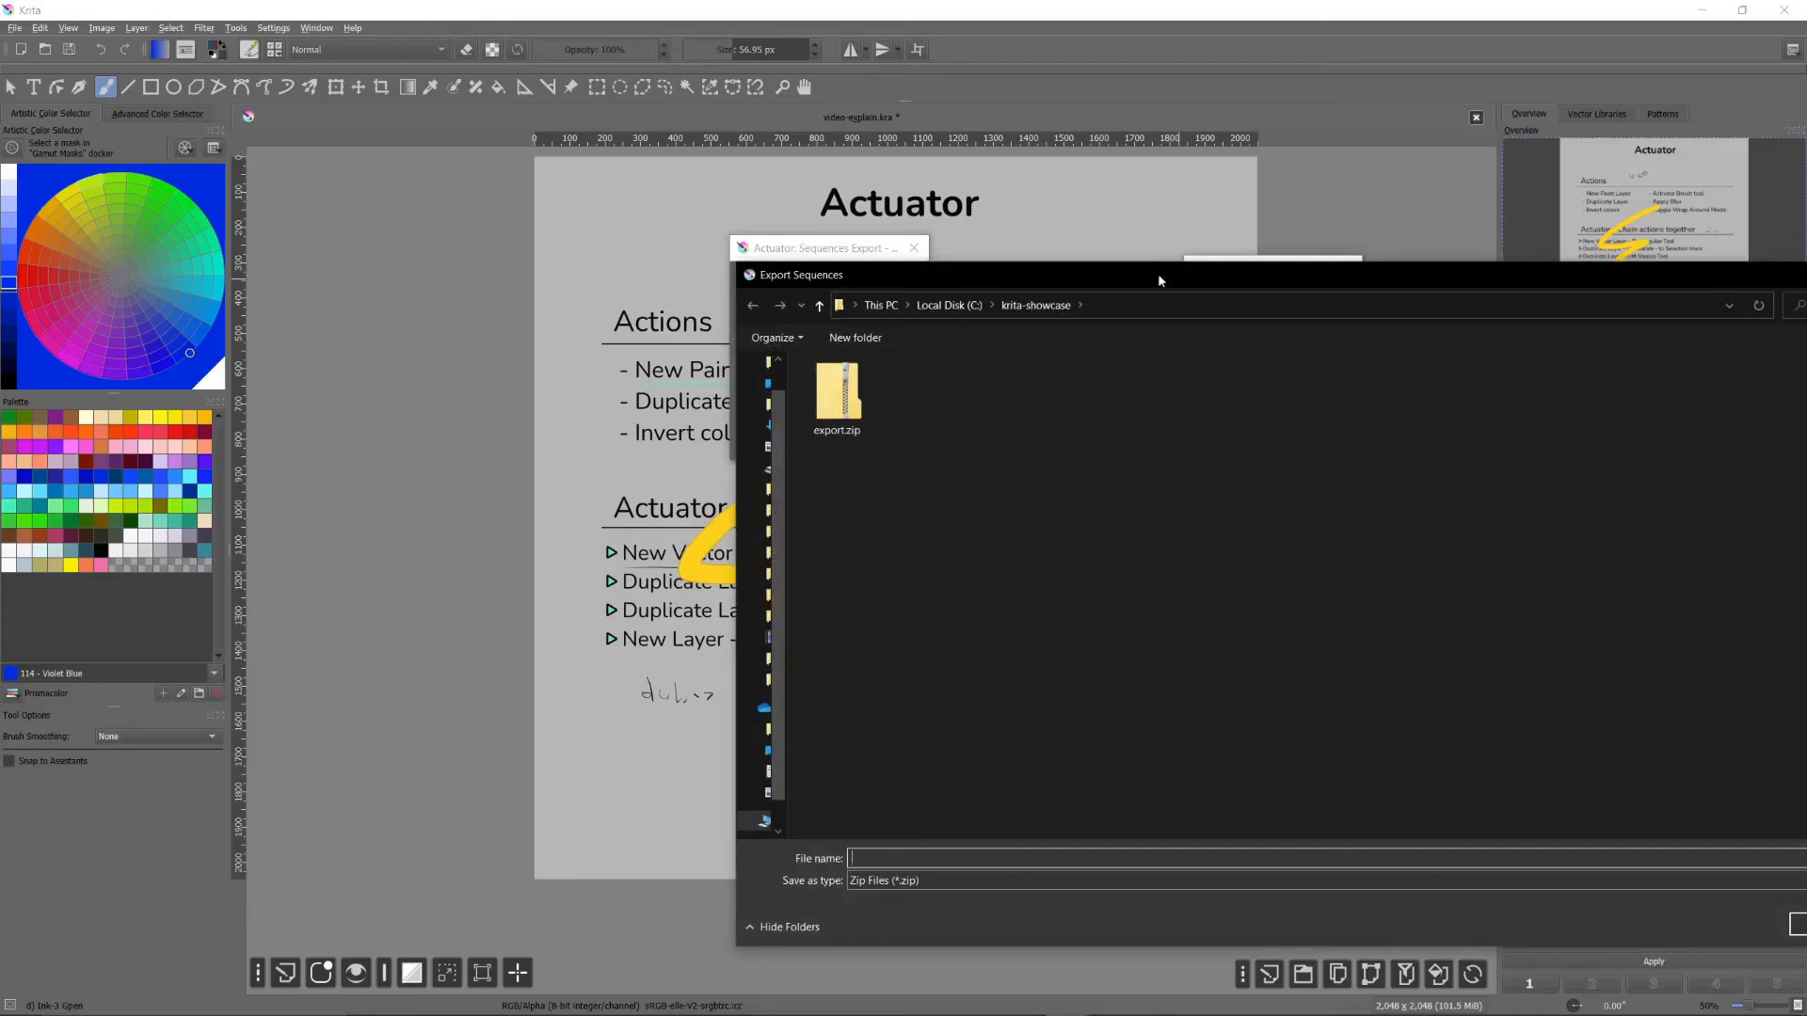
pyautogui.moveTo(1157, 279); pyautogui.dragTo(954, 246)
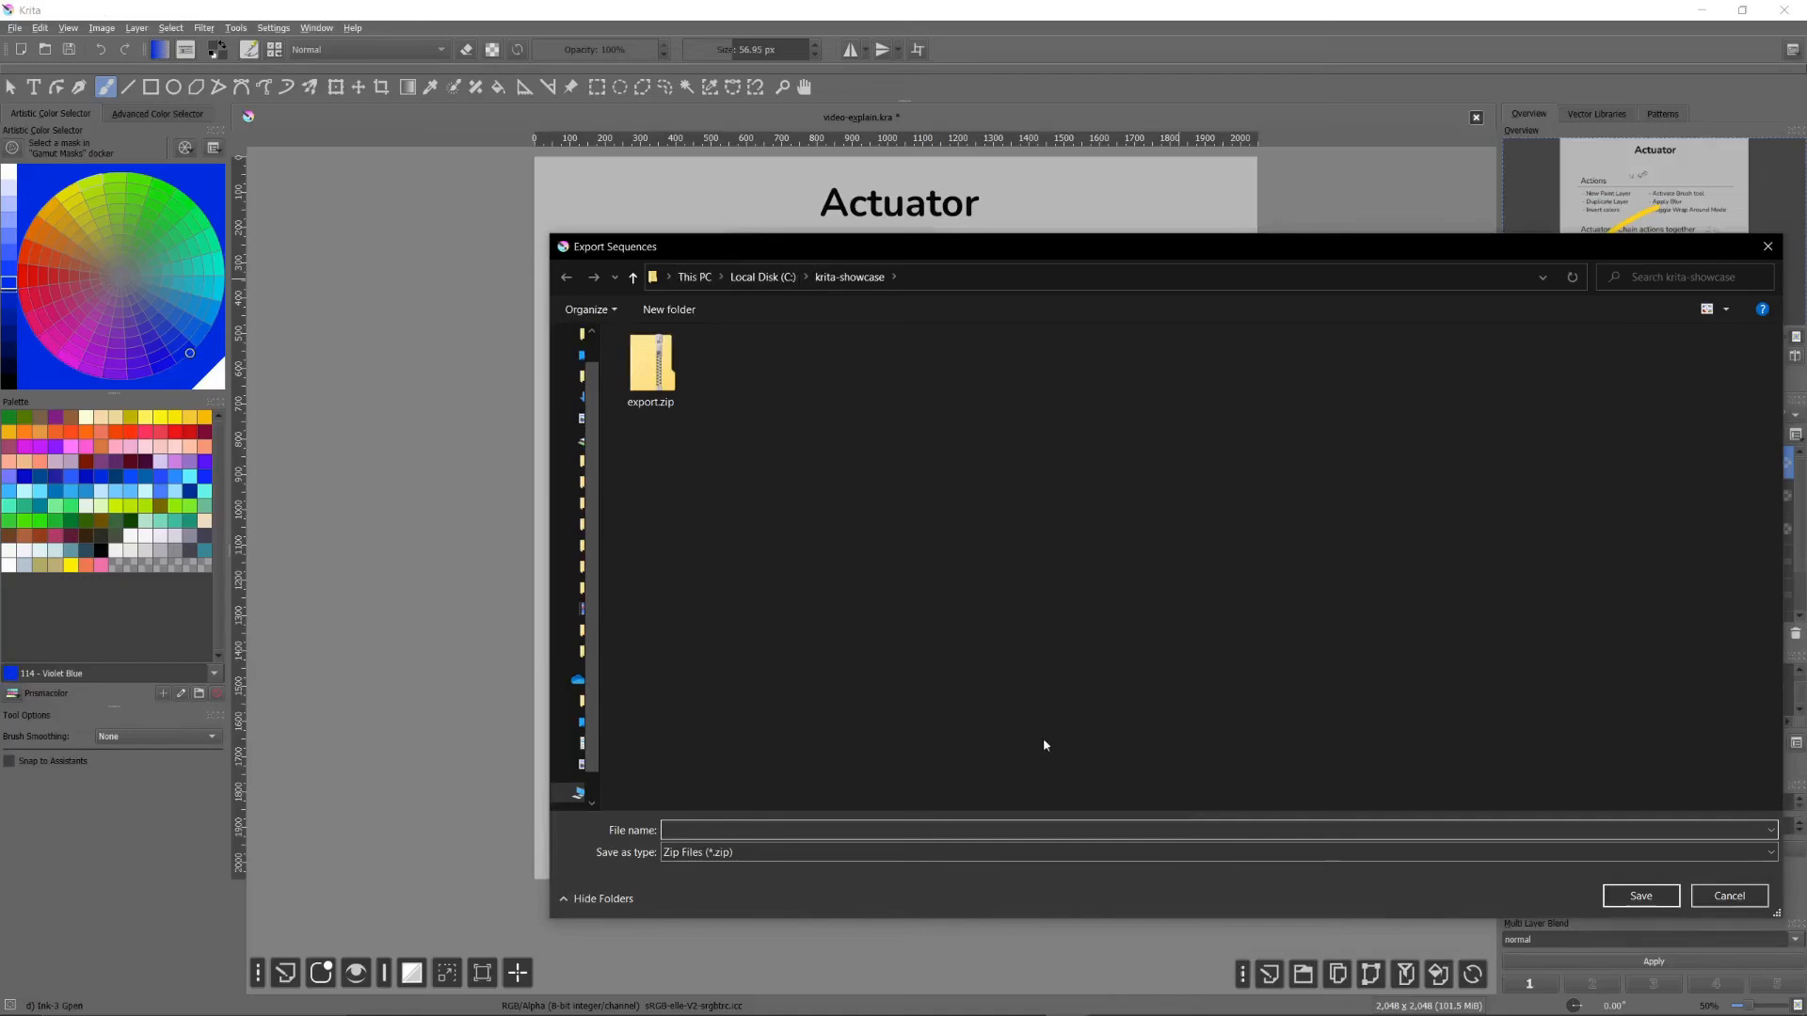
pyautogui.write('bakcup')
pyautogui.press('BackSpace')
pyautogui.press('BackSpace')
pyautogui.press('BackSpace')
pyautogui.press('BackSpace')
pyautogui.write('ckup')
pyautogui.click(1642, 897)
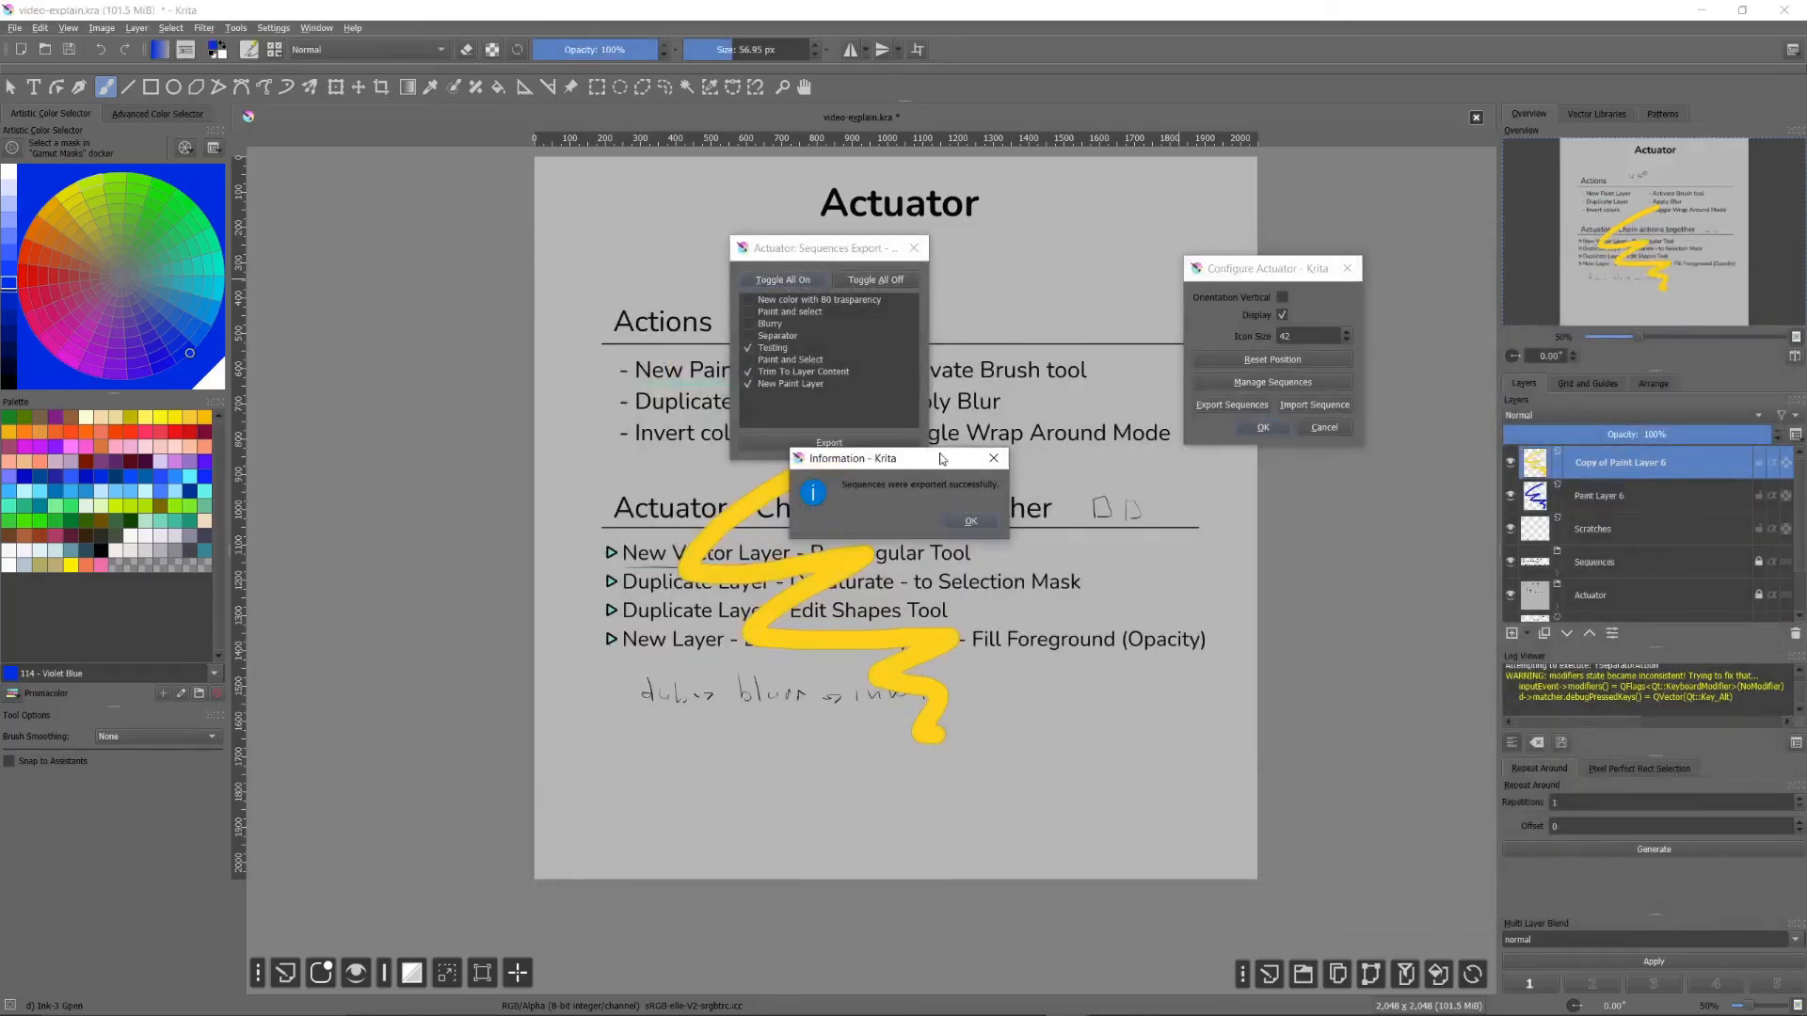
pyautogui.moveTo(934, 457); pyautogui.dragTo(961, 440)
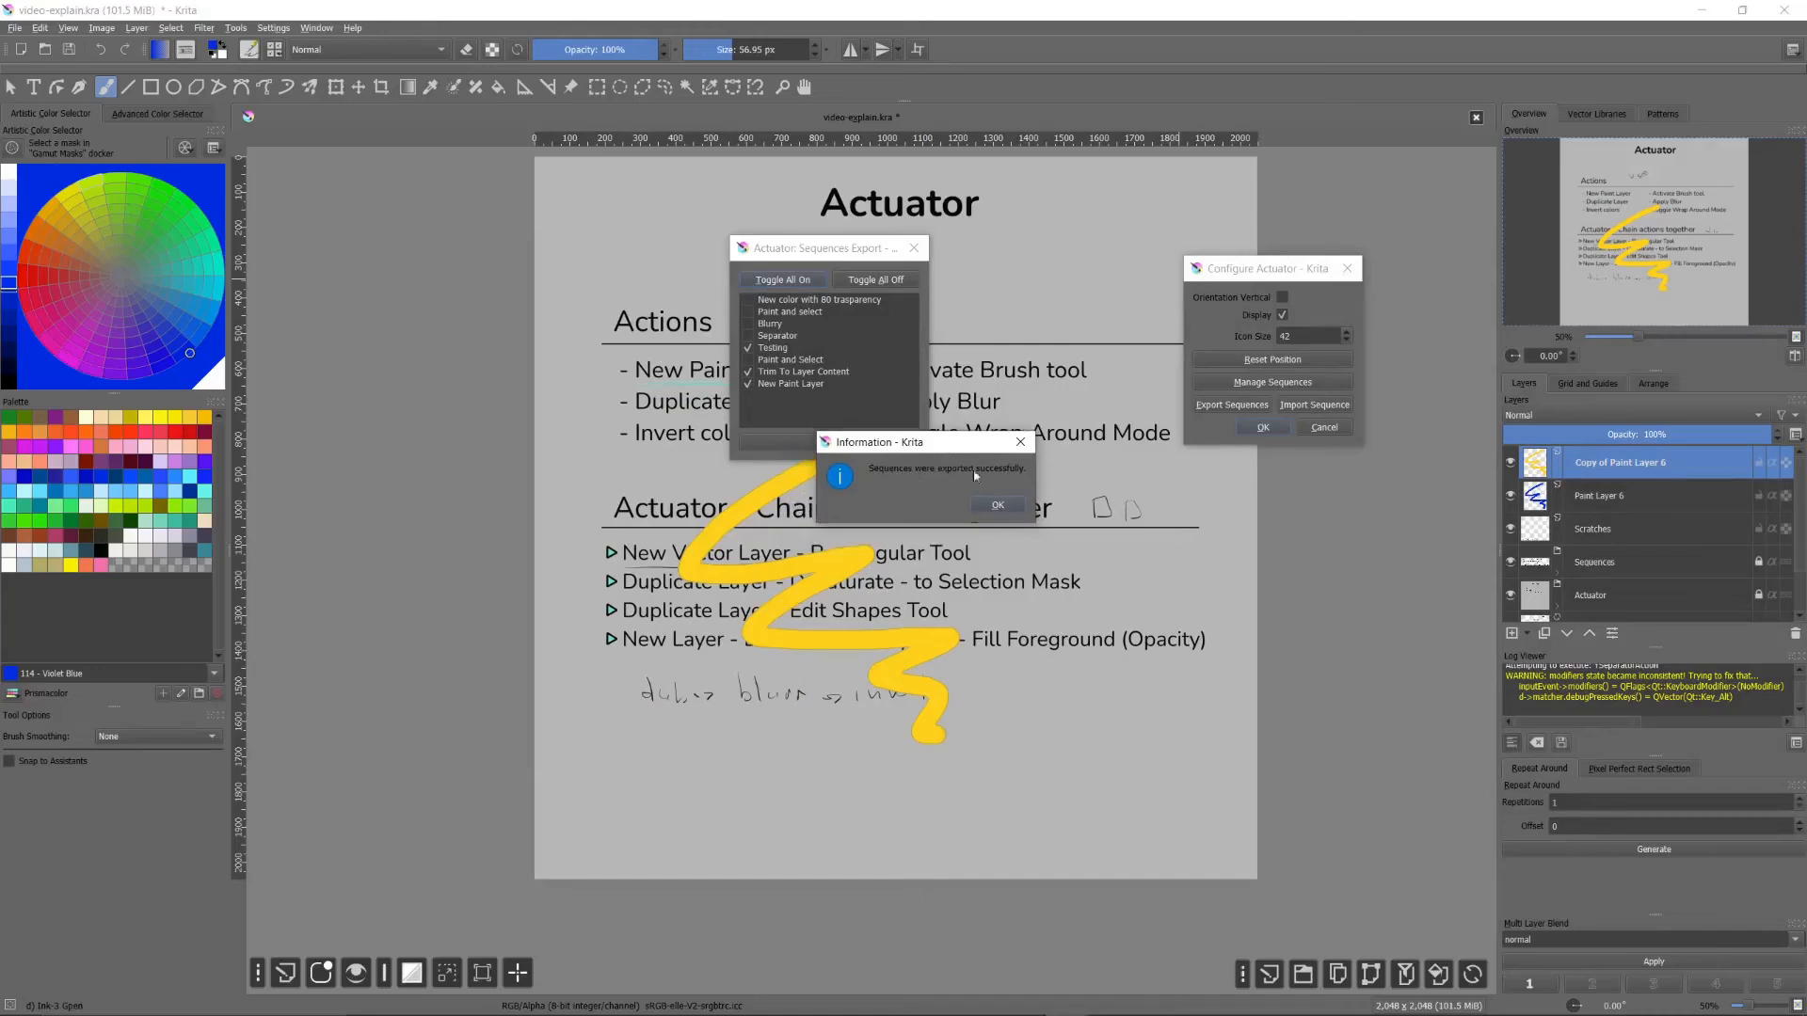
pyautogui.moveTo(941, 442); pyautogui.dragTo(970, 424)
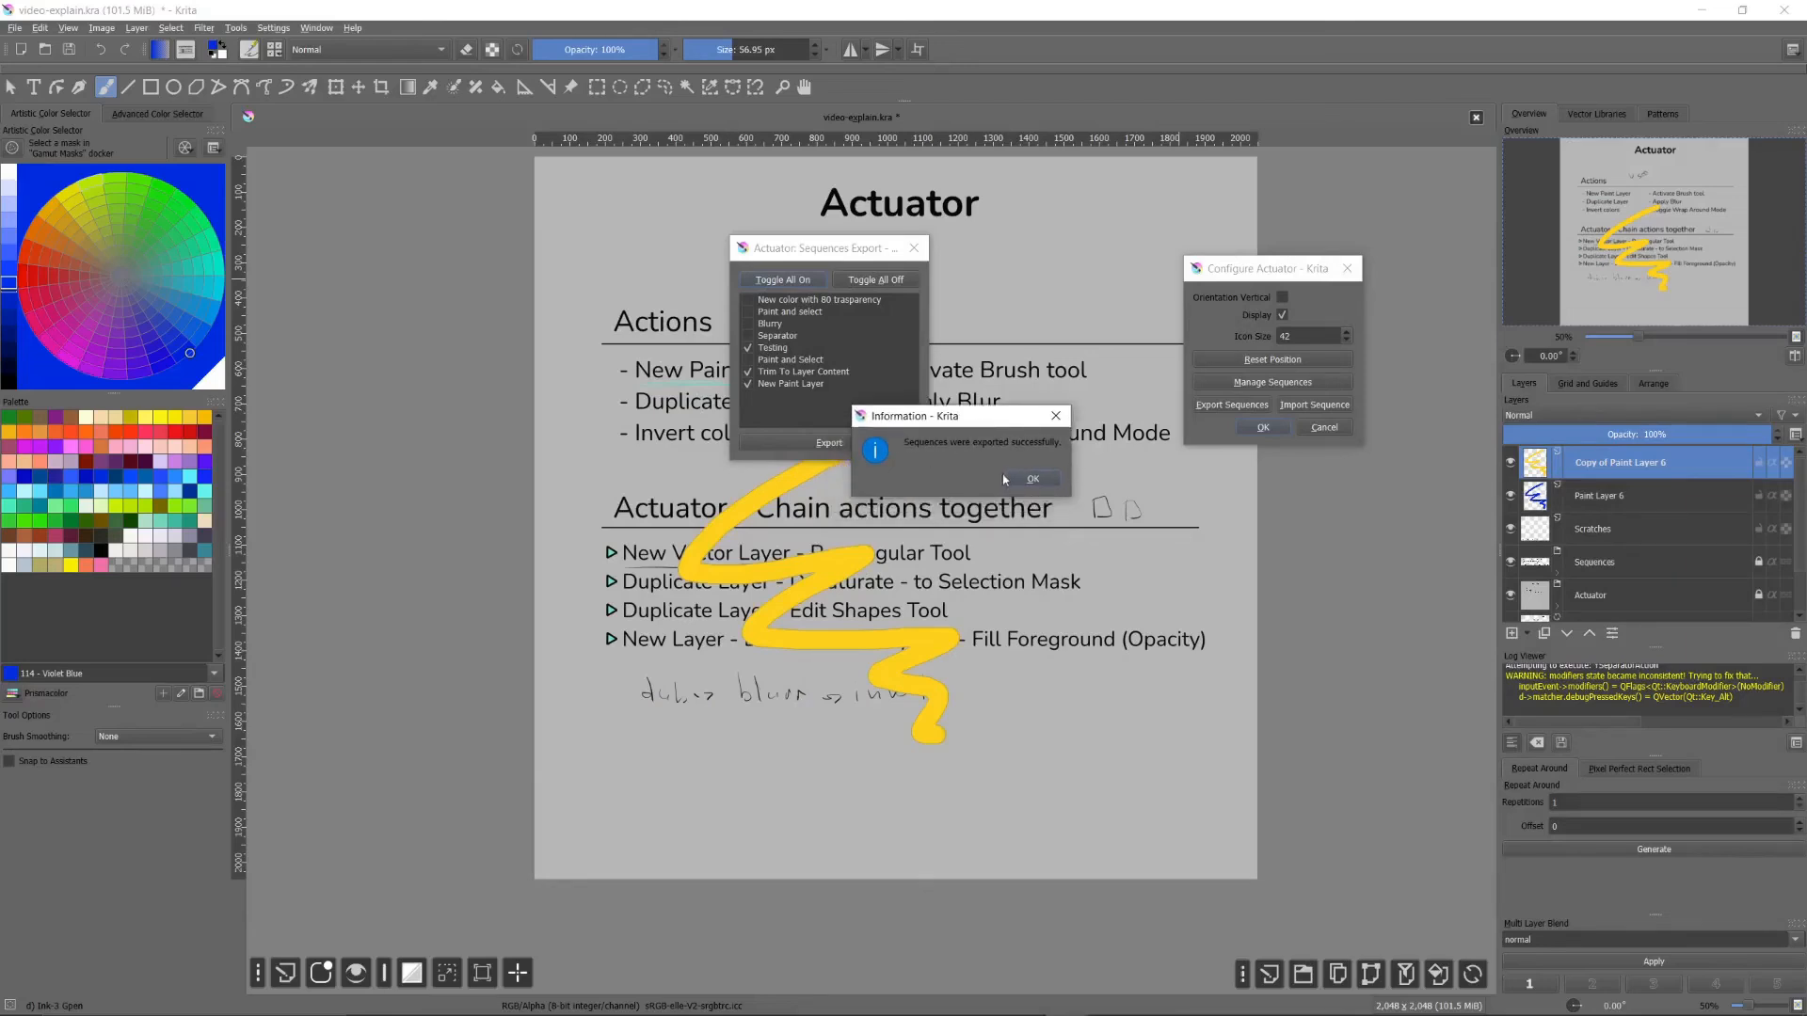
pyautogui.click(1032, 479)
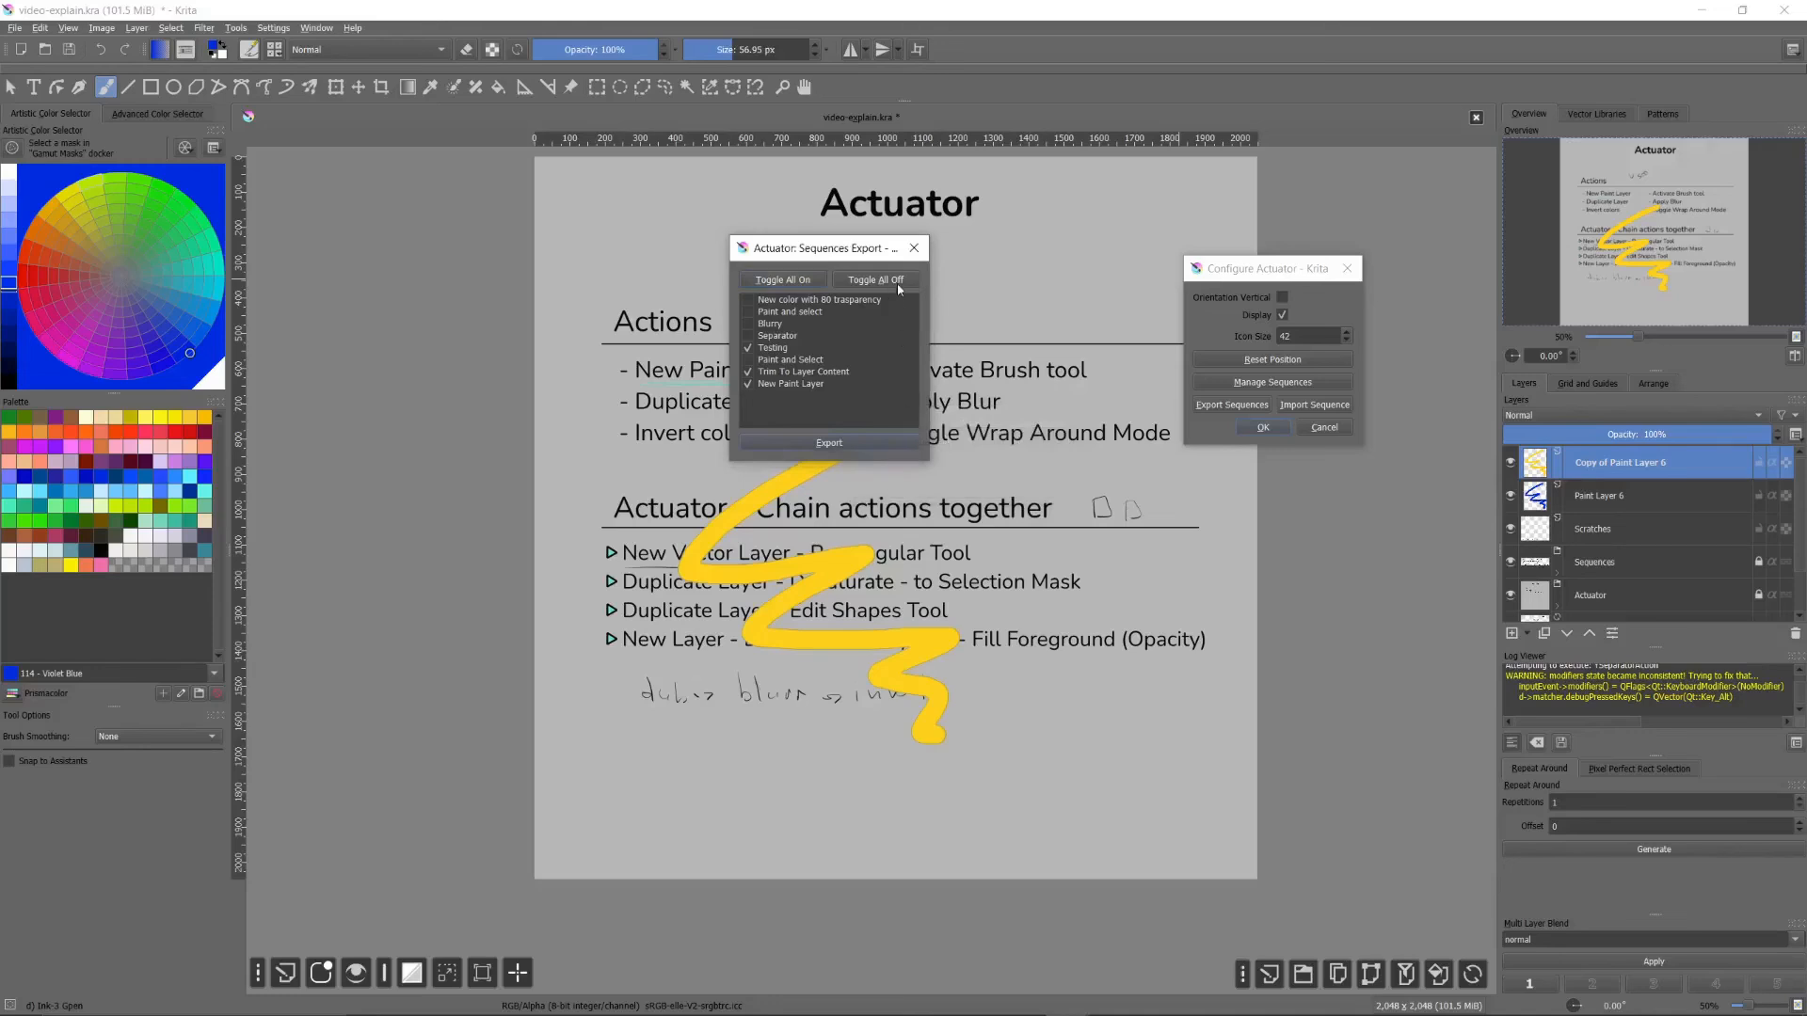
pyautogui.click(913, 247)
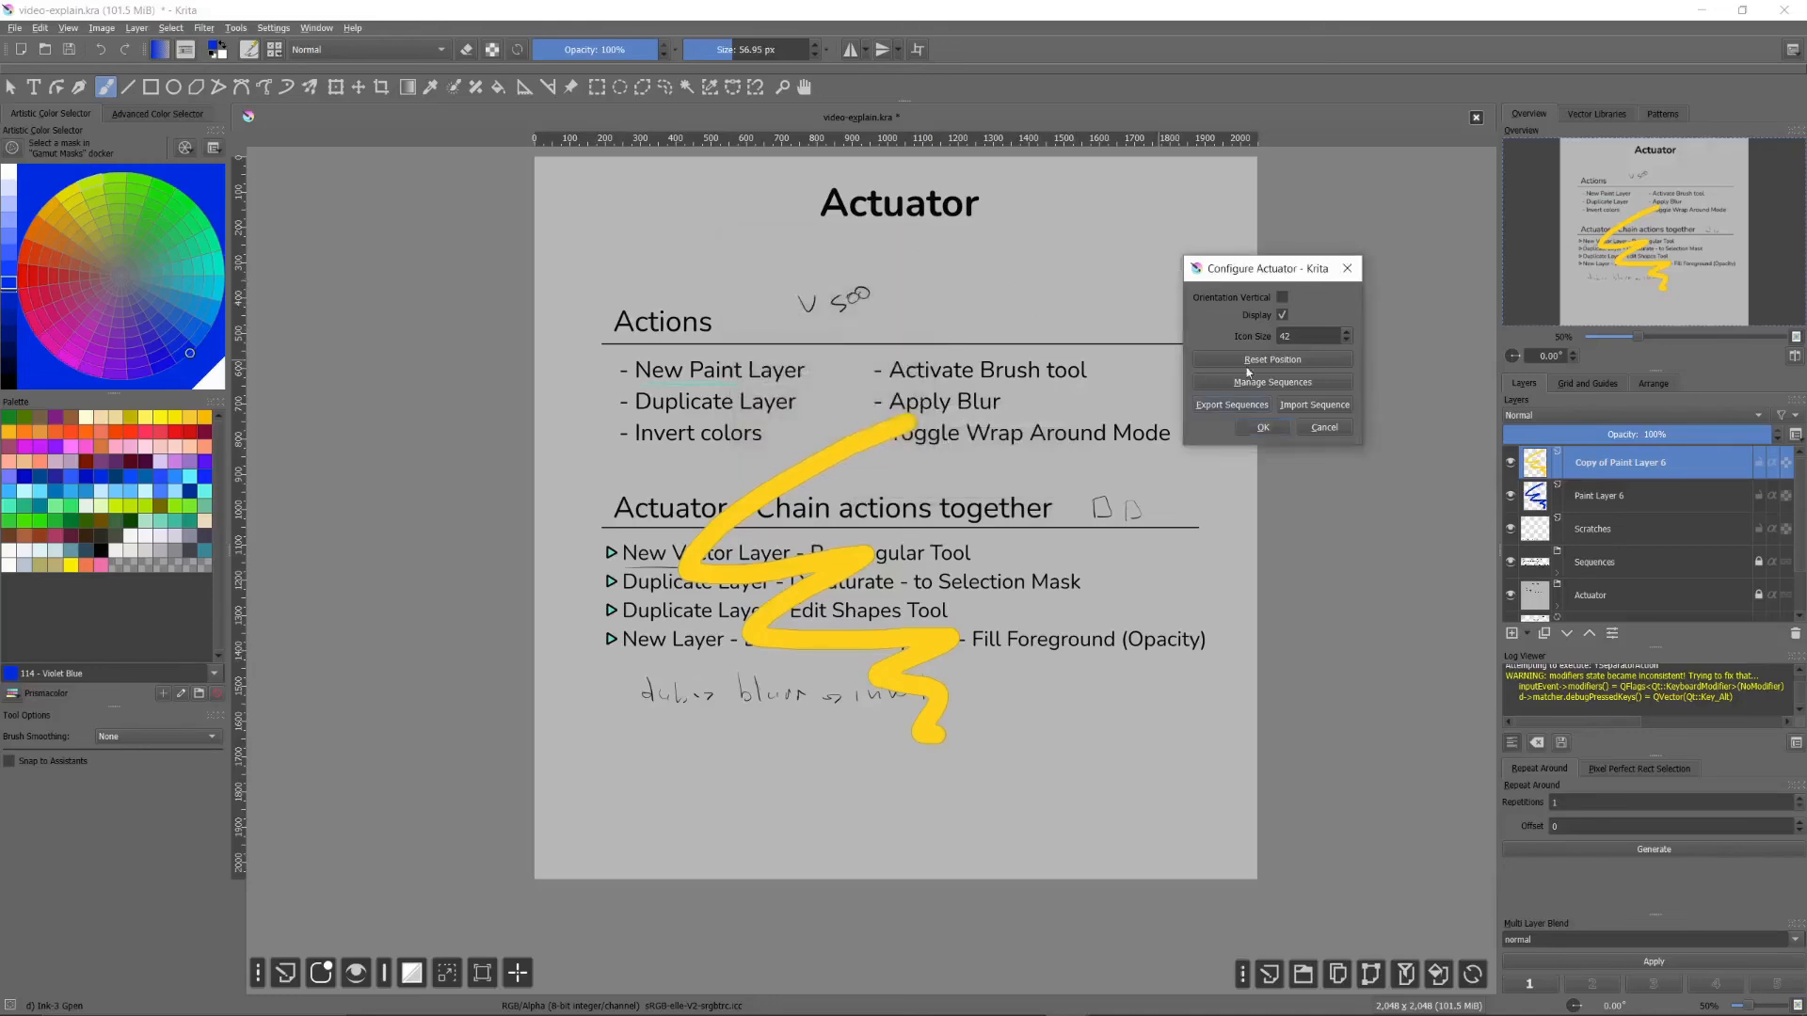
# Step: Import the sequences from backup.zip in the krita-showcase folder, keeping both the existing and the imported sequences
pyautogui.click(1312, 407)
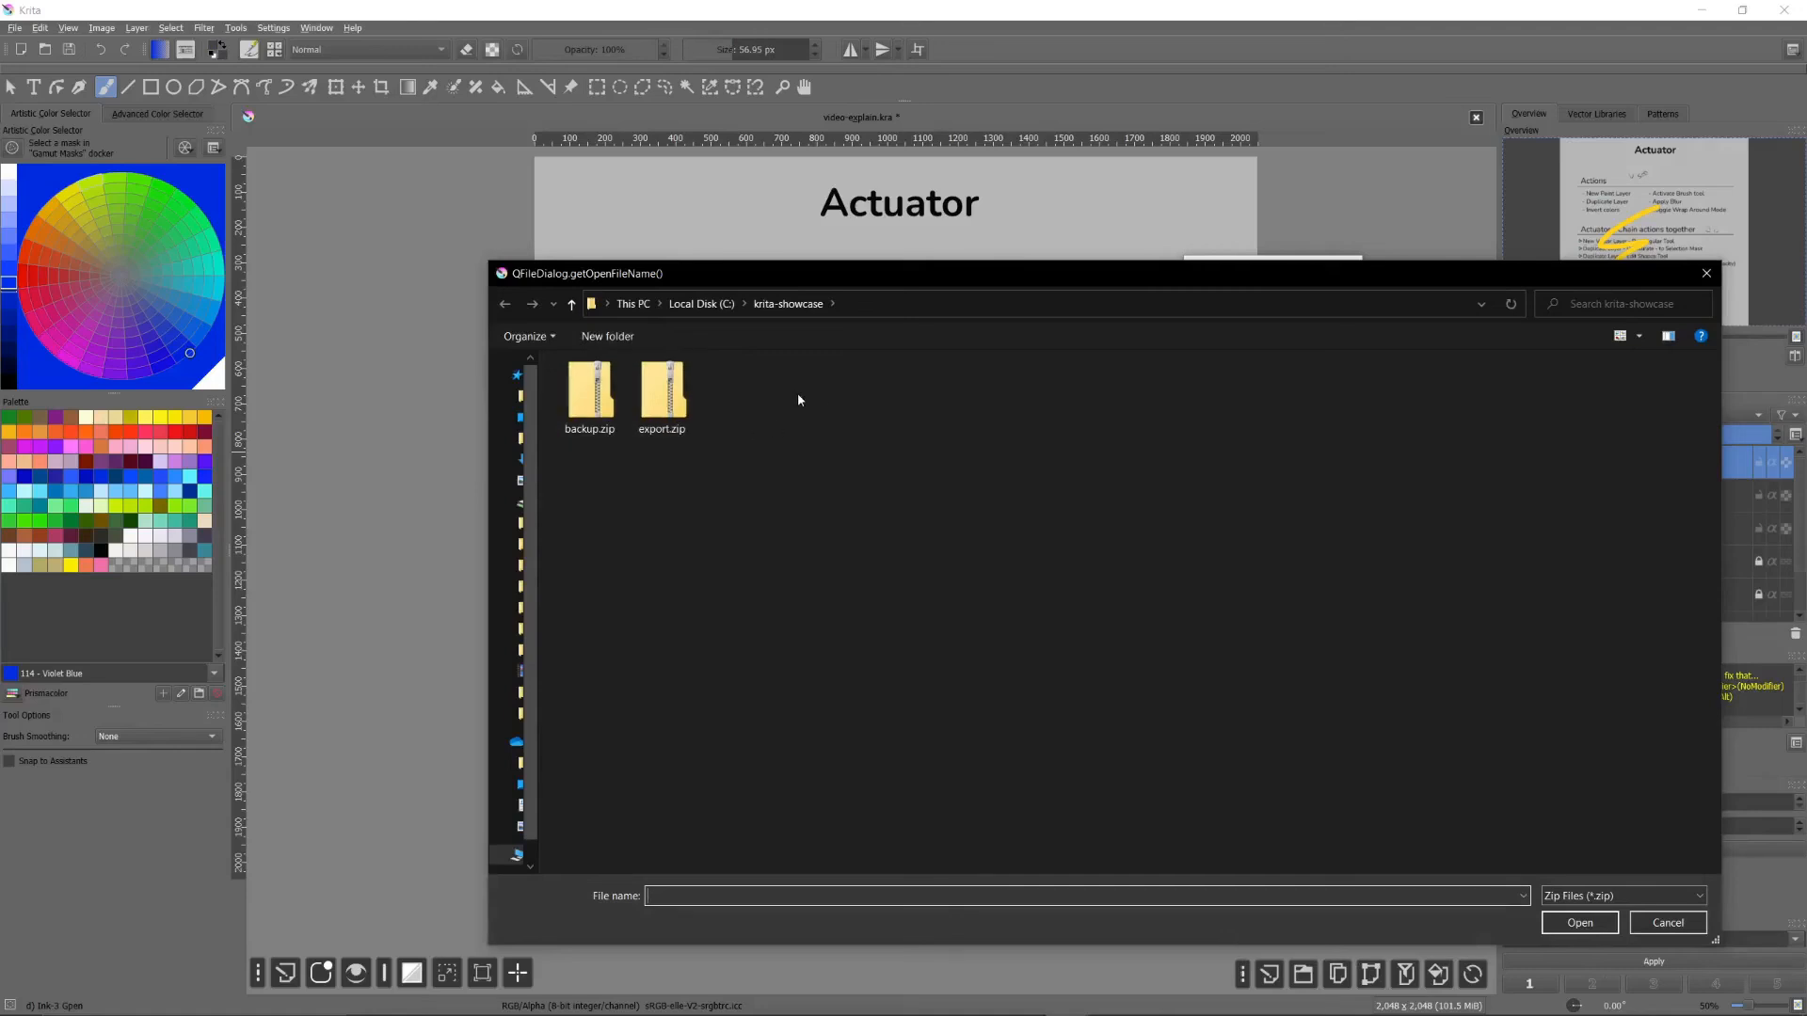
pyautogui.click(591, 414)
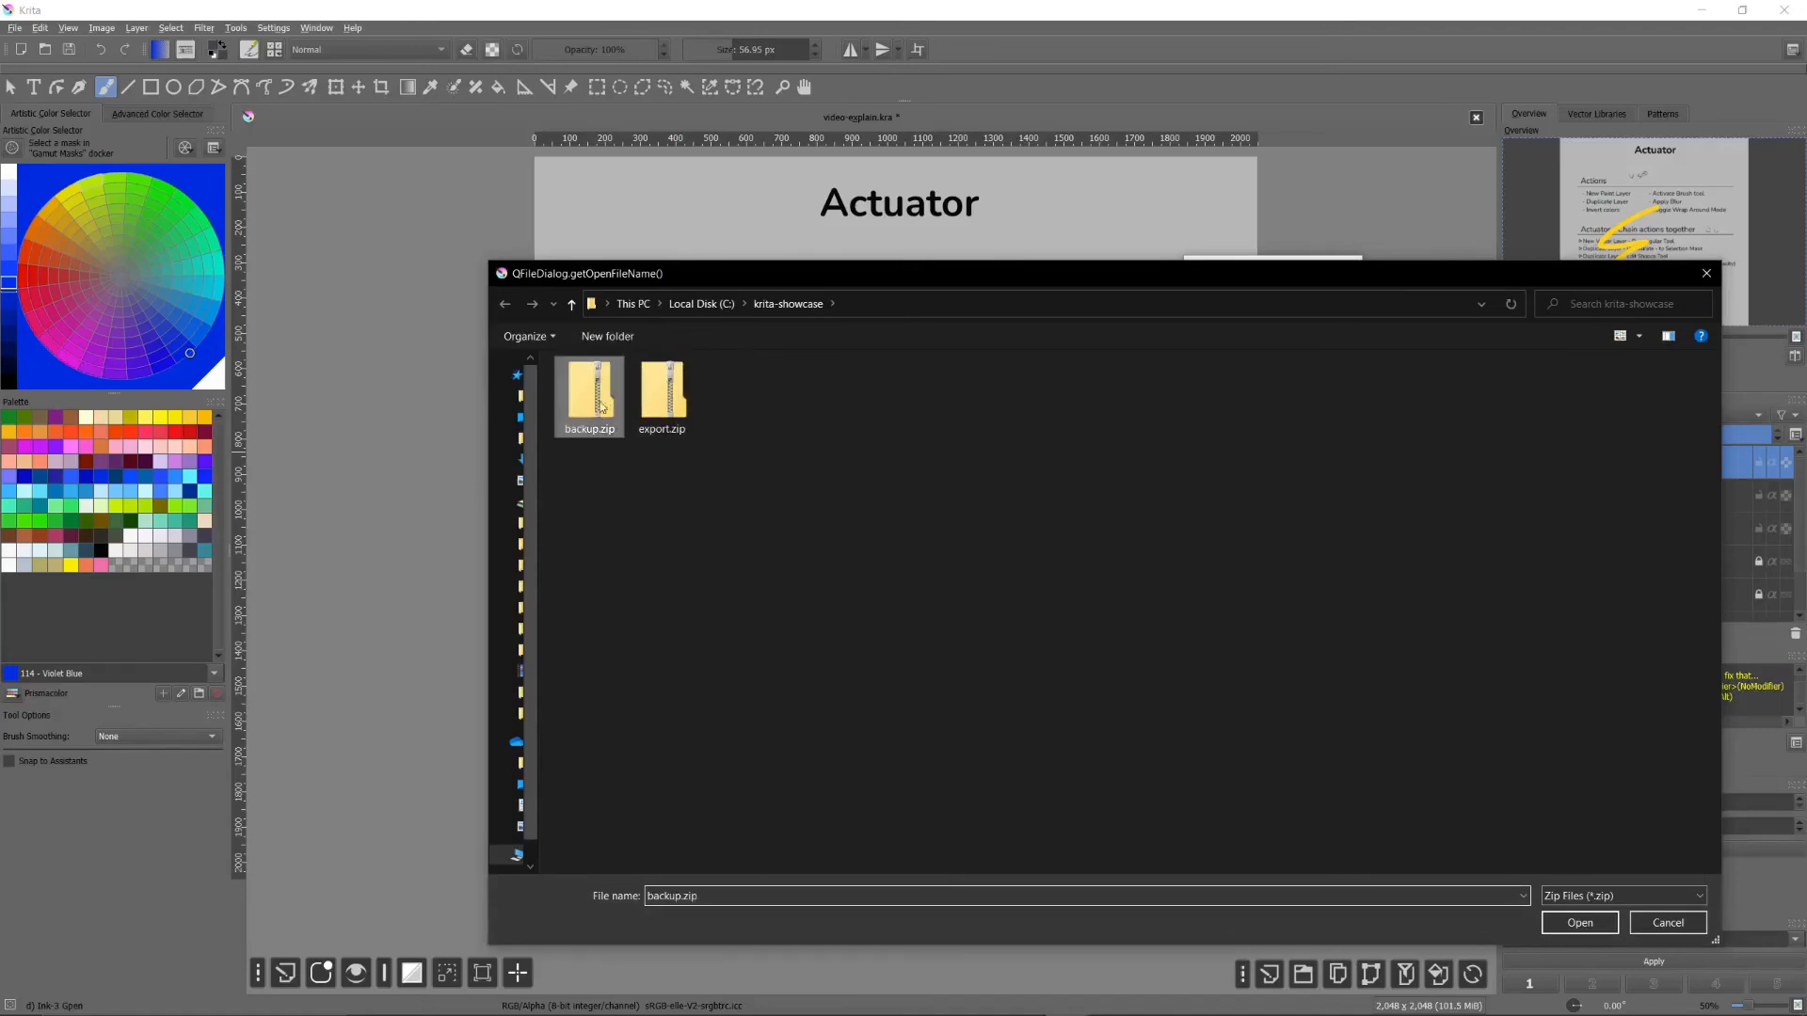
pyautogui.doubleClick(591, 414)
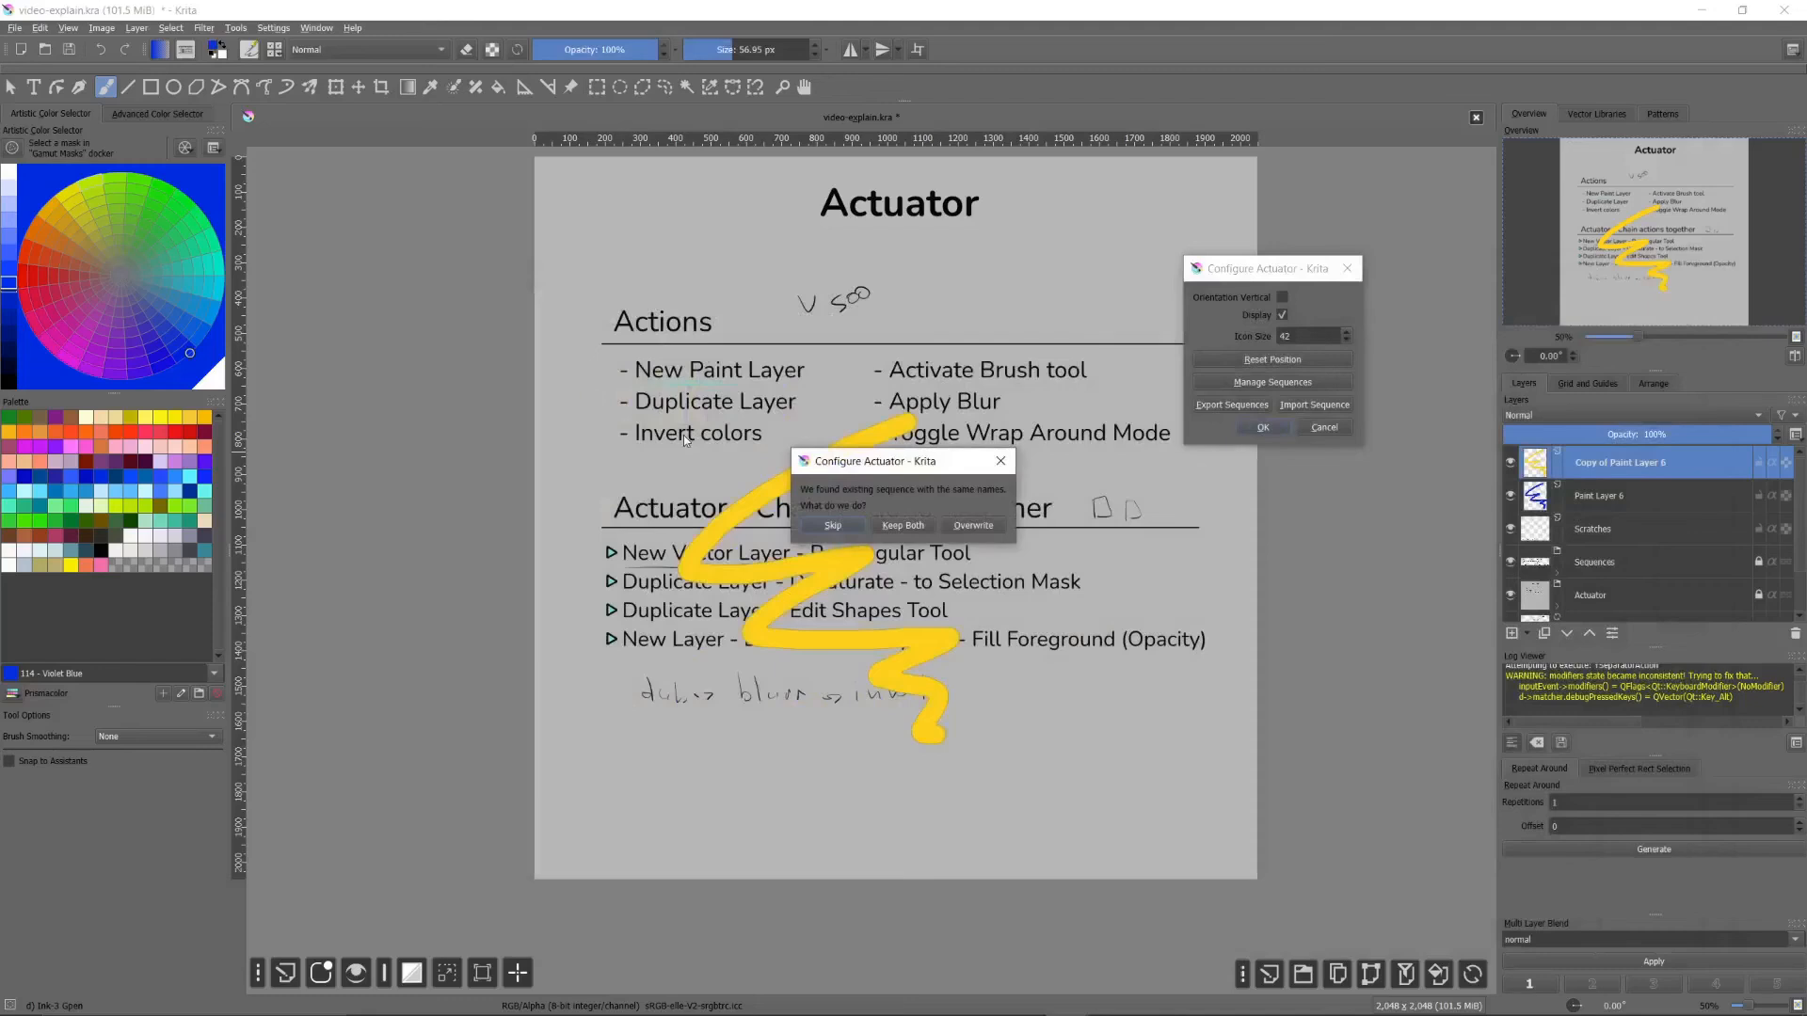
pyautogui.moveTo(873, 464); pyautogui.dragTo(1021, 362)
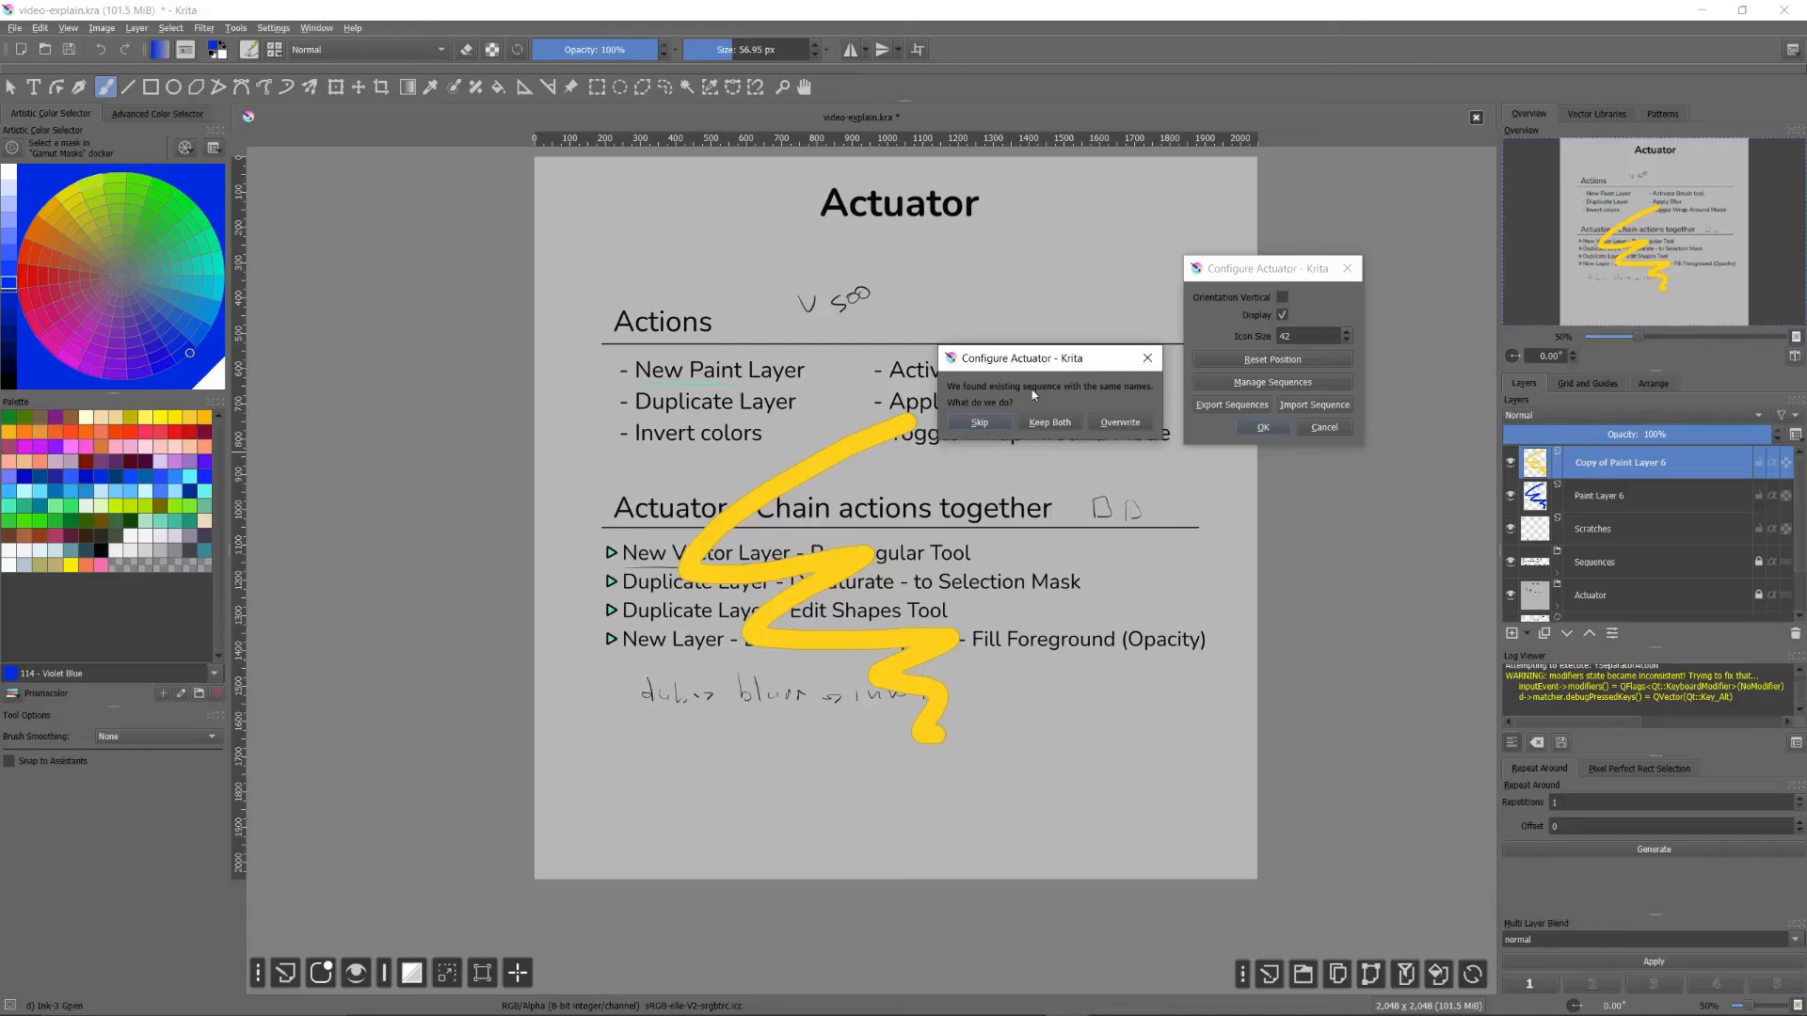
pyautogui.moveTo(1053, 364); pyautogui.dragTo(1063, 369)
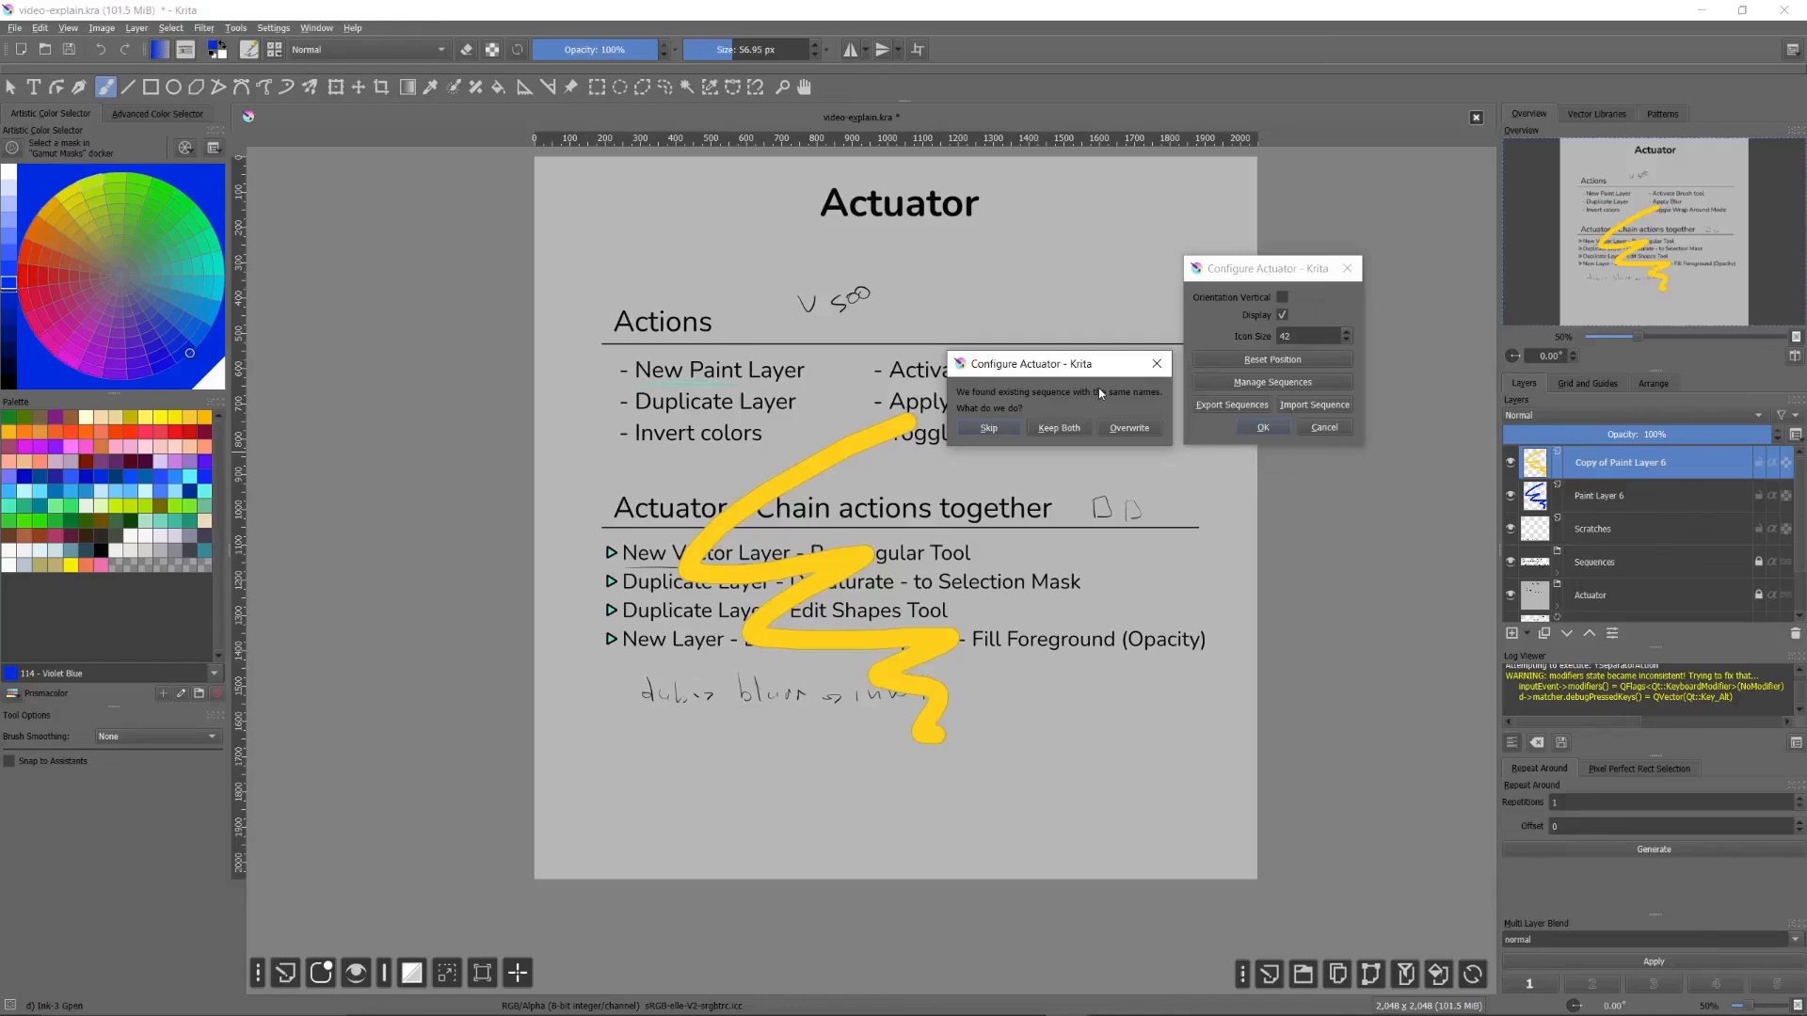
pyautogui.click(1055, 429)
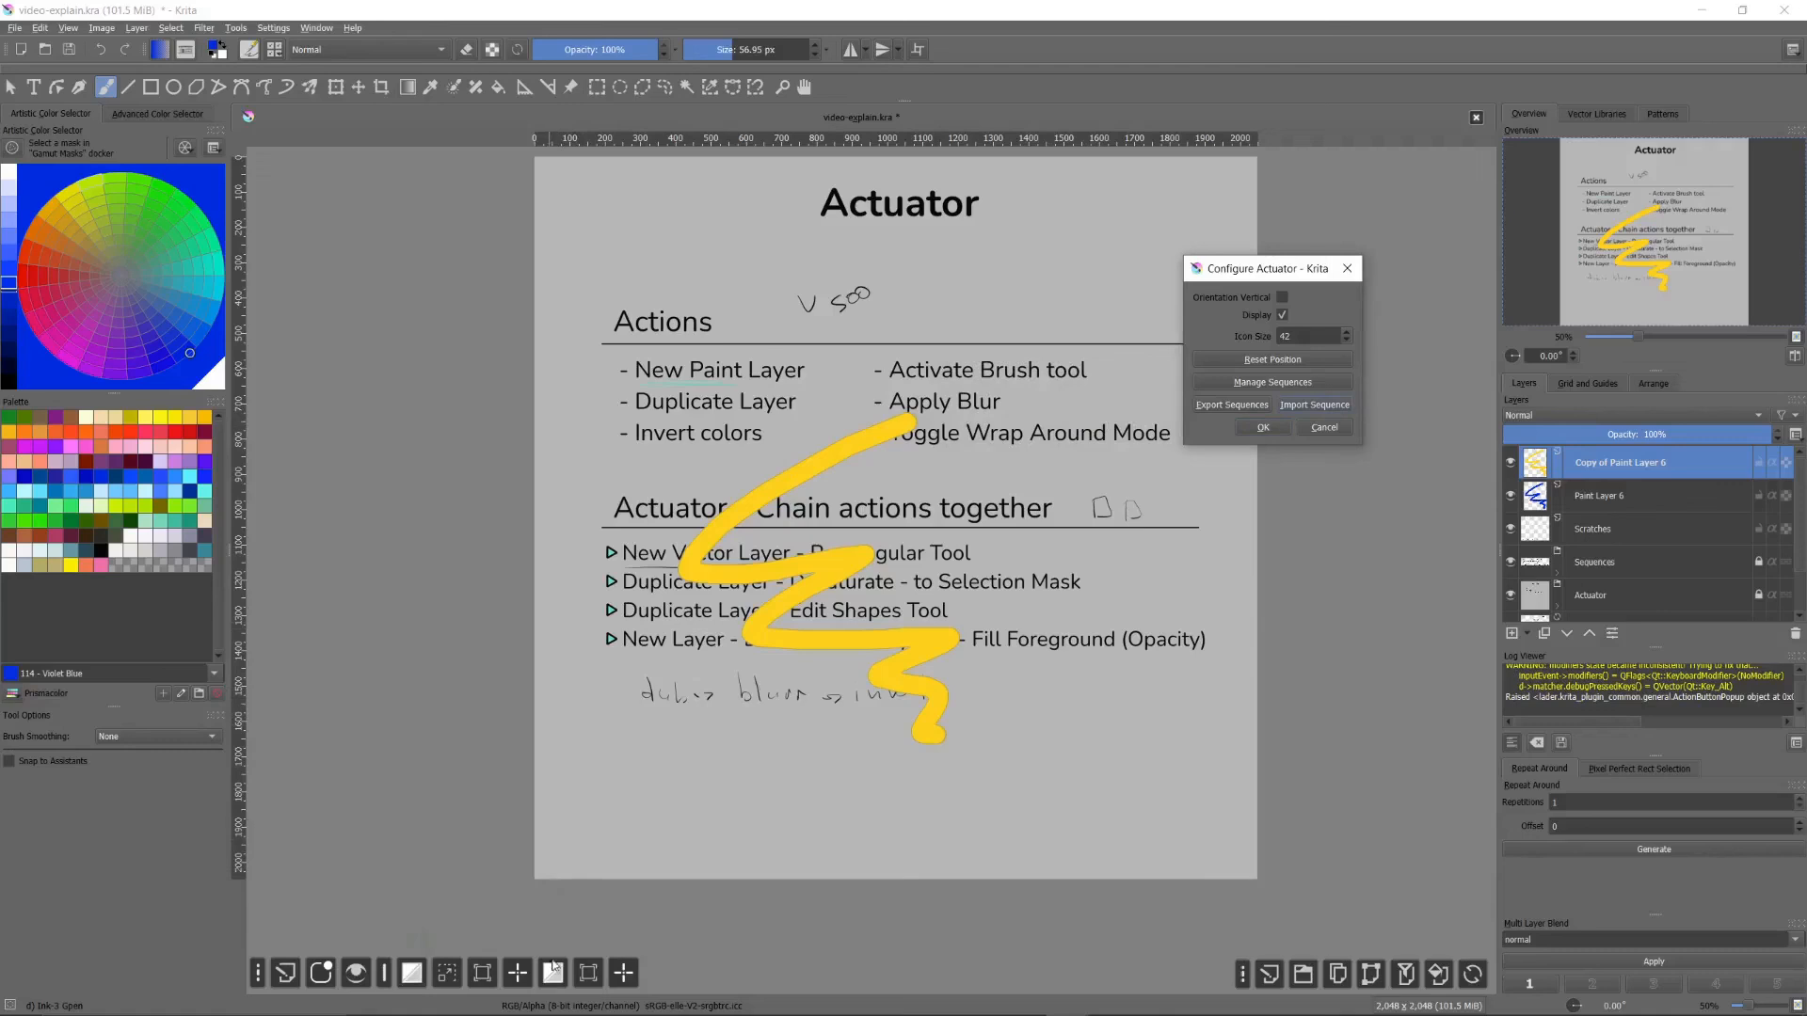
# Step: Examine the imported duplicates, starting with Testing (1), in the sequence manager and close it
pyautogui.click(1253, 385)
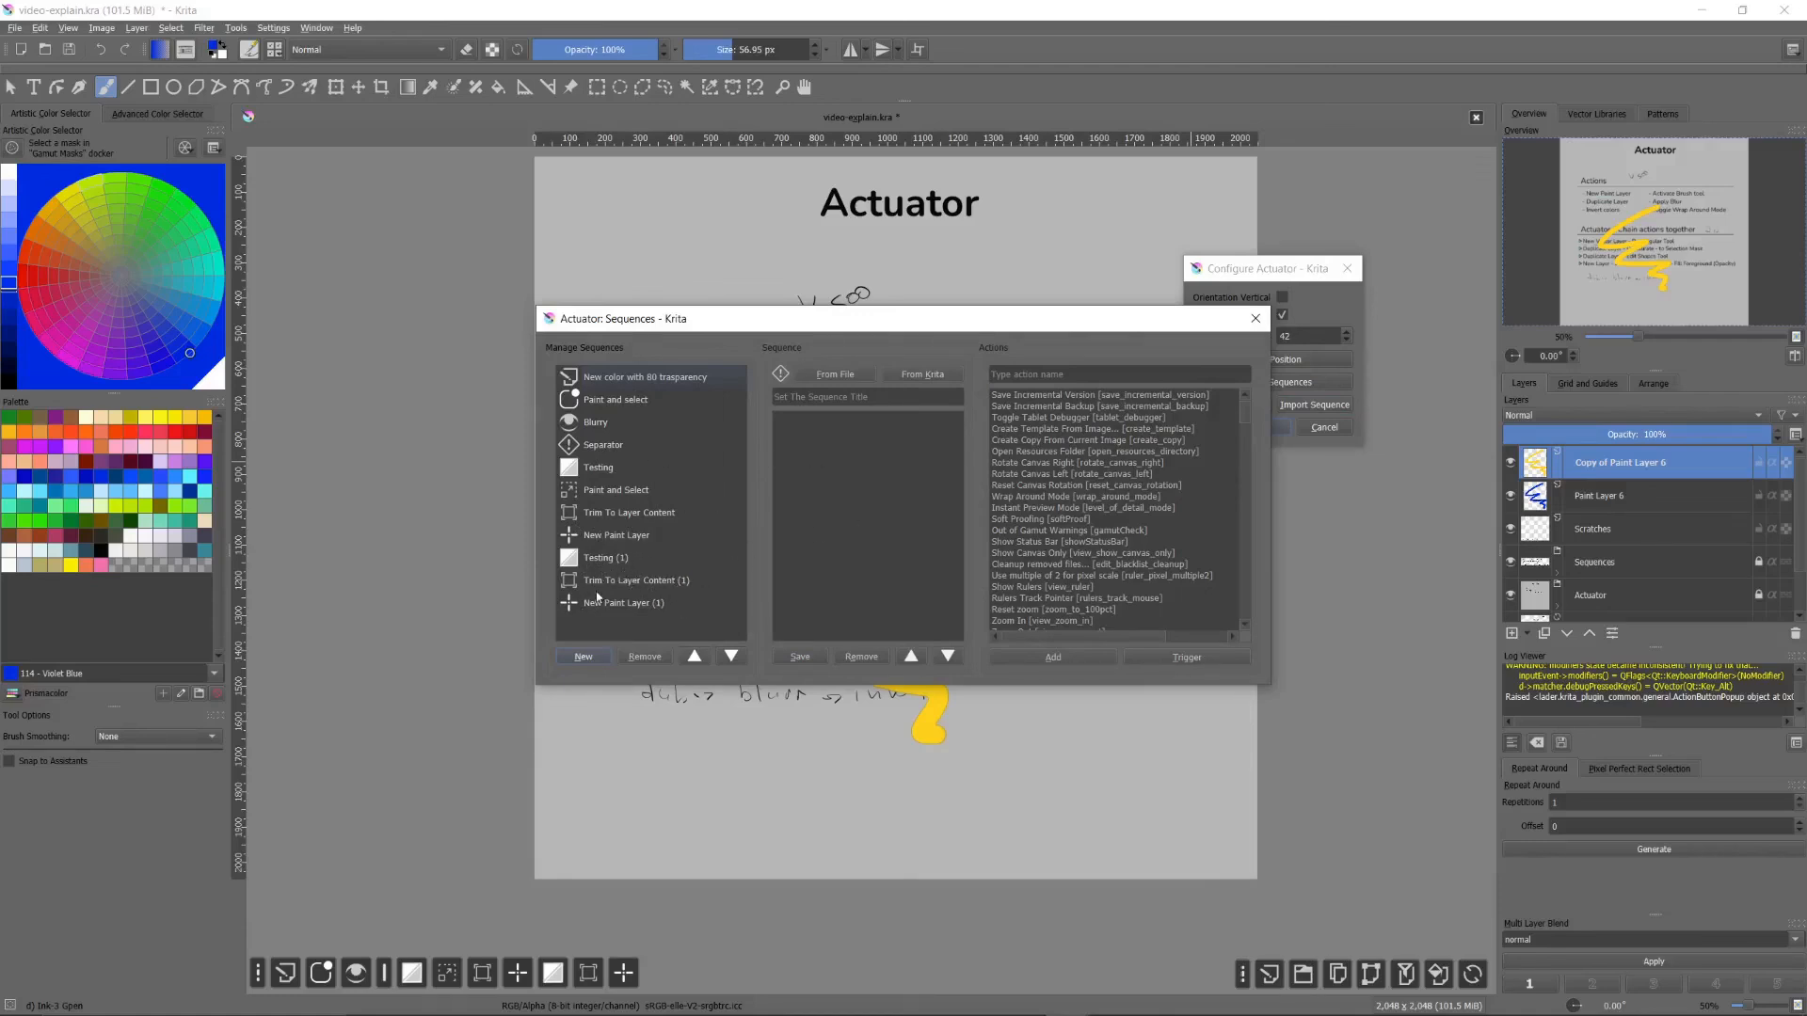
pyautogui.click(605, 560)
pyautogui.press('Down')
pyautogui.press('Down')
pyautogui.press('Up')
pyautogui.press('Up')
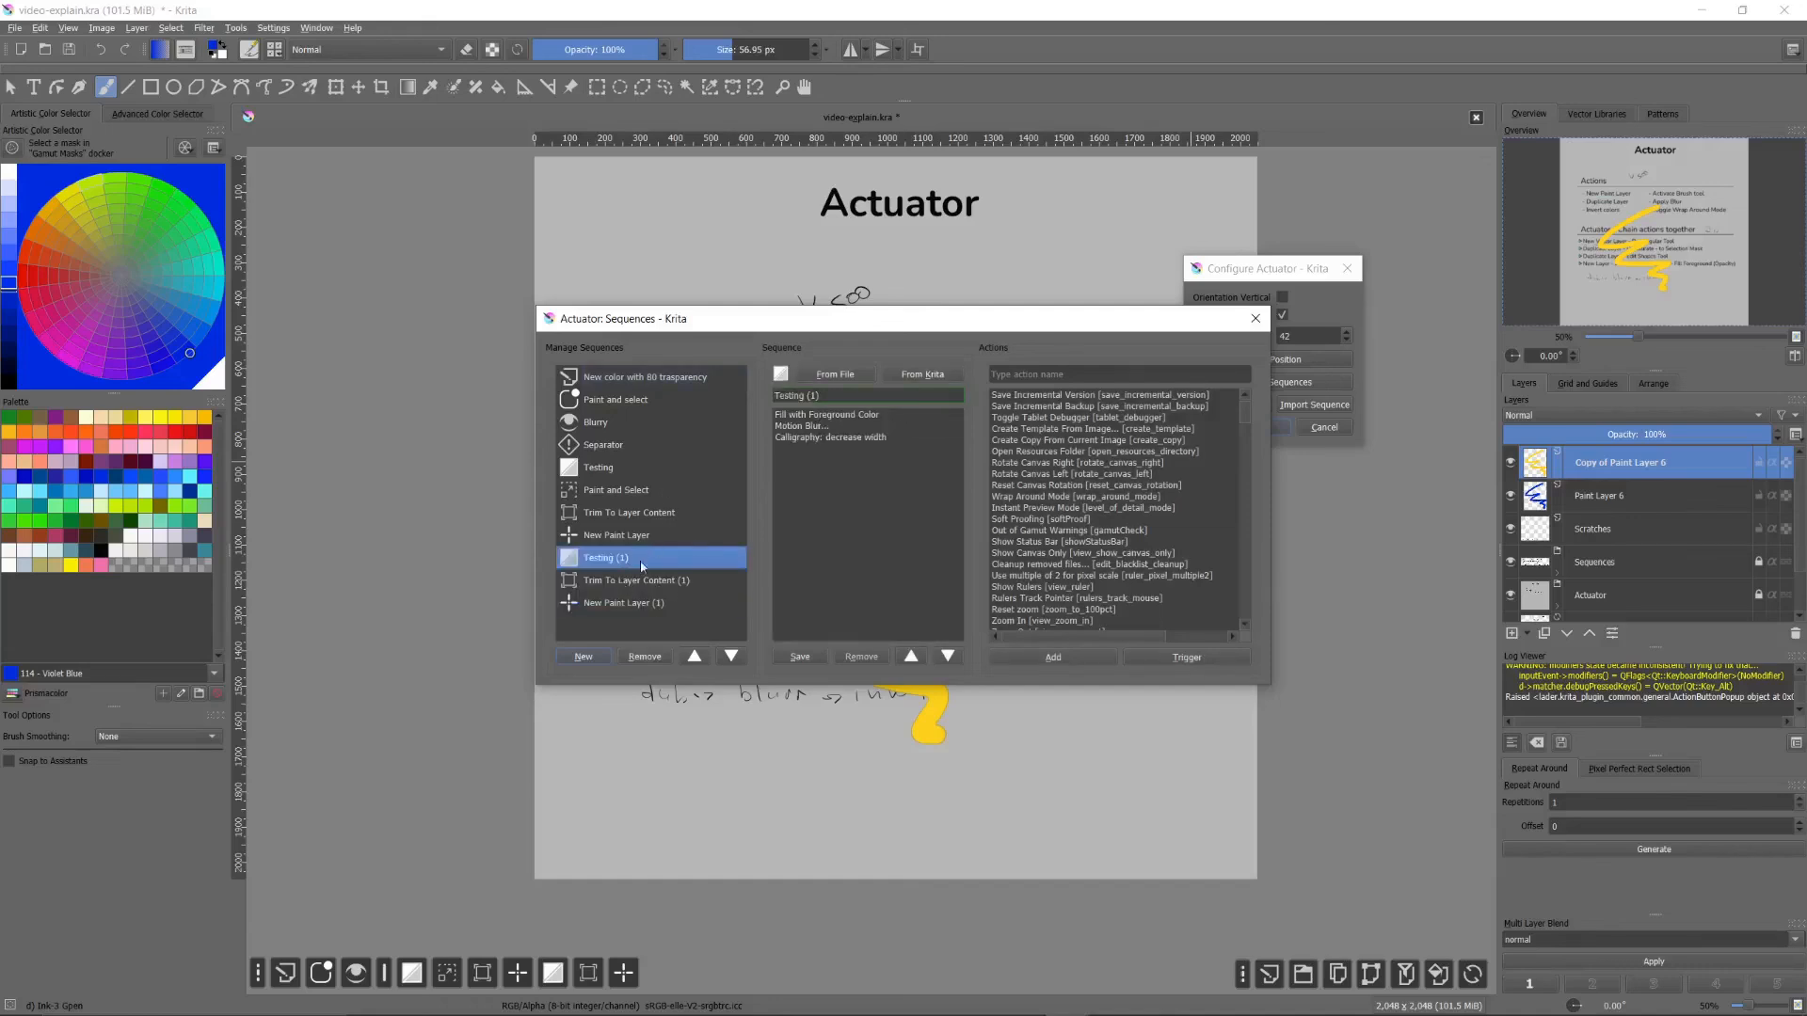
pyautogui.click(1256, 318)
# Step: Import backup.zip a second time, again keeping both versions of the sequences with matching names
pyautogui.click(1328, 403)
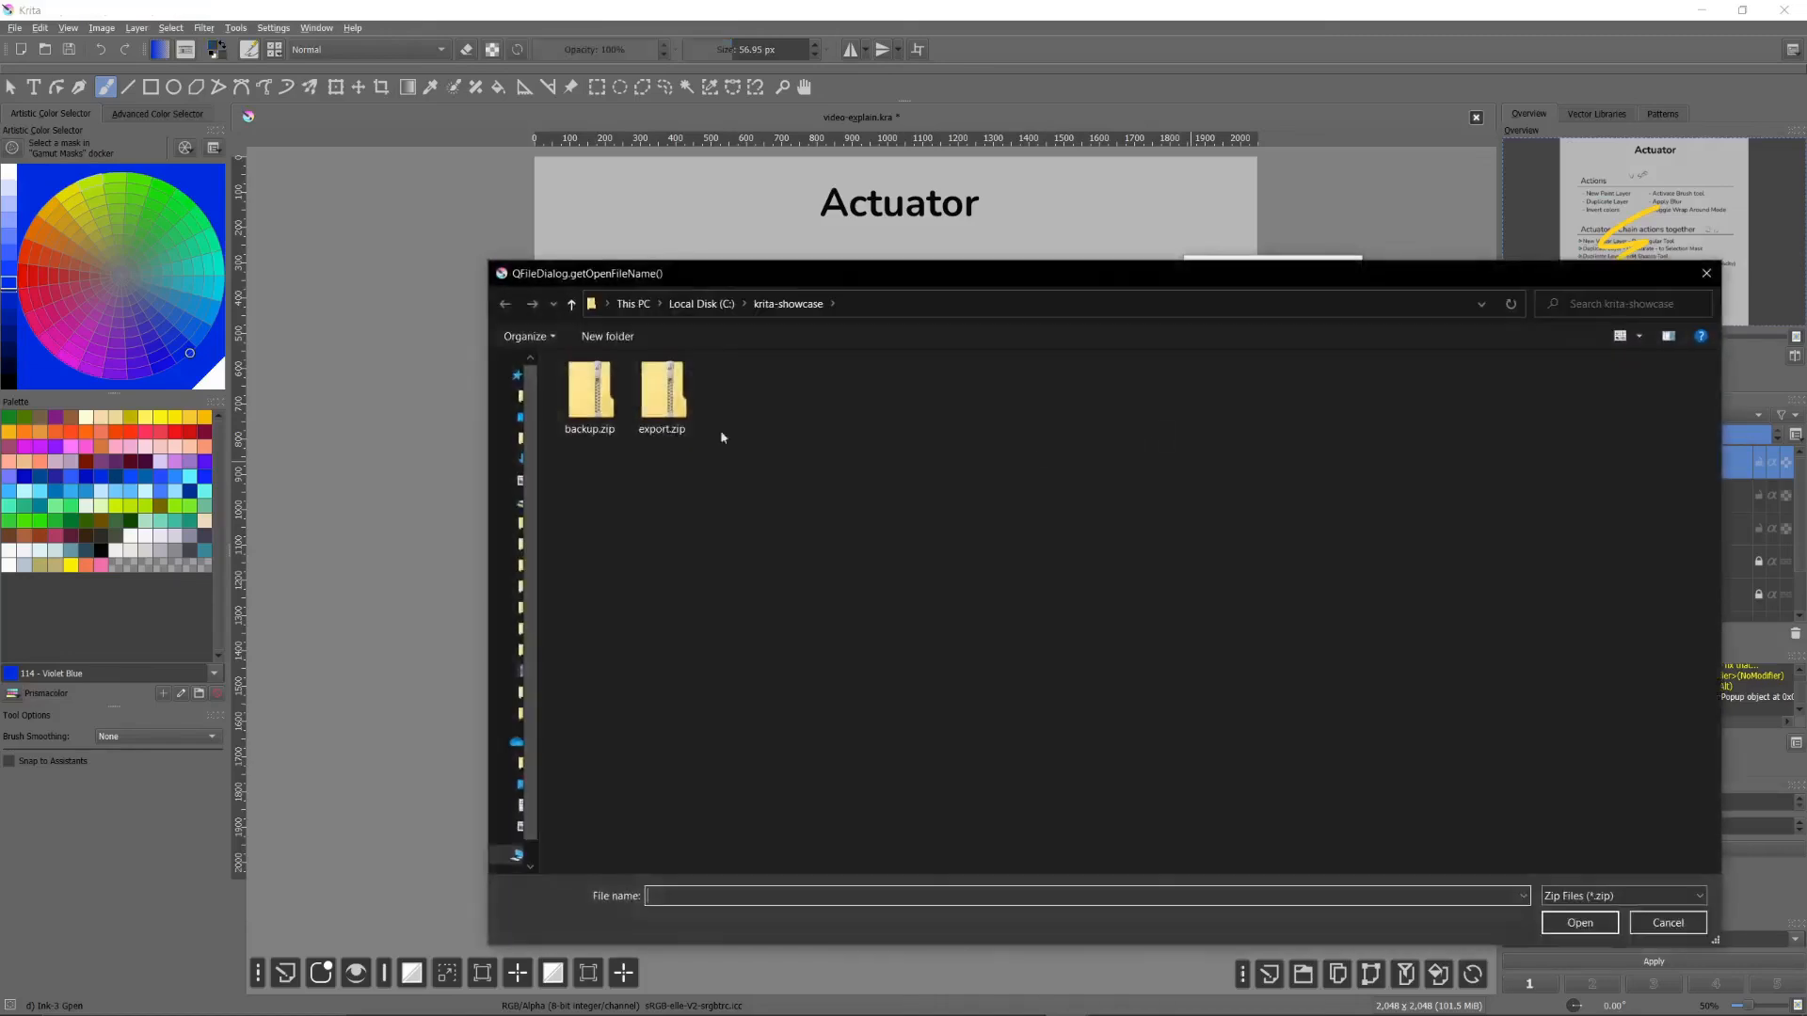
pyautogui.doubleClick(607, 407)
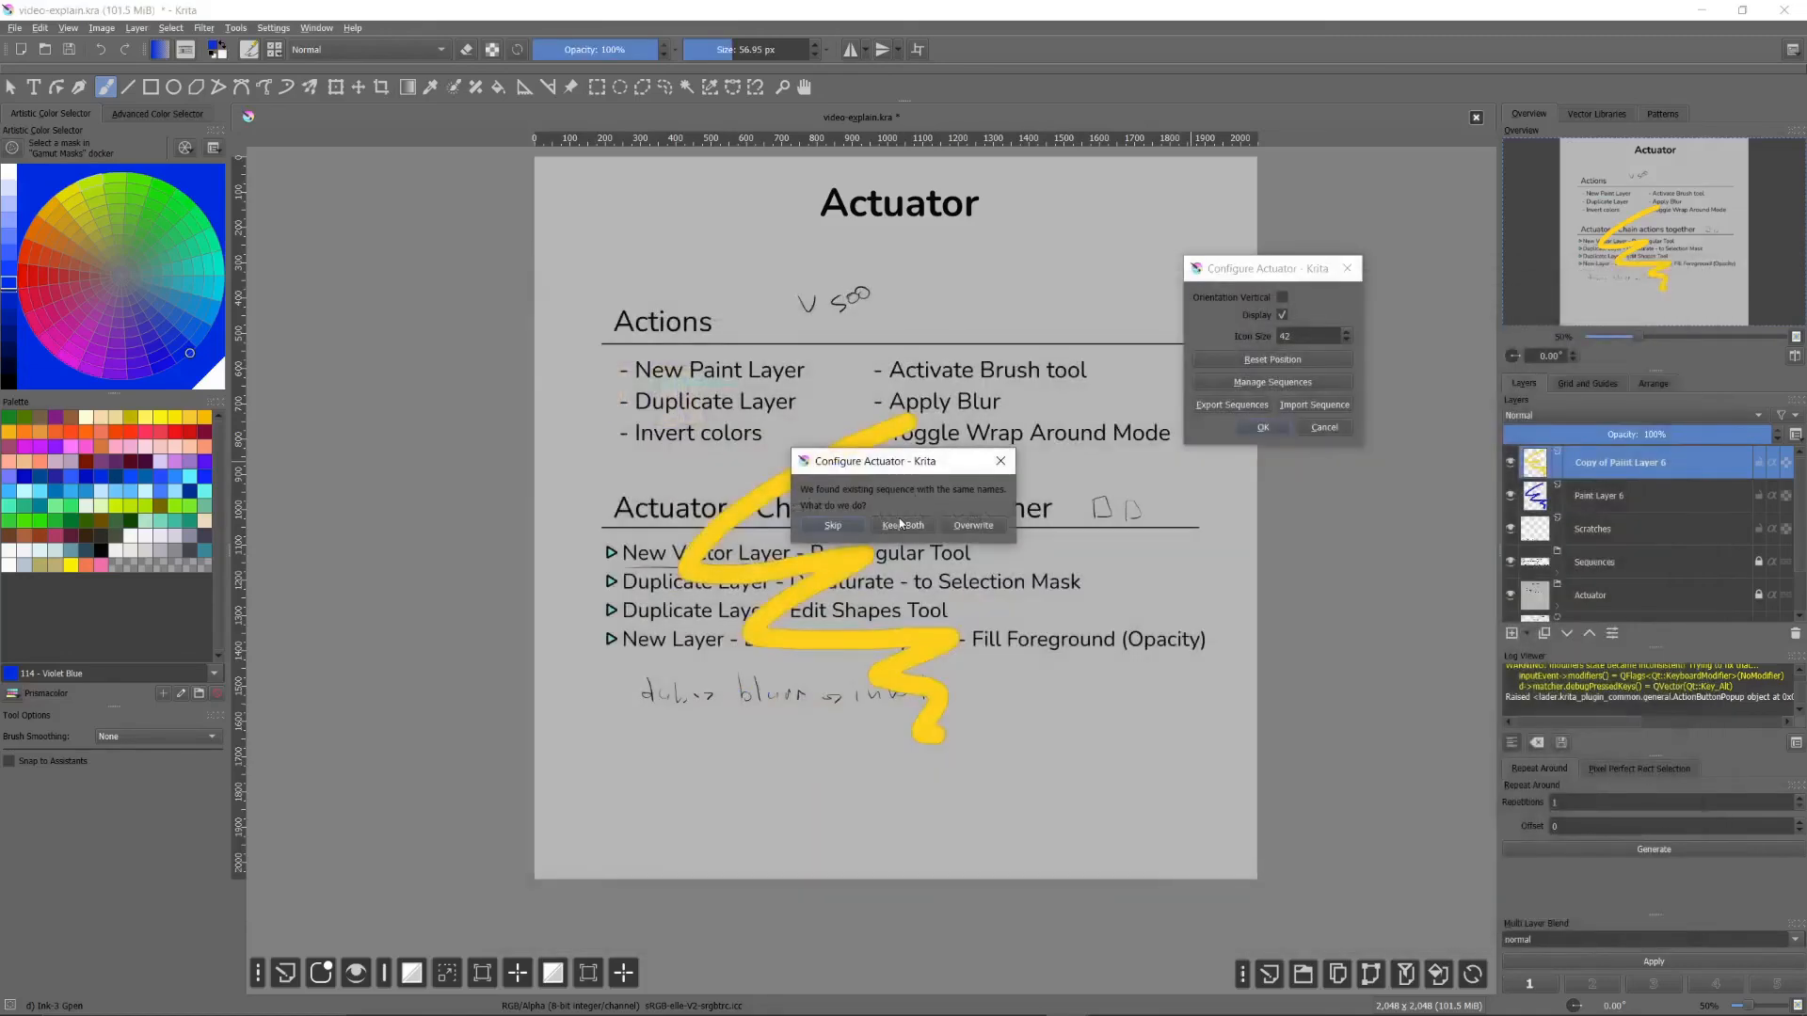
pyautogui.click(901, 525)
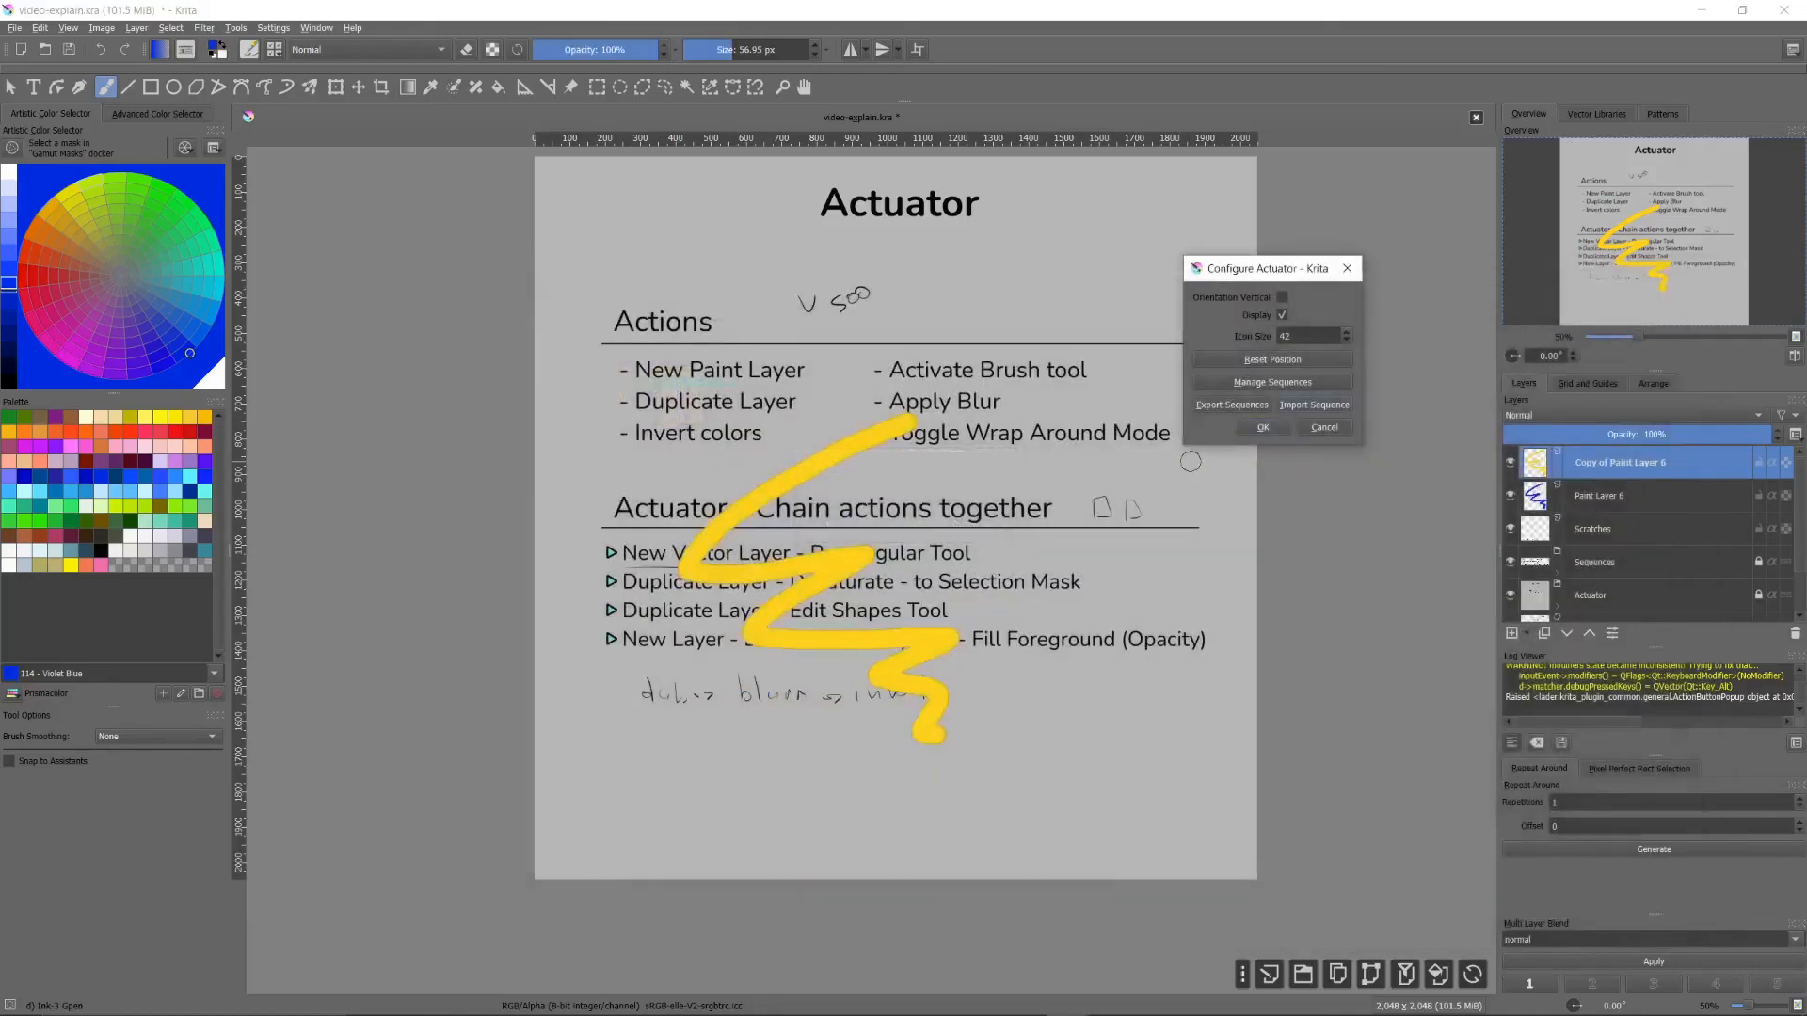
# Step: Rename the Testing (1) sequence to Testing New in the sequence manager, save it and close the manager
pyautogui.click(1255, 384)
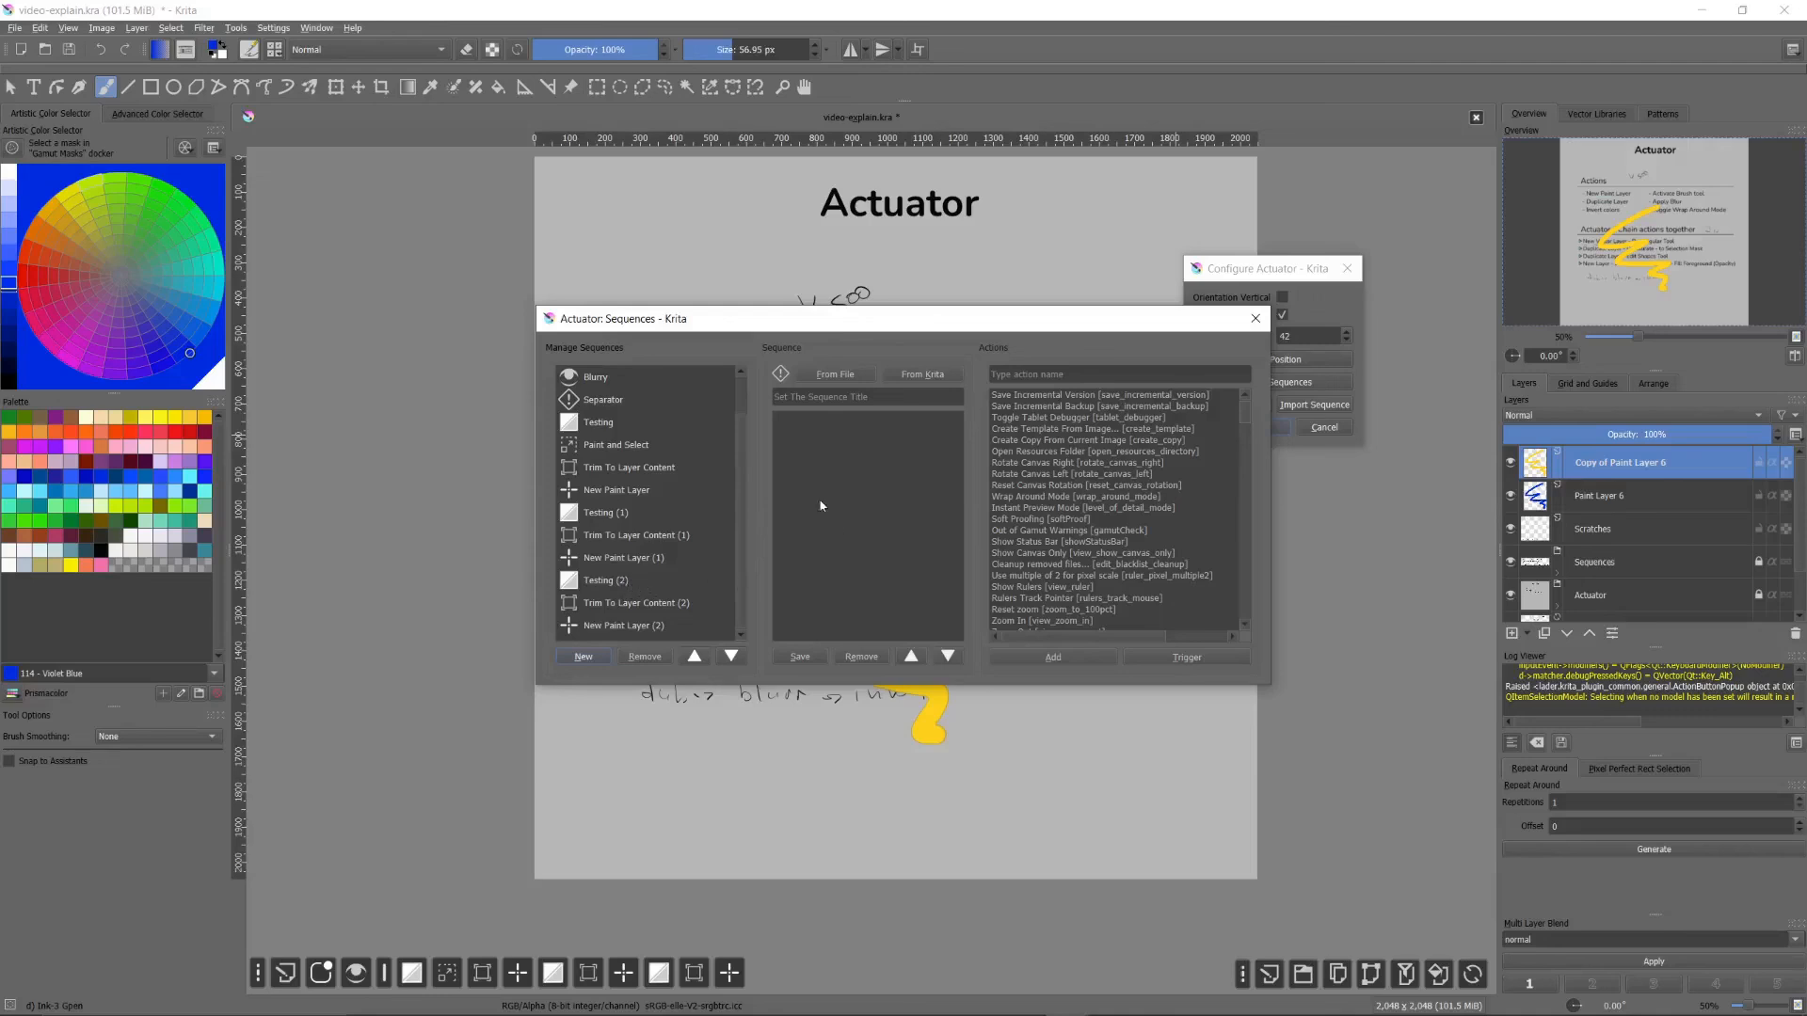
pyautogui.click(632, 517)
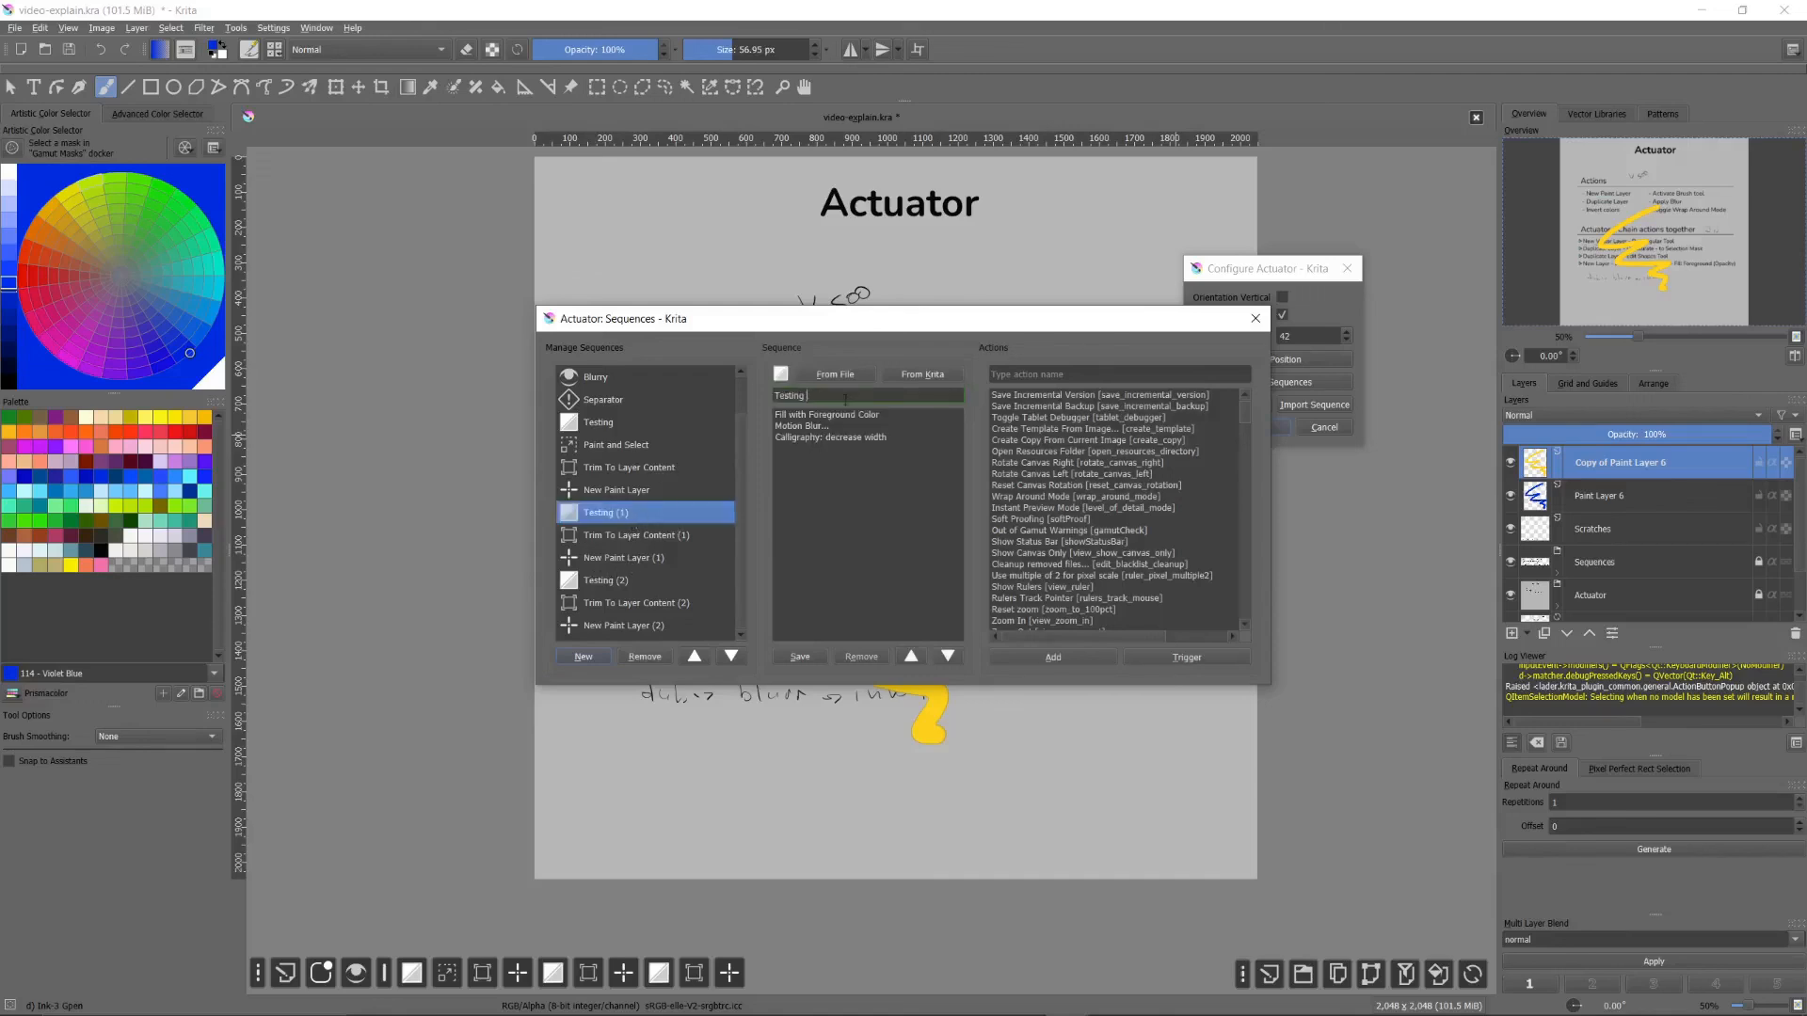
pyautogui.write('New')
pyautogui.click(798, 659)
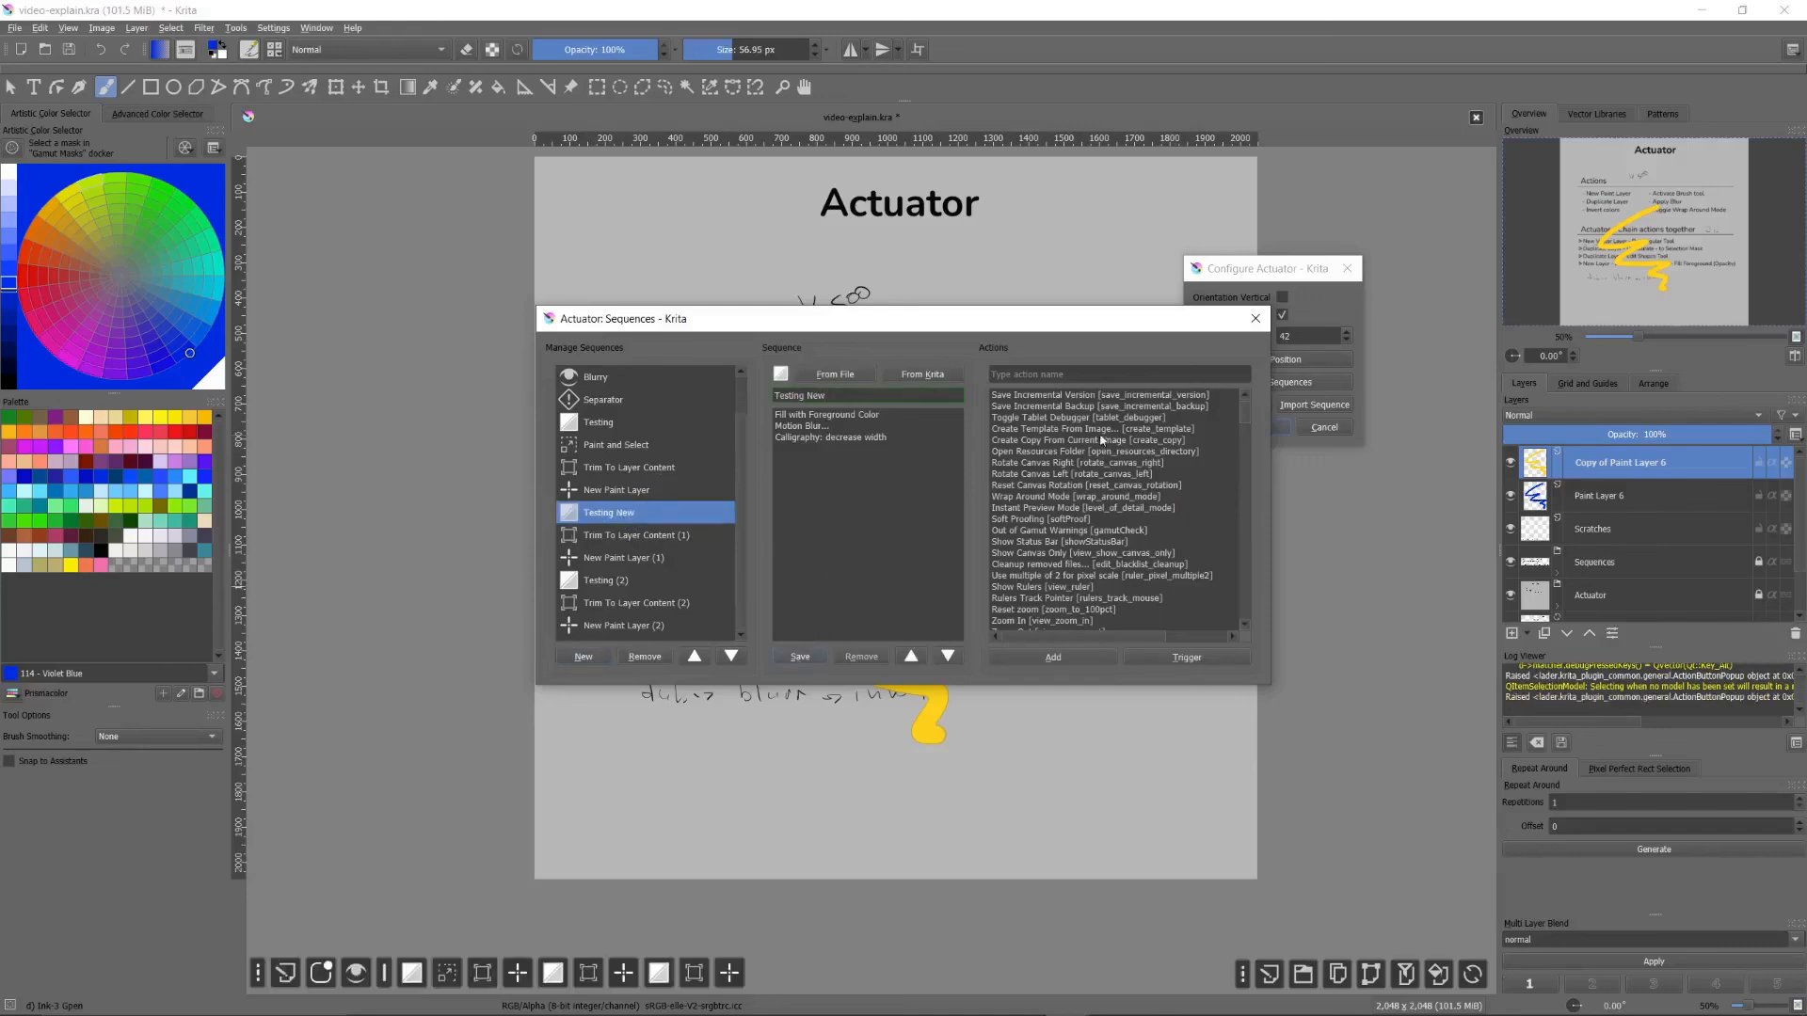
pyautogui.click(1255, 318)
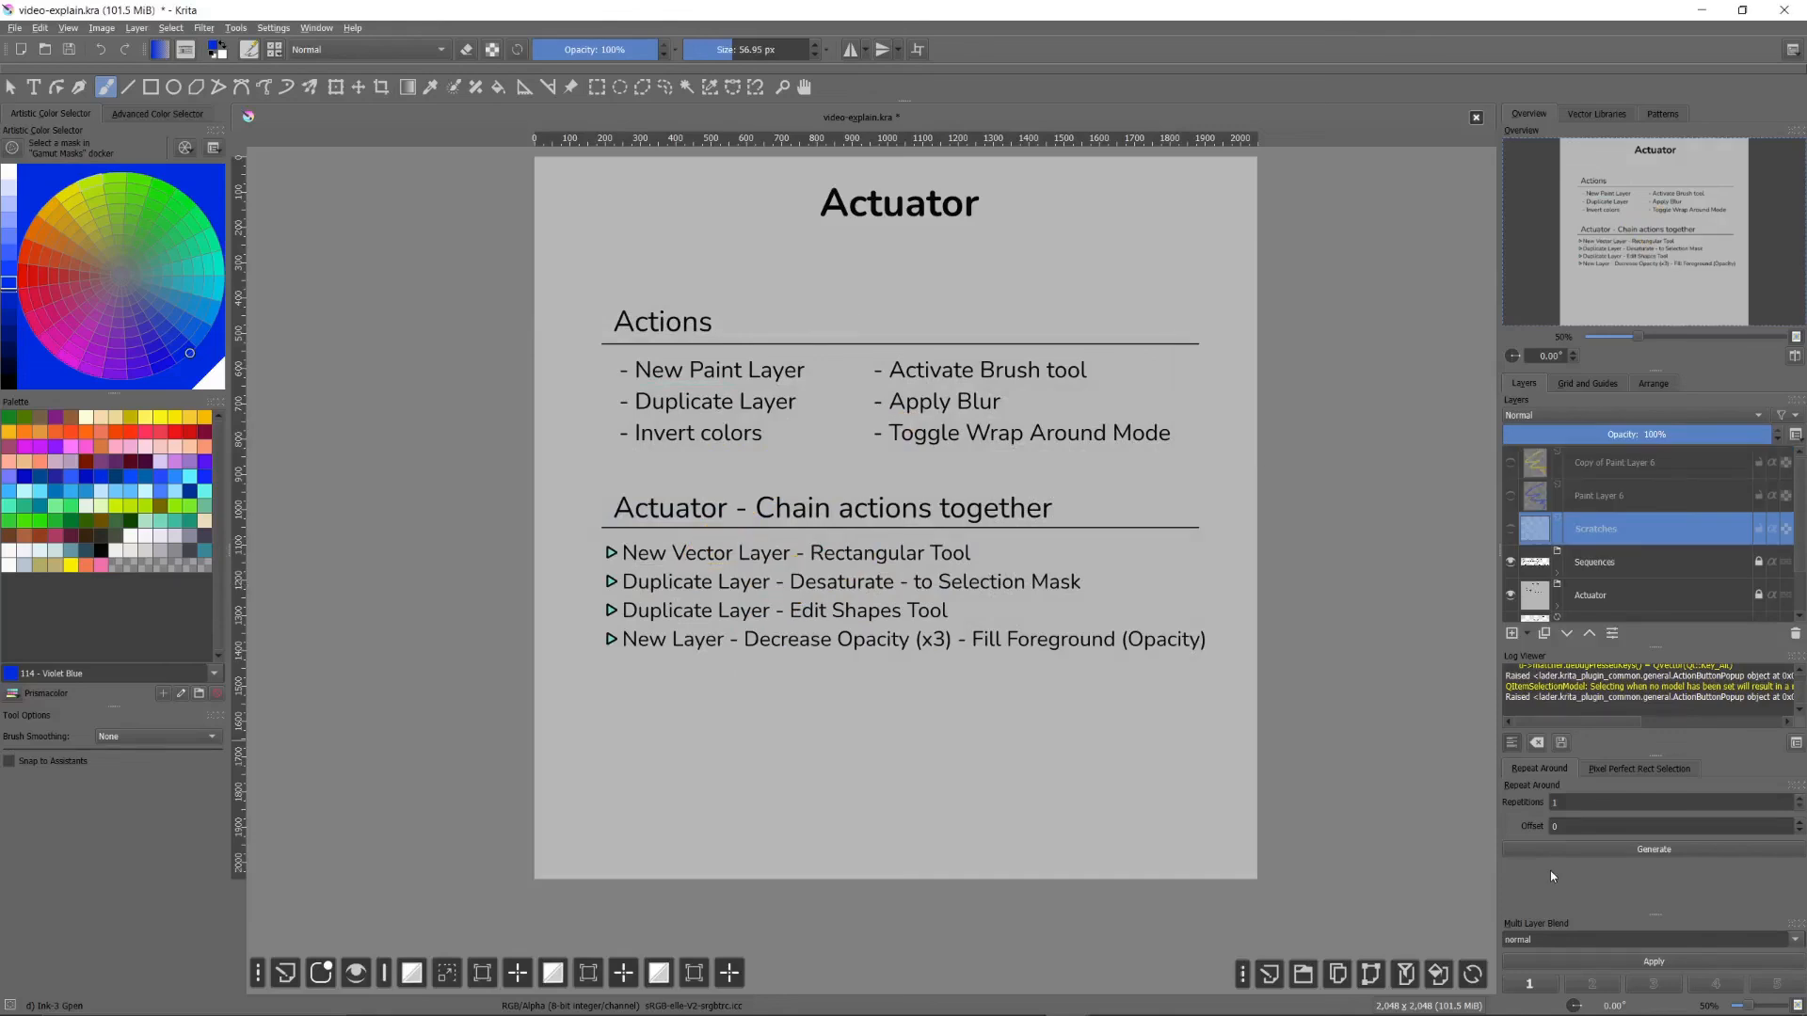